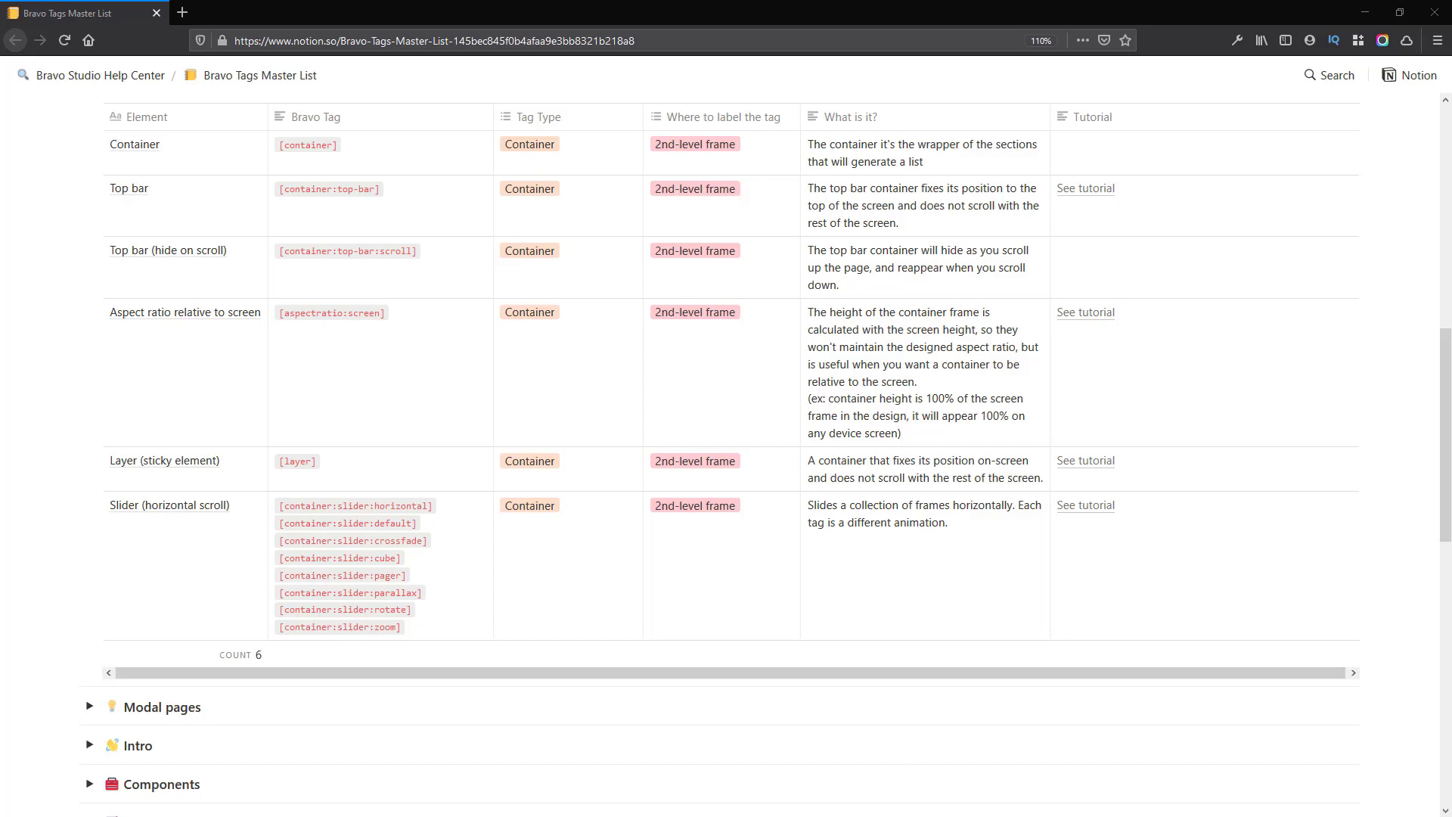
Review the slider container tags in the Bravo tags list, and preview the Default, Crossfade, Cube and Pager sliders in the phone emulator
mouse_move(106, 149)
mouse_move(264, 571)
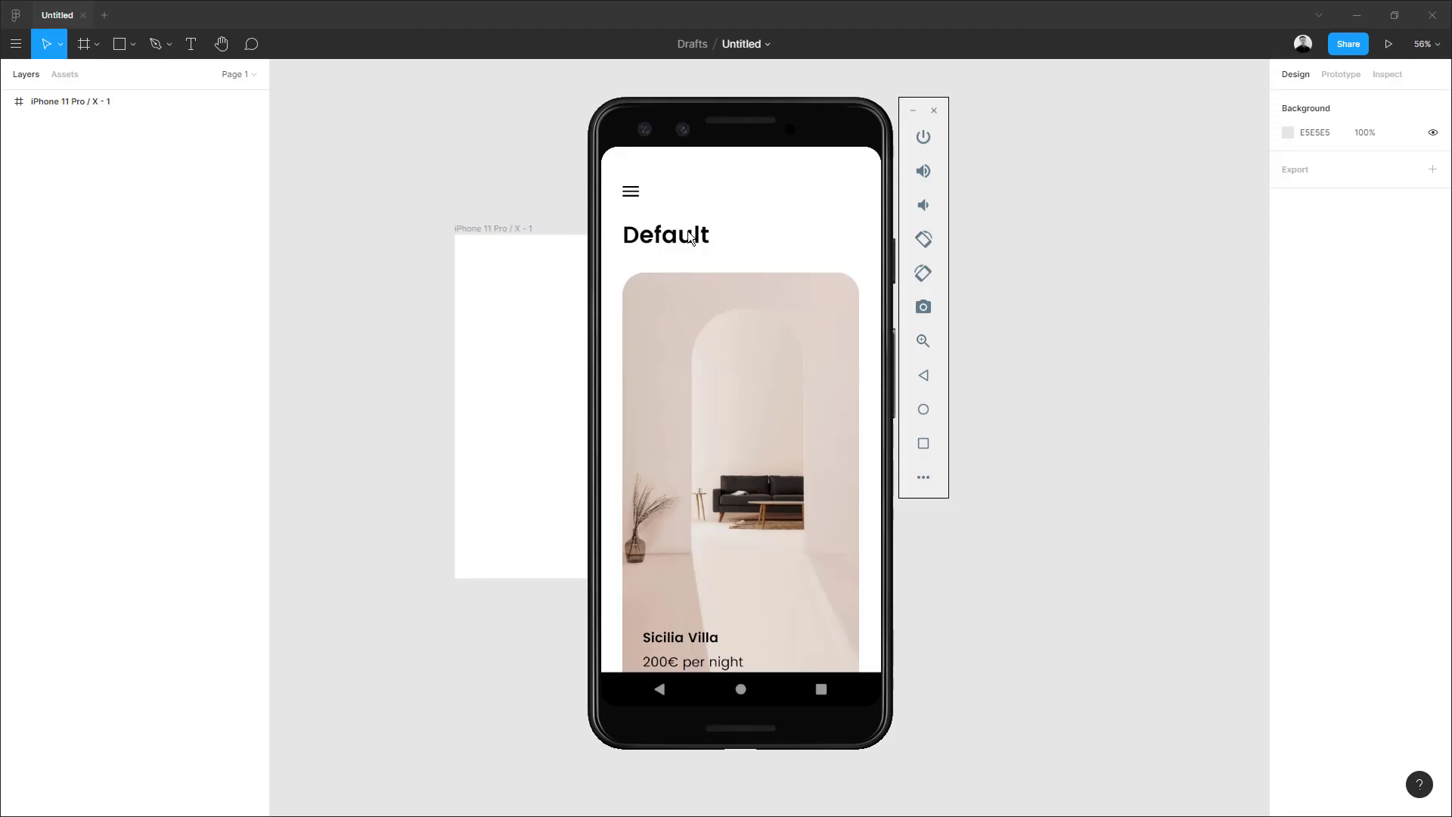
click(630, 194)
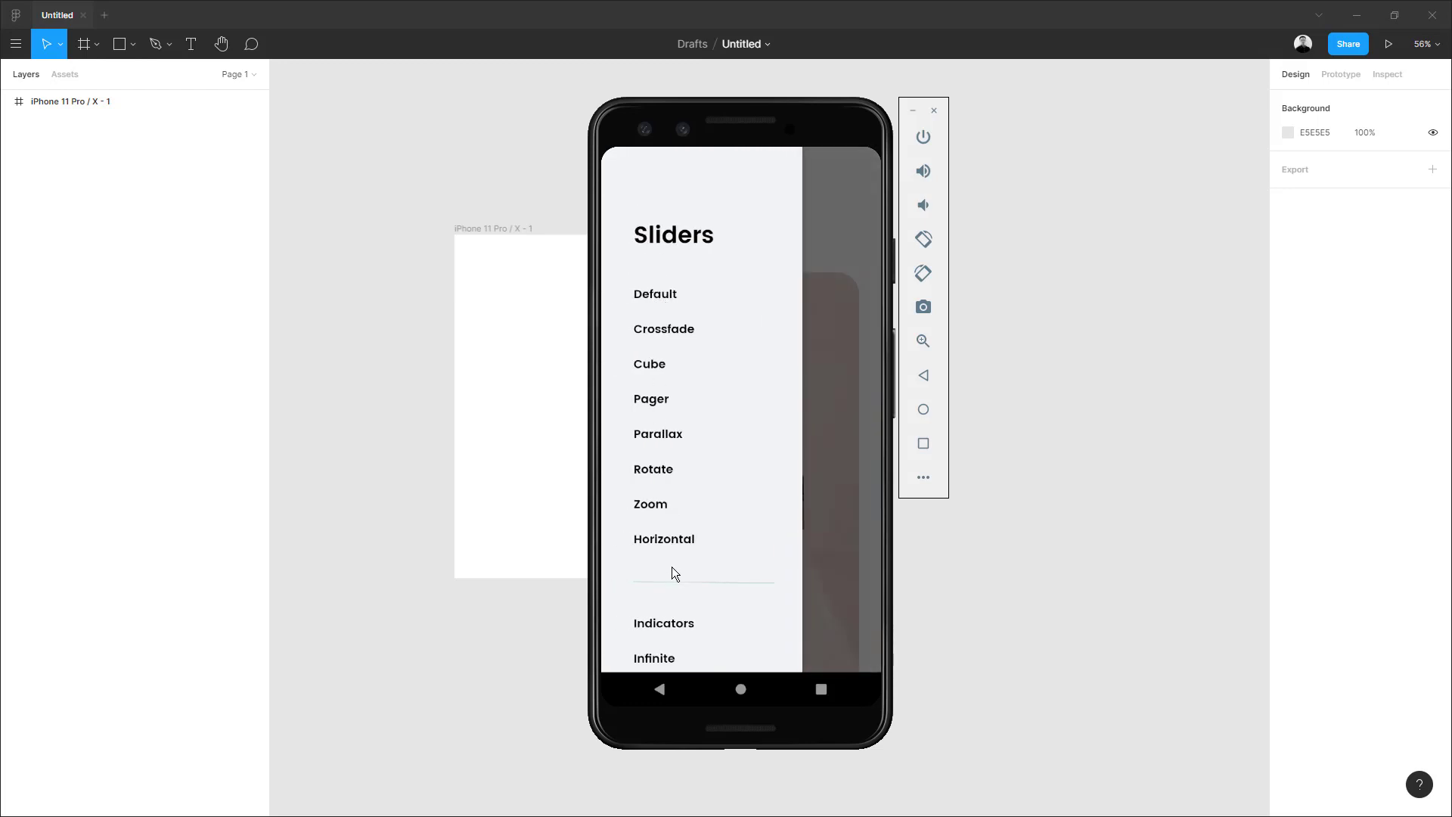
click(849, 394)
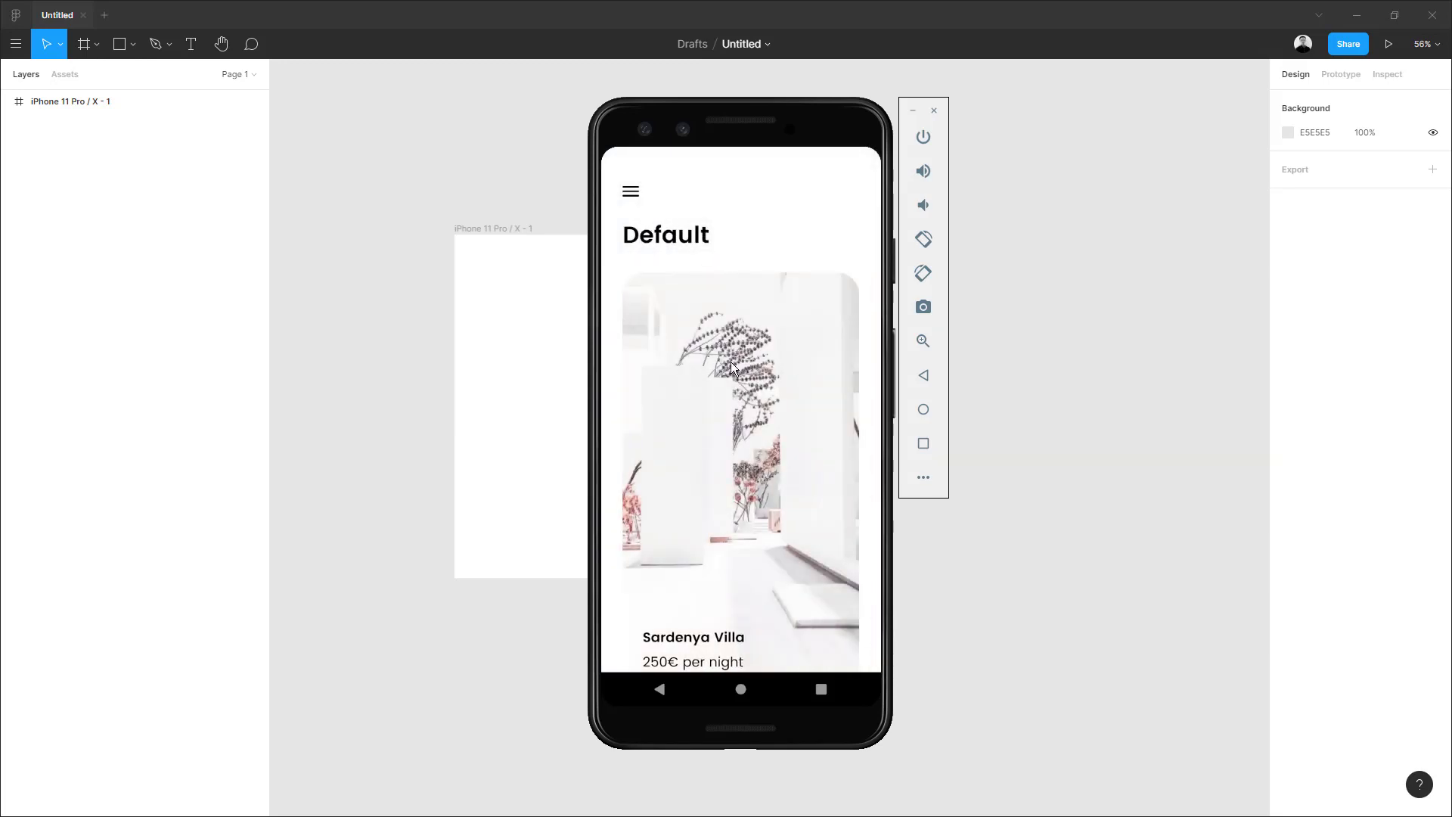
click(633, 206)
click(662, 328)
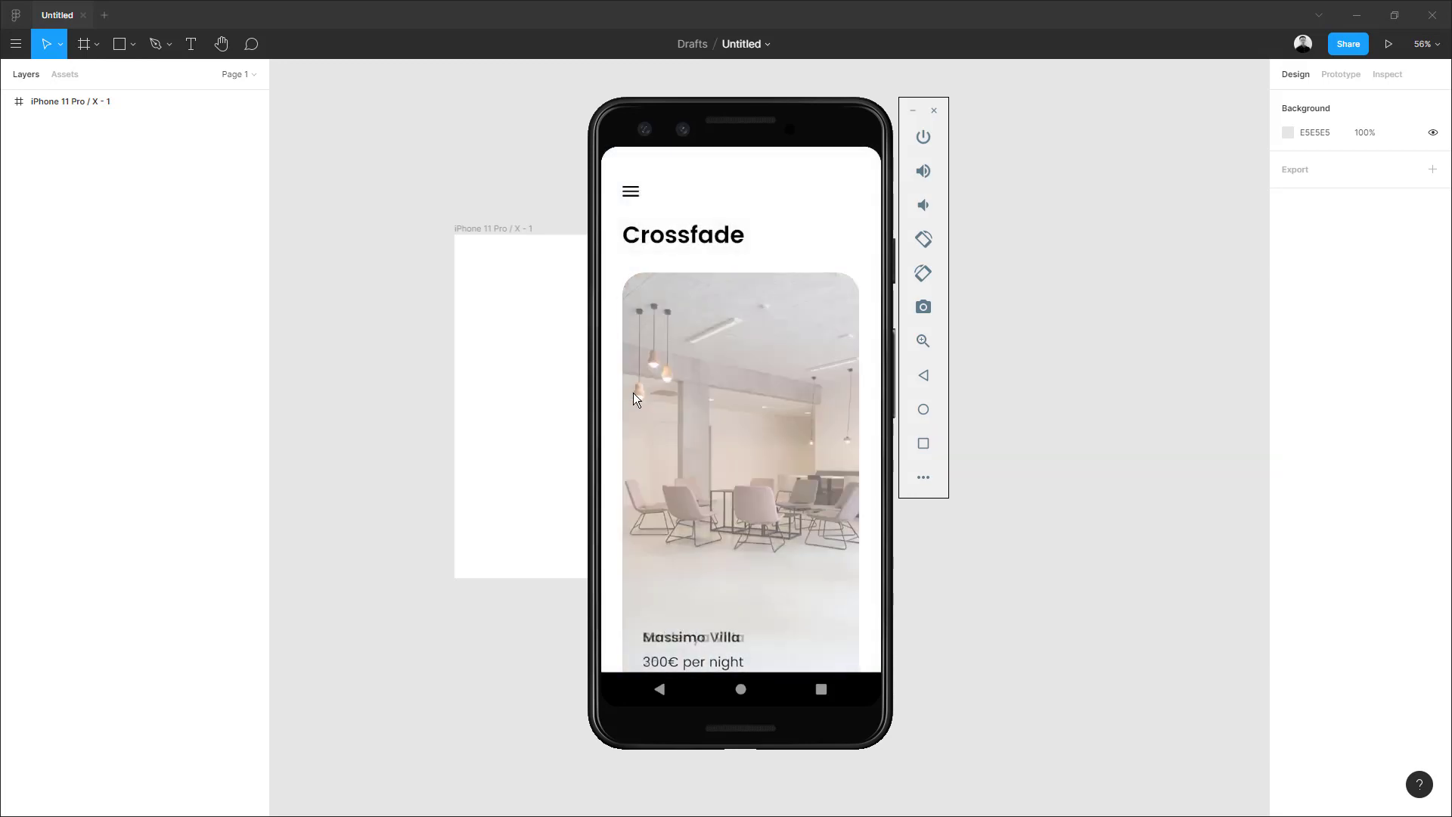
click(632, 198)
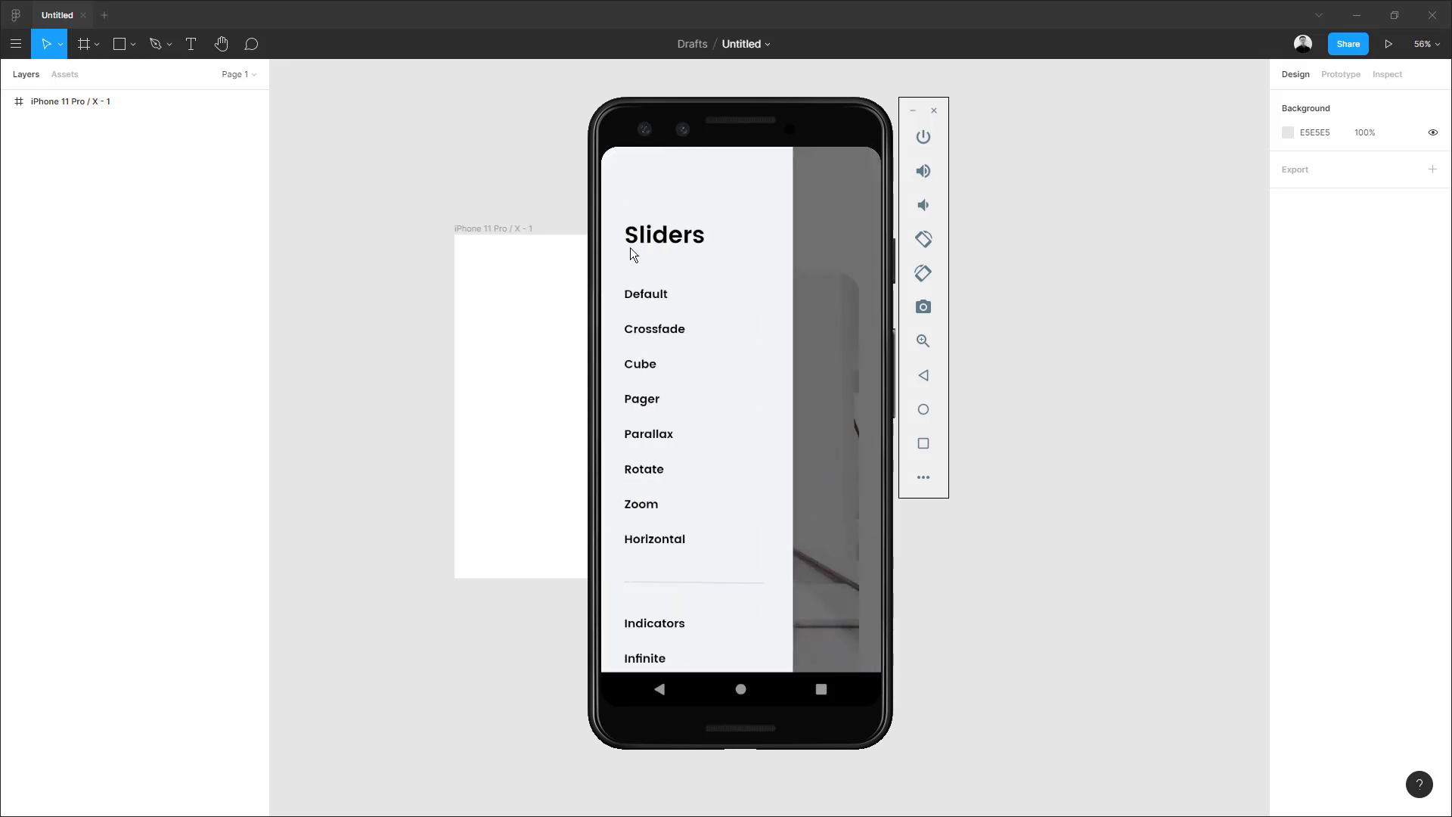
click(657, 368)
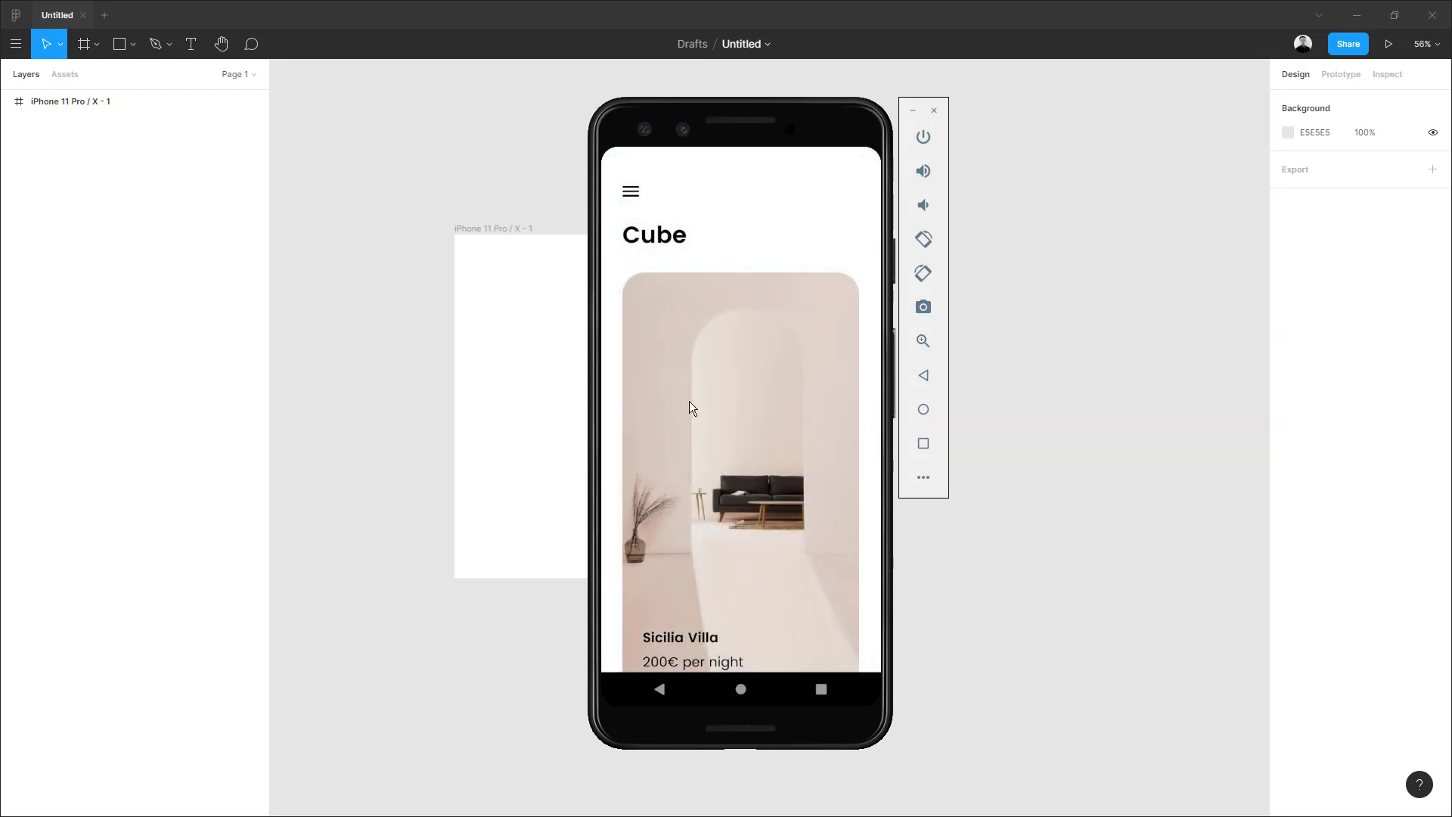
click(632, 195)
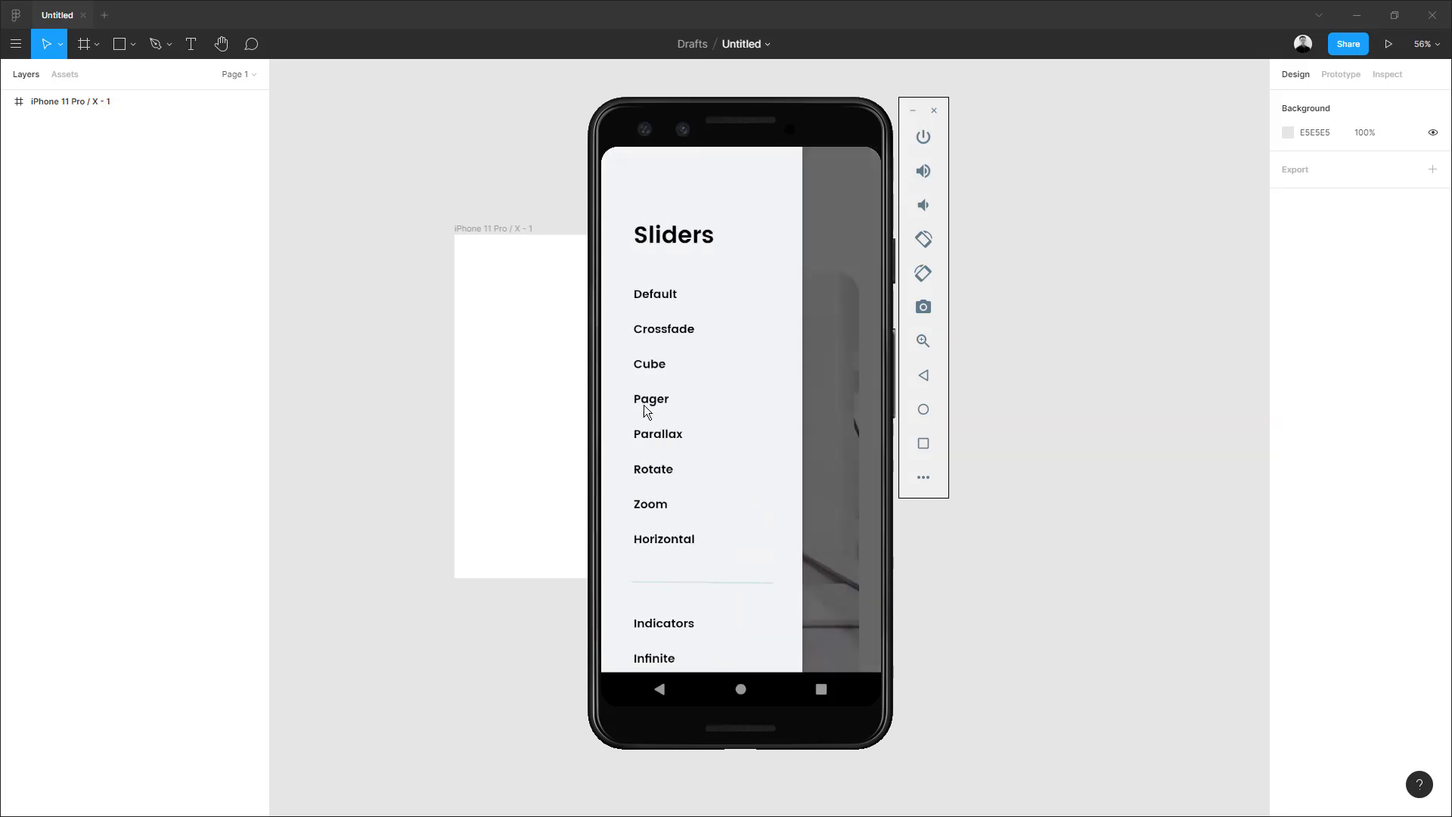
click(647, 403)
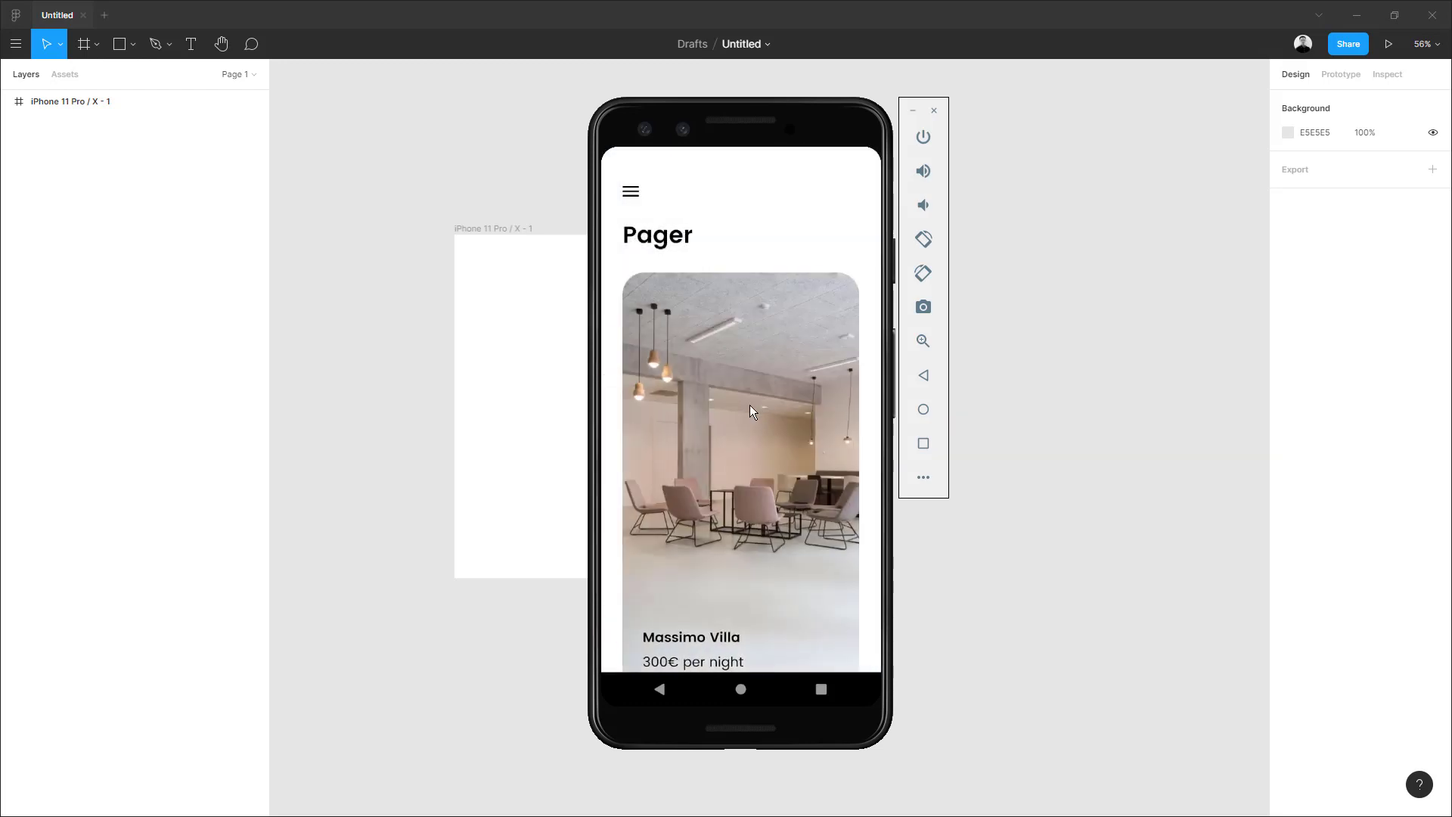
Preview the Parallax, Rotate, Zoom and Horizontal slider animations in the phone emulator
click(628, 192)
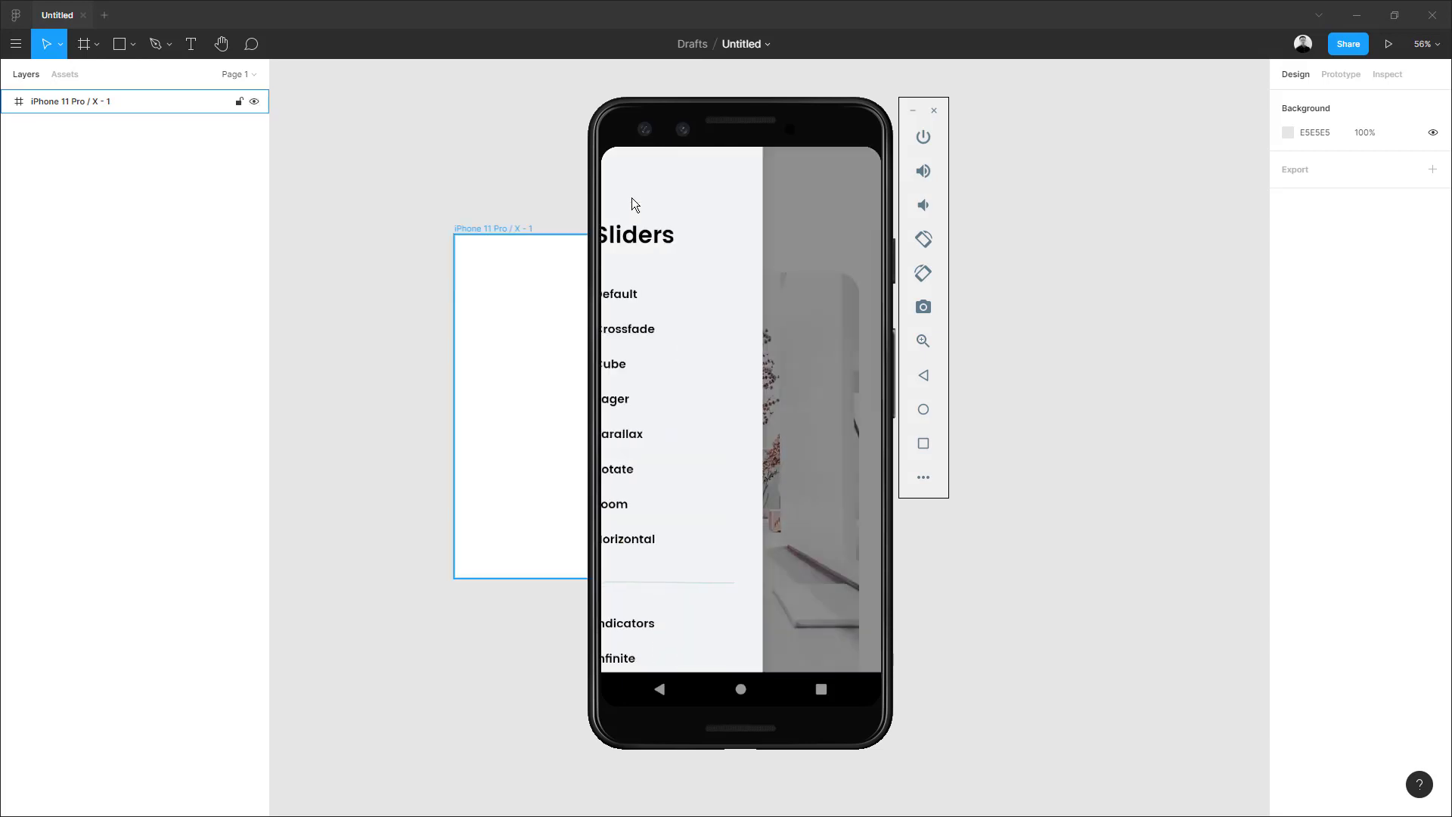
click(654, 432)
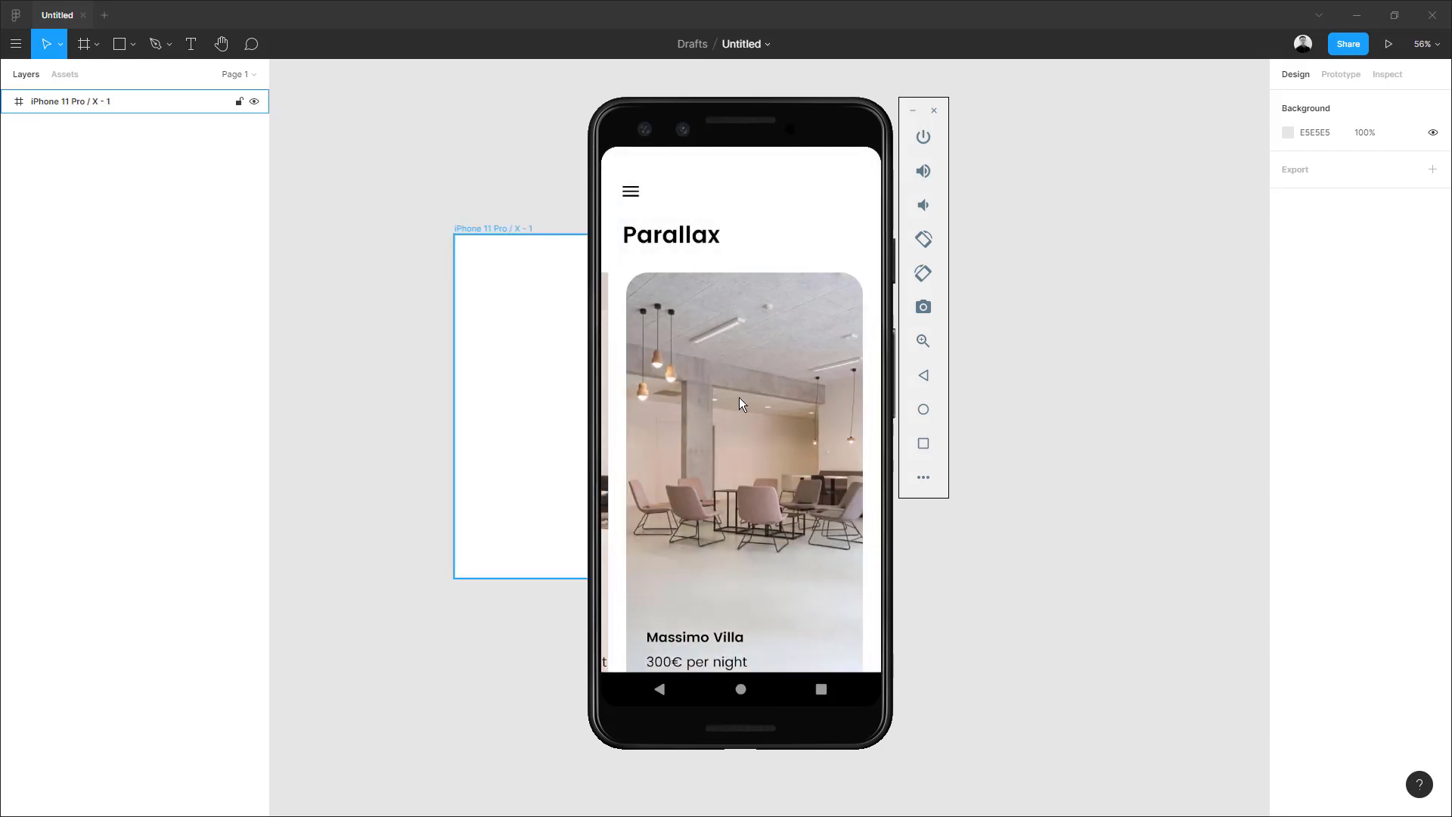
click(628, 192)
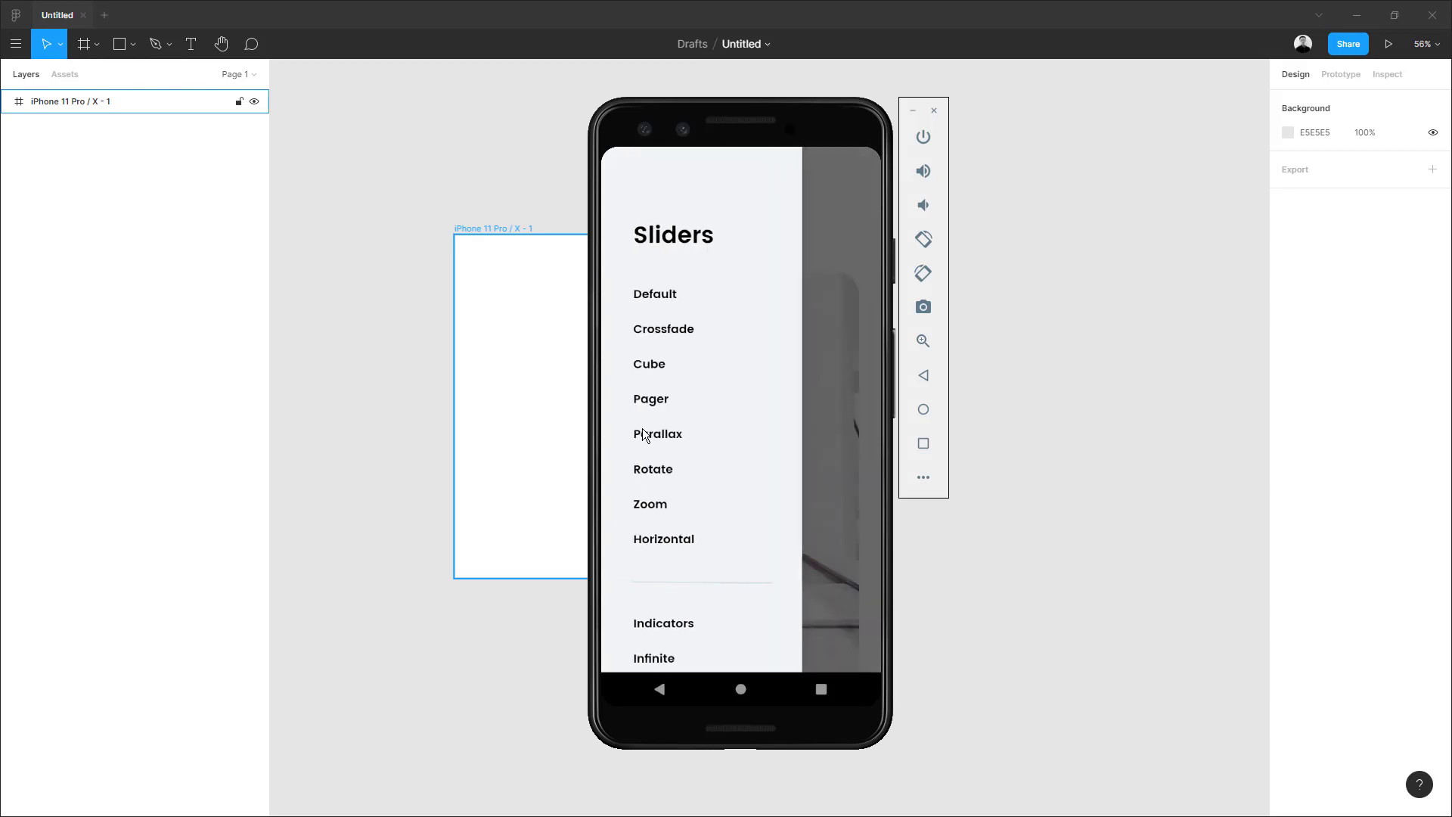
click(655, 468)
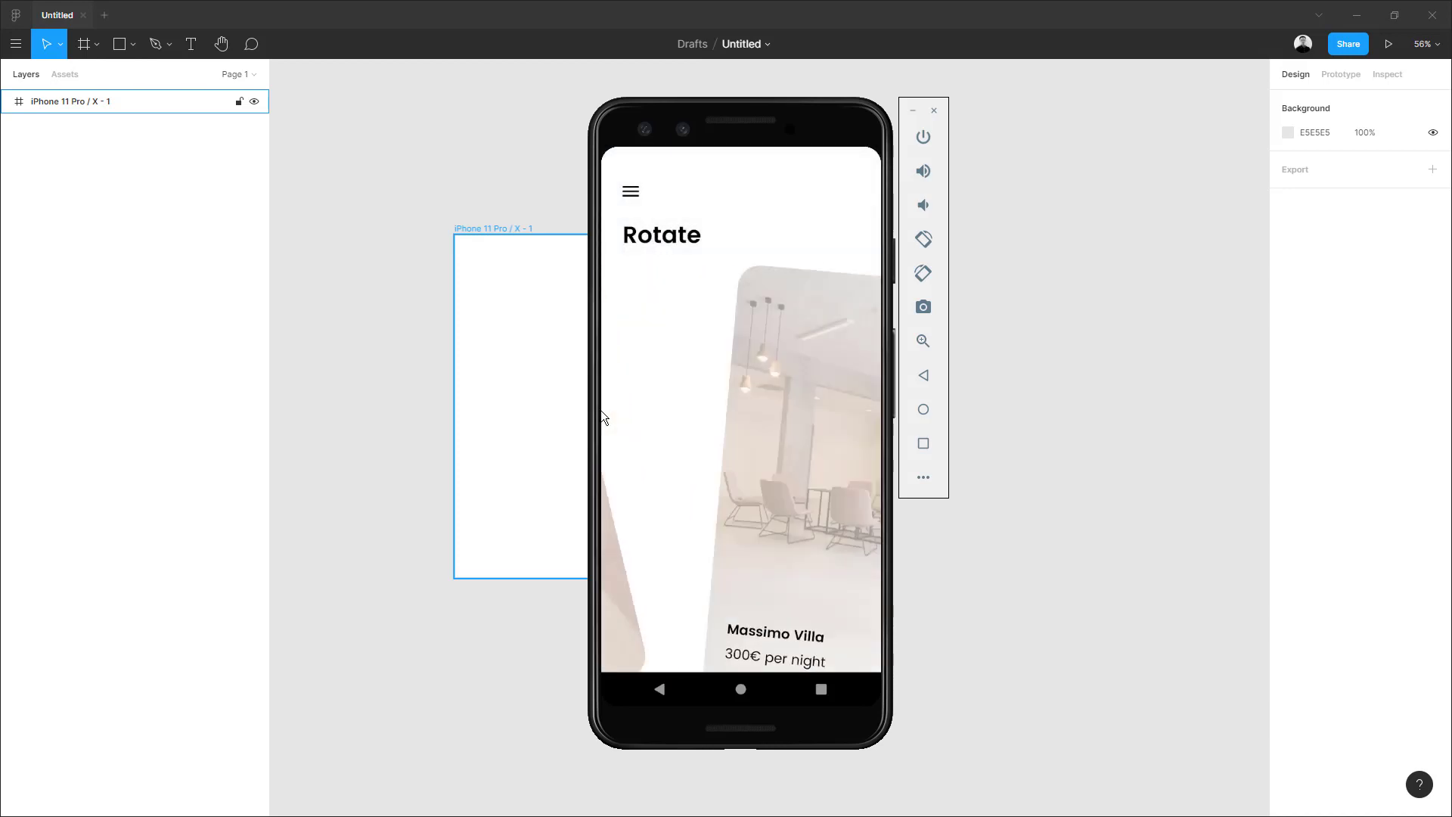
click(630, 193)
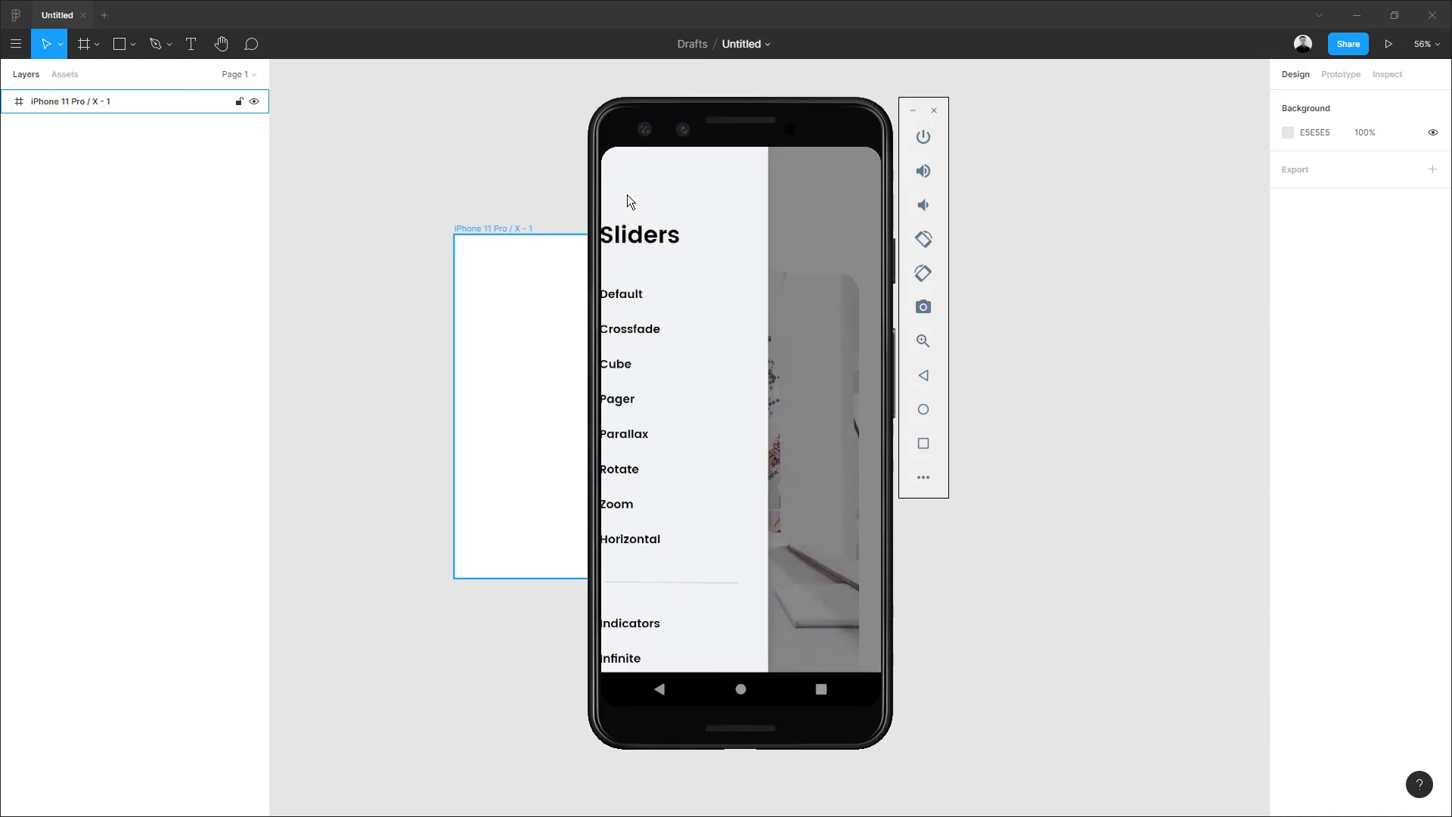
click(655, 503)
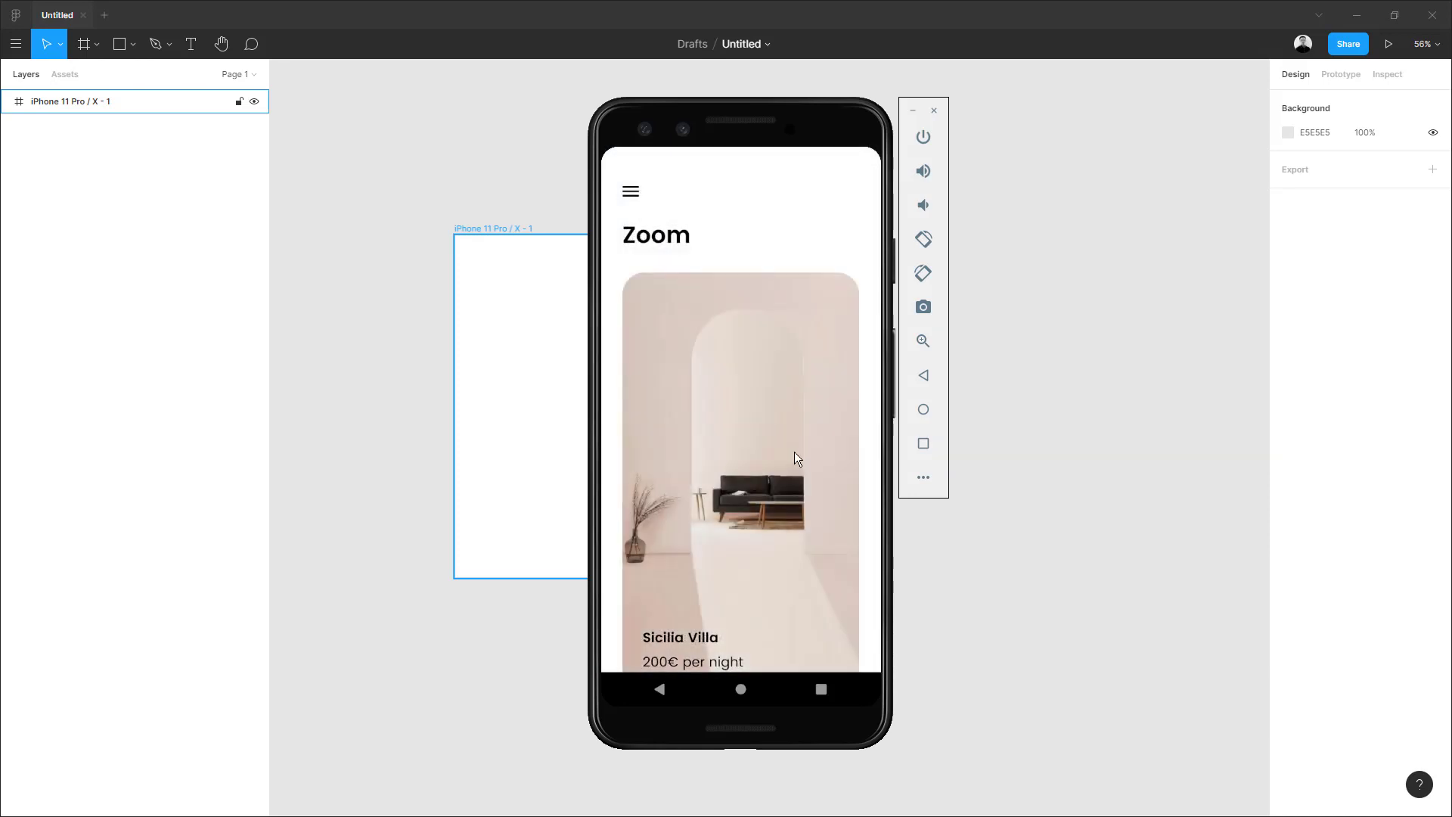
drag(693, 343, 591, 216)
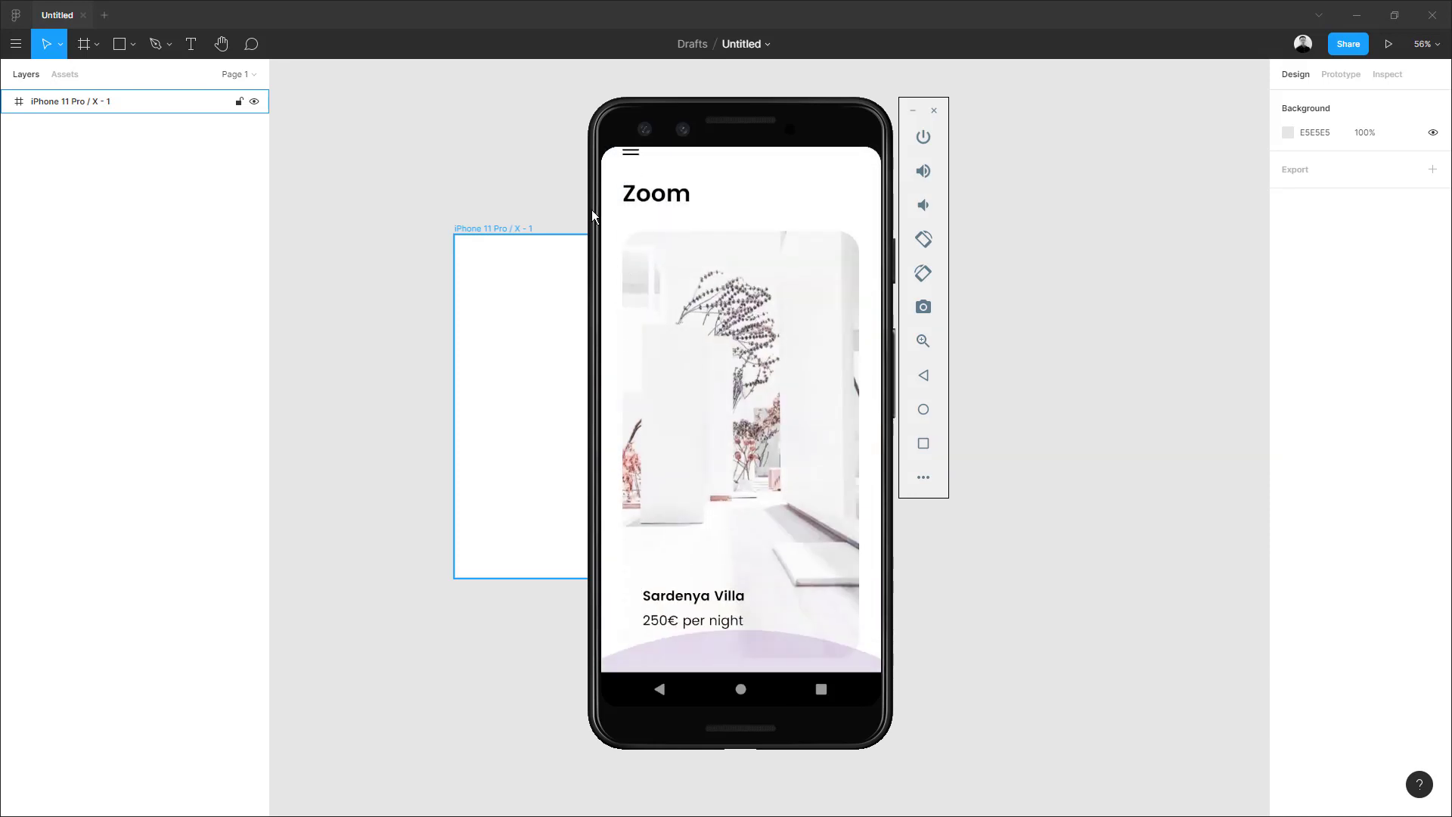
click(627, 155)
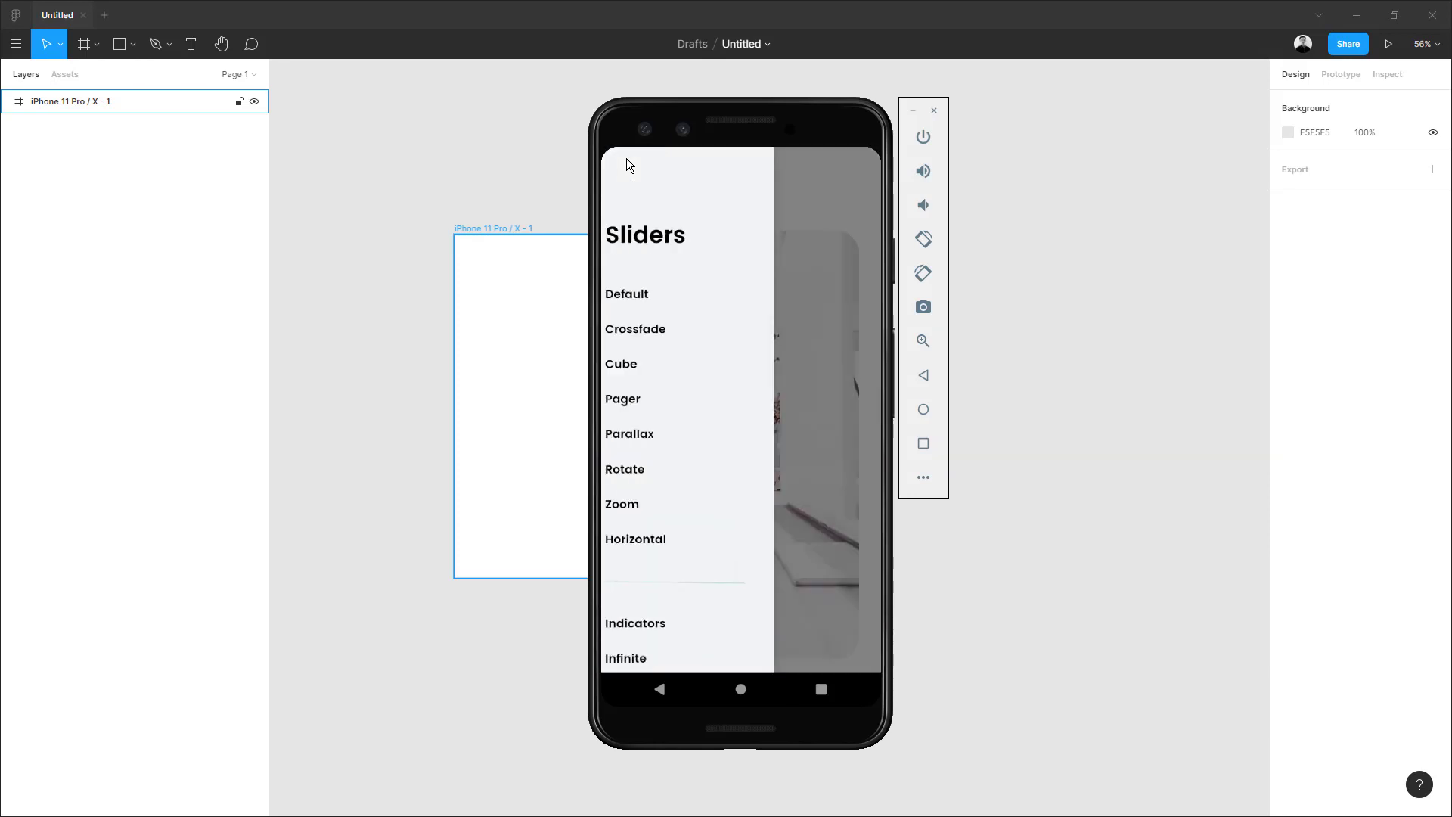
click(655, 538)
drag(809, 440, 841, 464)
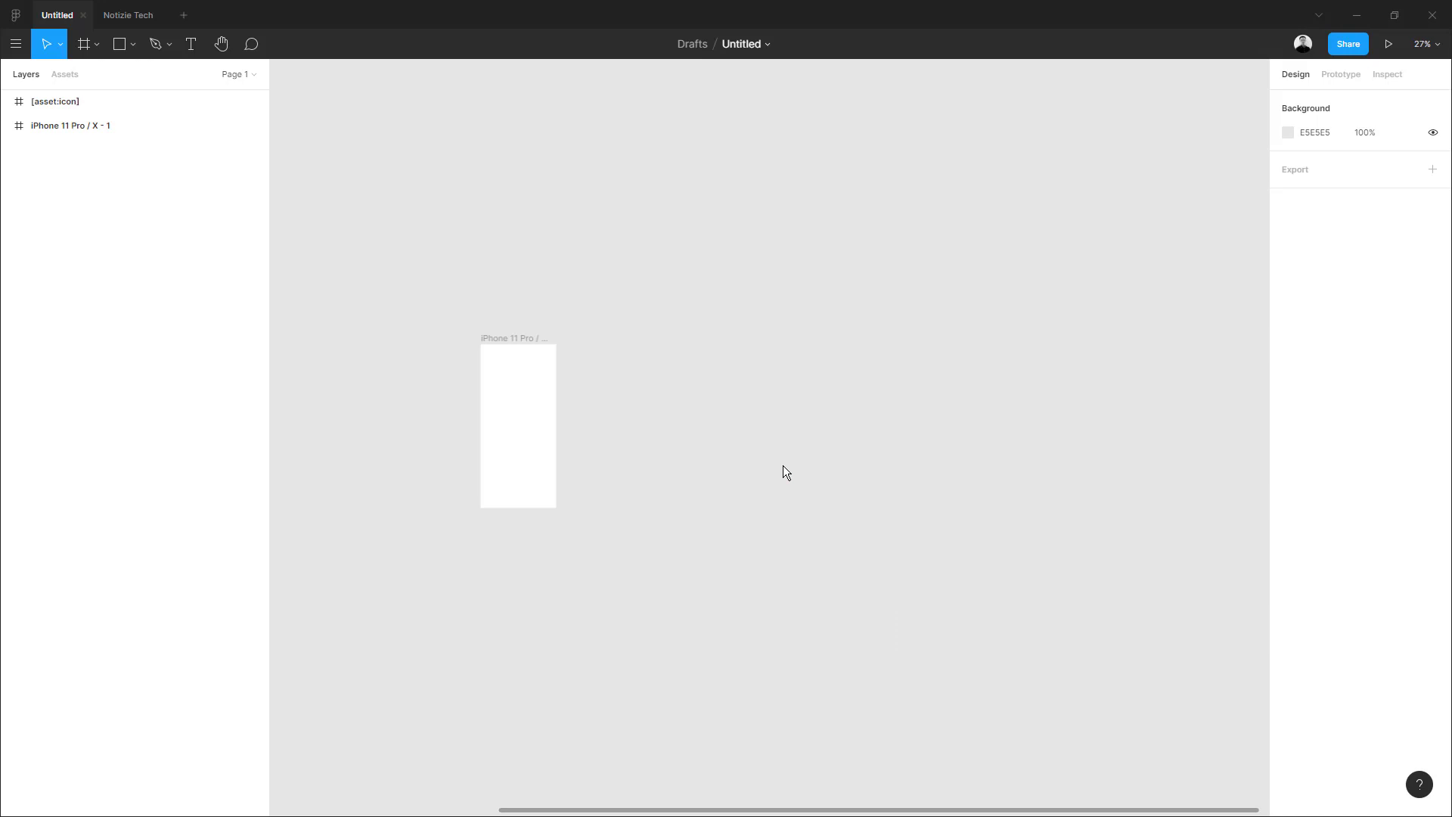
Draw a full-width frame of about 375 × 526 inside the iPhone 11 Pro / X screen, vertically centred at Y 143
scroll(507, 548, up, 1)
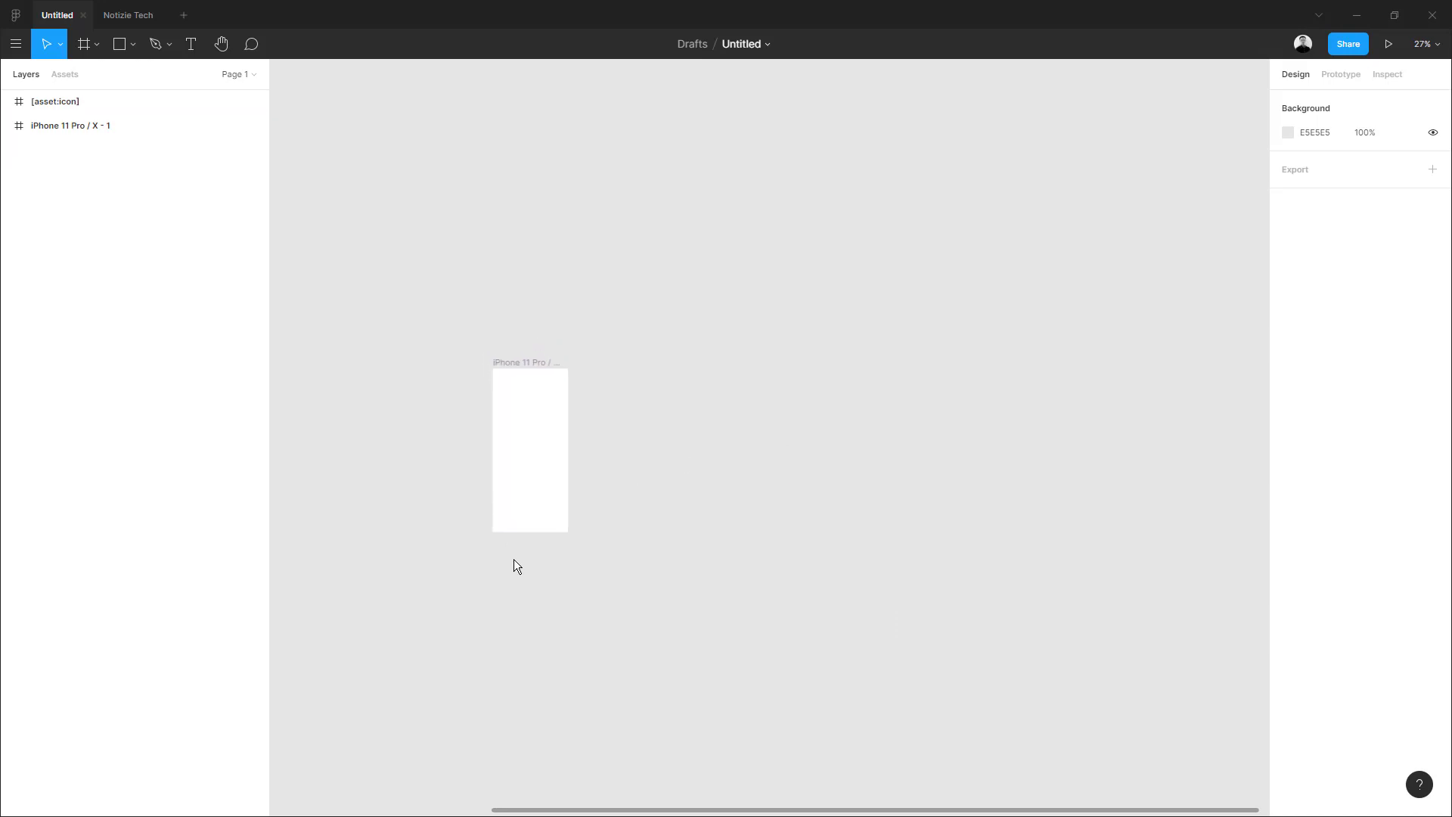
scroll(511, 556, up, 2)
scroll(529, 523, up, 2)
scroll(529, 523, left, 1)
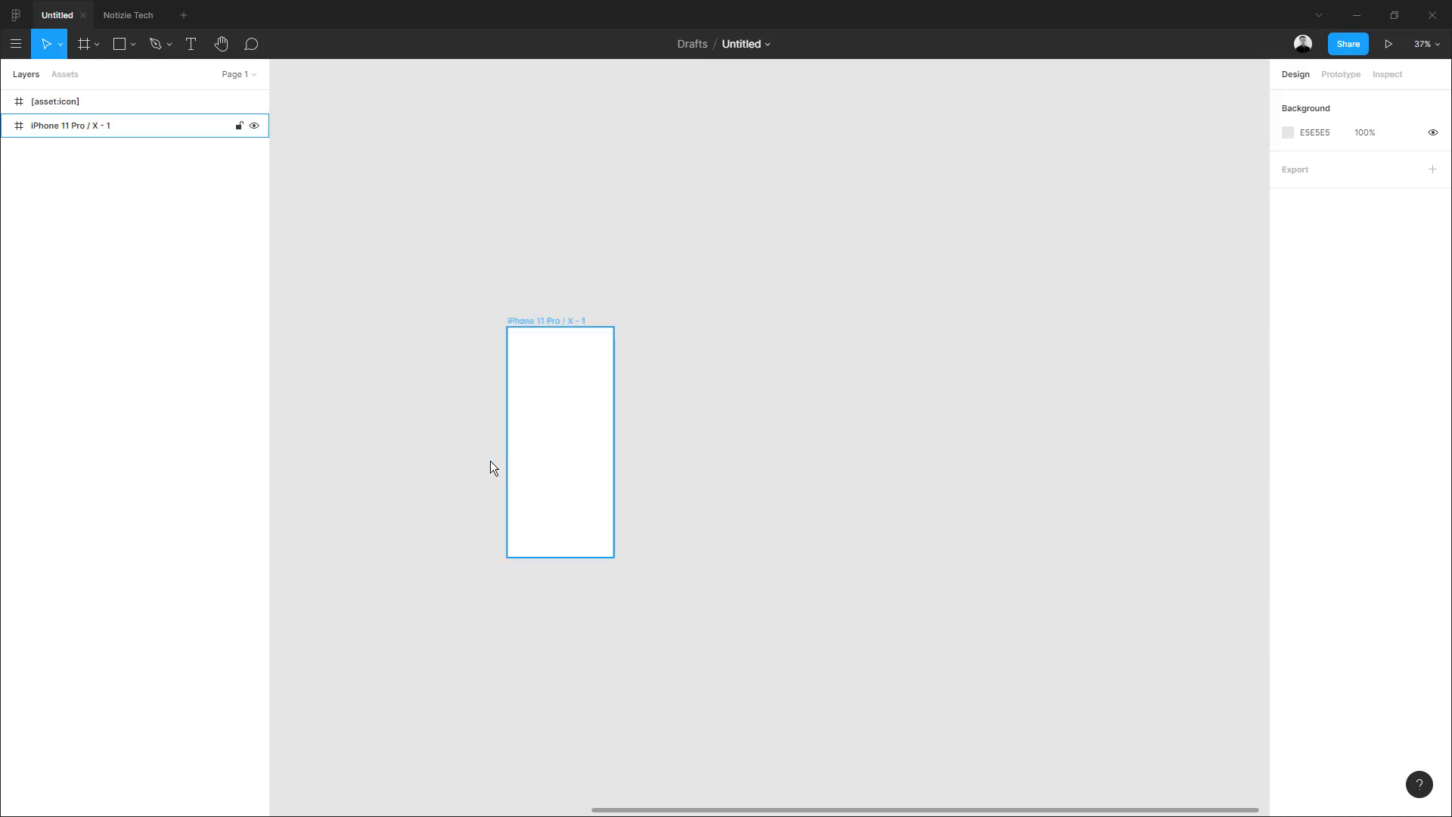
key(f)
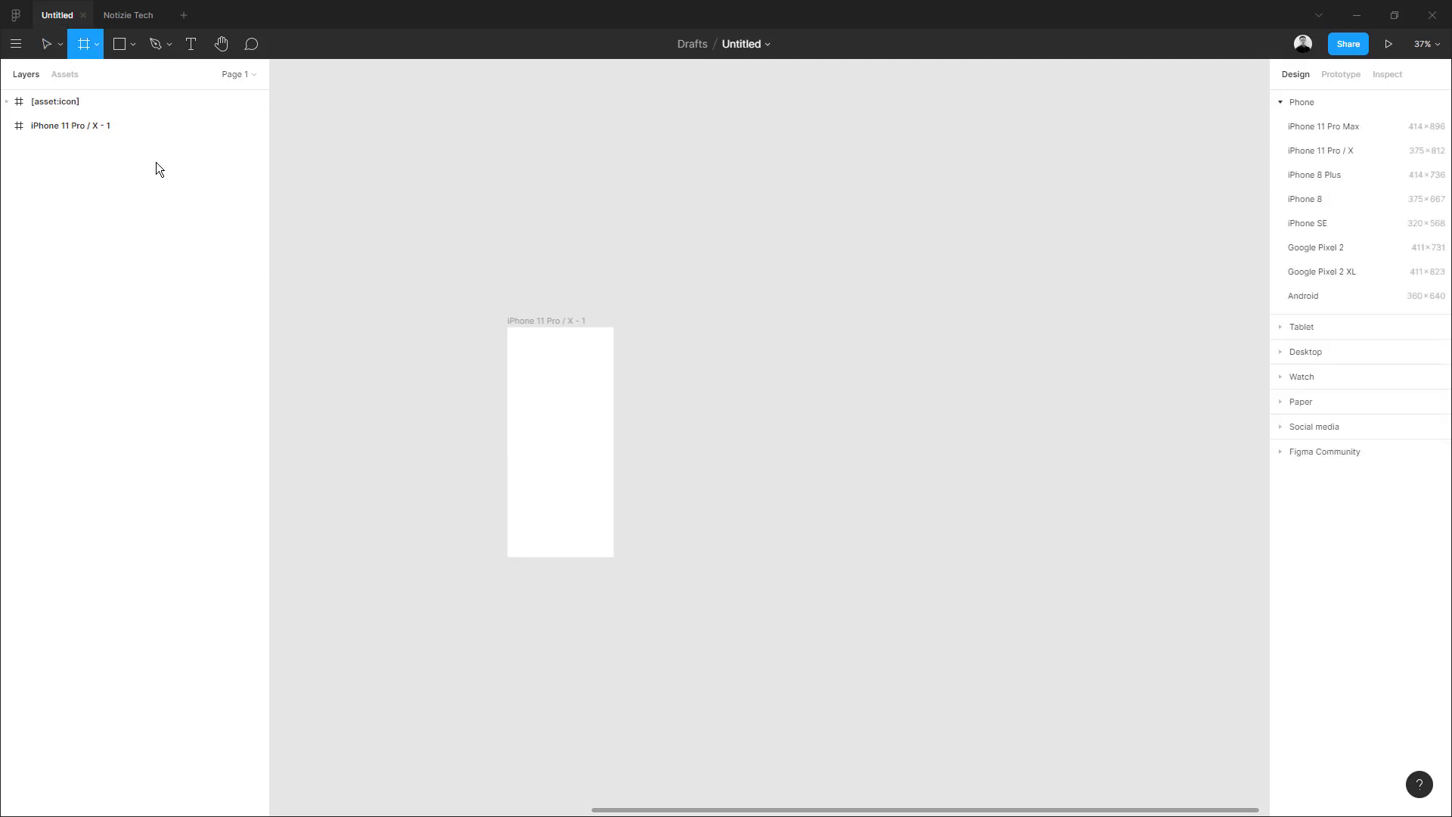
drag(518, 394, 615, 492)
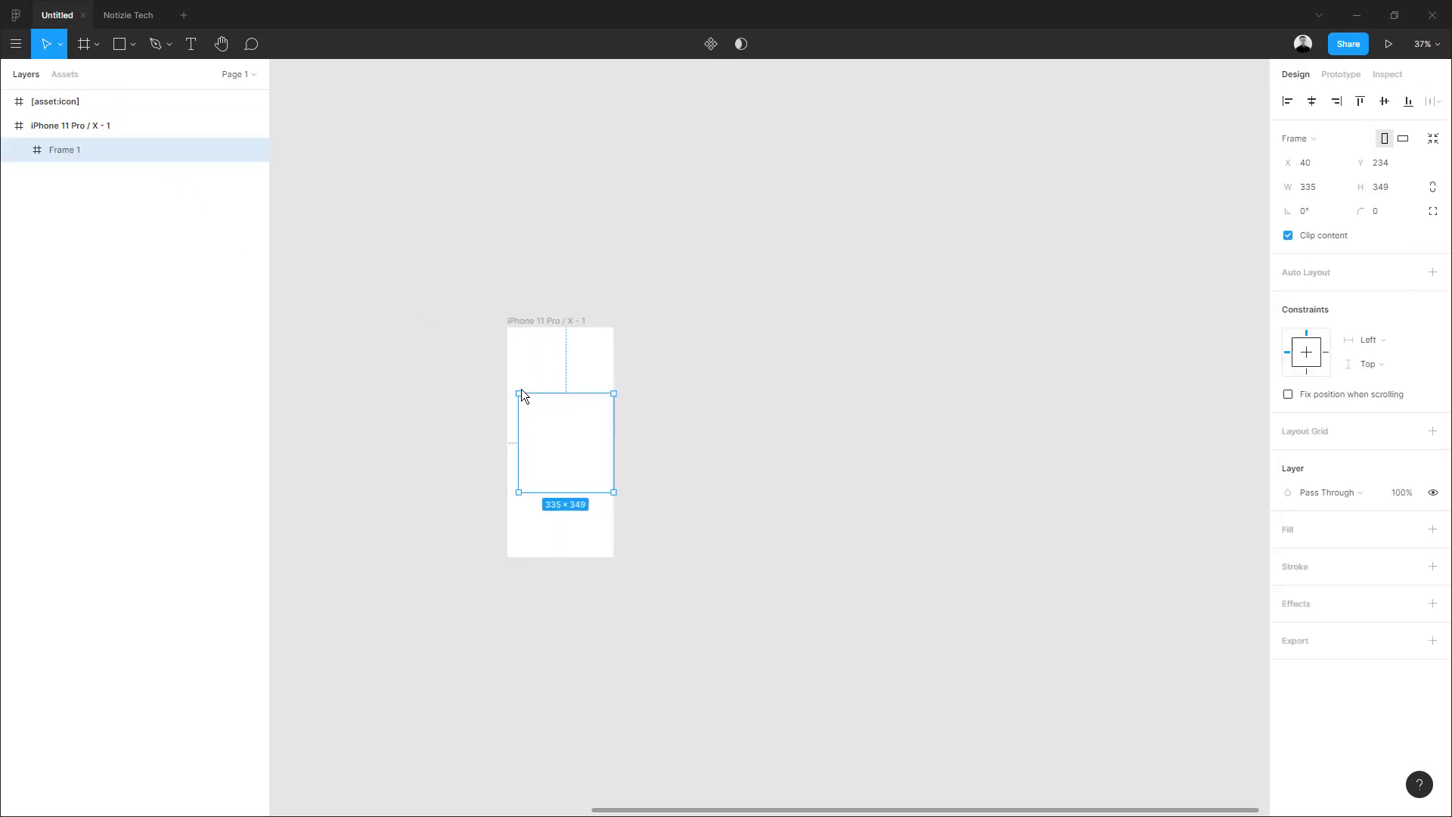
drag(517, 393, 564, 356)
drag(557, 491, 560, 506)
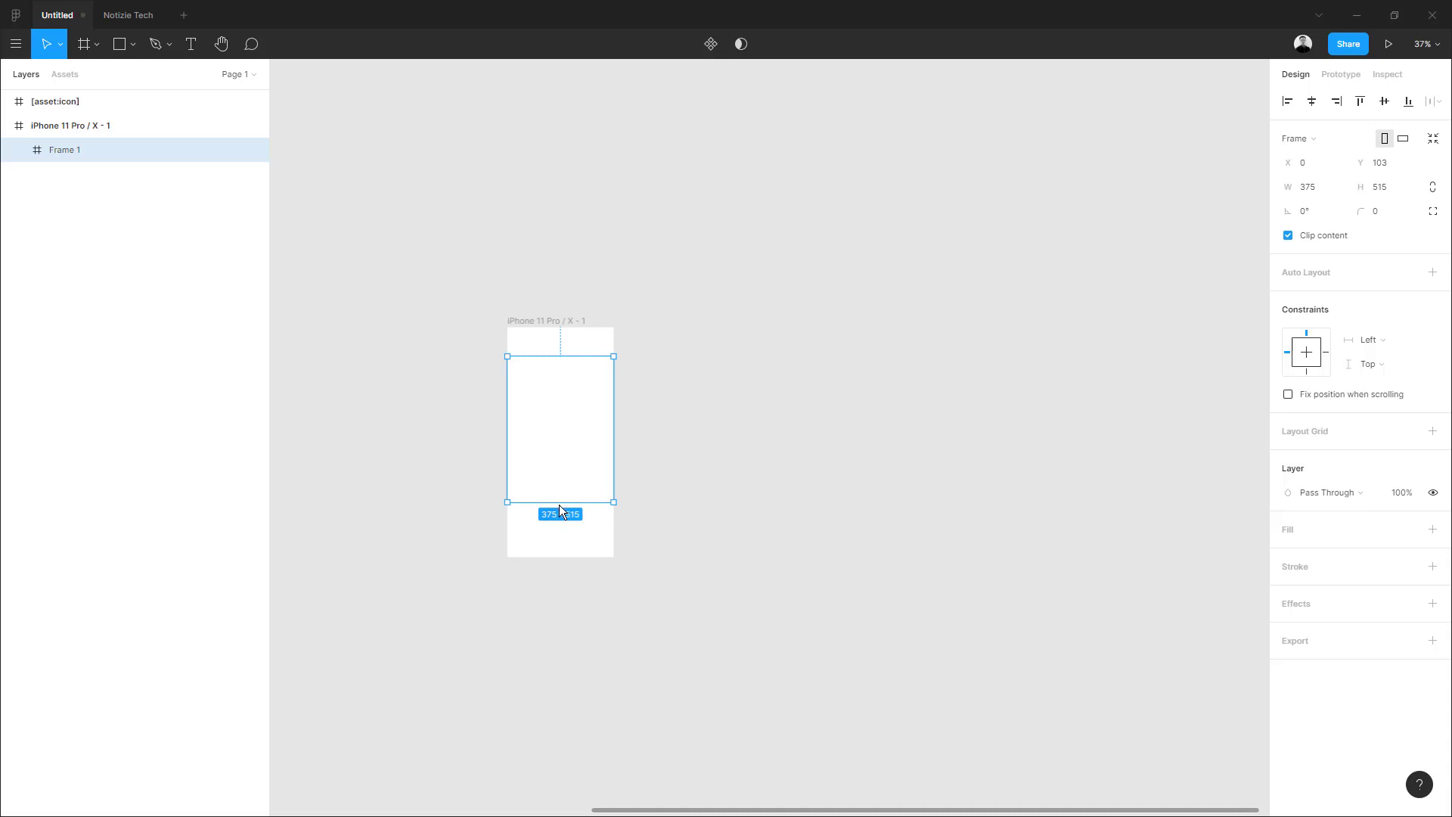
drag(554, 436, 553, 440)
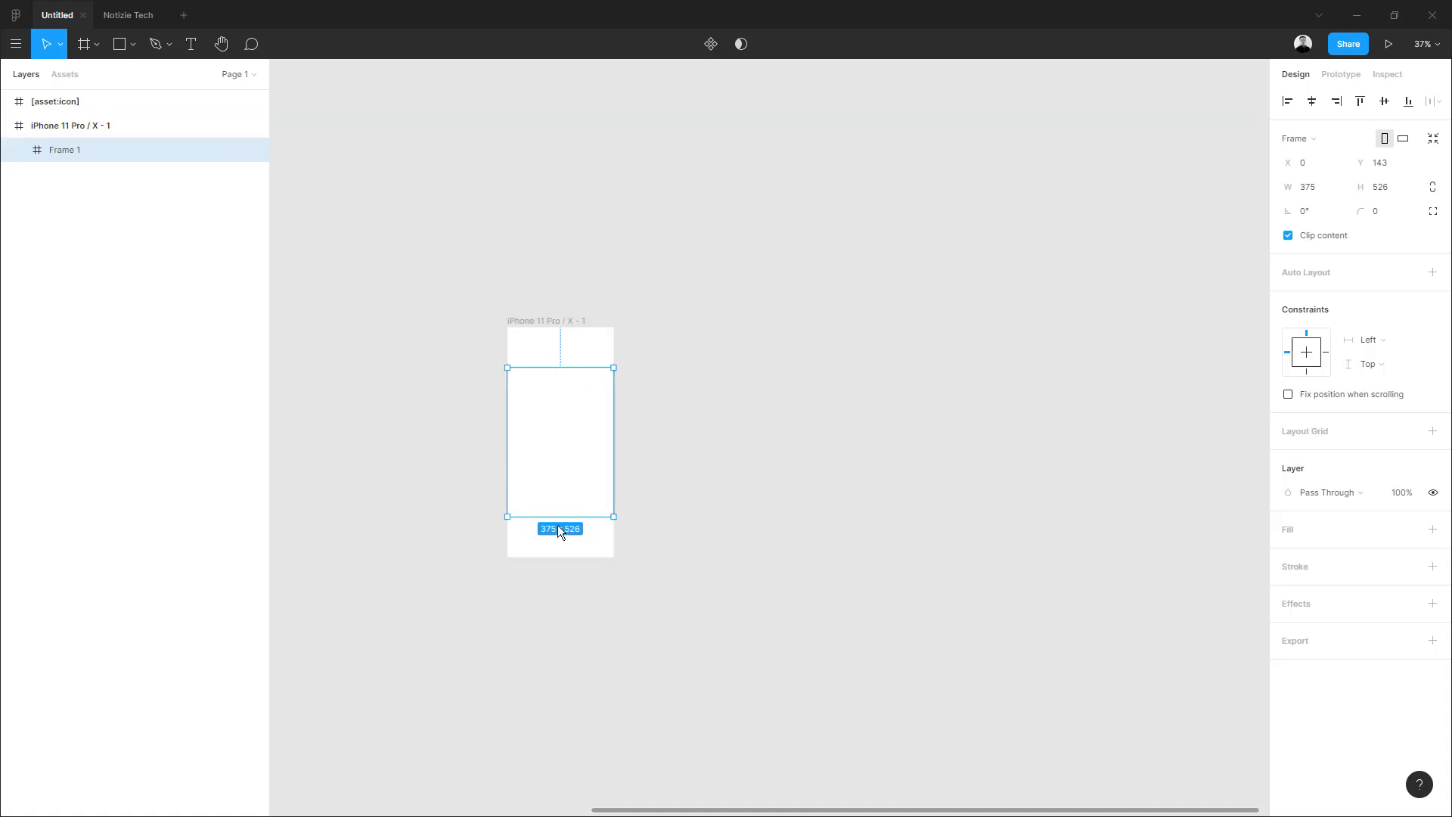
Draw a 375 × 143 header frame filling the space above Frame 1, and rename it "Frame 2 [container]"
click(551, 347)
click(83, 46)
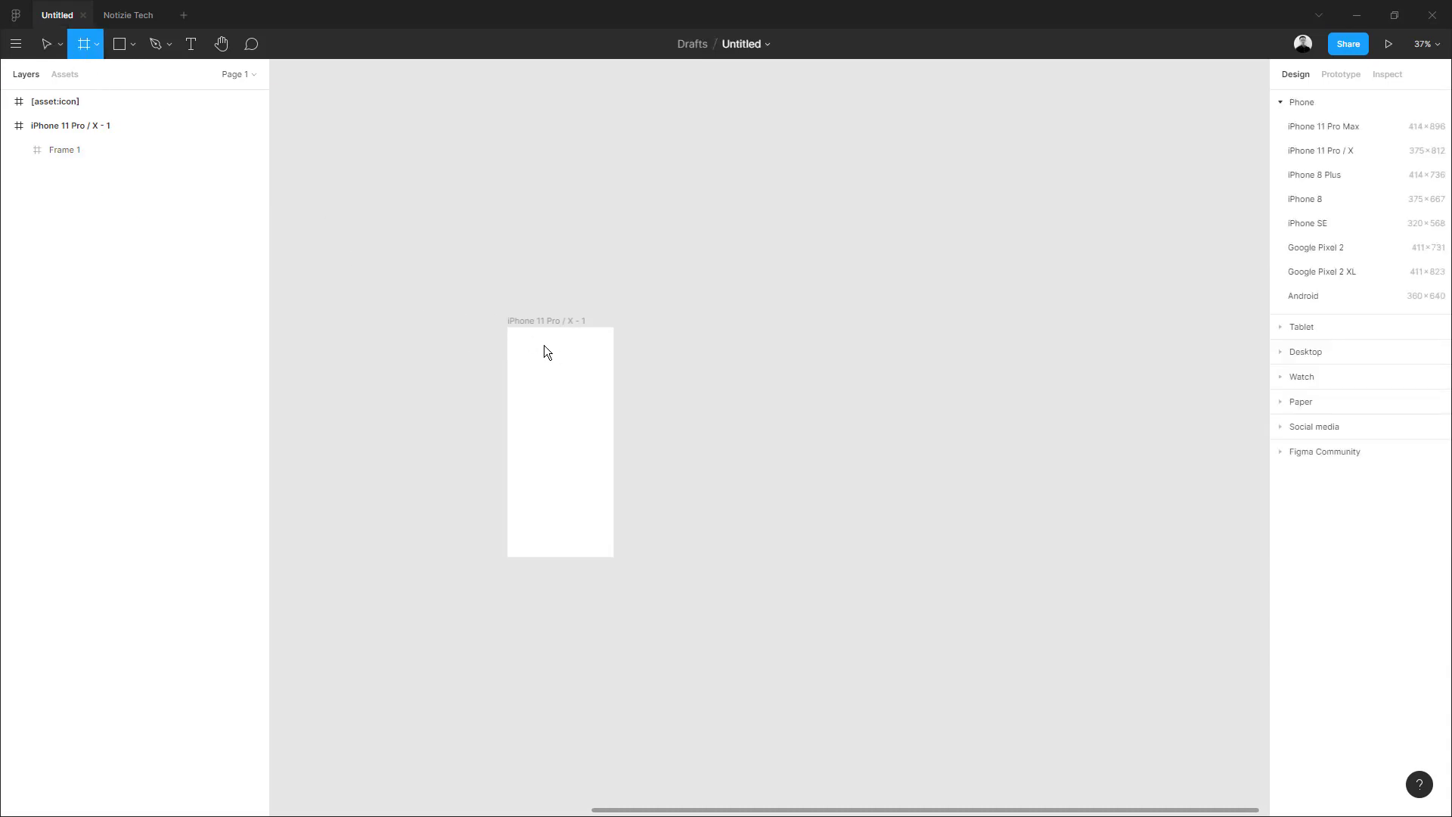
drag(534, 335, 614, 368)
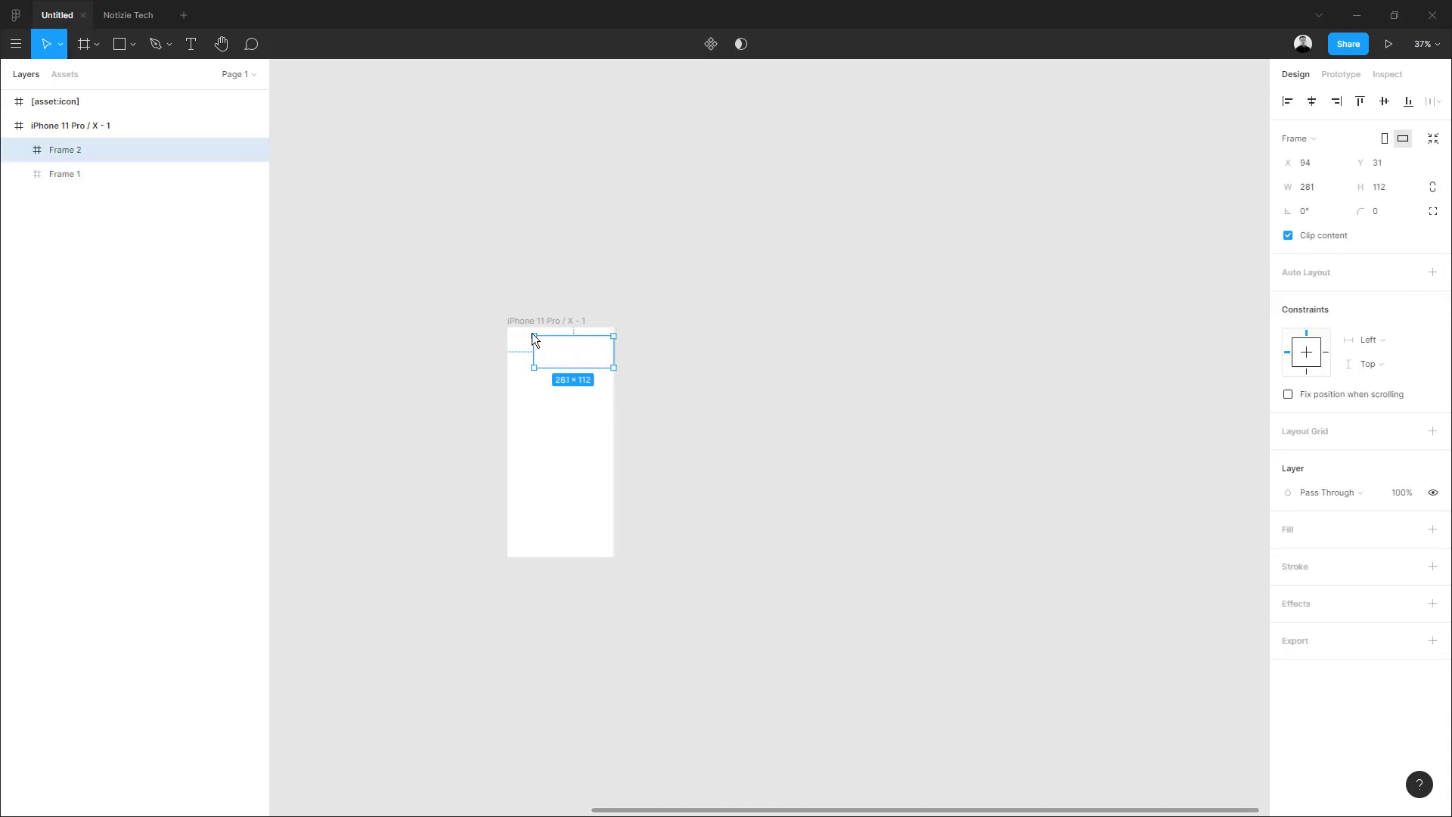
drag(534, 336, 507, 328)
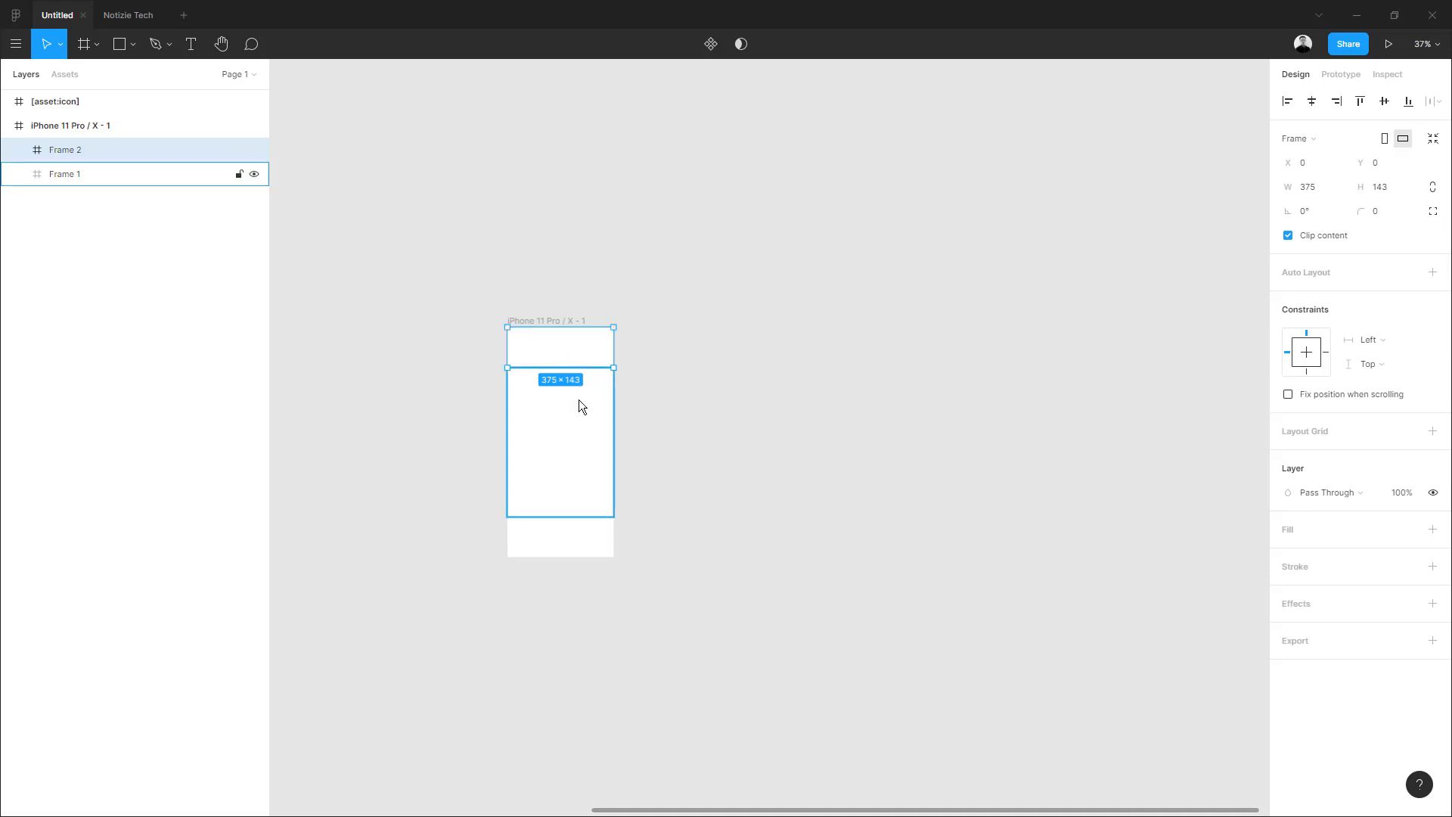
double_click(81, 155)
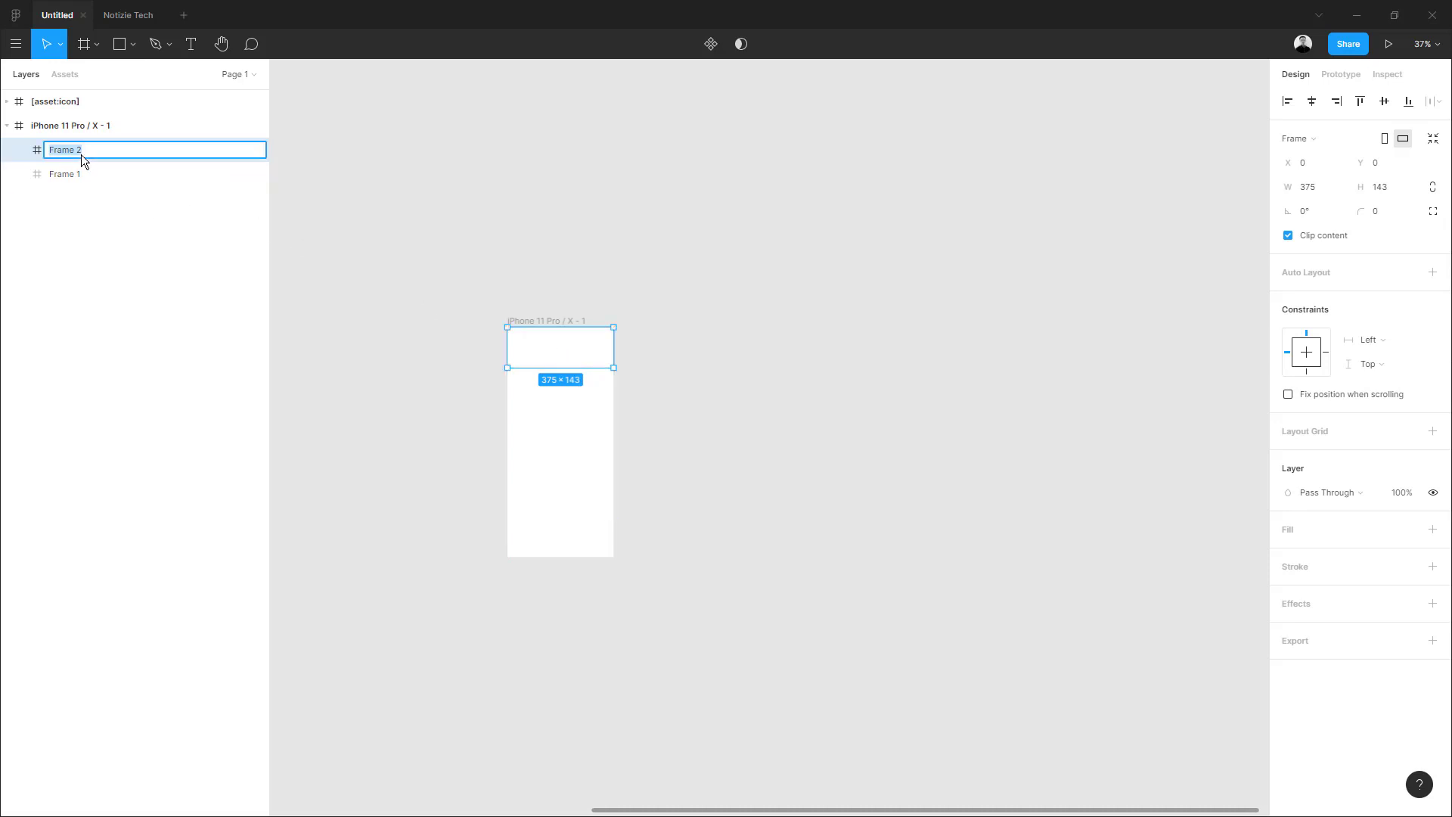
click(103, 153)
Duplicate Frame 1 and nest the copy inside the original frame
click(111, 168)
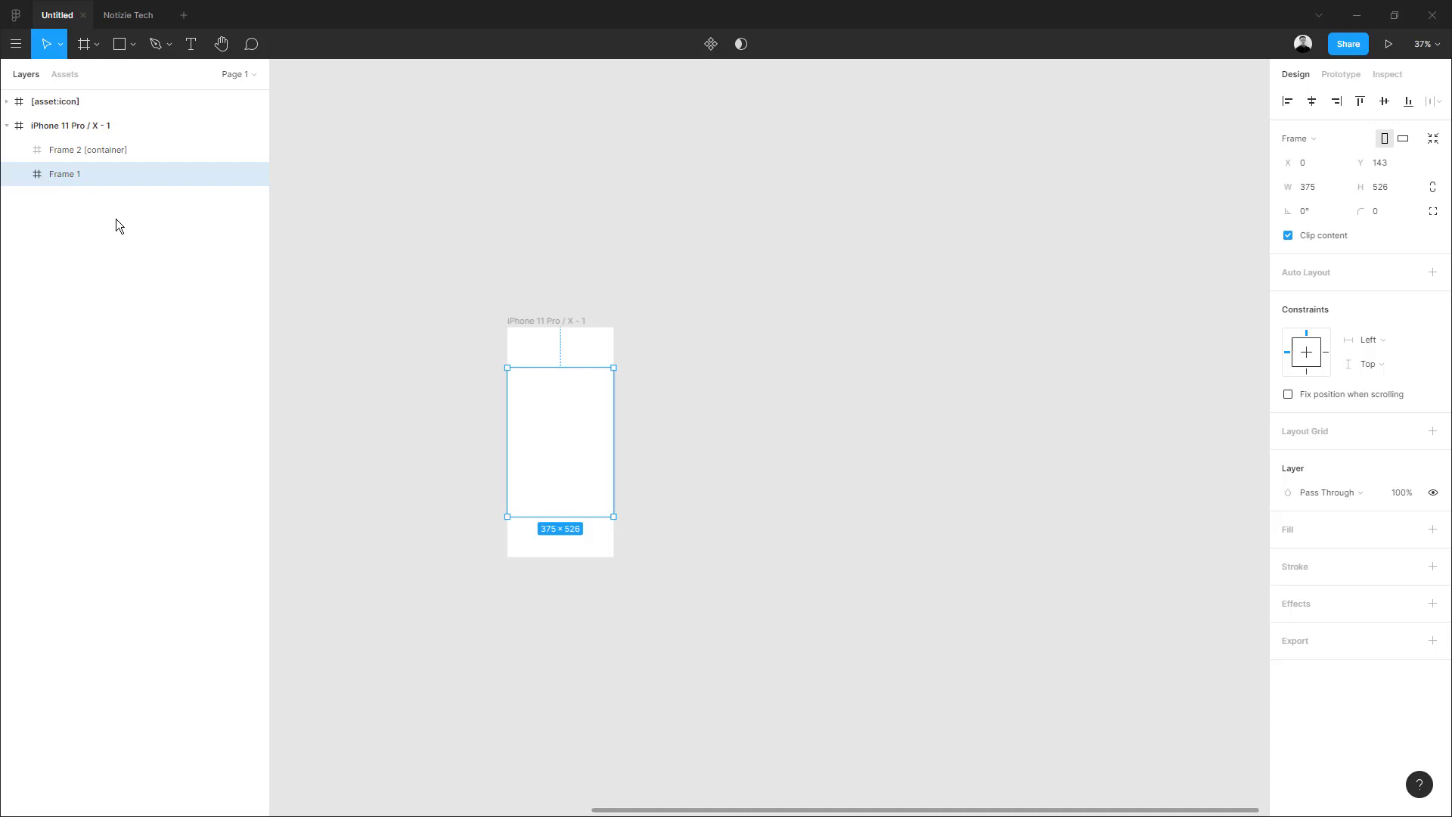
key(ctrl+v)
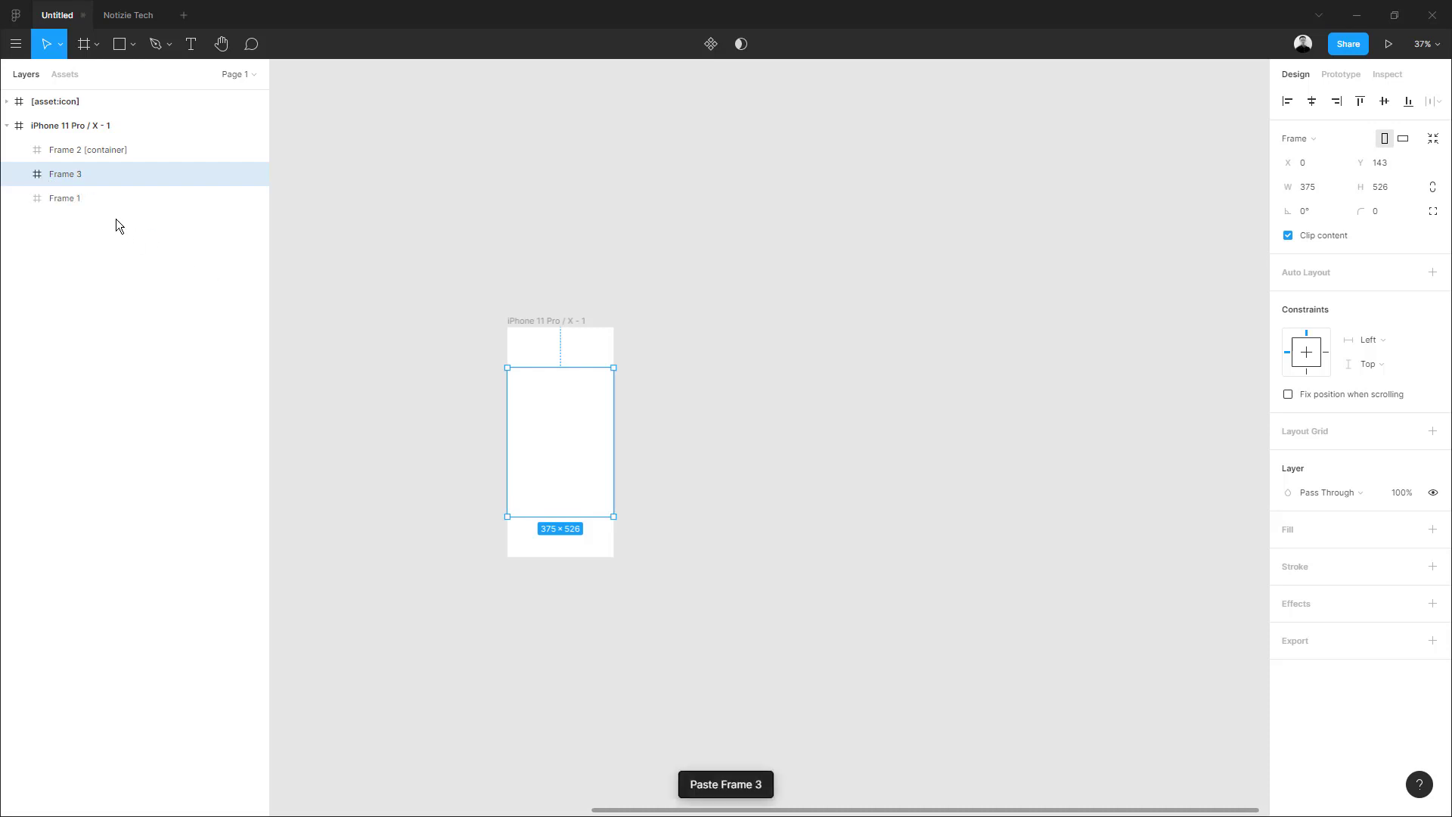
drag(59, 174, 81, 199)
Rename Frame 1 as "Slider" and the frame nested inside it as "Card 1"
click(62, 175)
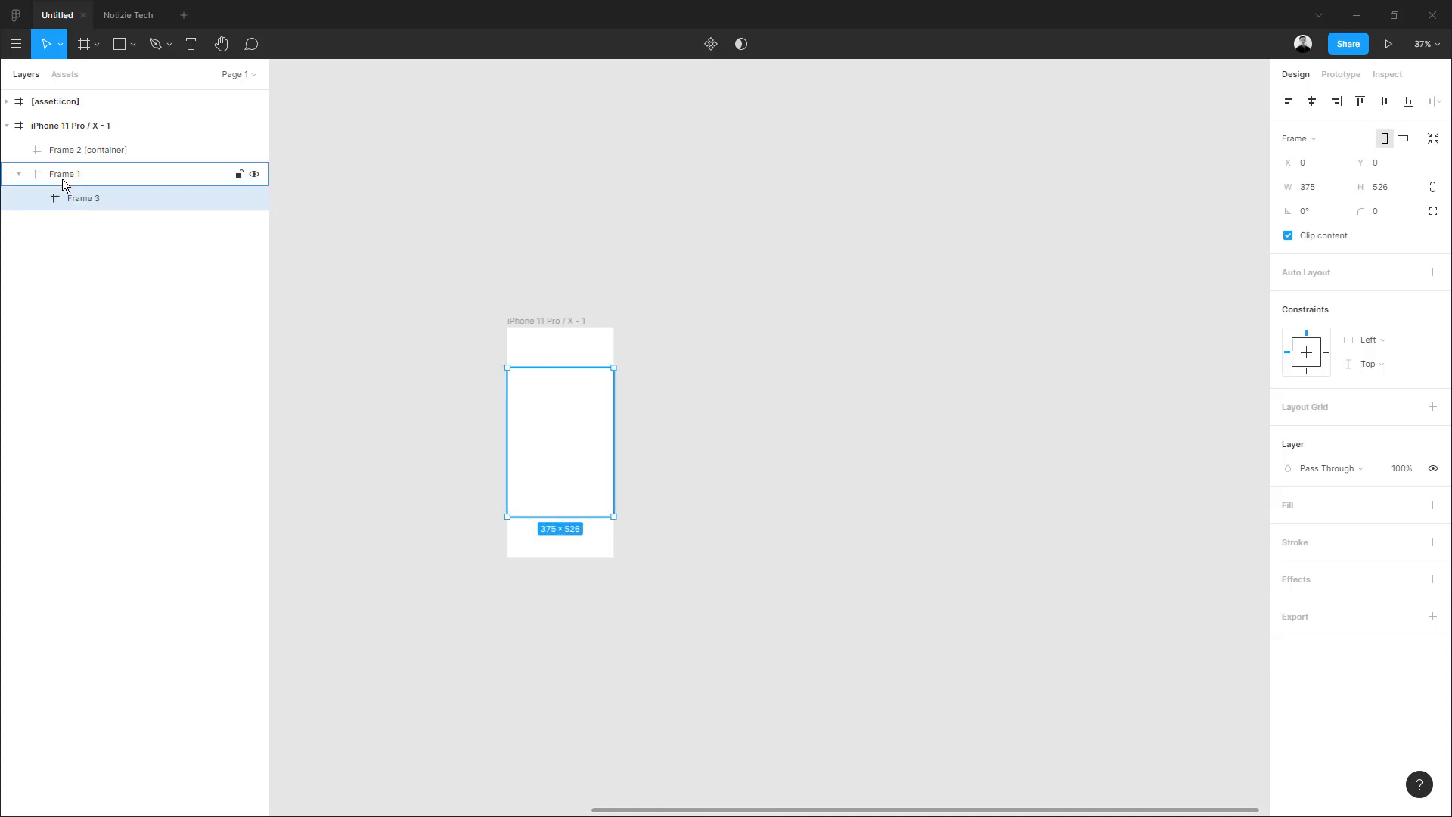
double_click(66, 176)
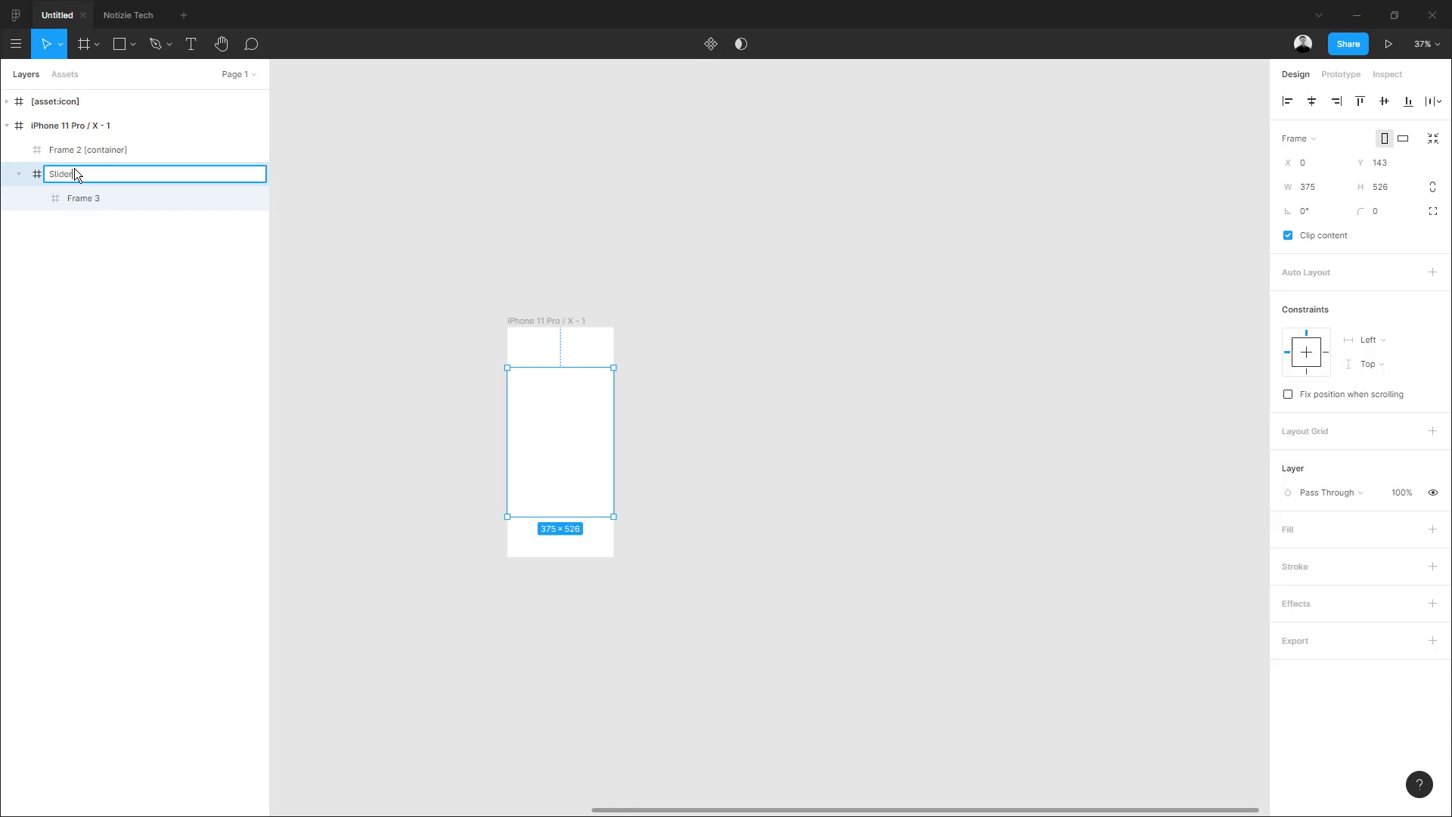
key(Return)
double_click(97, 202)
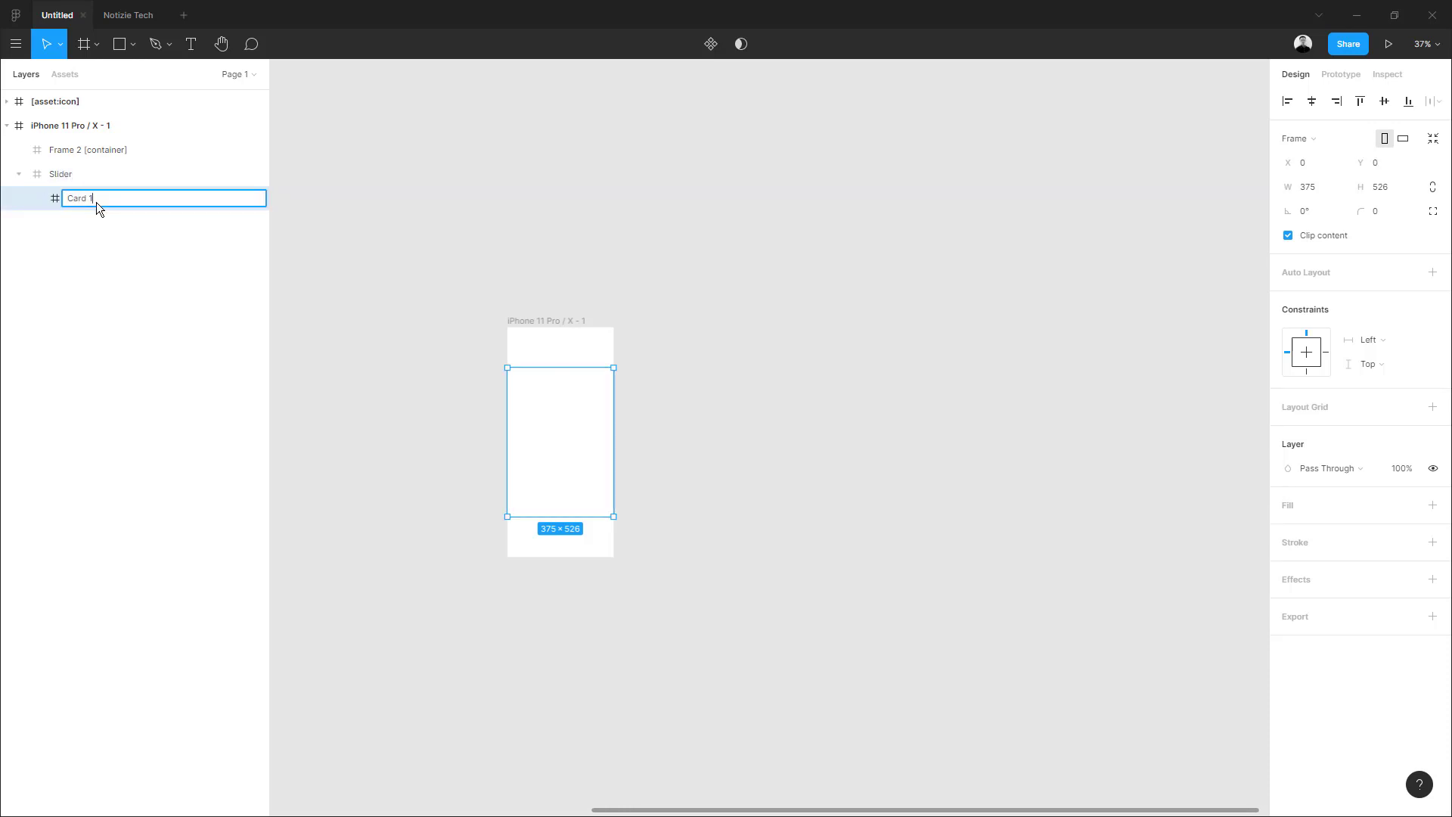
text(Card 1)
key(Return)
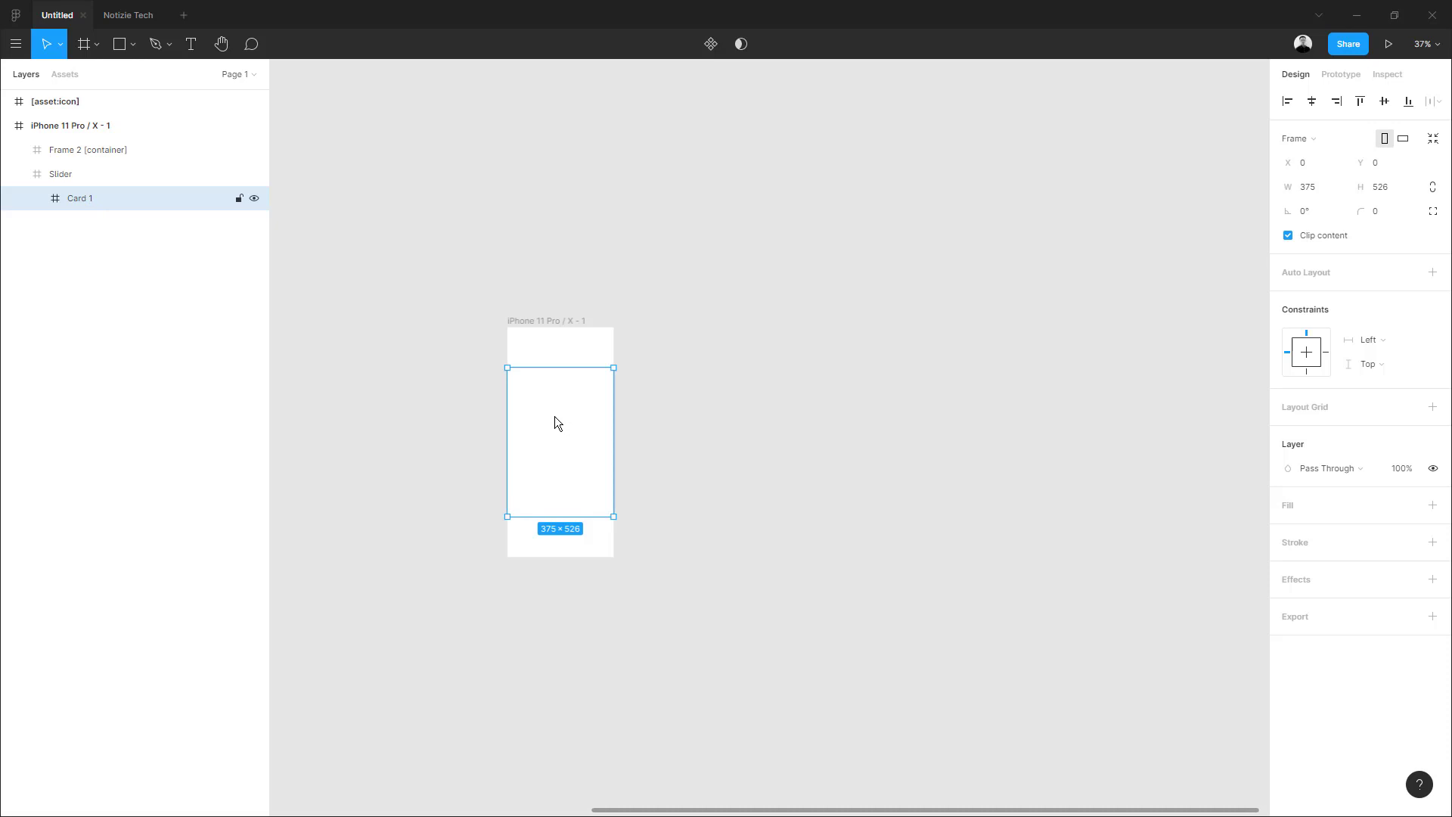
Draw a rectangle of about 321 × 457 inside Card 1 and centre it within the card
key(r)
drag(529, 395, 614, 518)
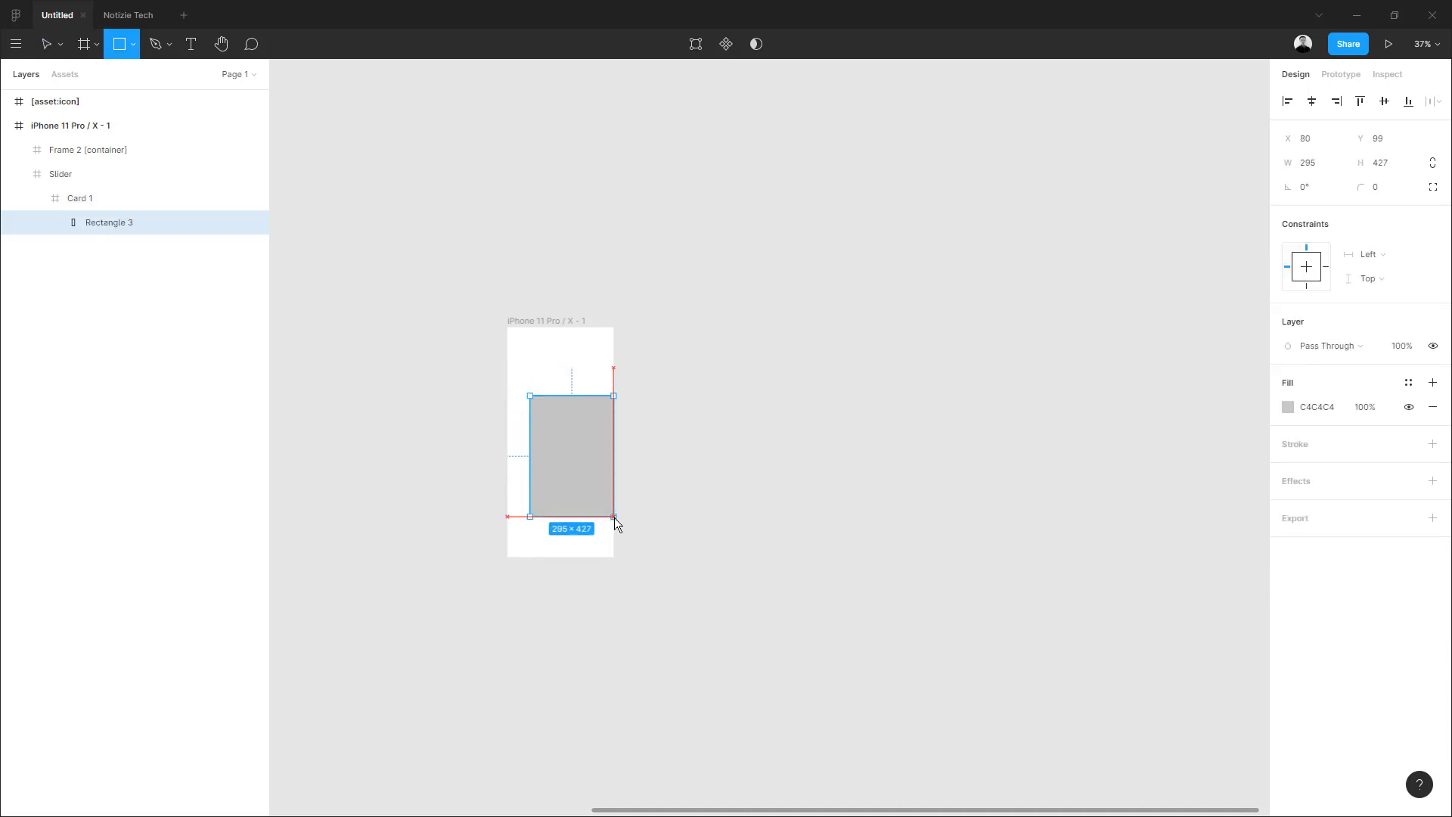
drag(530, 396, 522, 387)
drag(565, 446, 556, 442)
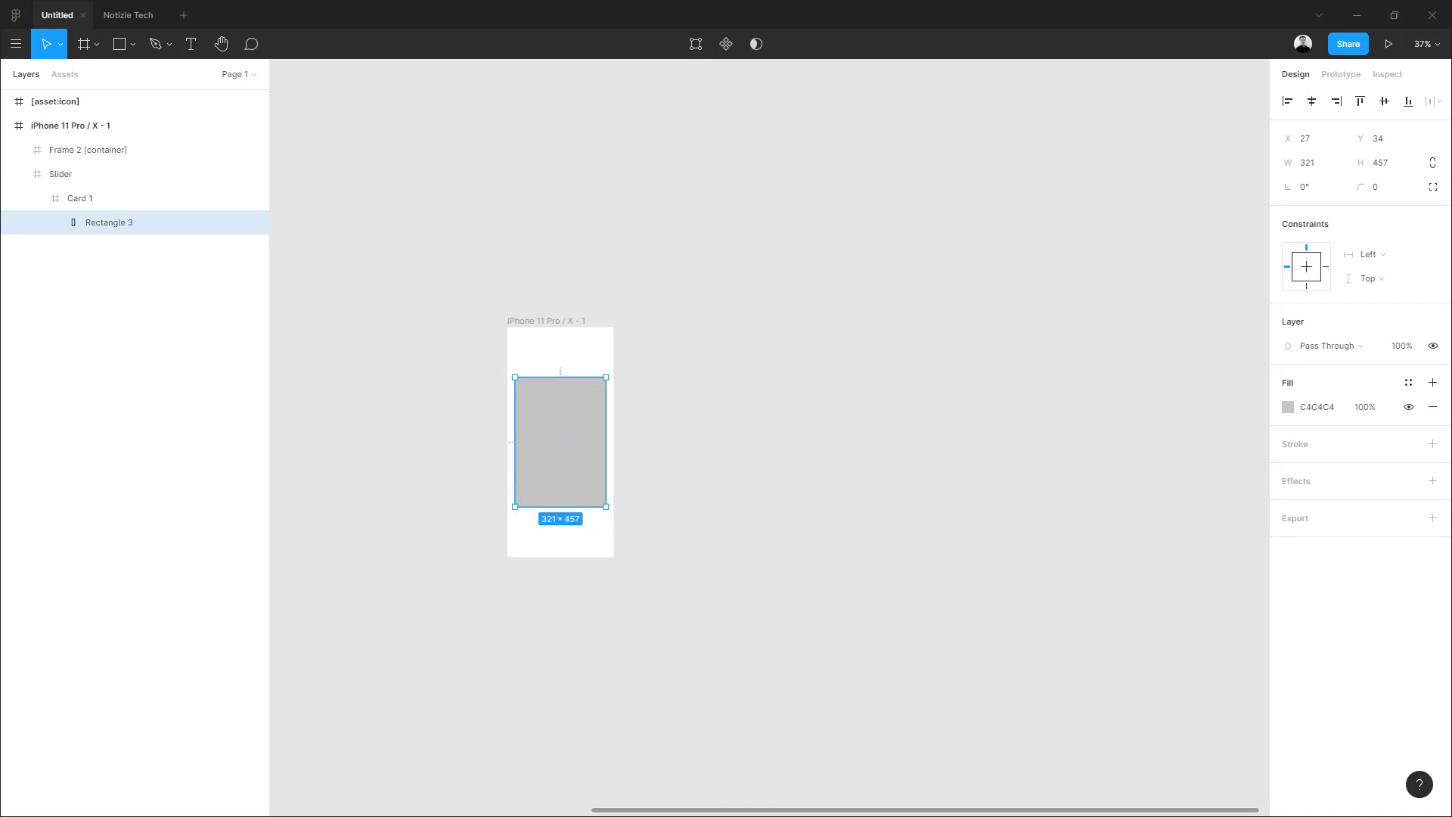
Round the corners of the grey rectangle inside Card 1
drag(1369, 193, 1178, 410)
click(386, 598)
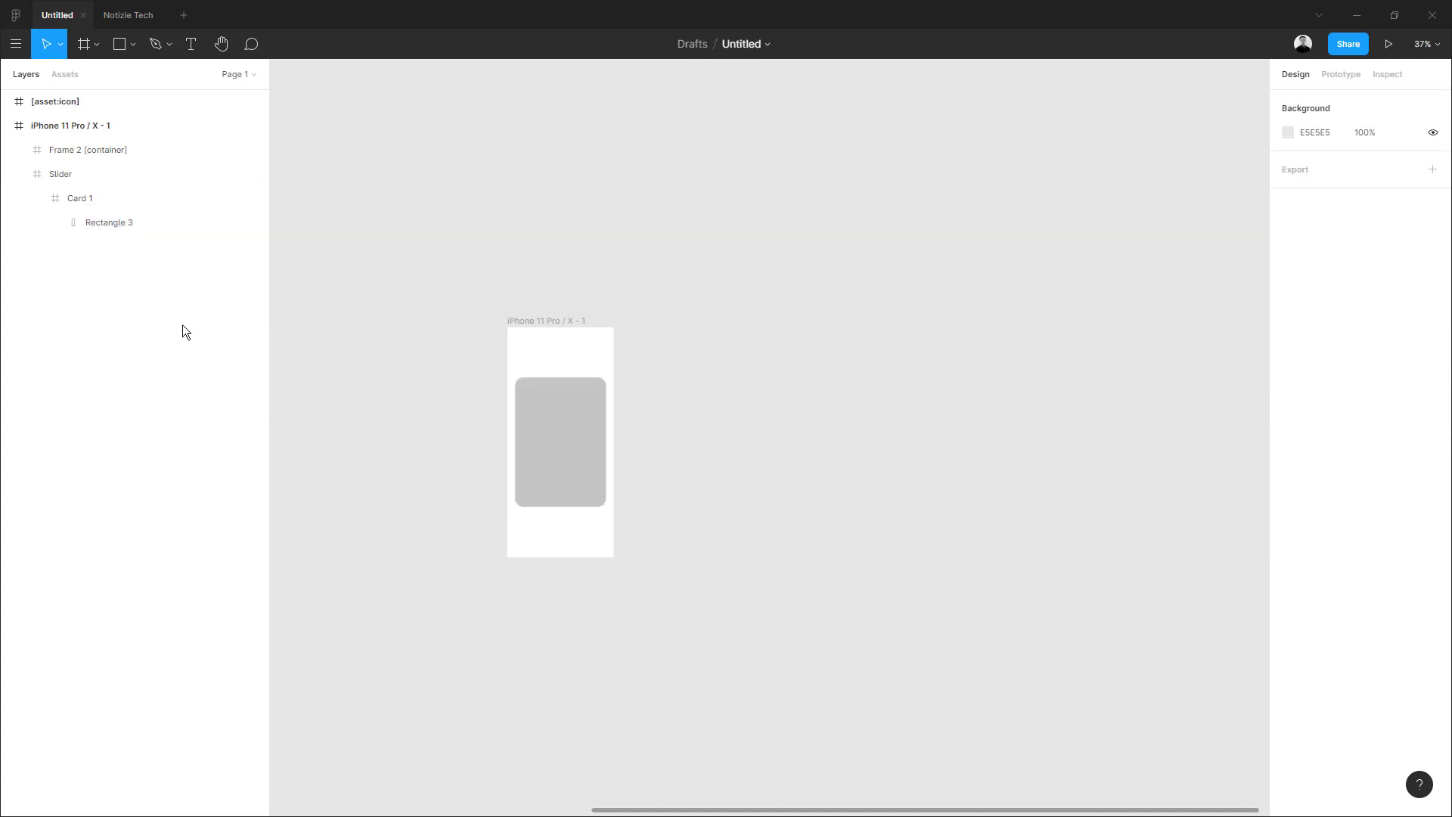
Place a copy of Card 1 directly to the right of the phone screen, and duplicate that copy as Card 2
click(34, 201)
click(64, 202)
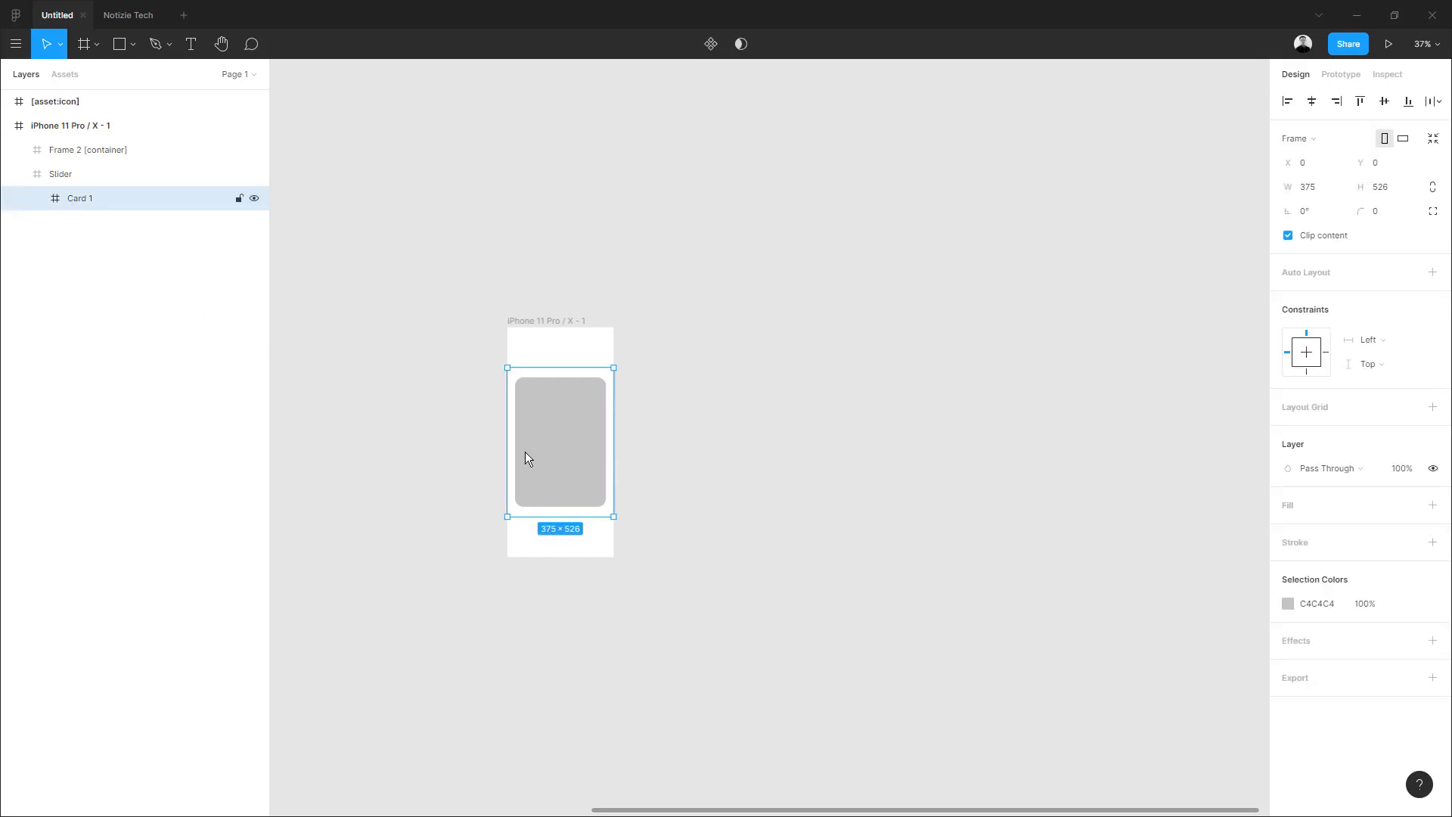
drag(525, 452, 629, 458)
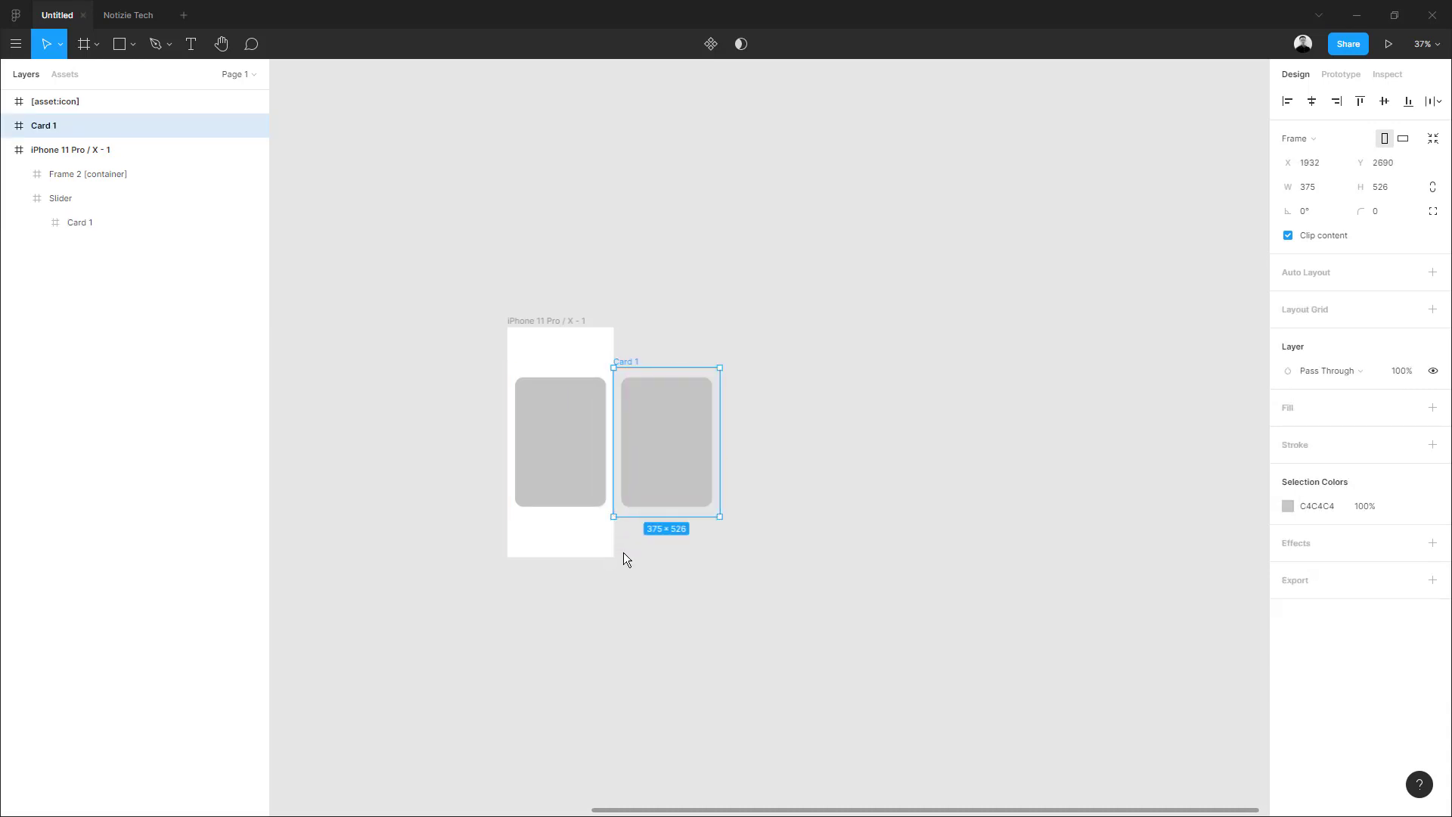
key(ctrl+d)
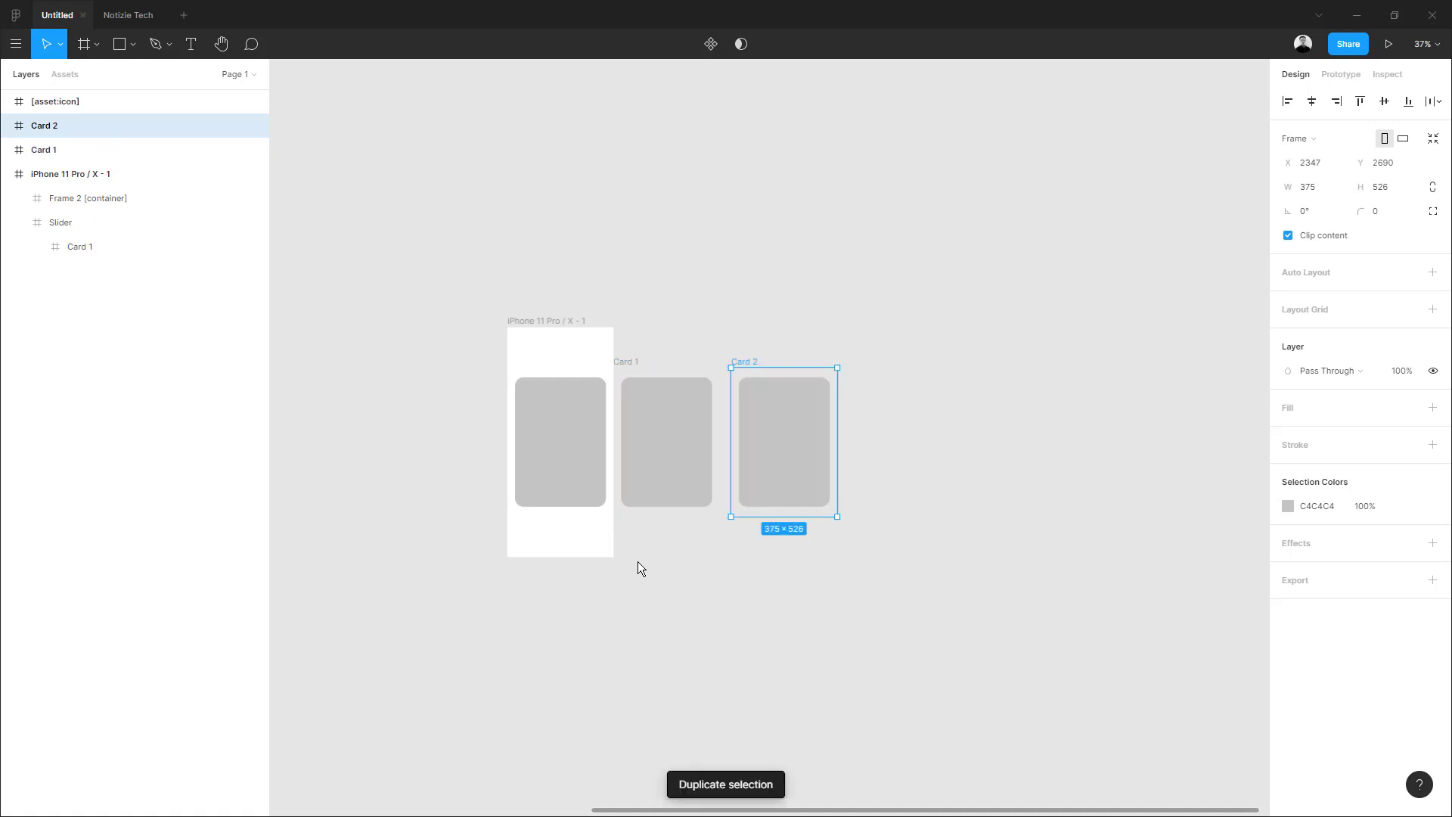
click(642, 560)
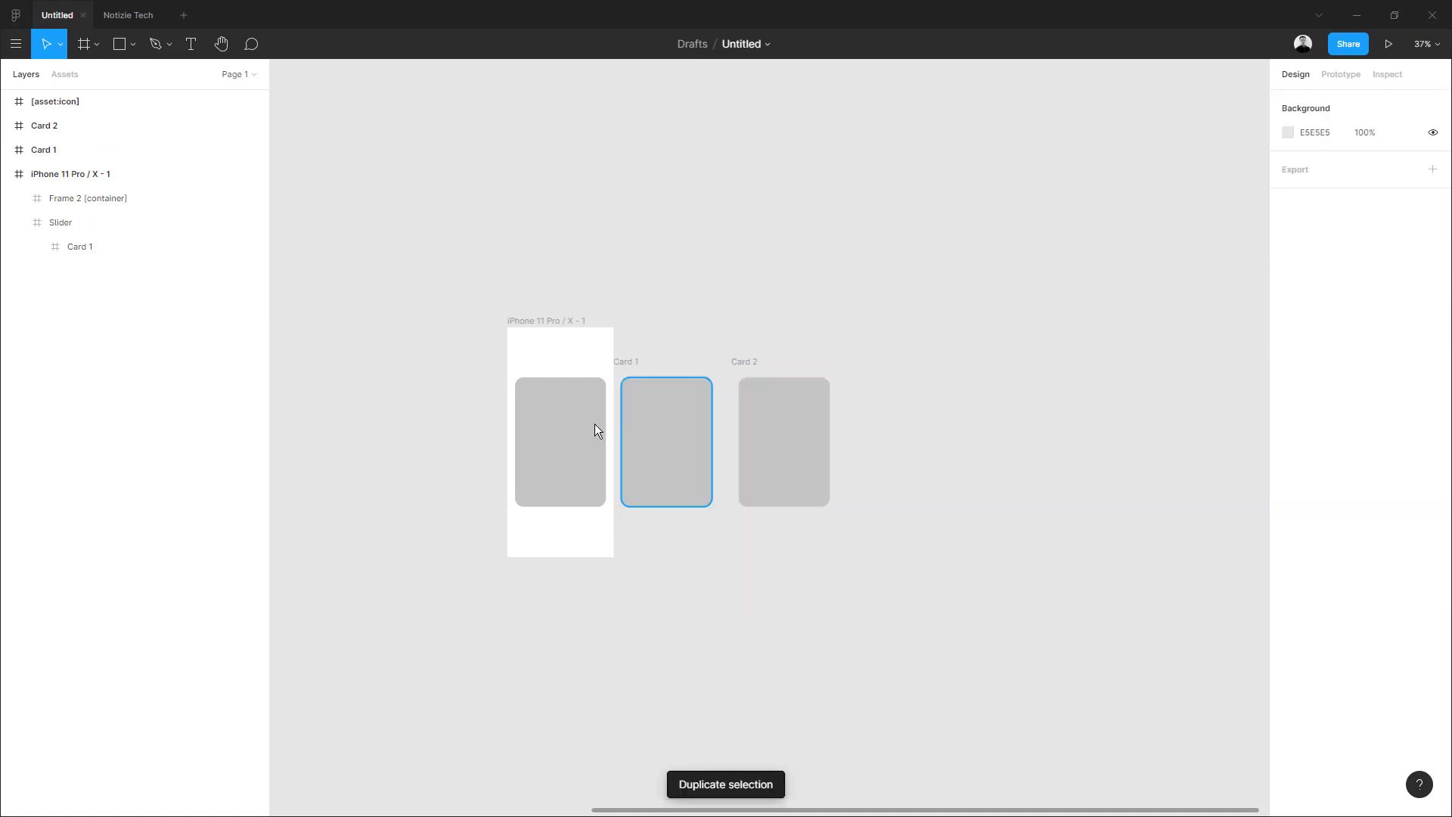
Move Card 2 flush against the copied Card 1, leaving no gap between them
click(743, 362)
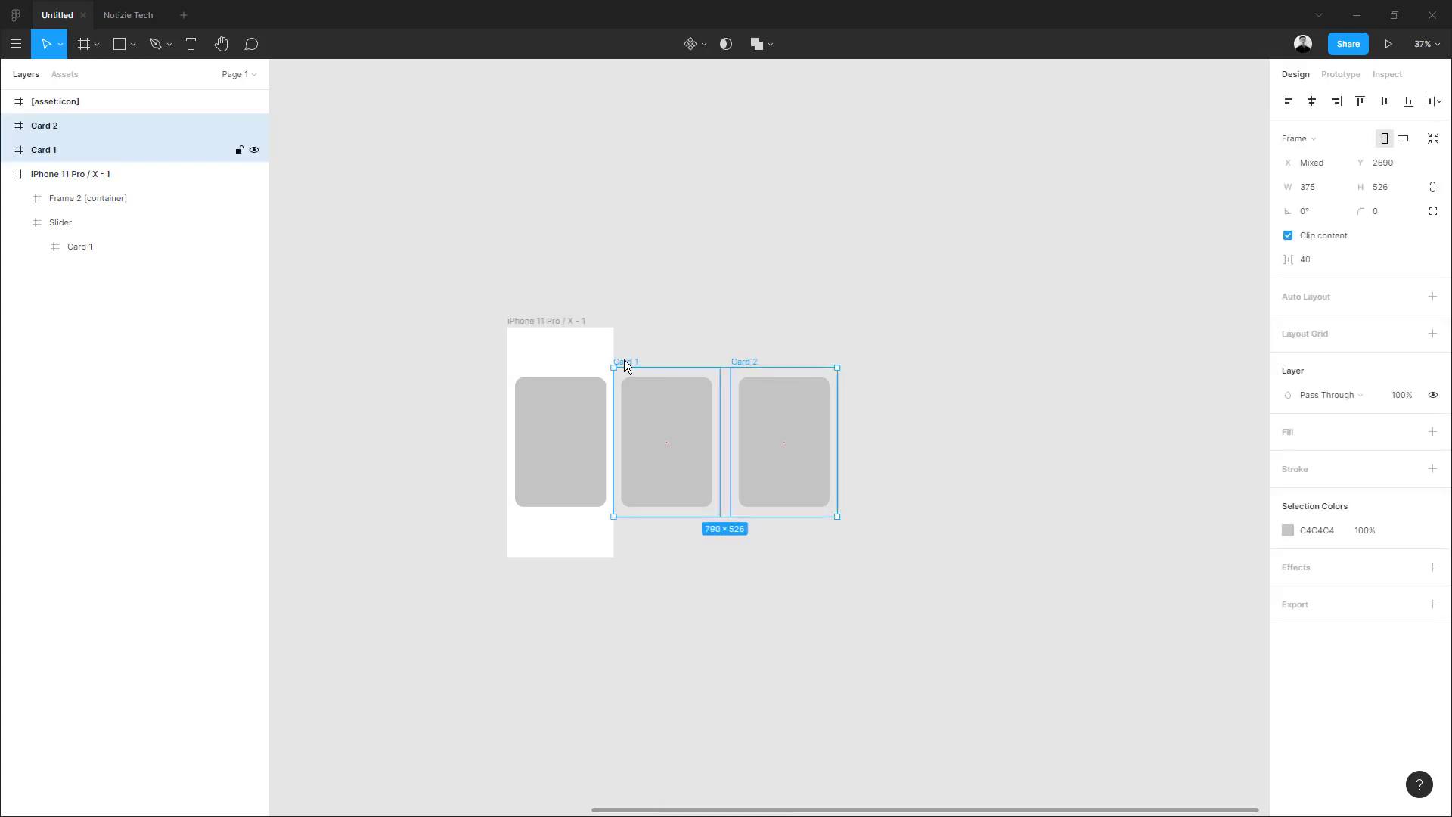
click(756, 341)
drag(749, 360, 737, 361)
Nest the copied Card 1 and Card 2 together inside the Slider frame
click(628, 362)
shift+click(732, 363)
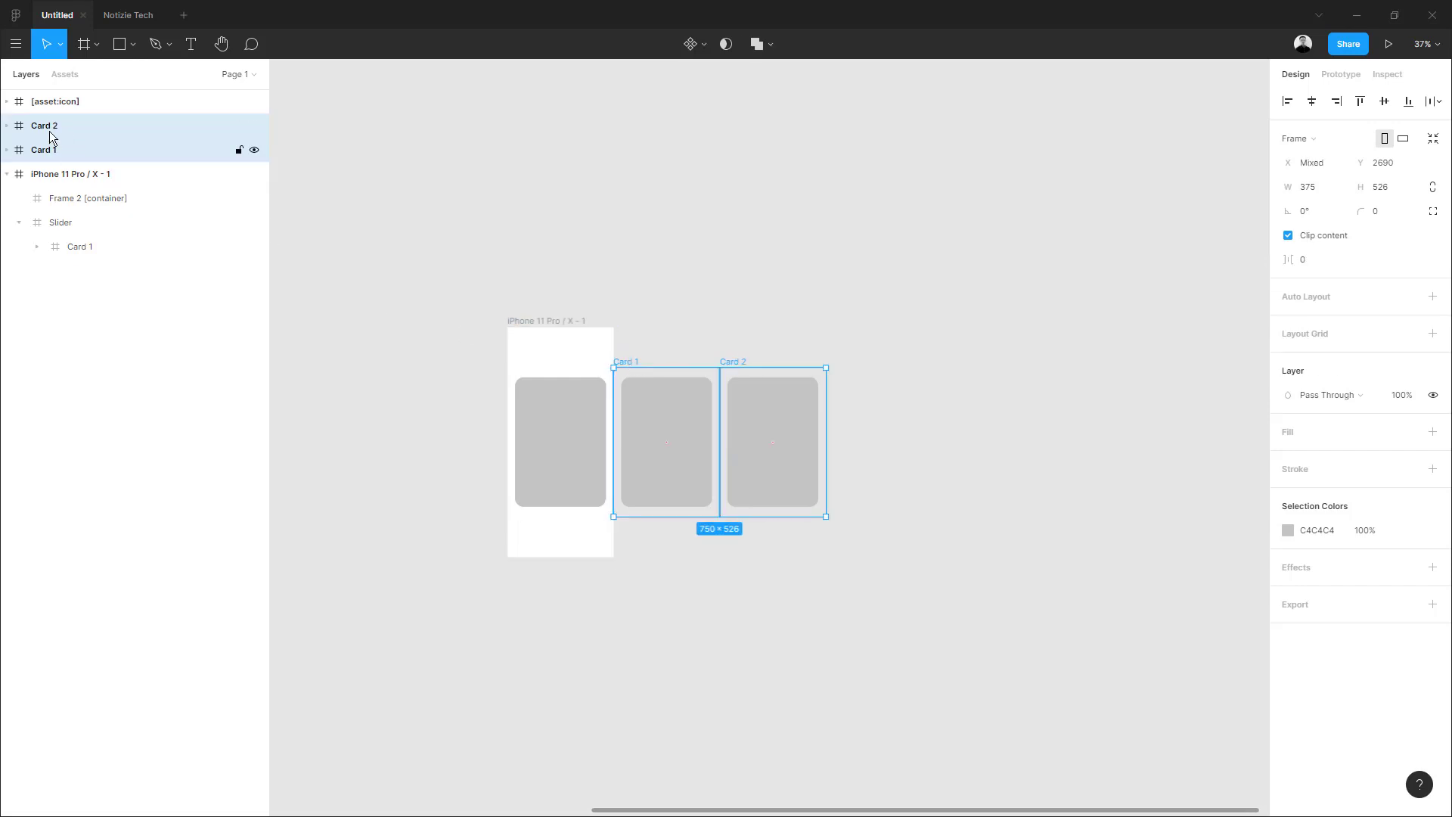
drag(50, 128, 79, 237)
click(108, 297)
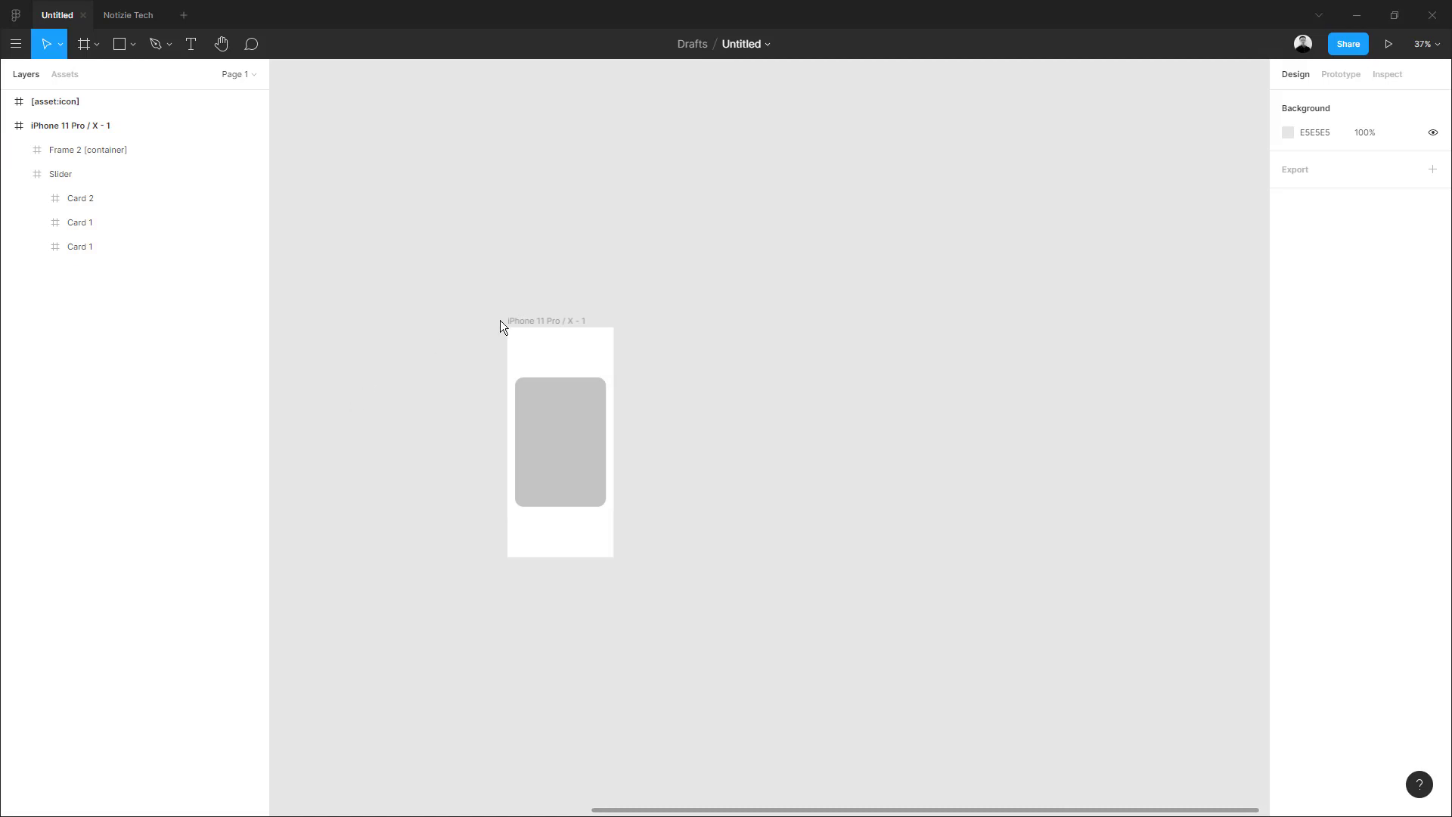
Rename the Slider frame as "Slider [container:slider:default]"
double_click(100, 171)
click(124, 178)
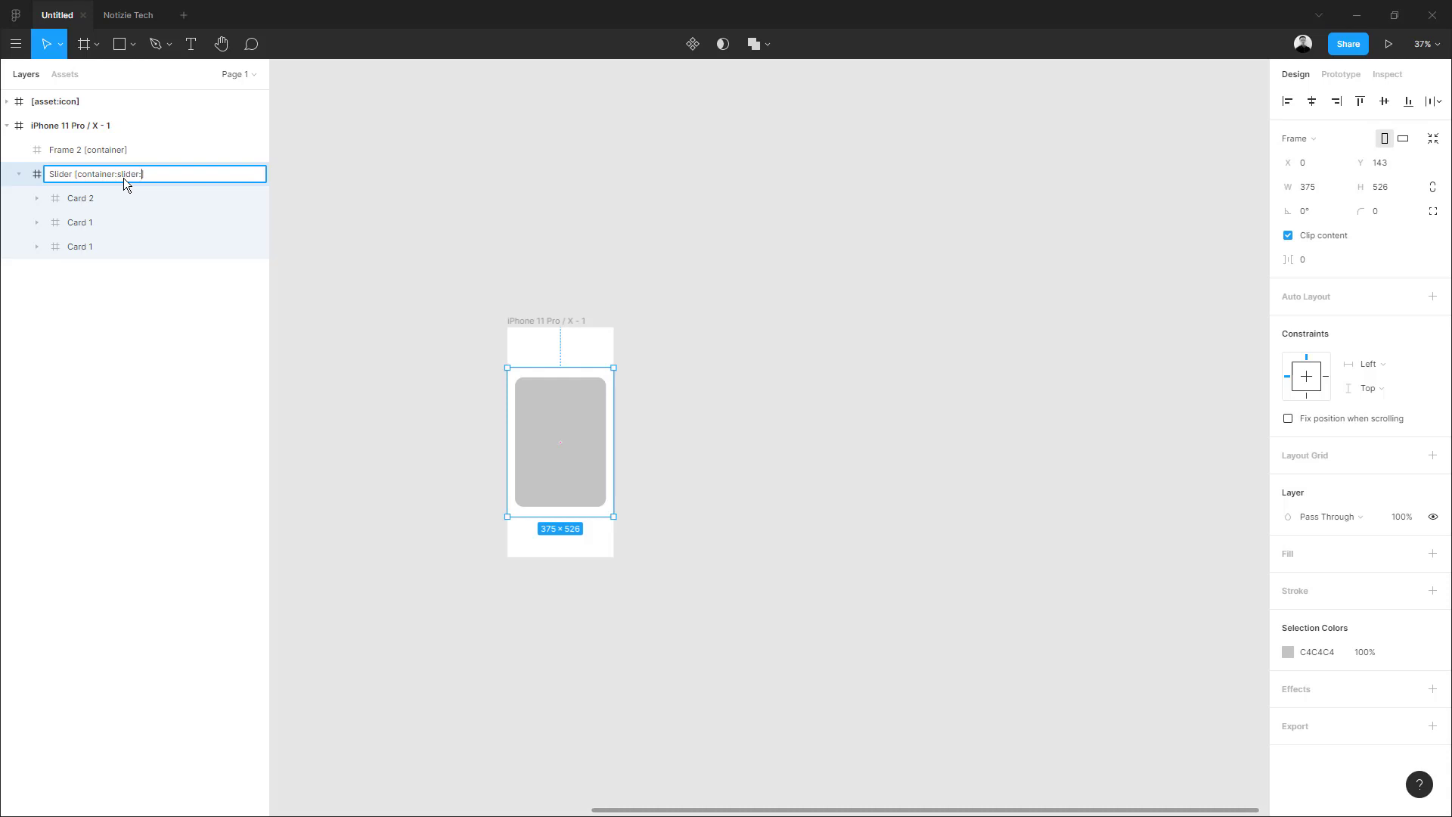
text(t])
key(Return)
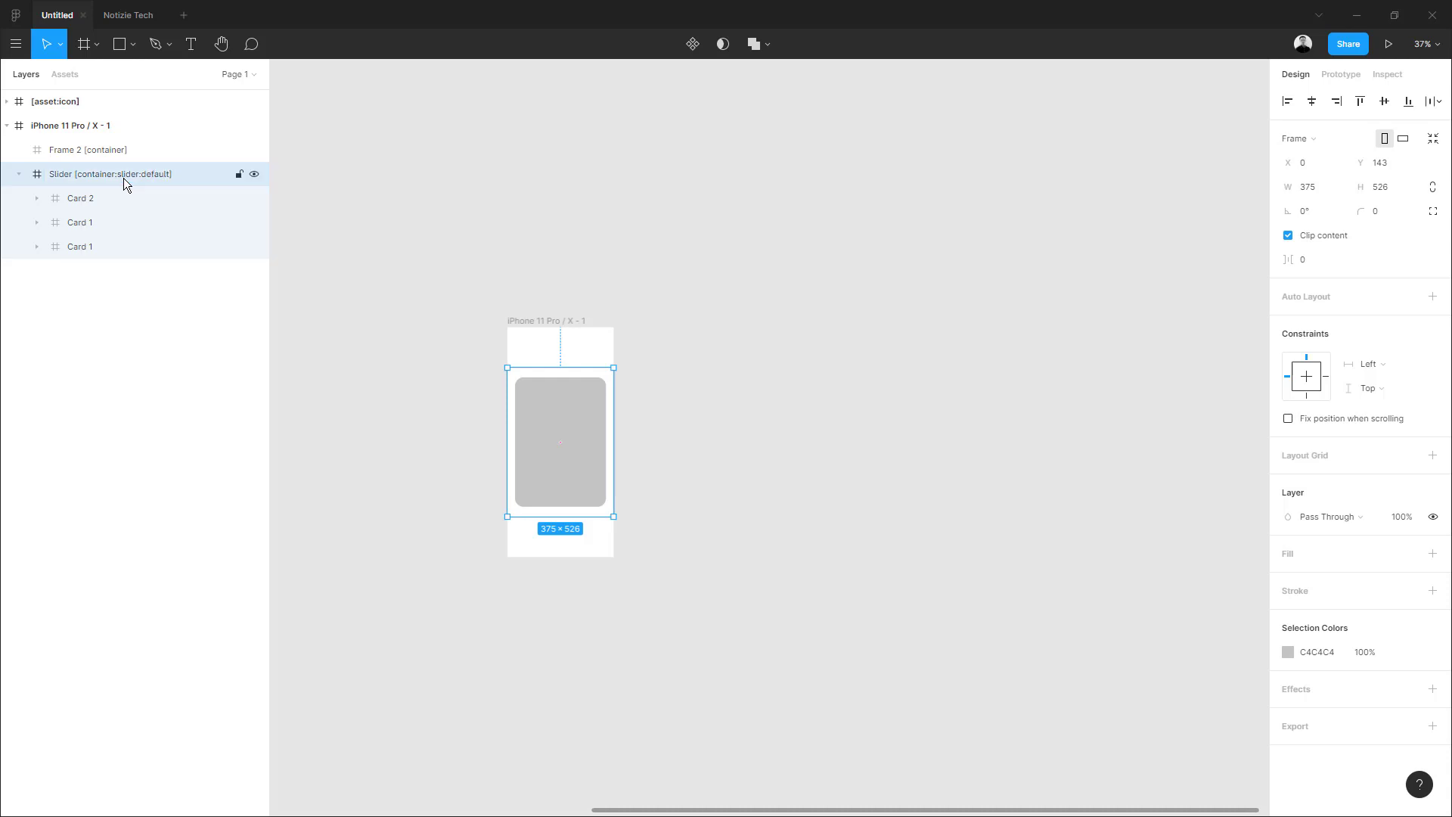
Switch to Bravo Studio to update the project from Figma, and swipe through the default slider's cards in the phone emulator
key(alt+Tab)
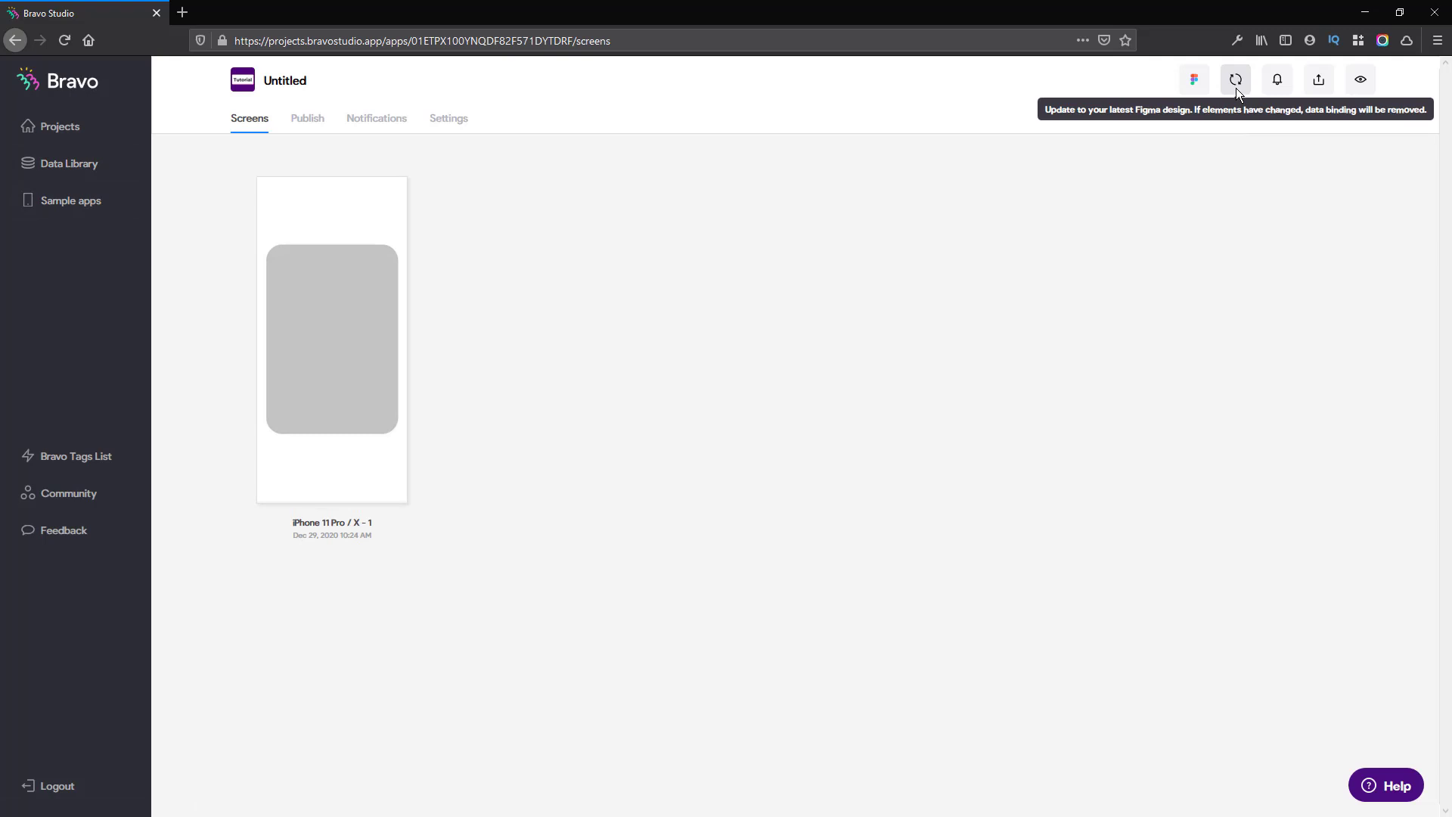
key(alt+Tab)
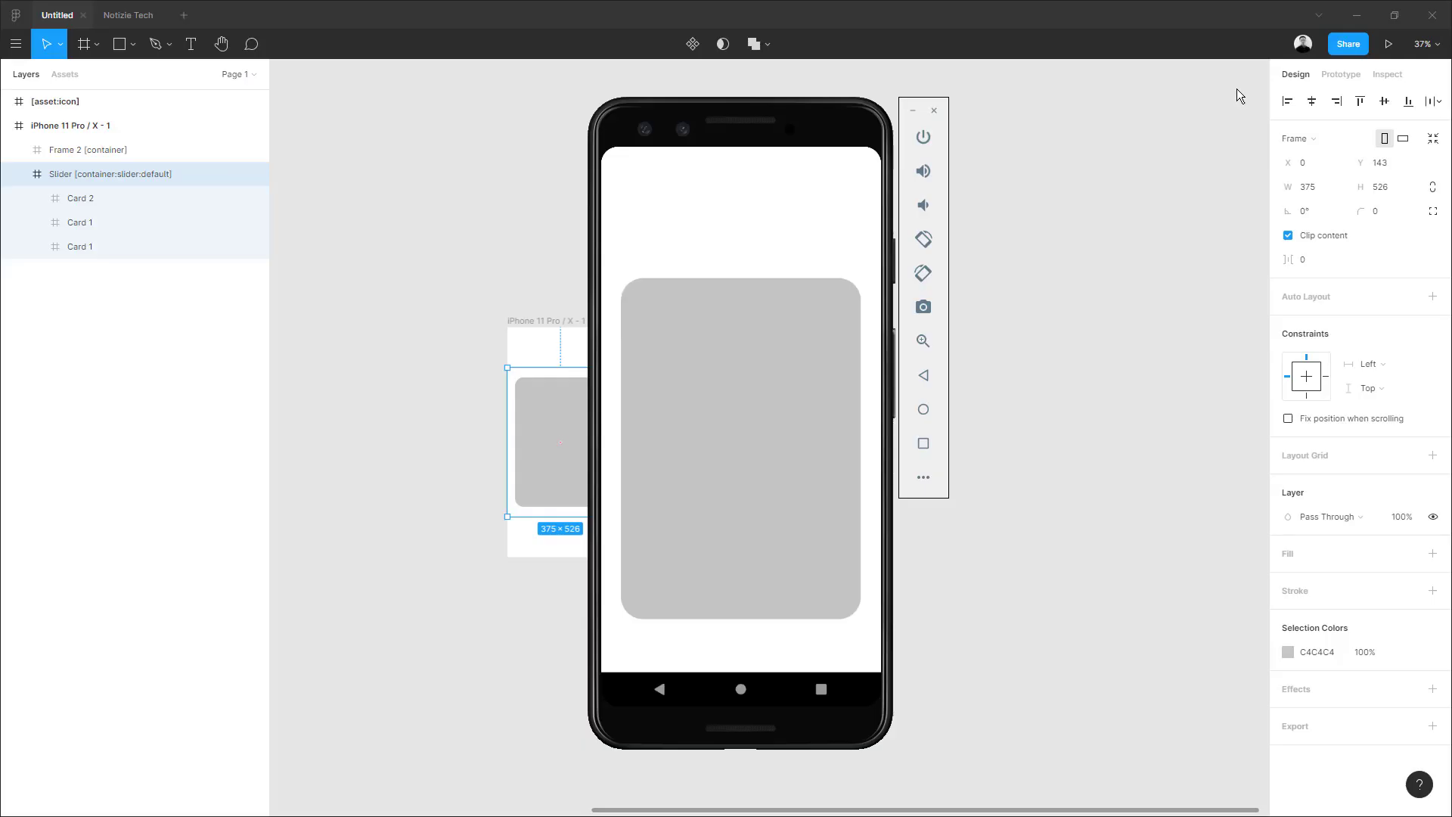
drag(745, 448, 937, 464)
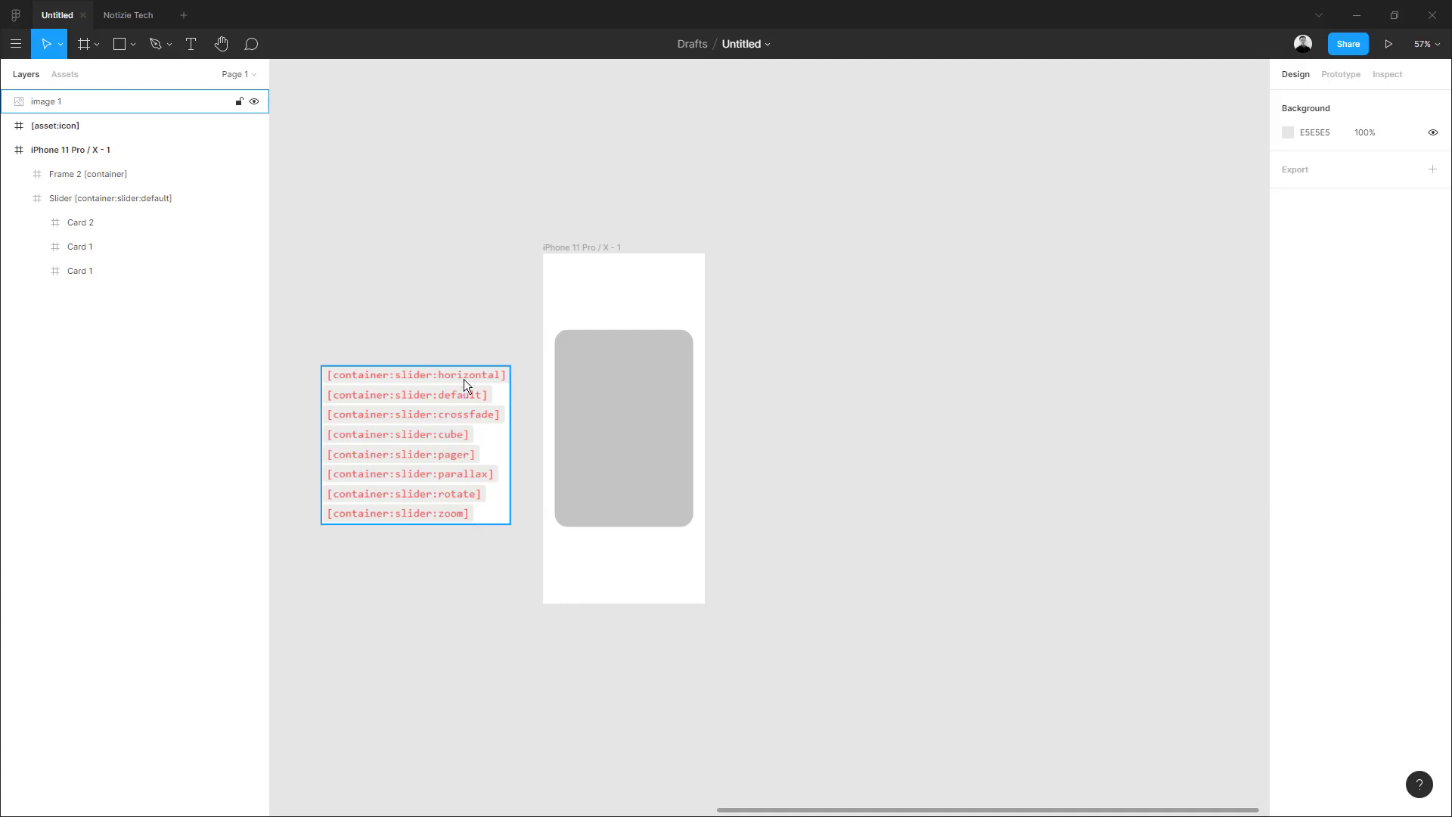
scroll(465, 379, up, 1)
scroll(465, 379, left, 1)
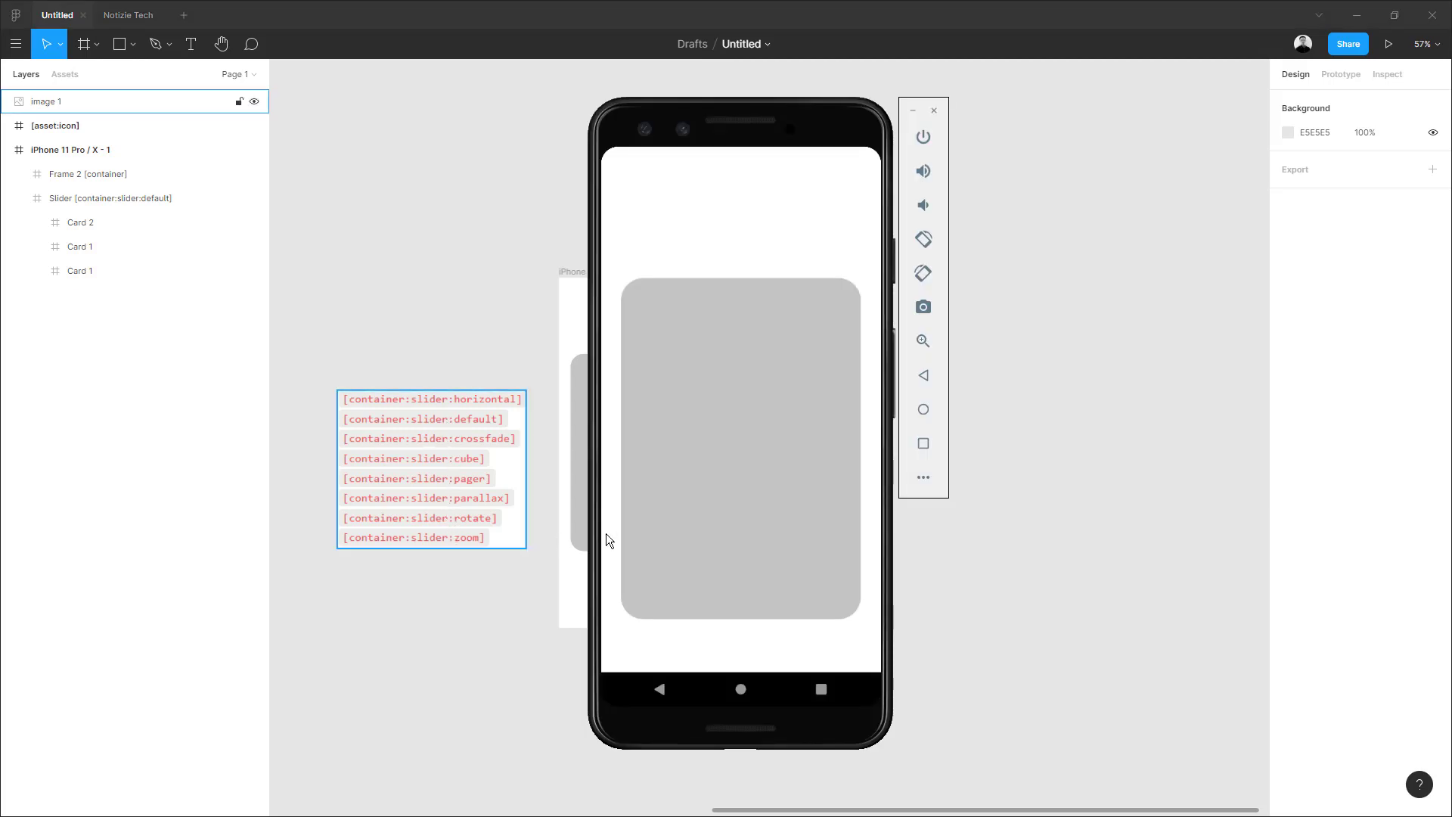
drag(823, 511, 692, 514)
drag(779, 543, 681, 527)
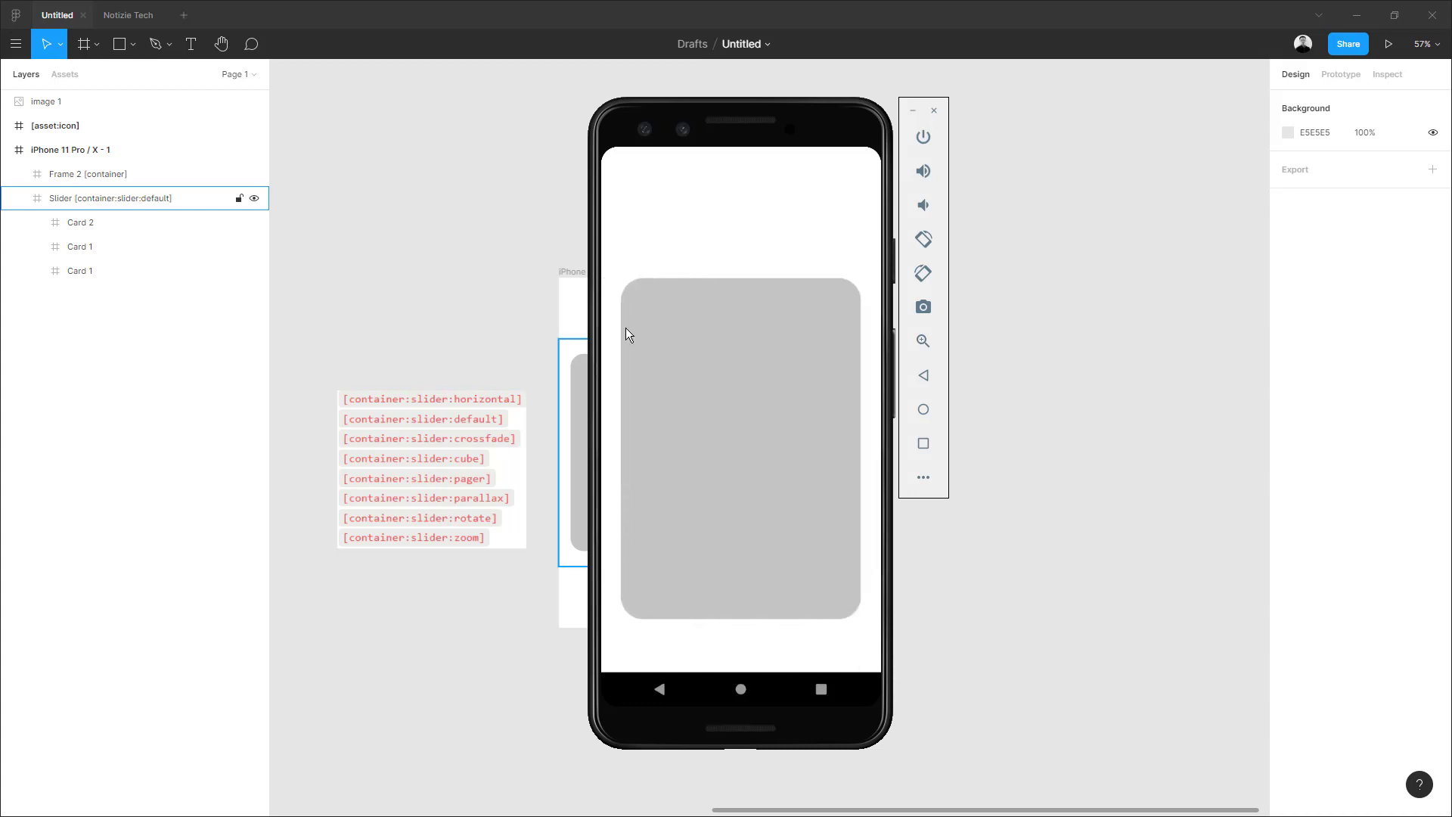
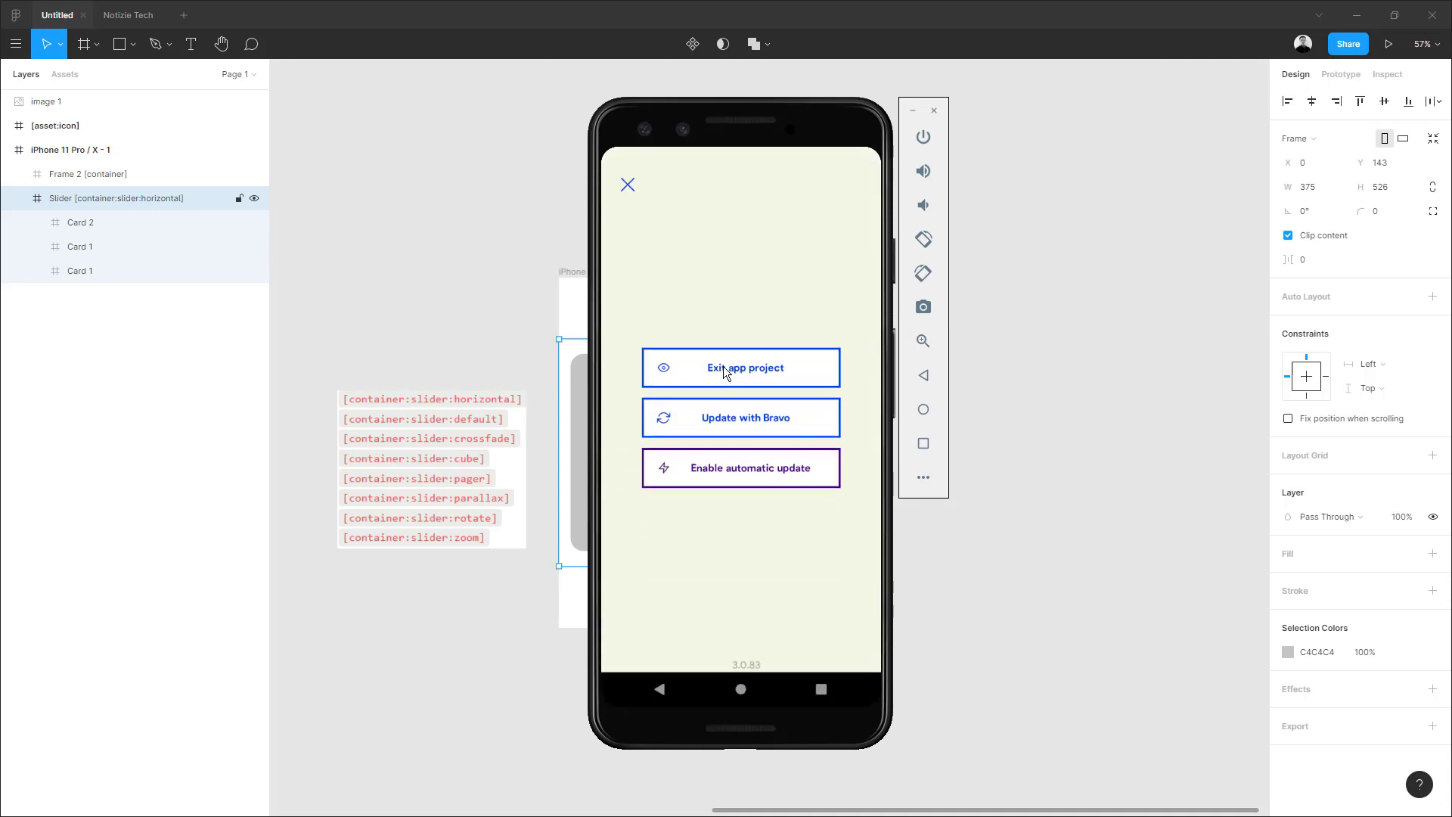
Update the app with Bravo in the phone emulator and swipe through the cards of the horizontal slider
click(746, 429)
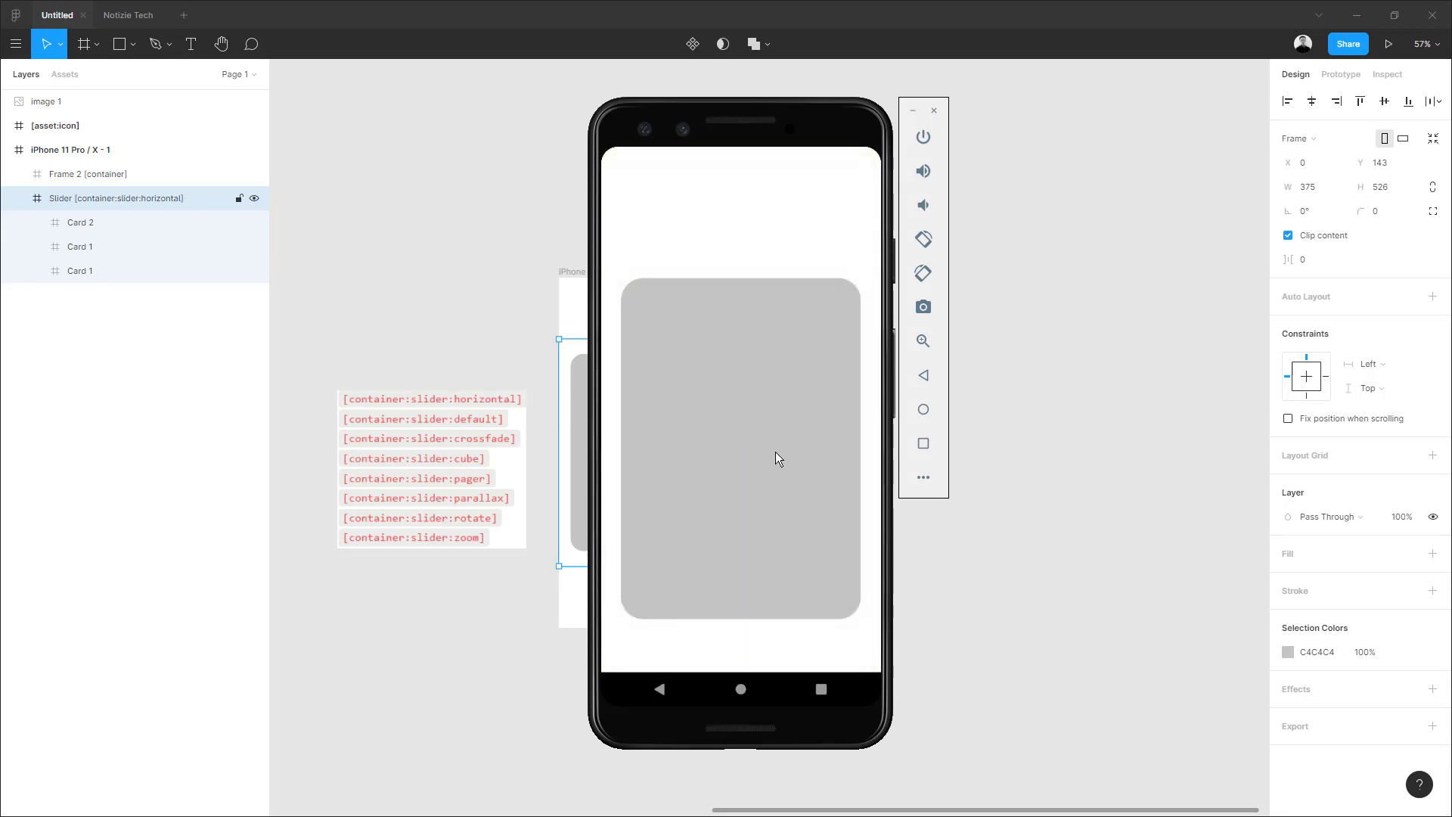
drag(776, 457, 658, 470)
drag(761, 480, 642, 475)
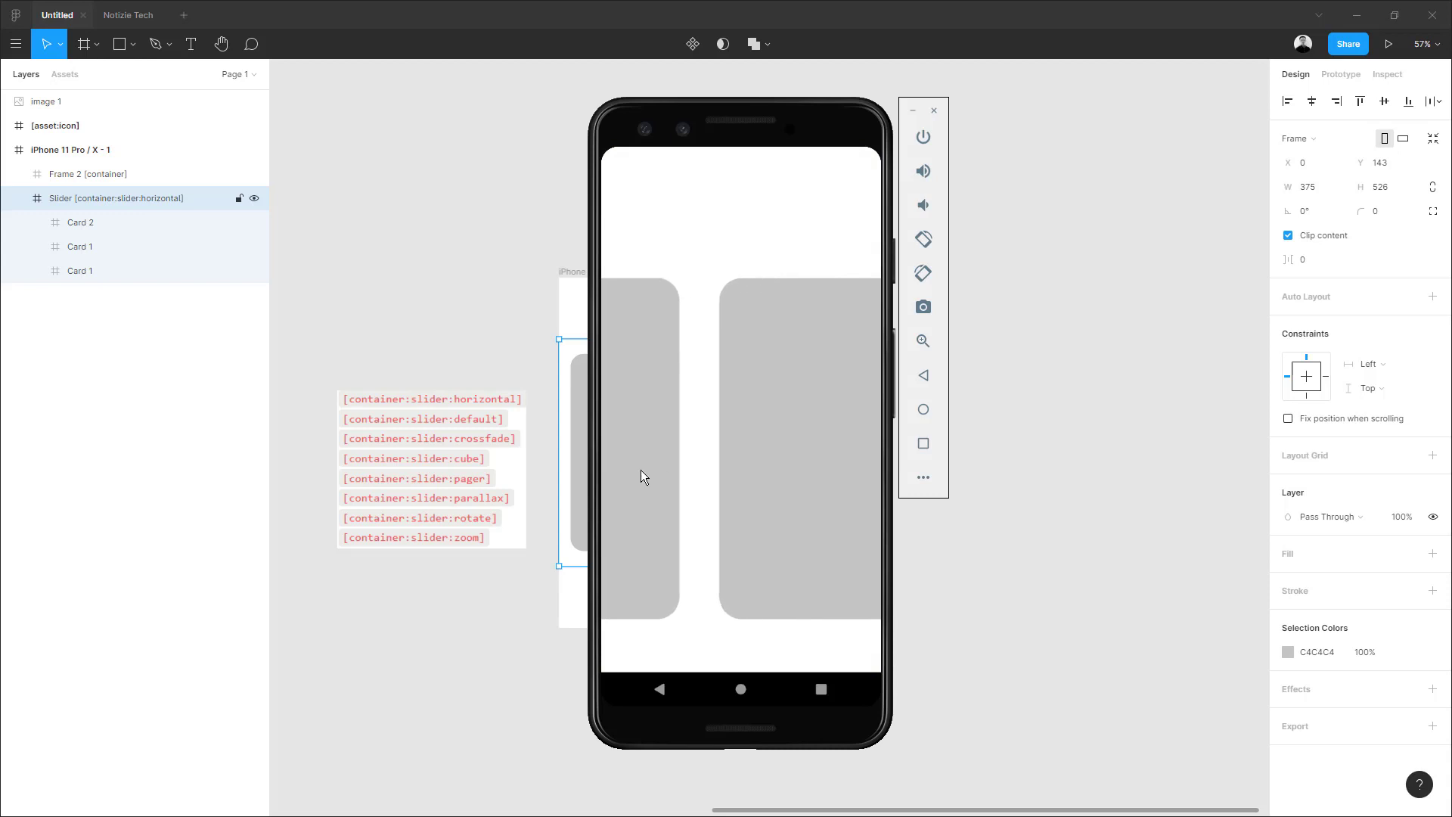
drag(779, 476, 652, 472)
drag(772, 480, 684, 455)
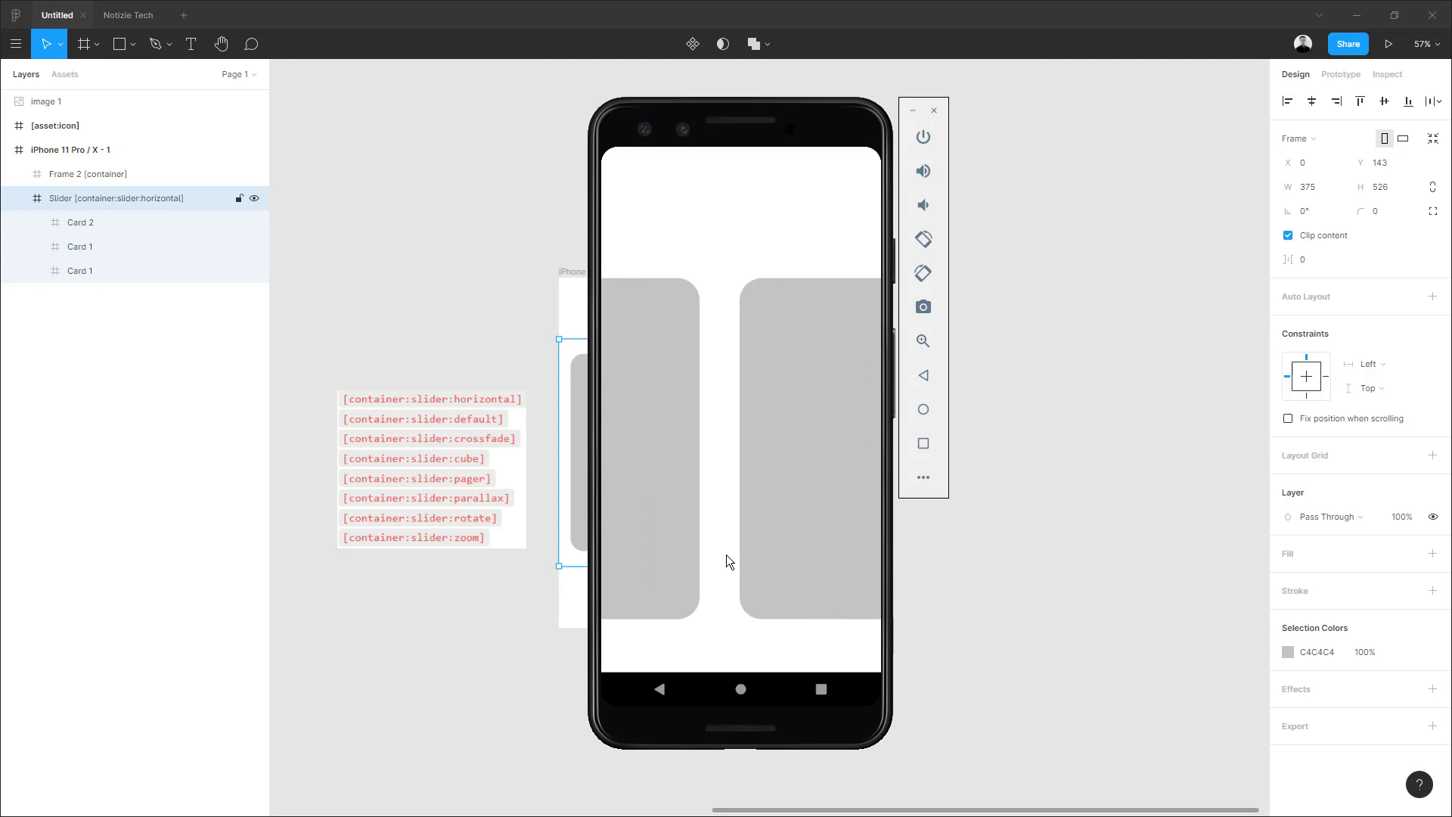
click(517, 640)
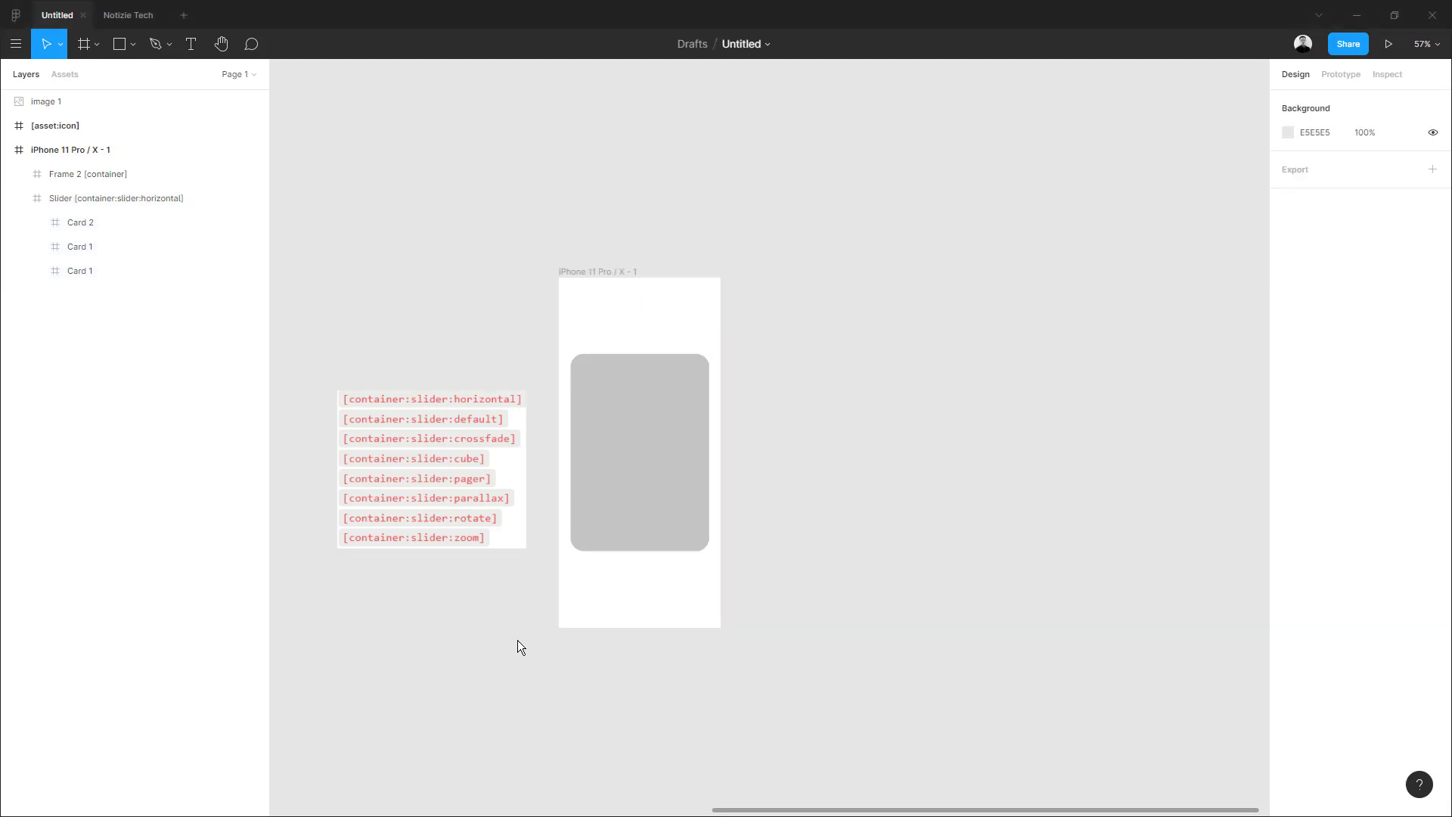
Scale the original Card 1 and its rectangle down proportionally to about 220 × 308
click(99, 270)
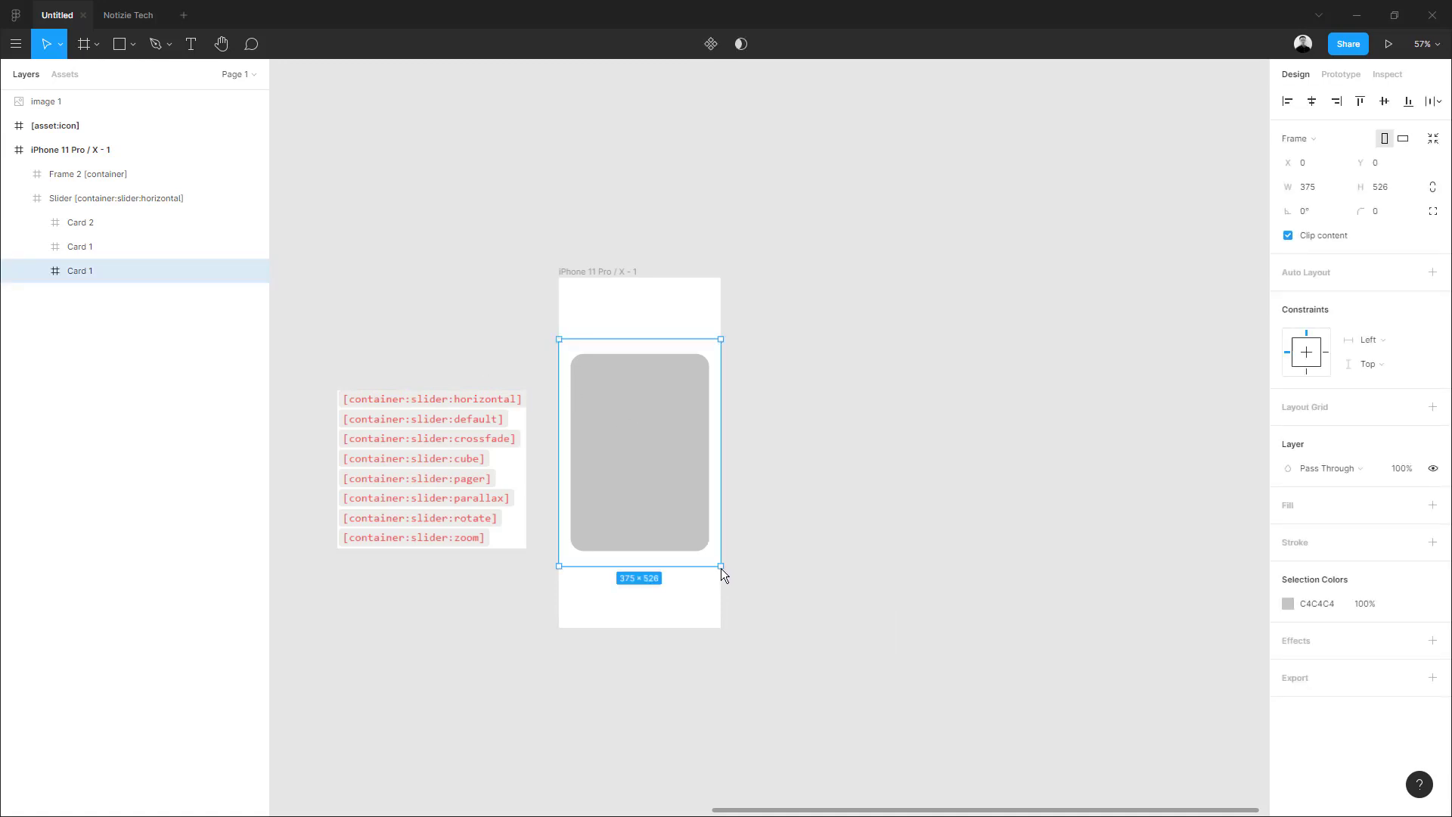
drag(720, 567, 620, 472)
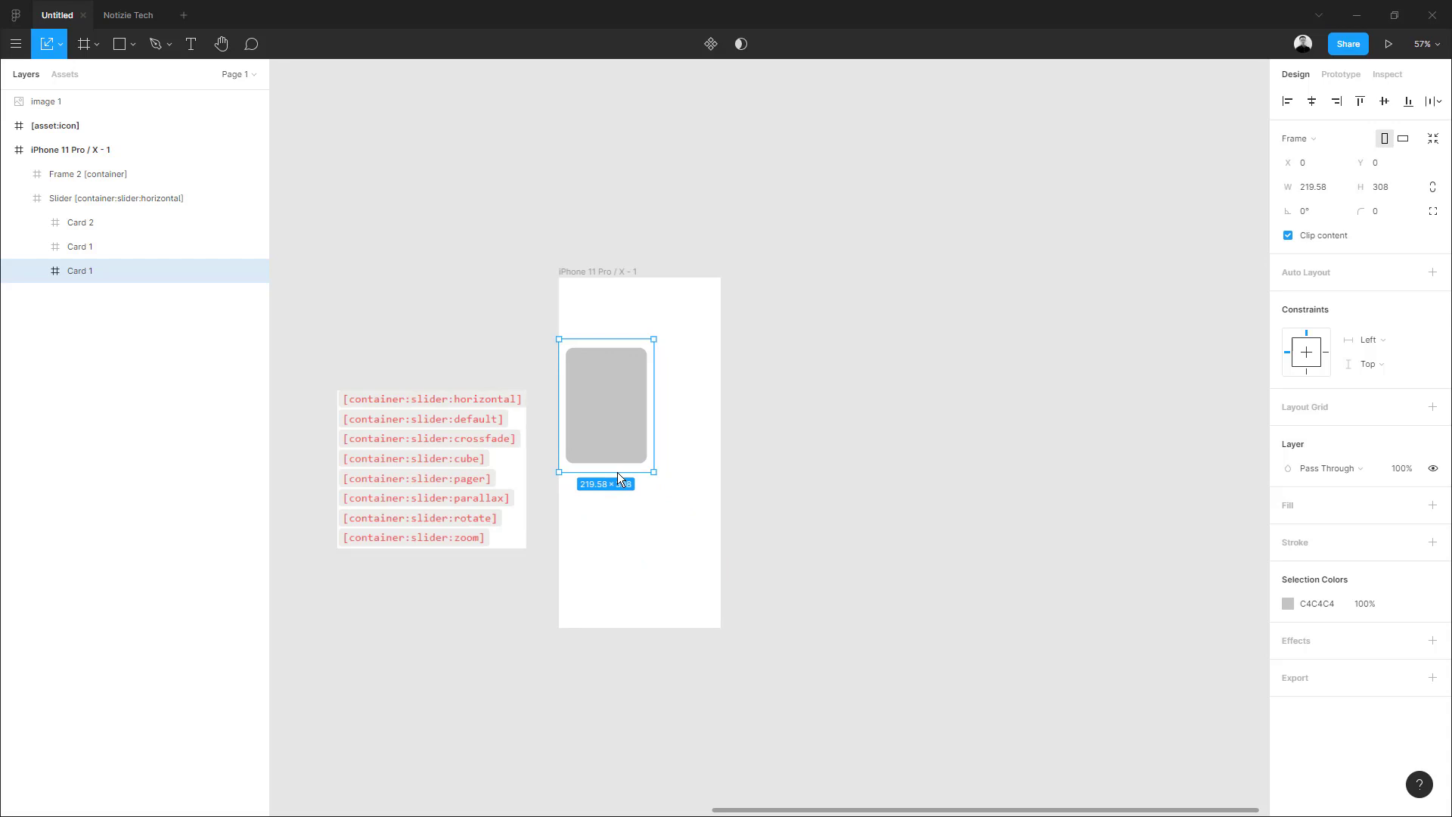
Delete Card 2 and the copied Card 1 from the Slider frame, keeping only the scaled-down card
click(99, 246)
shift+click(100, 221)
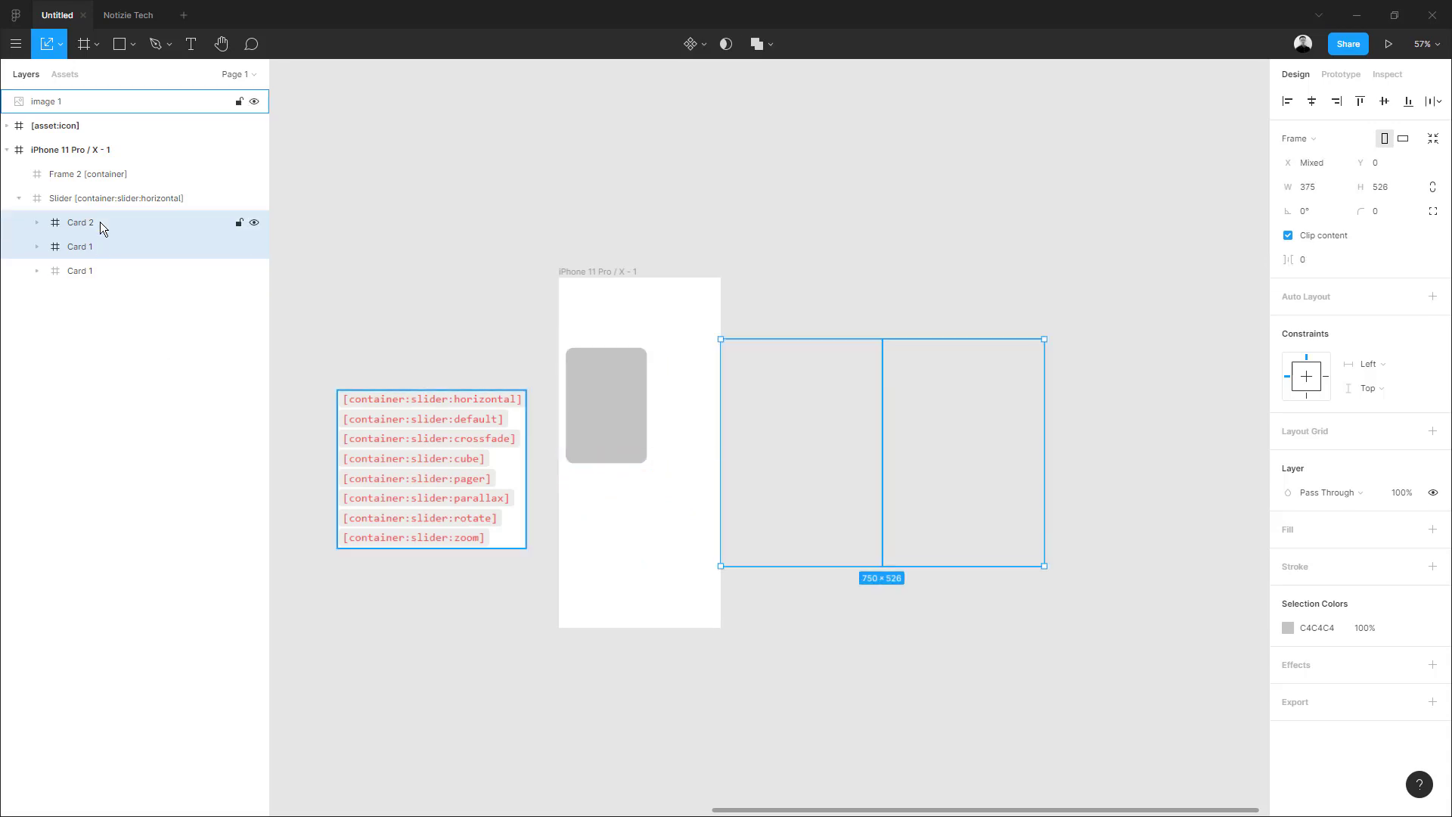
key(Delete)
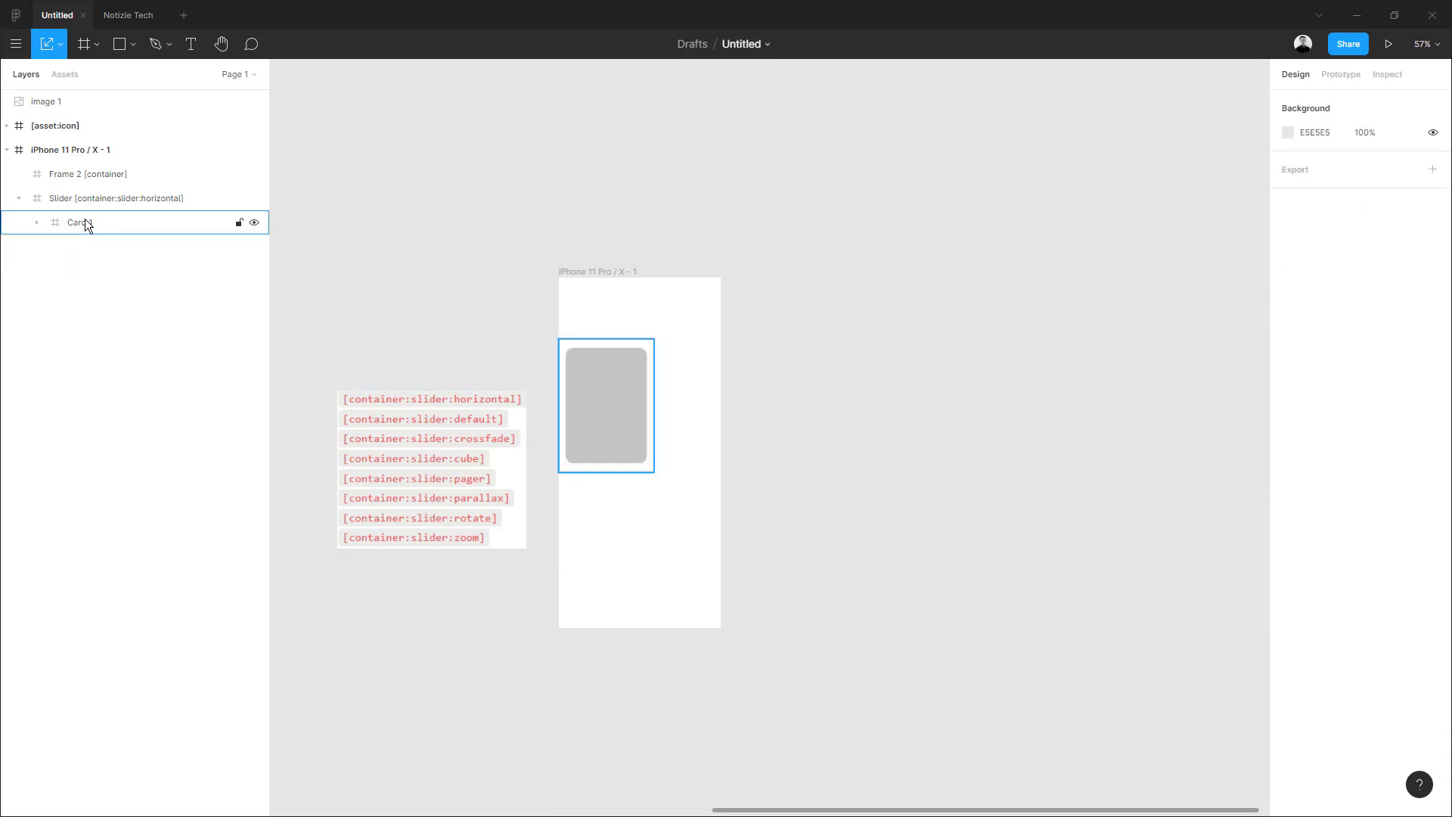
Reduce the Slider frame's height to 308 to match Card 1, keeping its width at 375 and the card unscaled
click(85, 219)
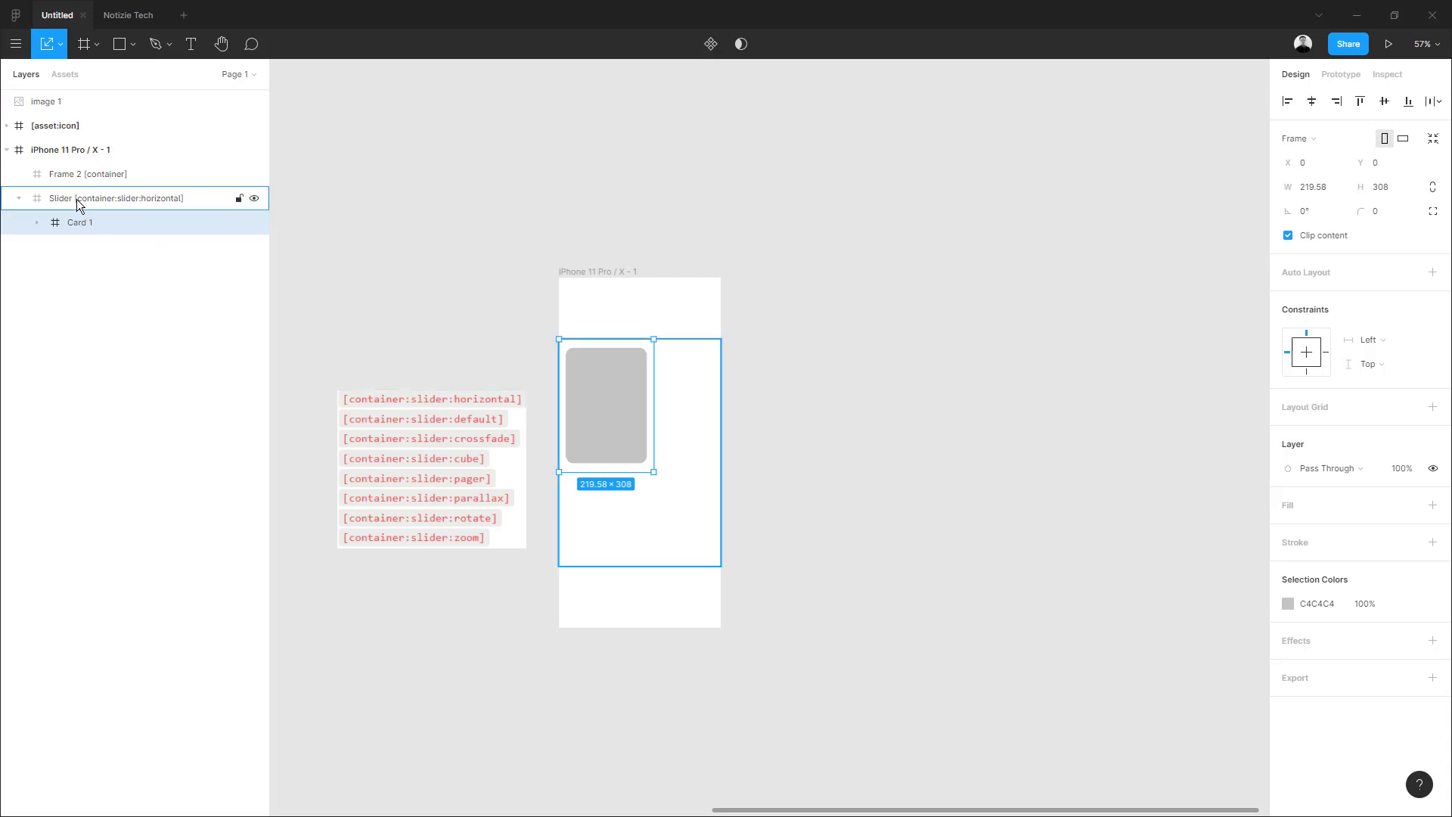
click(80, 200)
drag(651, 565, 624, 516)
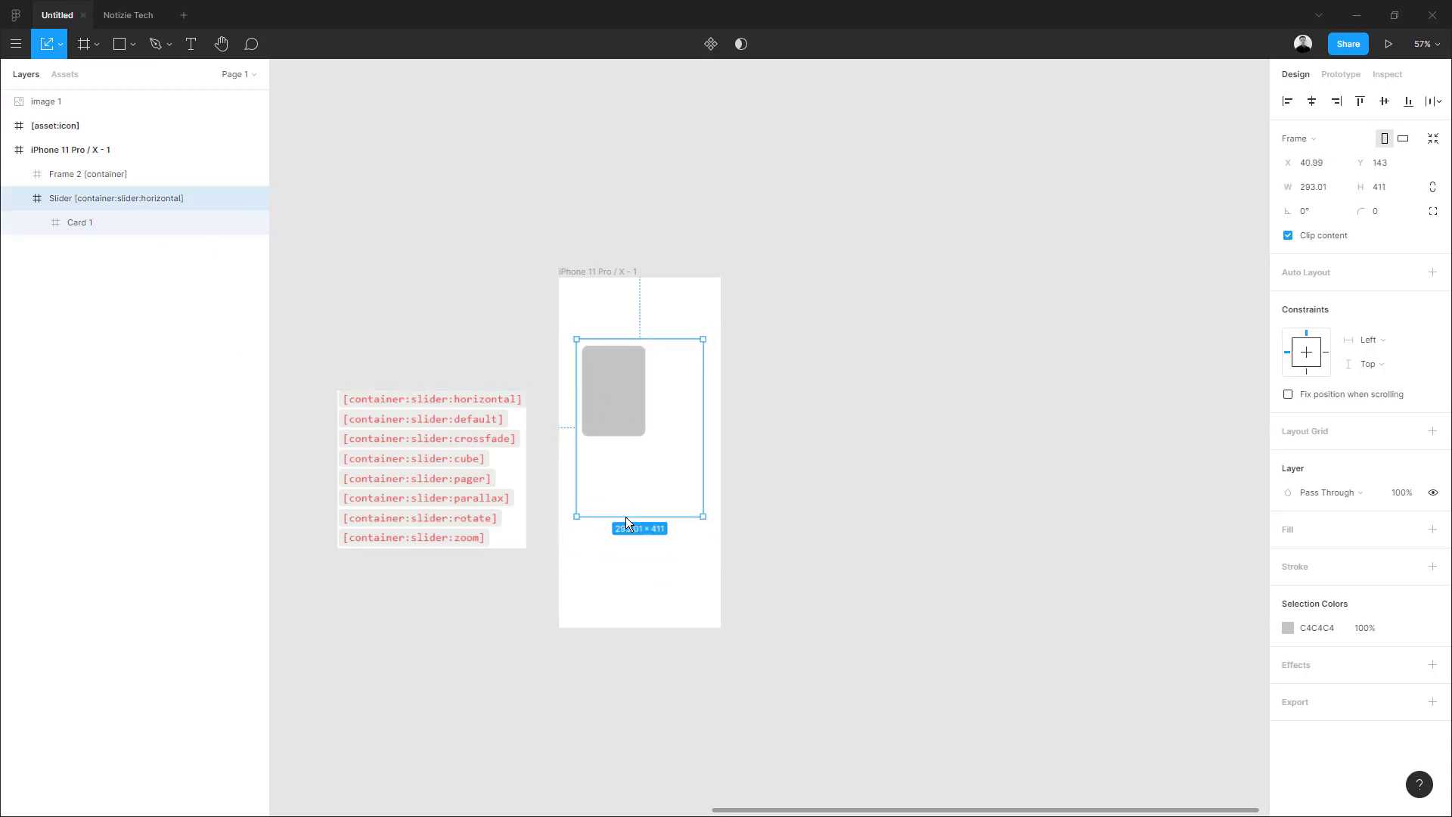
key(ctrl+z)
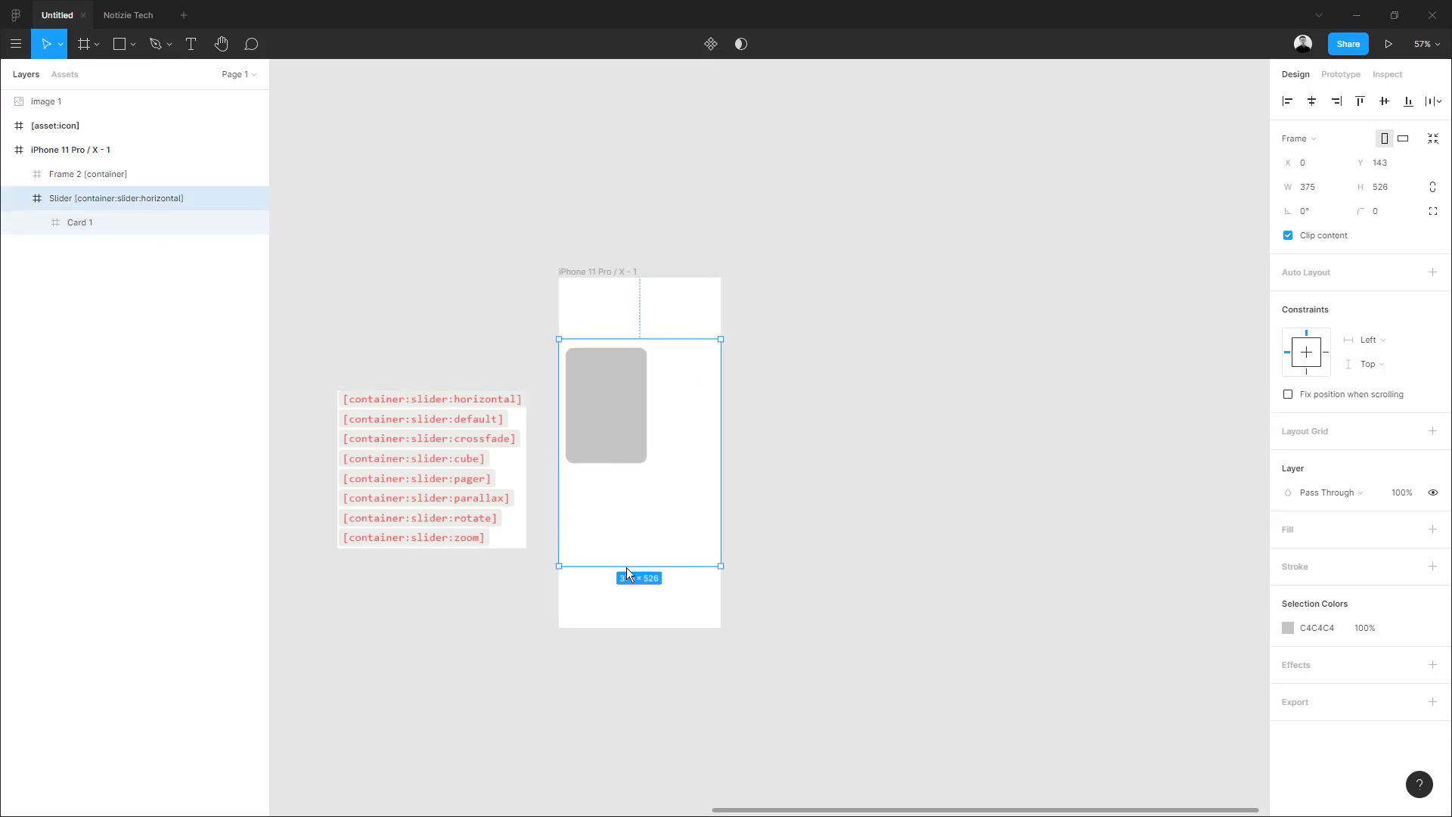
drag(626, 565, 621, 472)
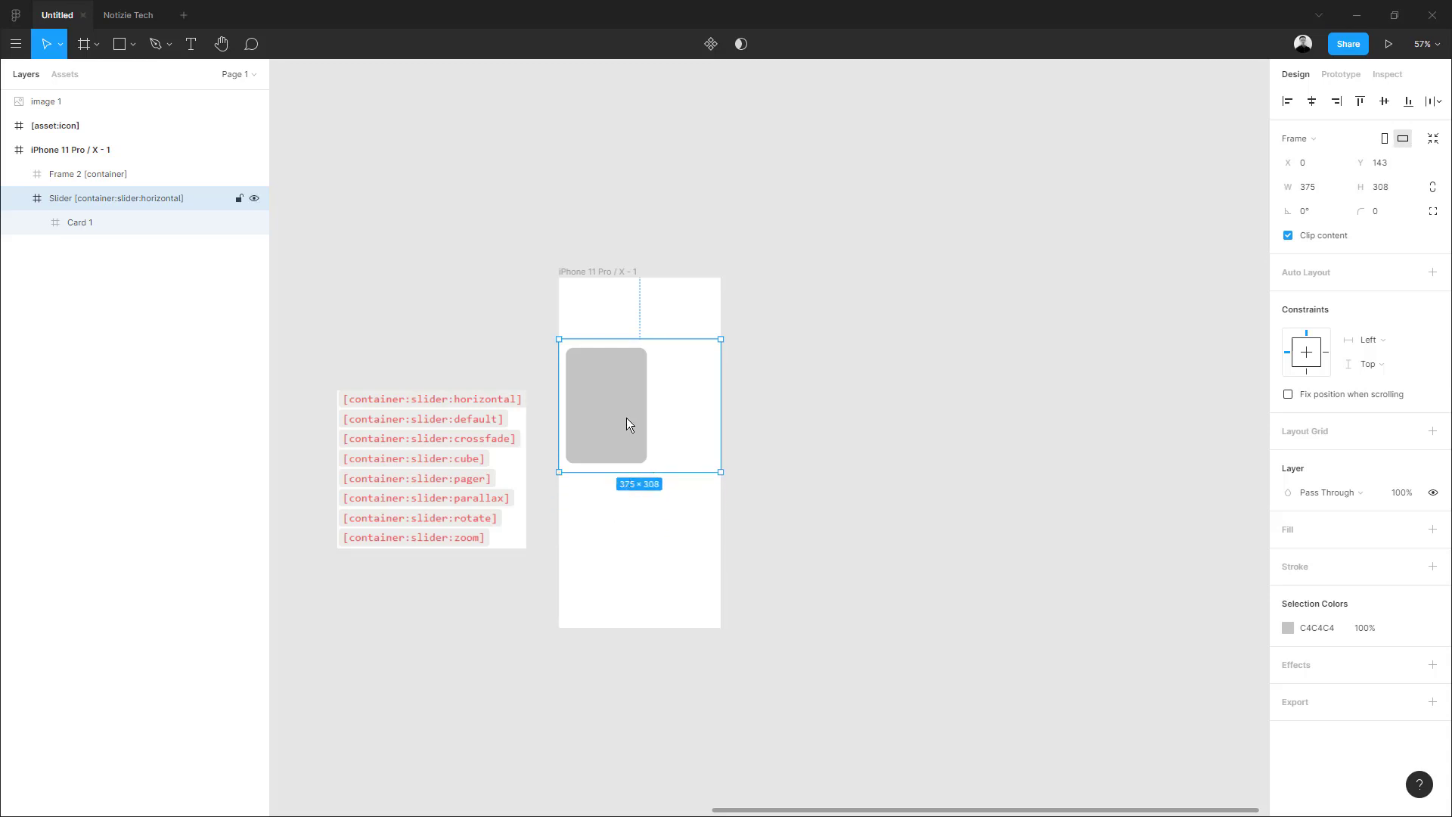
Duplicate Card 1 three times in a horizontal row inside the Slider frame, spacing the cards 220 apart
click(84, 227)
drag(611, 427, 684, 424)
key(ctrl+d)
key(ctrl+d)
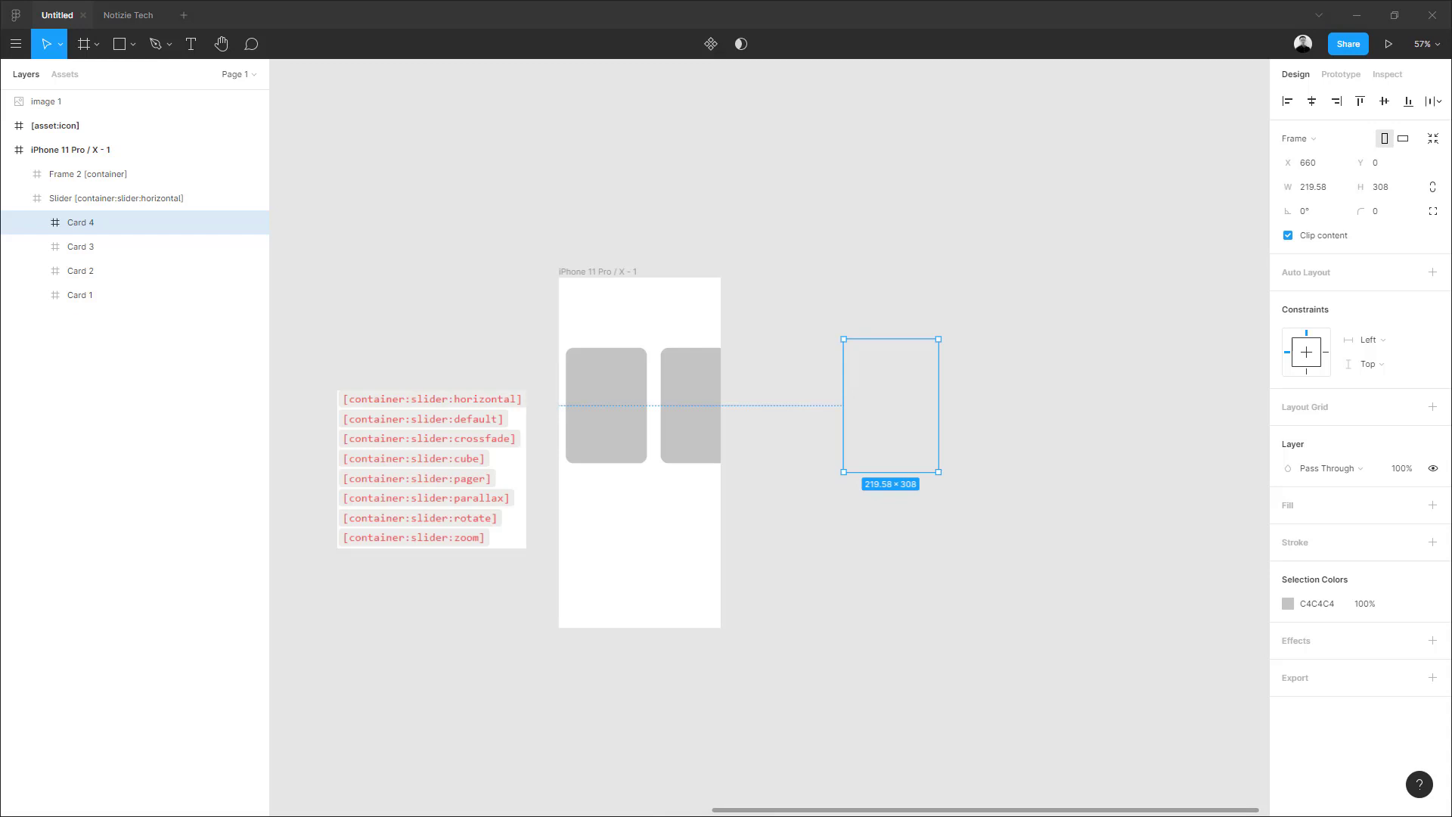
Refresh the emulator preview with Bravo and swipe through the row of four smaller cards
click(669, 429)
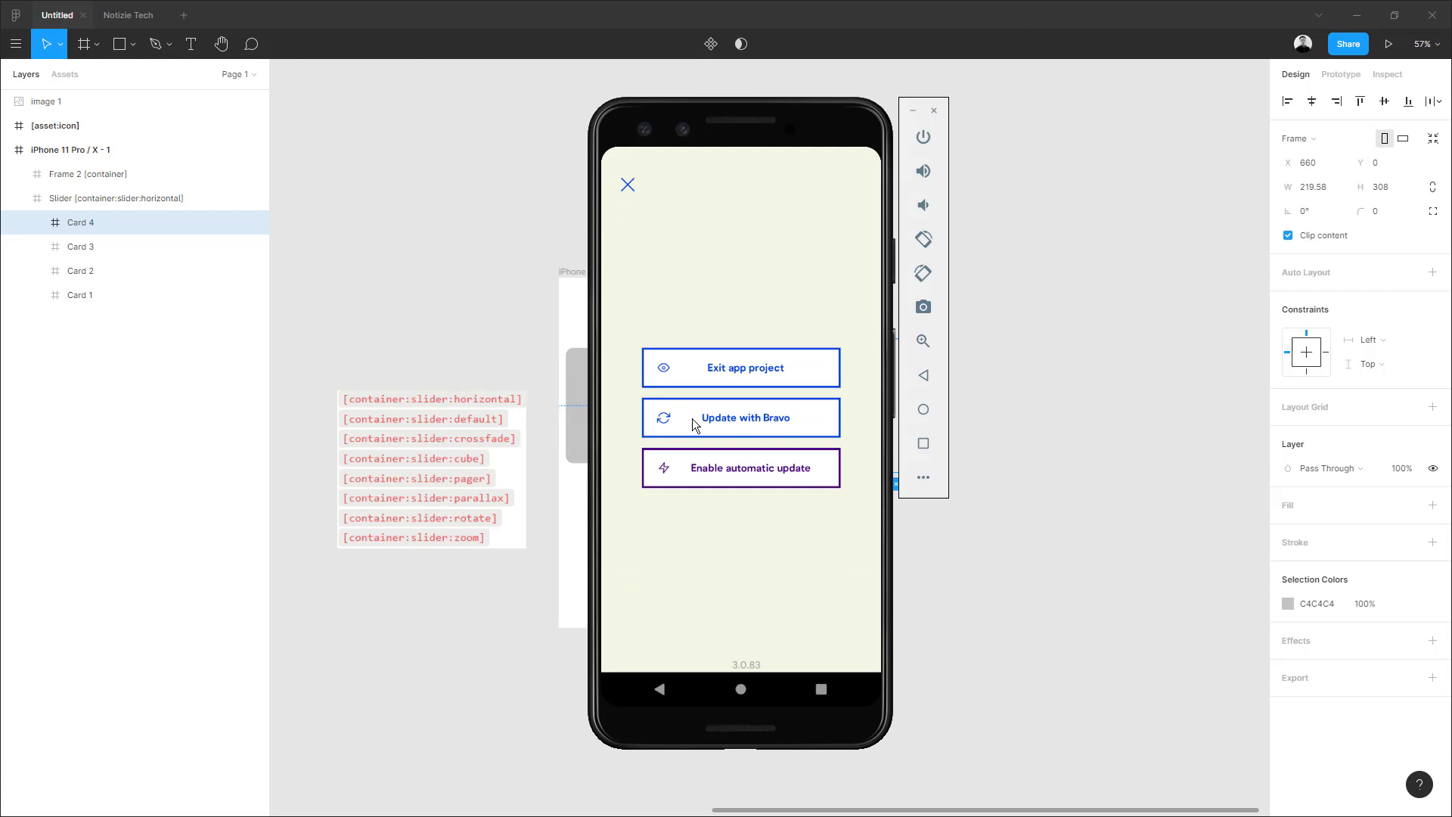
click(739, 417)
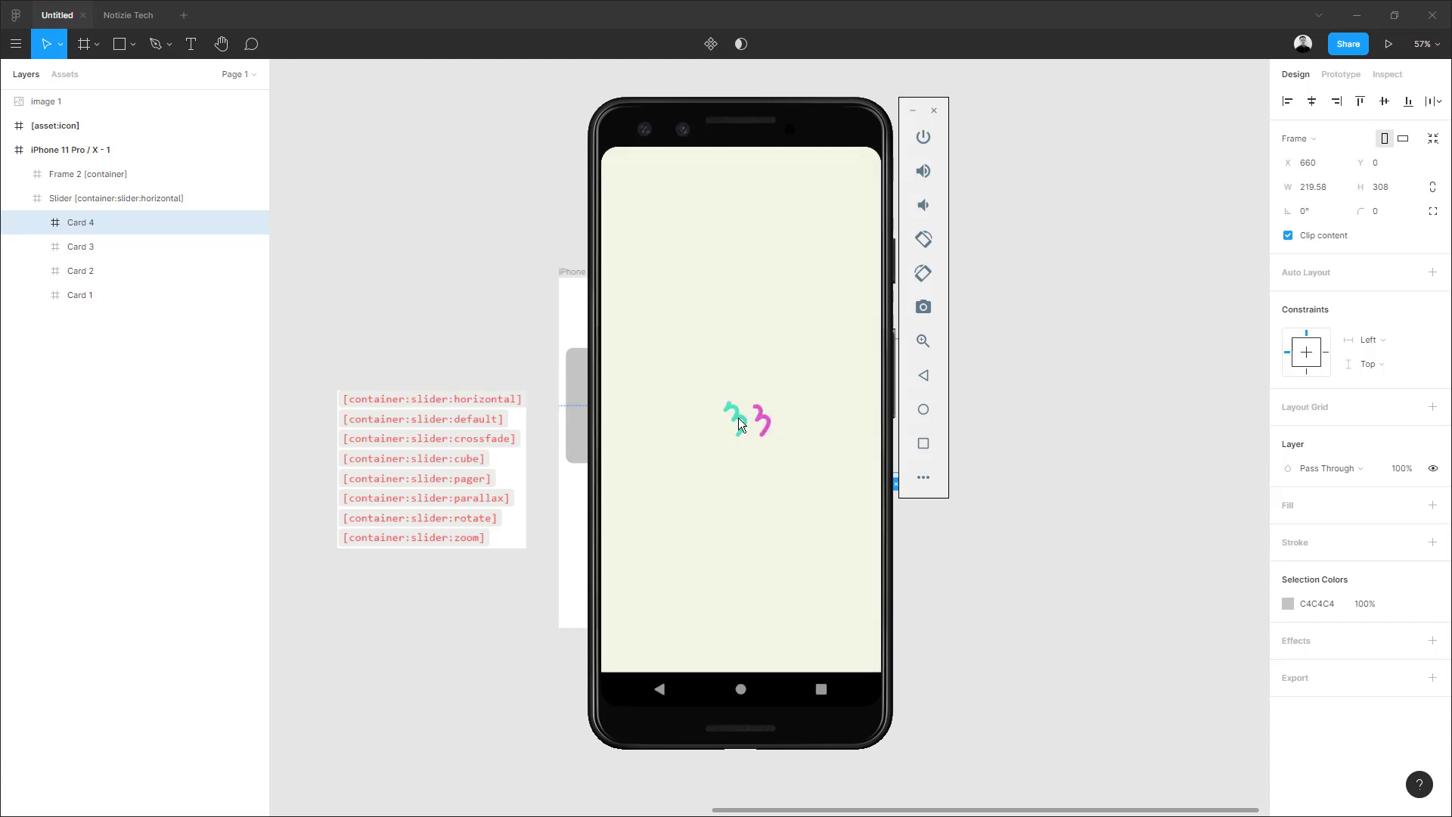
drag(785, 422, 664, 421)
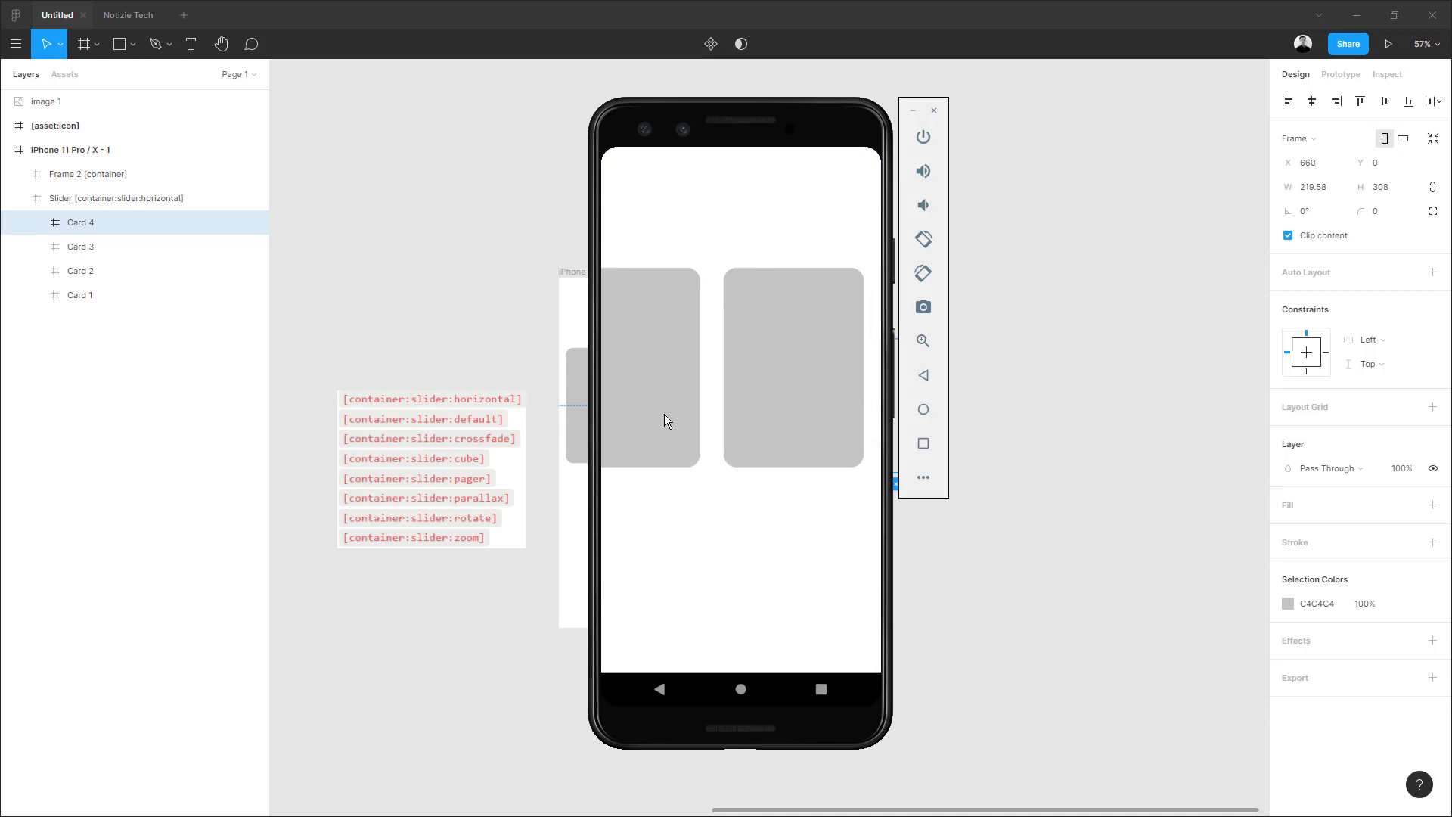
drag(837, 415, 860, 385)
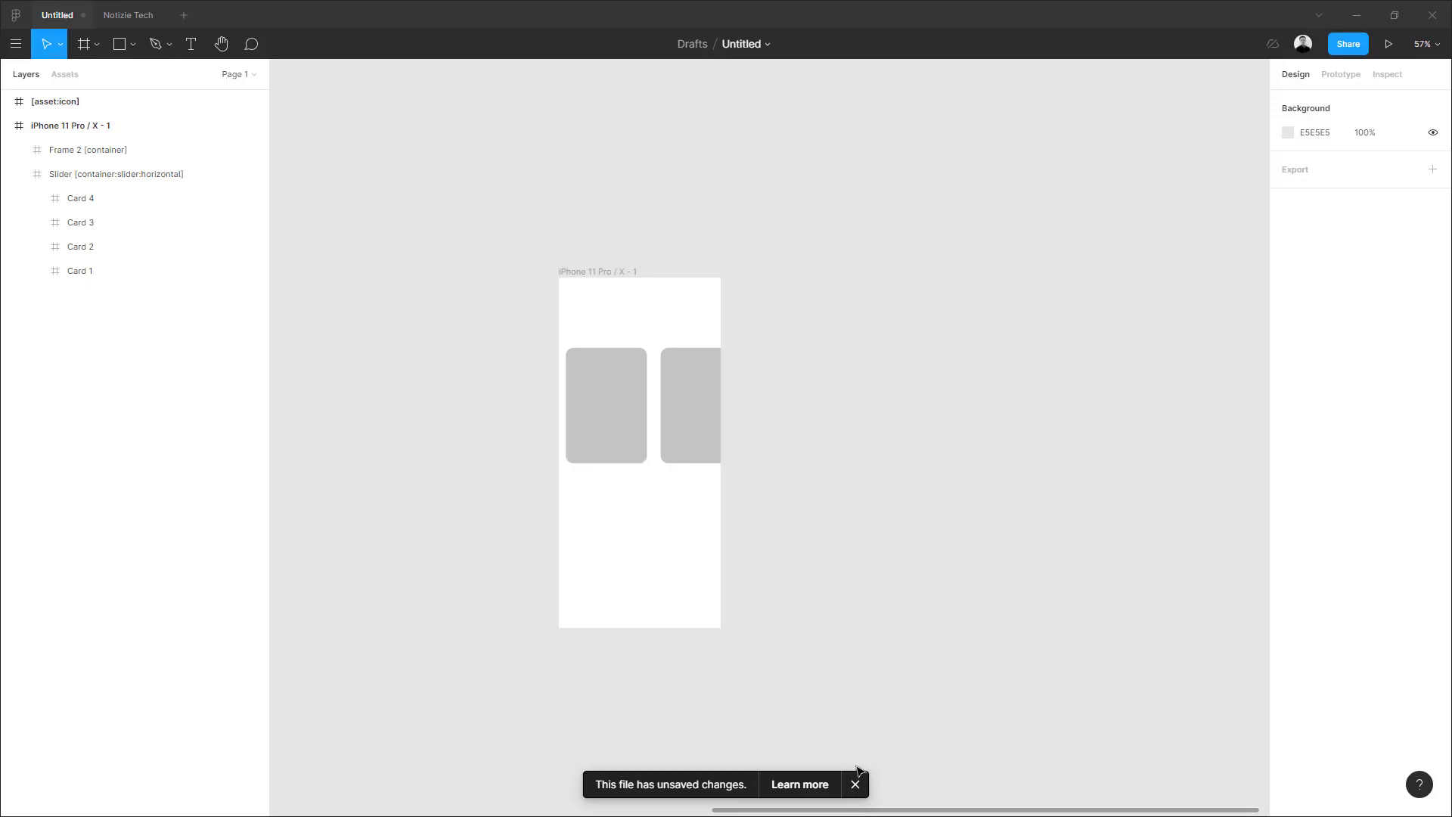
Rename the header frame as Frame 2 [container:top-bar]
click(856, 785)
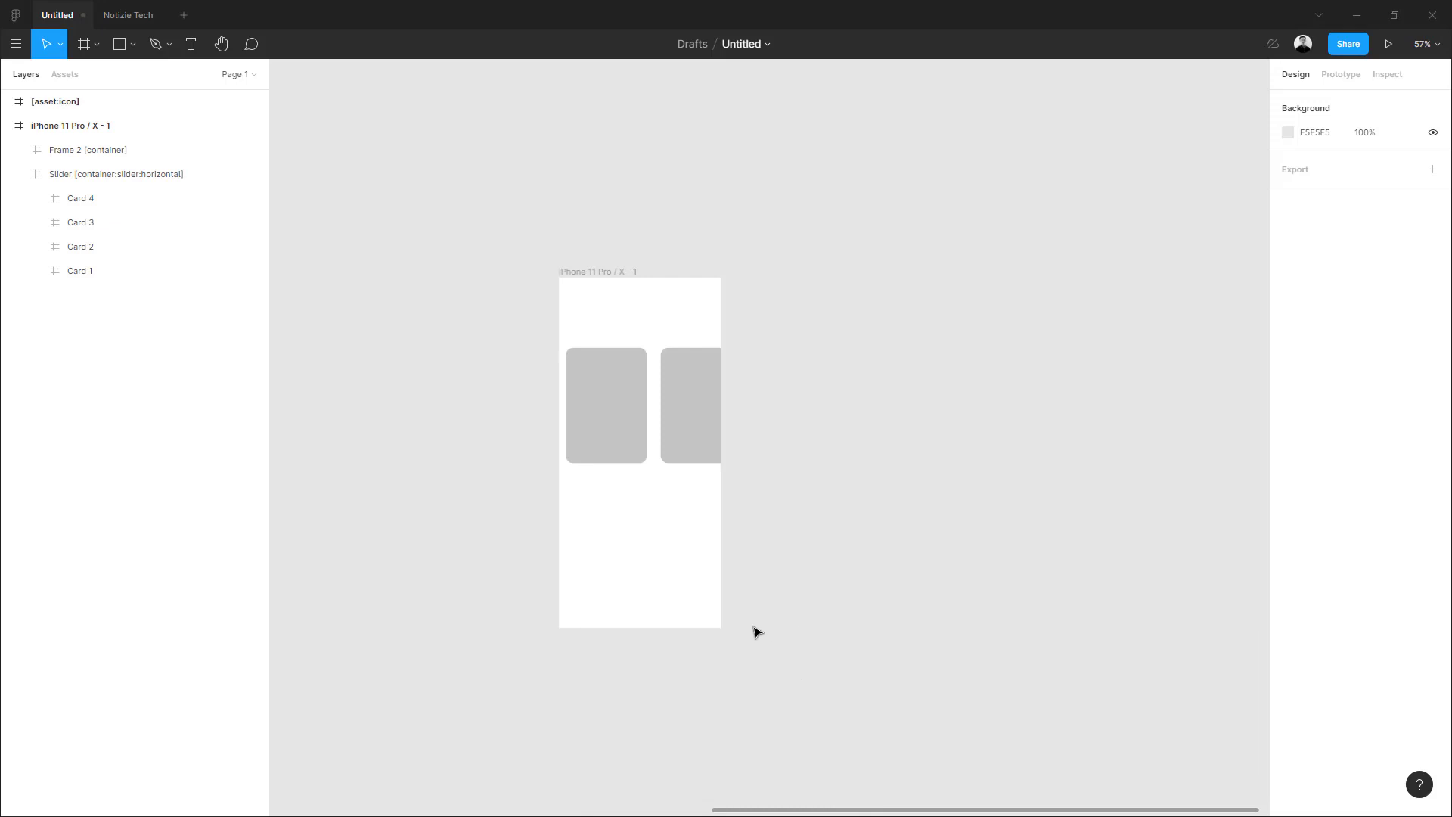
click(594, 333)
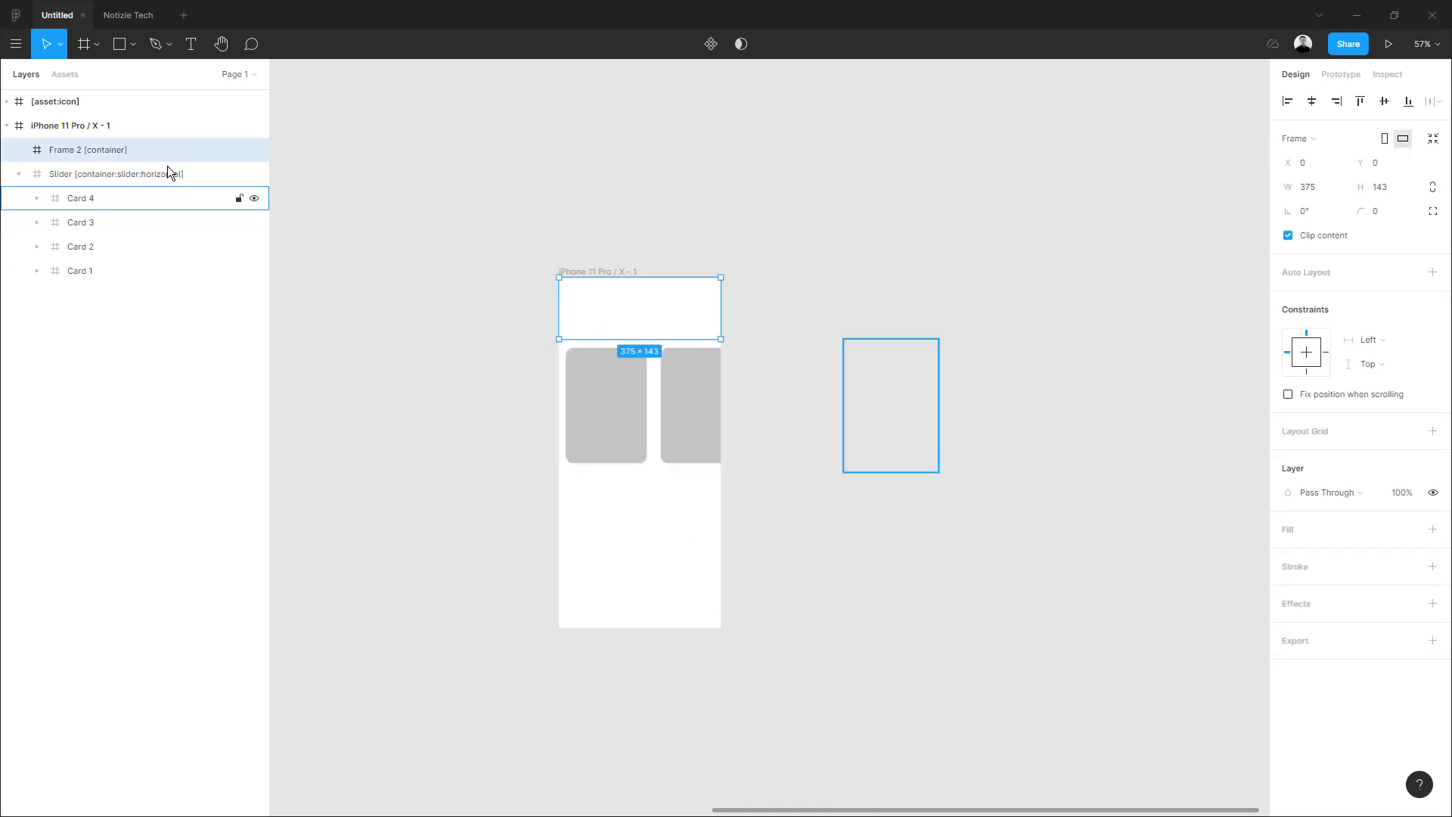
double_click(124, 153)
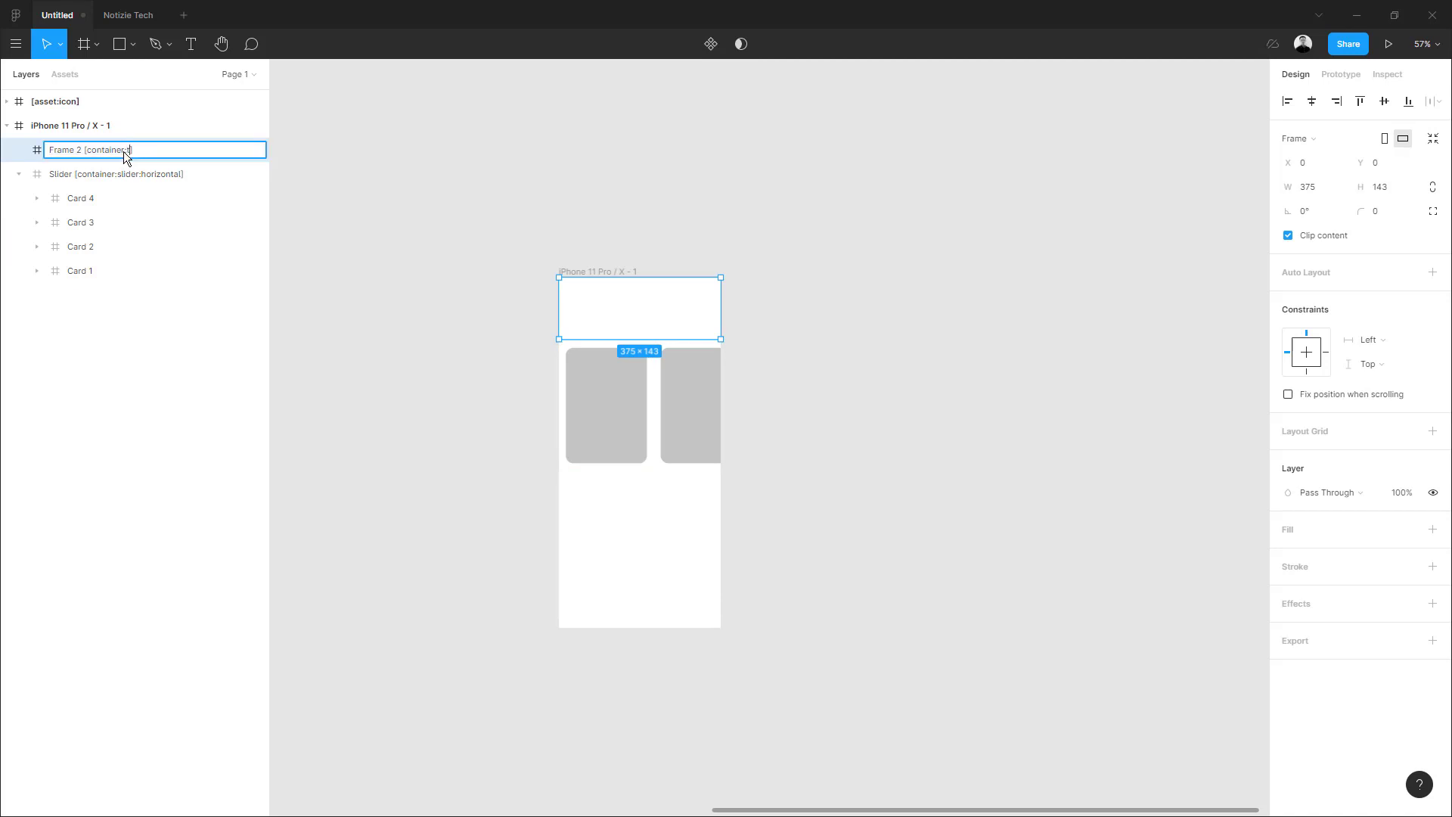
text(:top-bar])
key(Return)
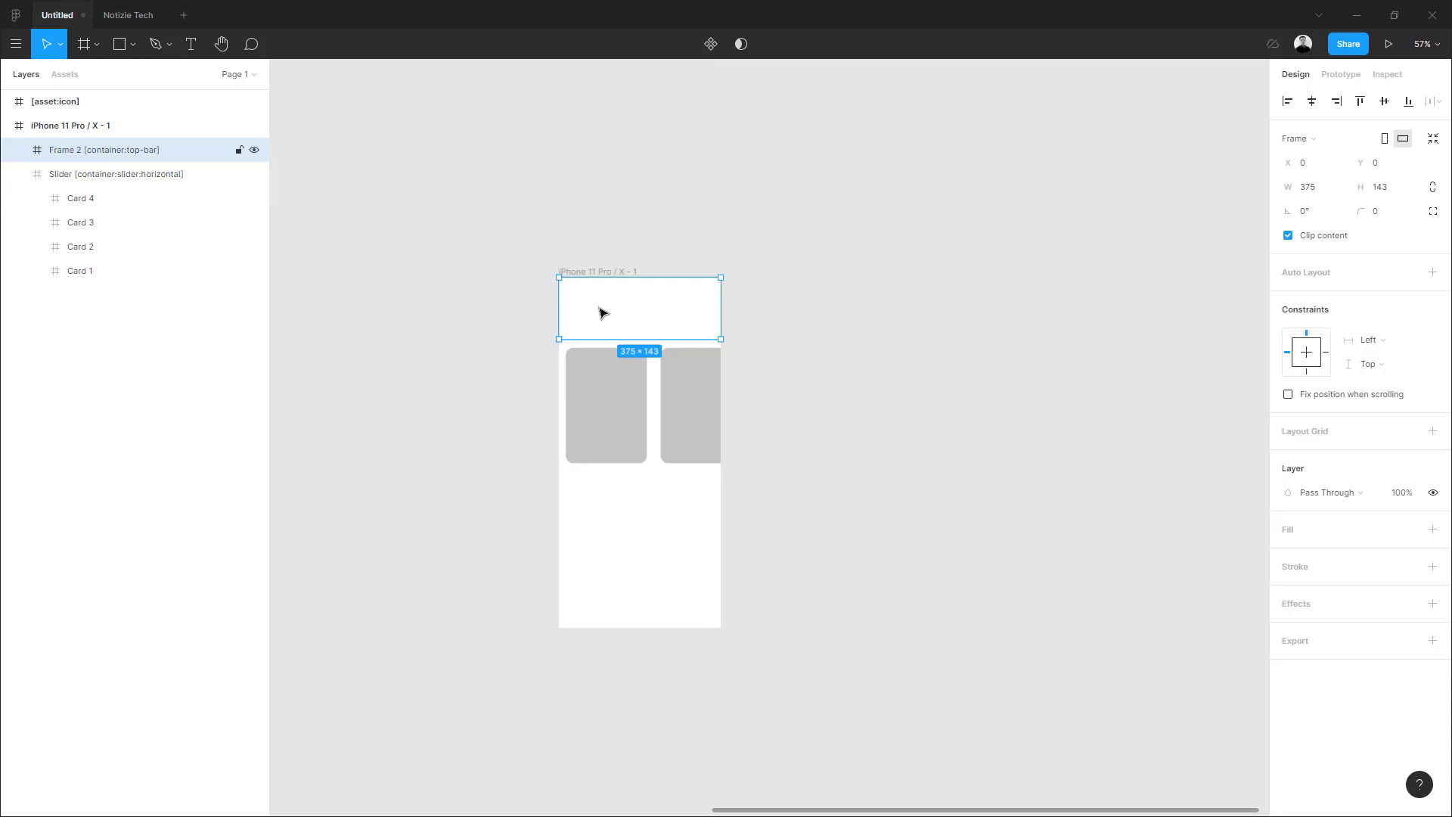
Add a solid black 000000 fill to the top-bar header frame
click(596, 534)
click(664, 324)
click(1432, 529)
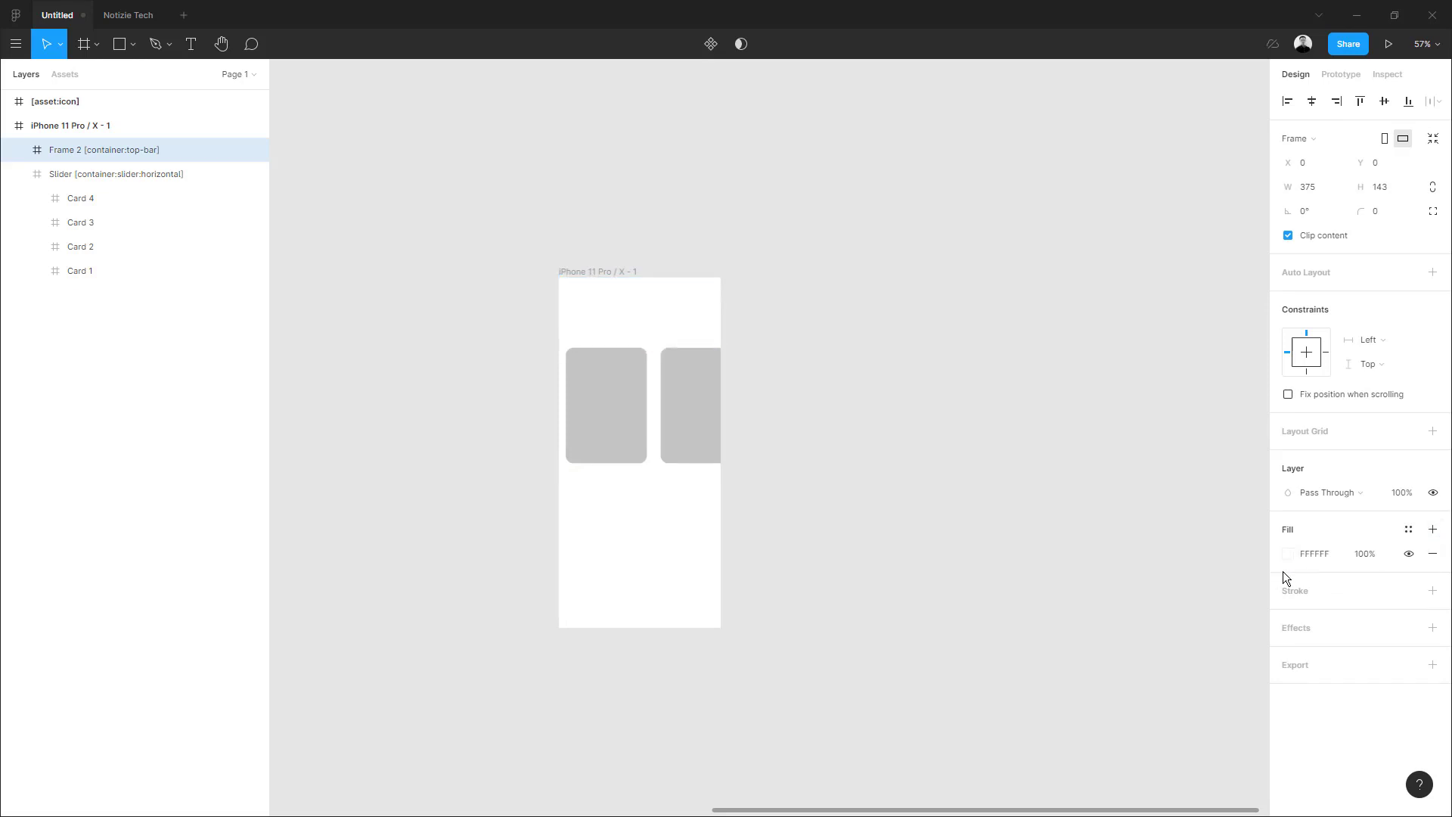
click(1287, 554)
drag(1164, 537, 1024, 729)
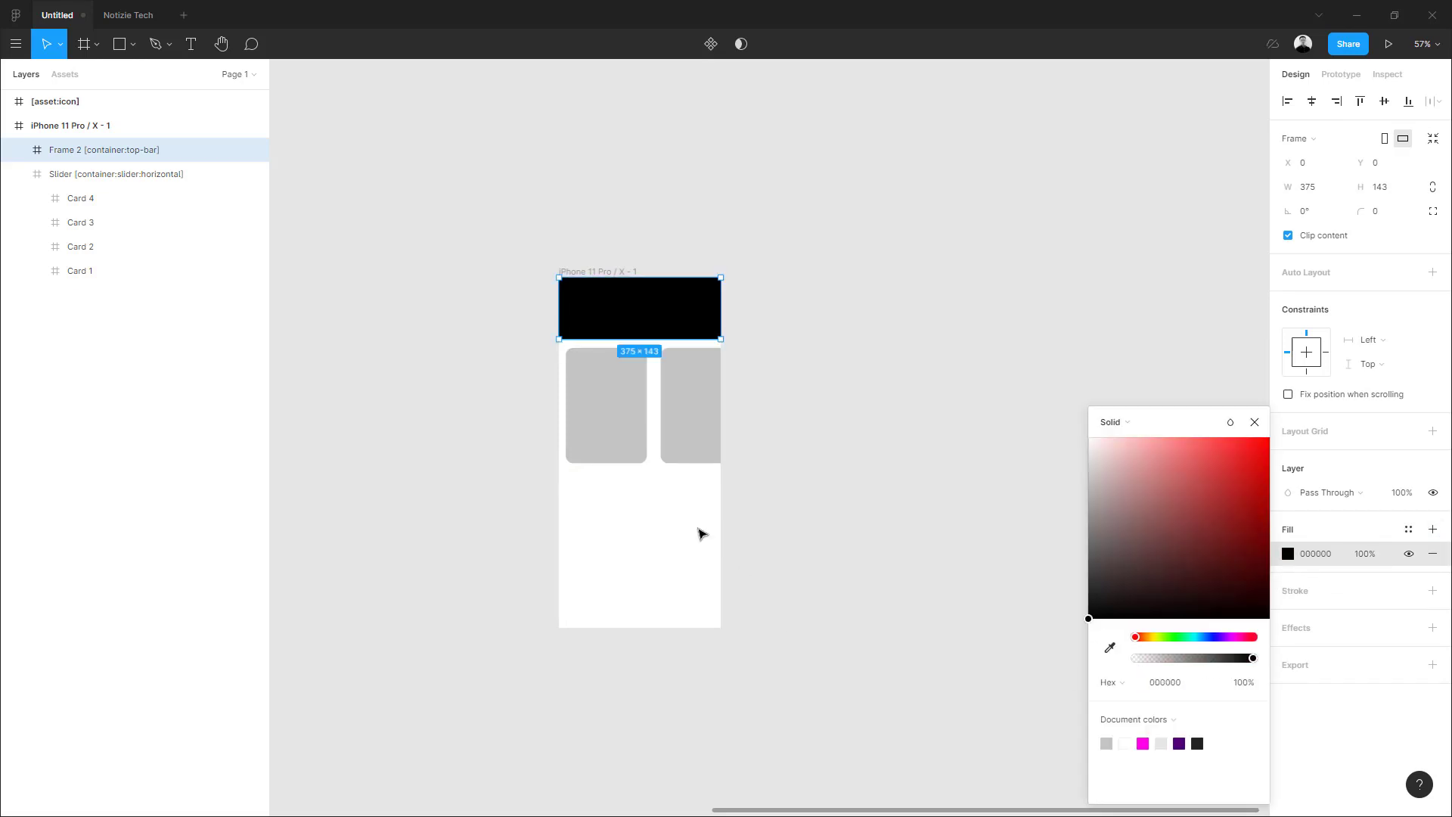
click(647, 561)
Add a text layer reading Title inside the top-bar frame and set its font size to 64
key(t)
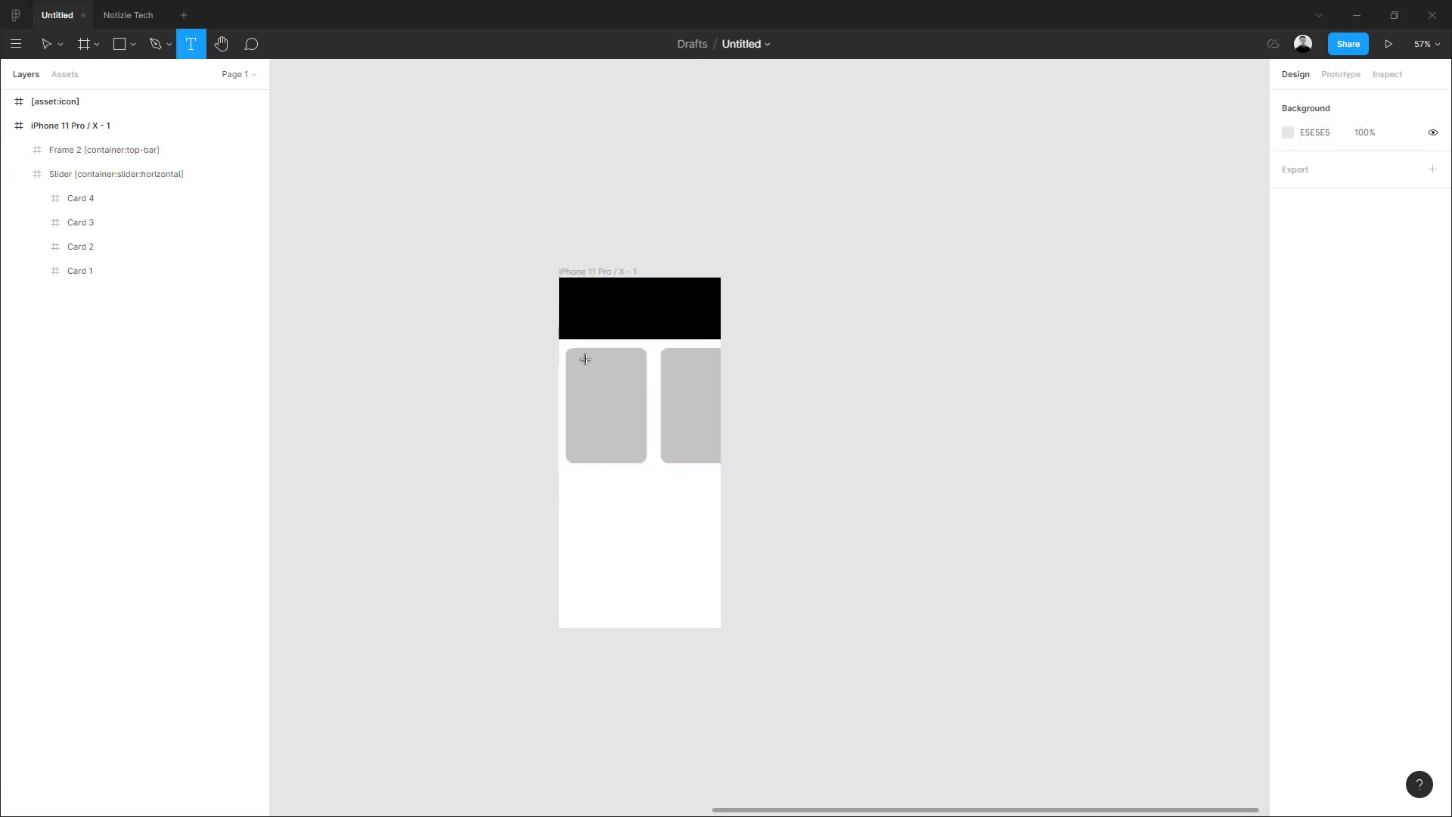
click(607, 321)
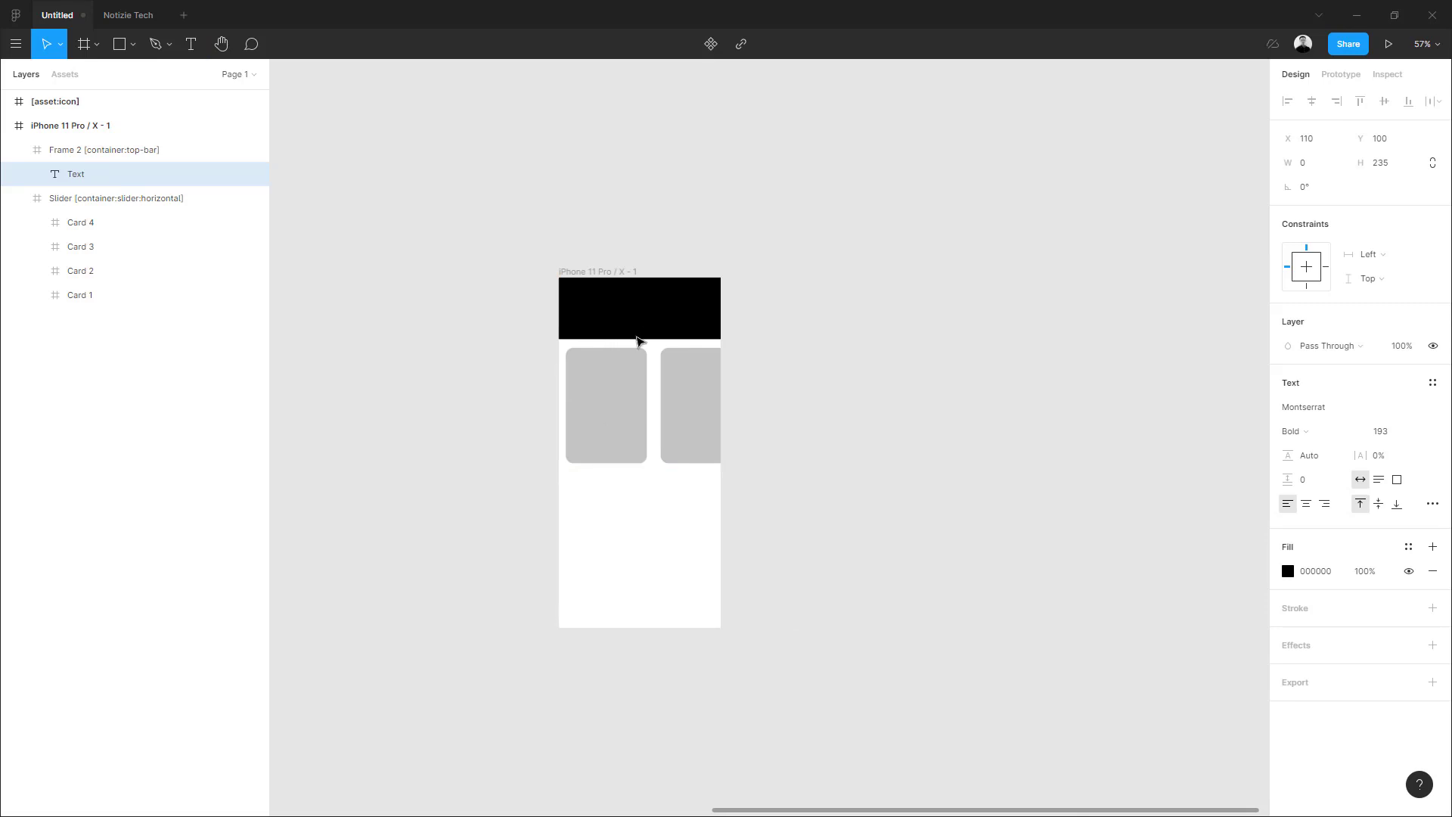
text(Ti)
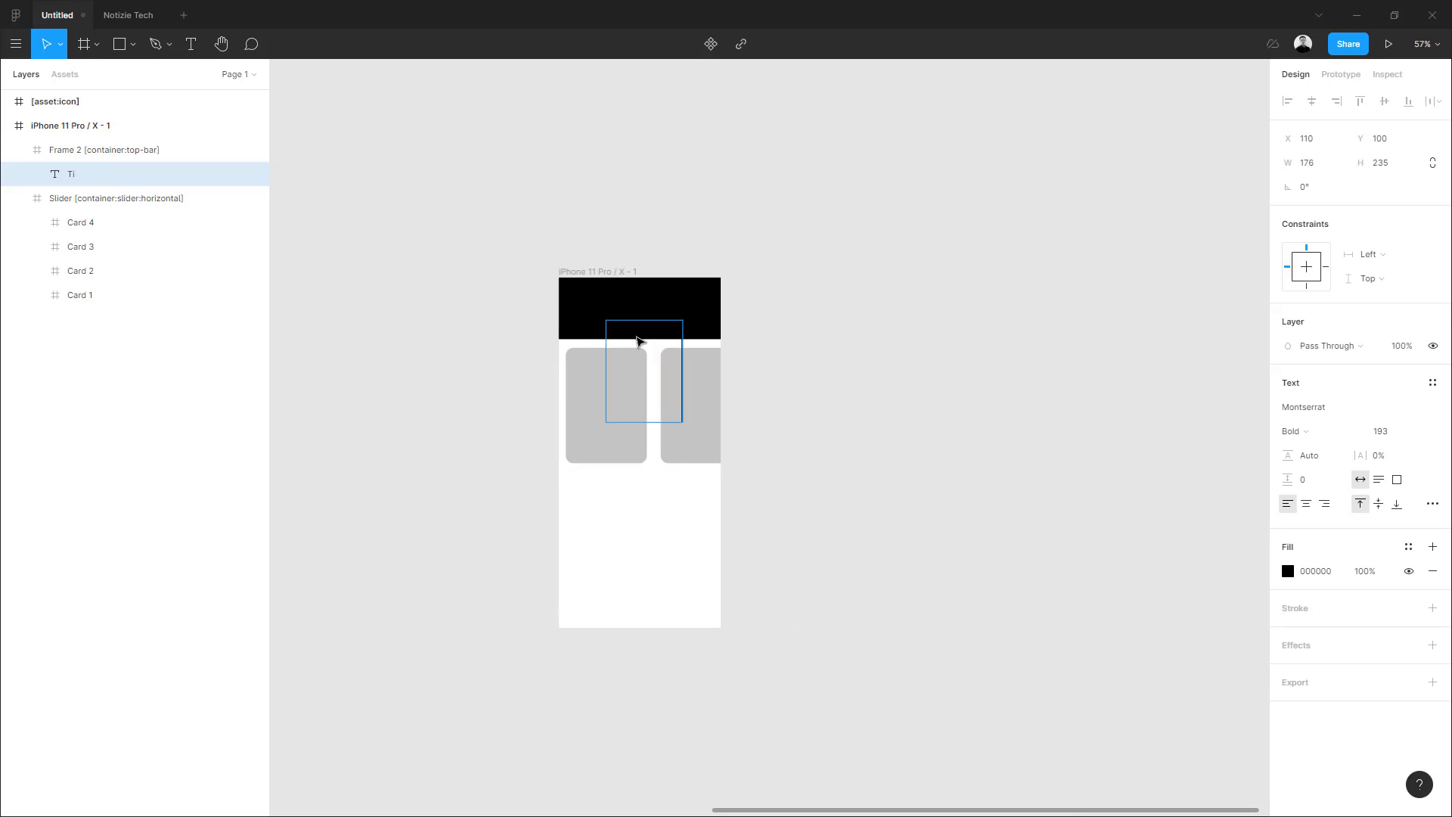
text(tle)
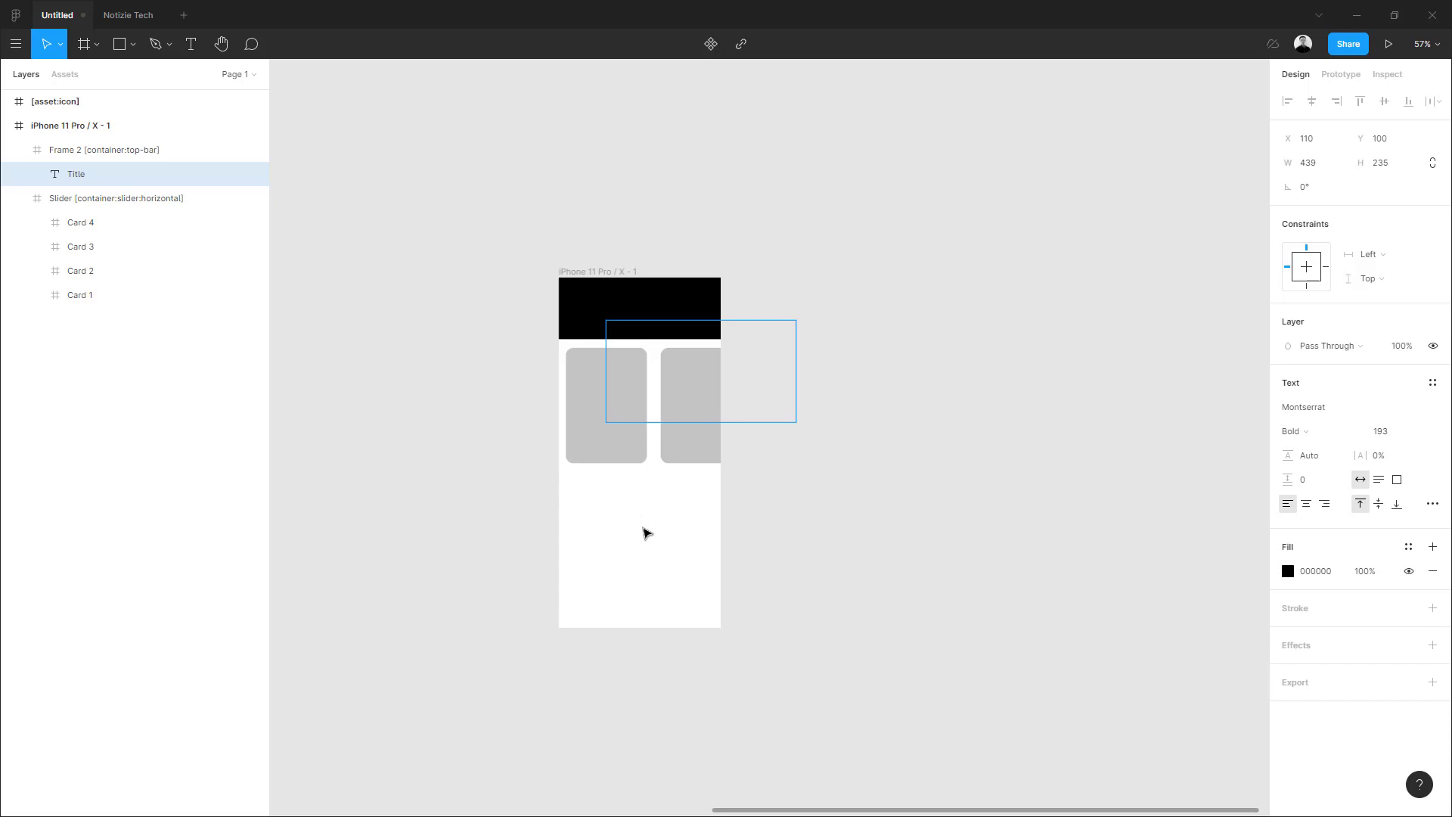
key(Escape)
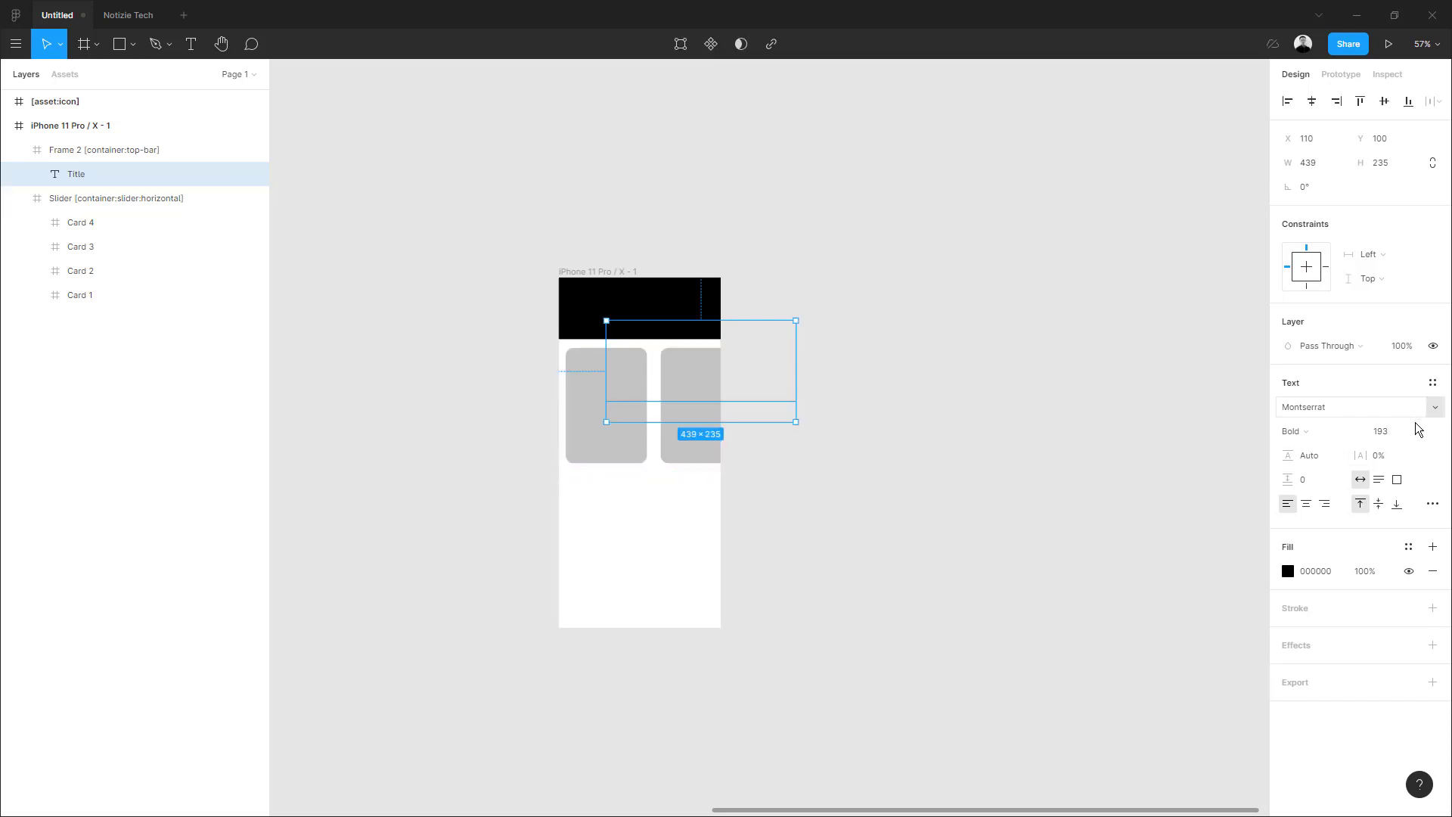
click(1421, 437)
click(1396, 643)
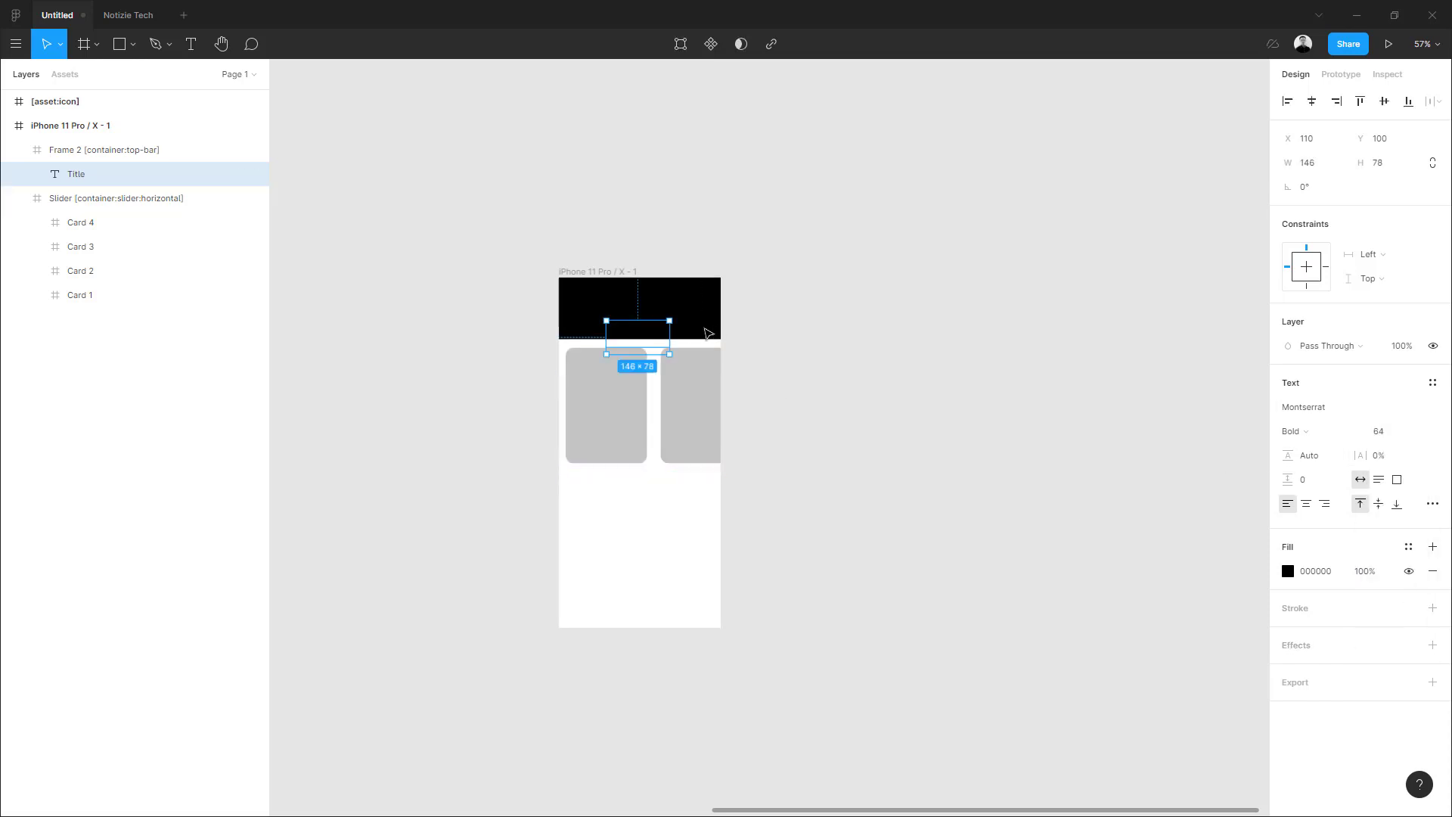
Move the Title text up inside the black header and set its fill to white (fff)
drag(647, 333, 626, 305)
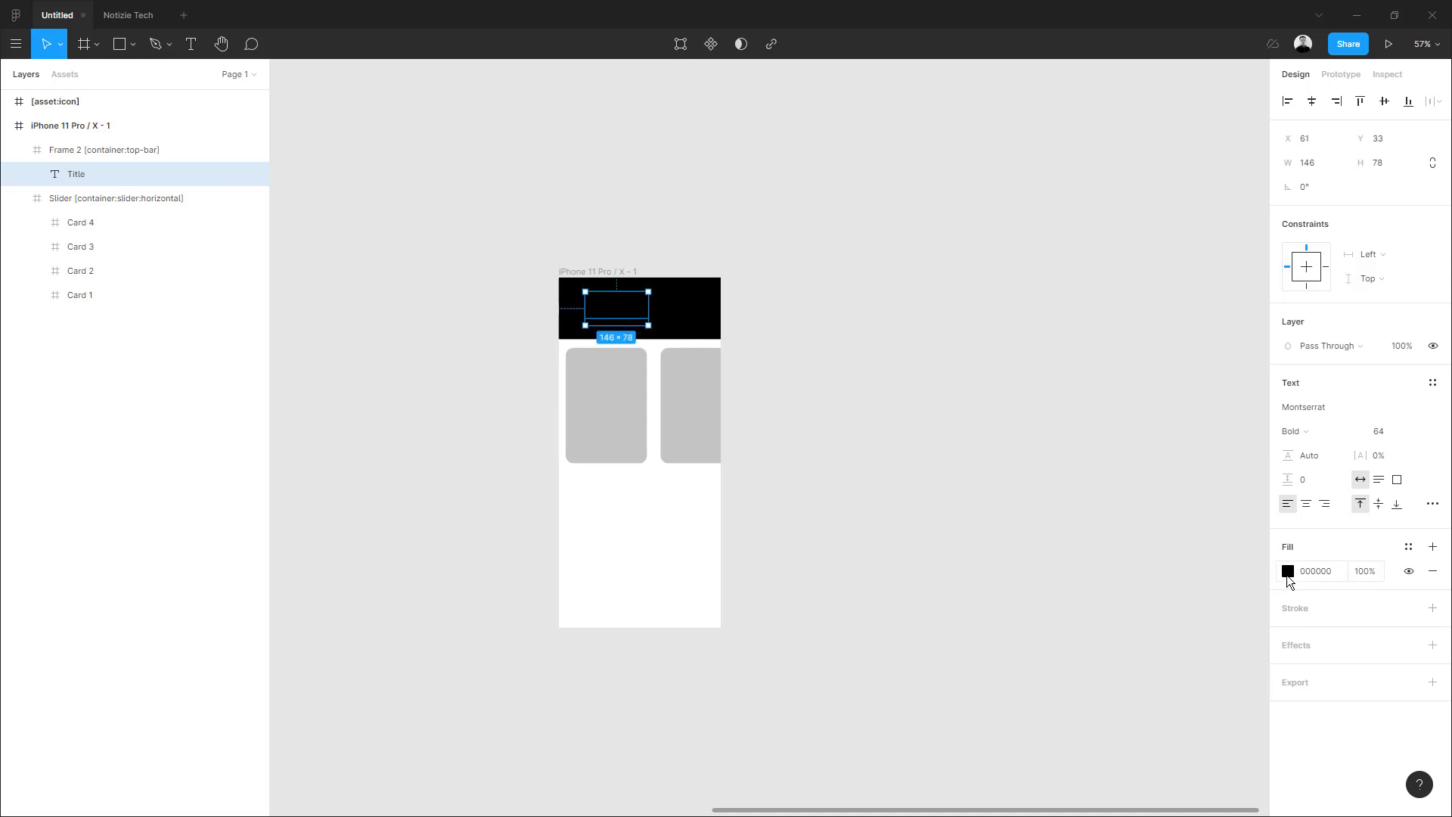
click(1288, 571)
text(fff)
key(Return)
click(638, 534)
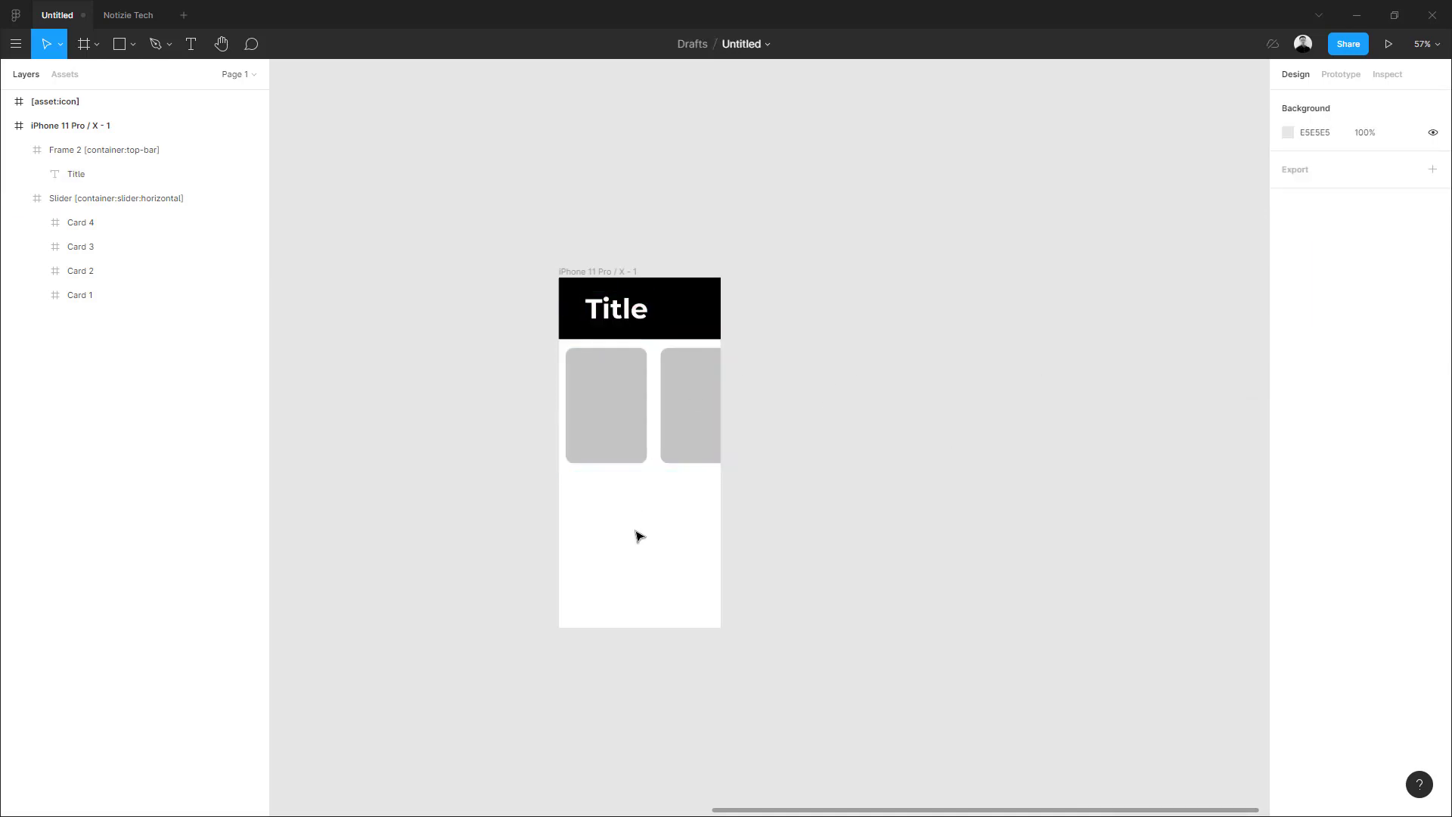
Center the Title text horizontally in the black header
click(618, 305)
drag(619, 308, 605, 316)
key(alt+h)
click(616, 570)
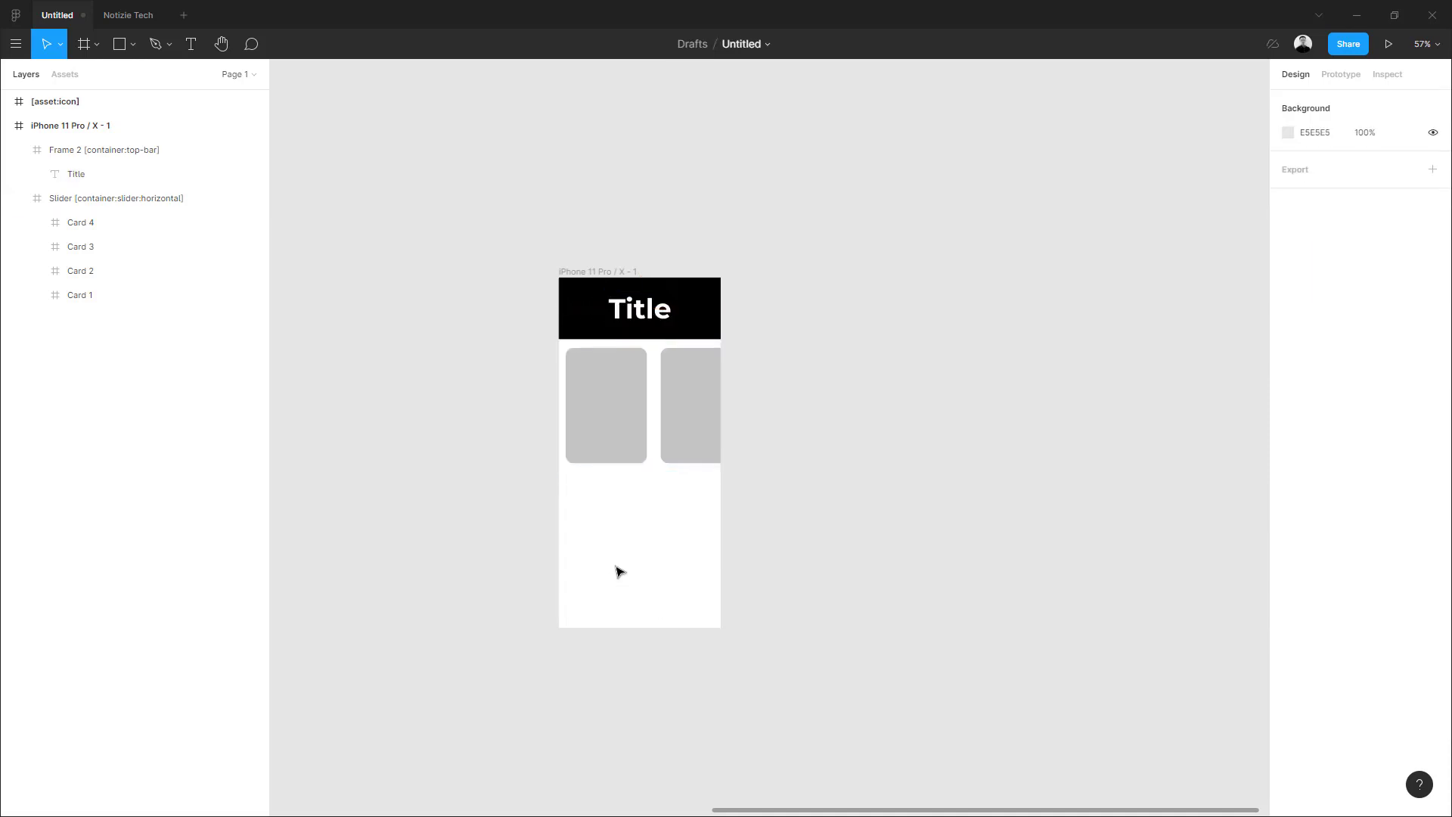
Extend the iPhone 11 Pro / X - 1 frame downward to a height of 1494, keeping its width at 375
click(592, 273)
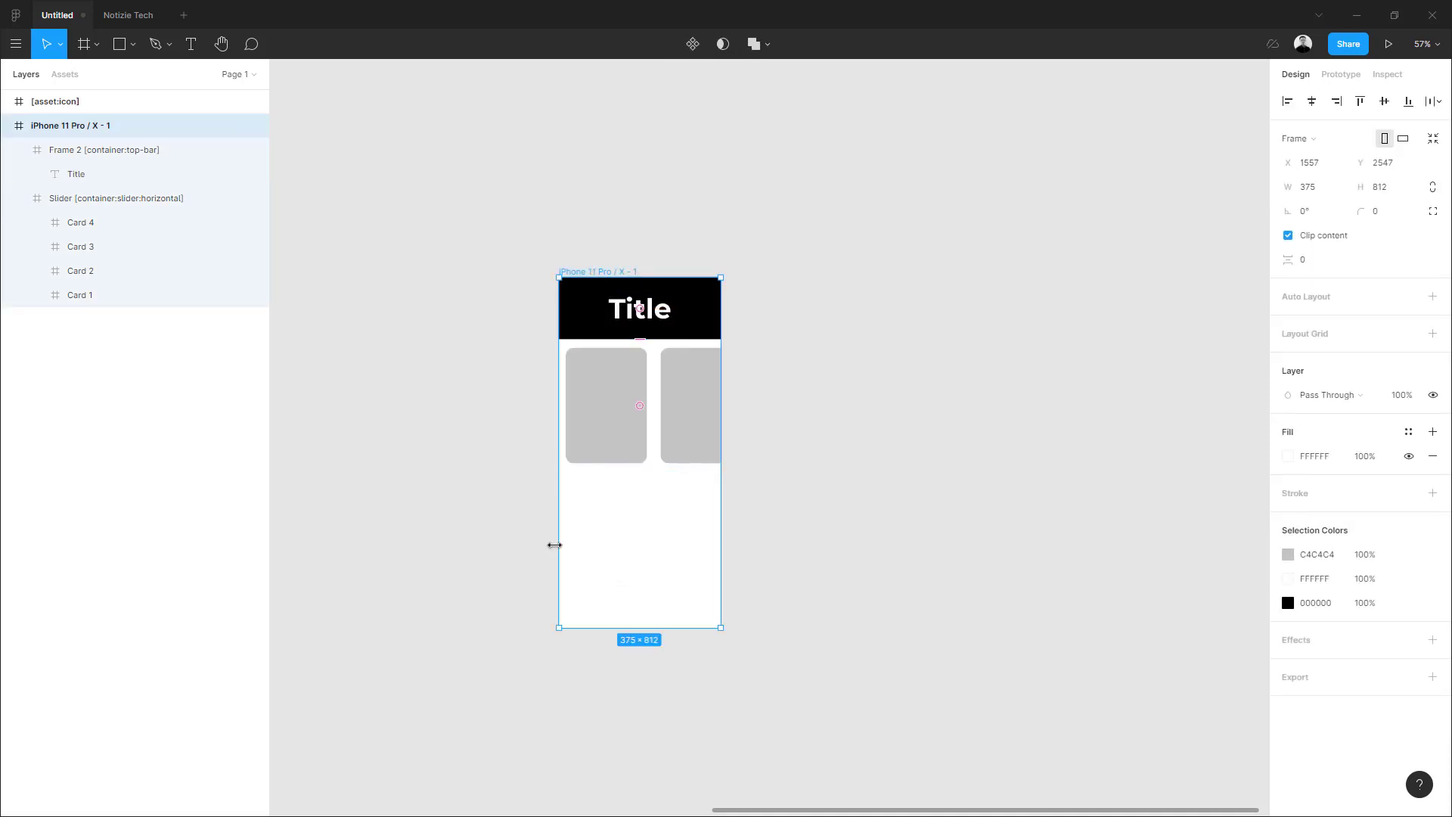
scroll(554, 422, down, 2)
scroll(588, 472, down, 3)
drag(592, 457, 590, 659)
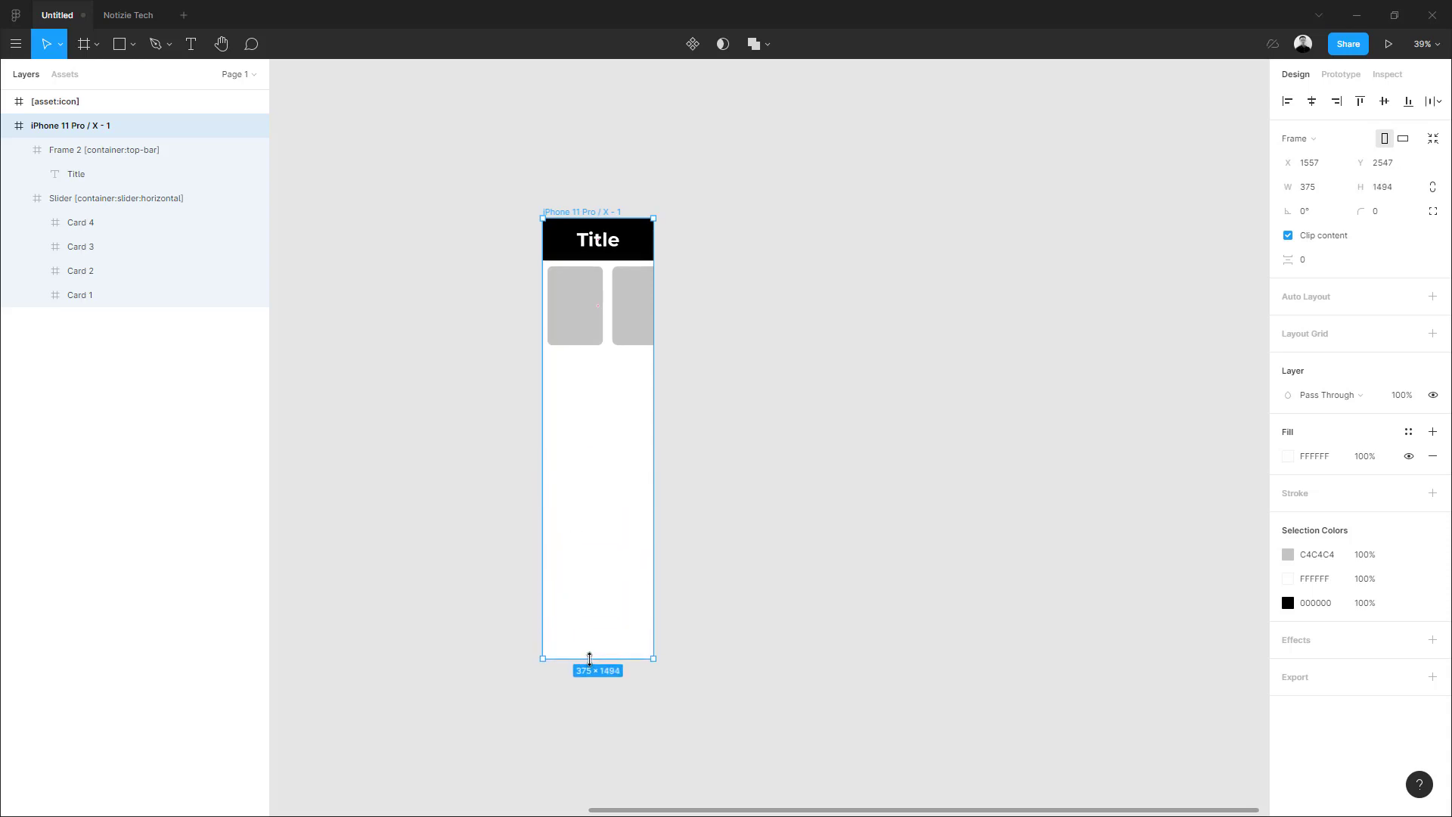
scroll(466, 406, up, 2)
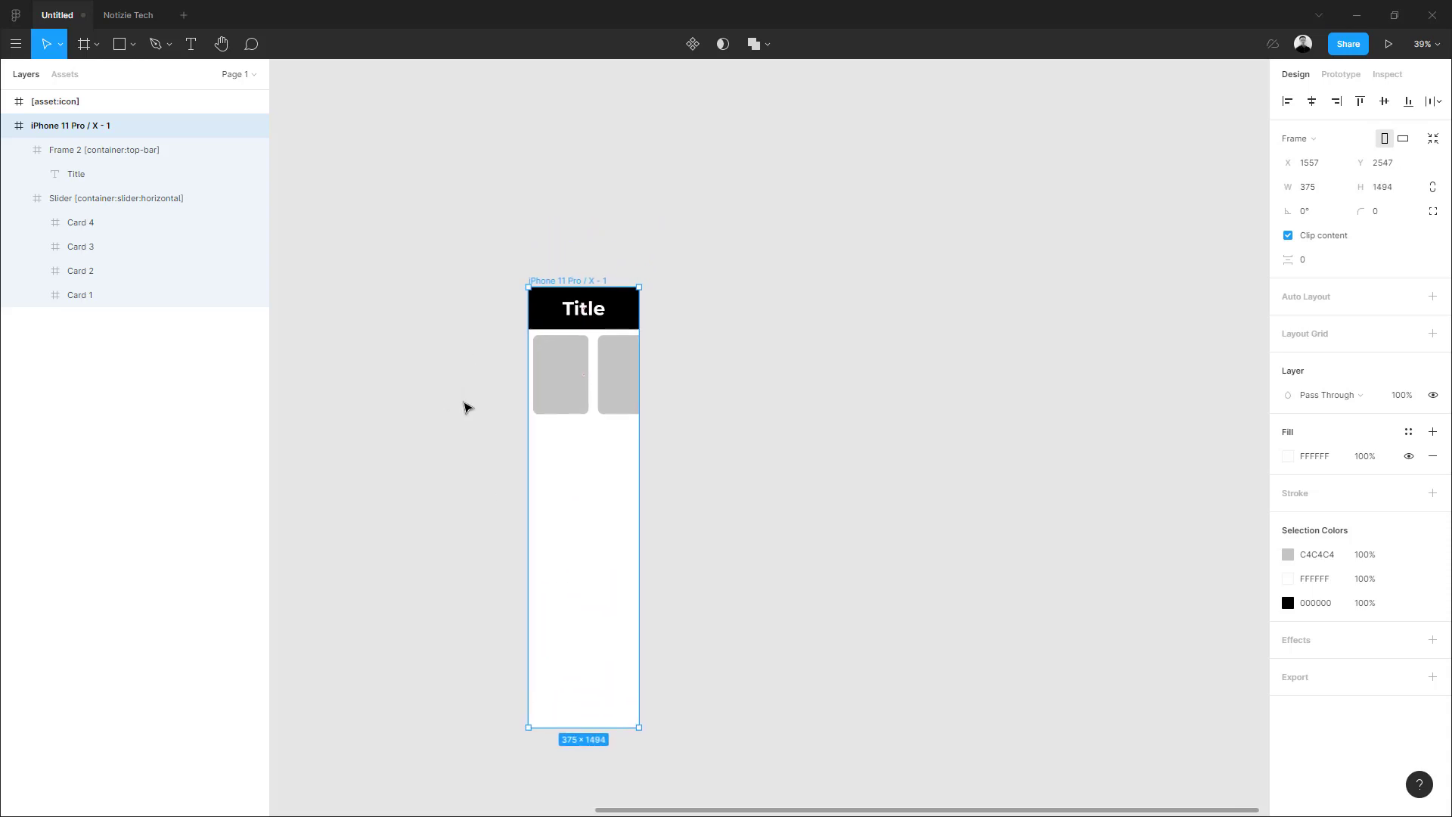
scroll(454, 338, down, 2)
scroll(454, 337, right, 1)
scroll(433, 340, down, 1)
scroll(433, 341, right, 1)
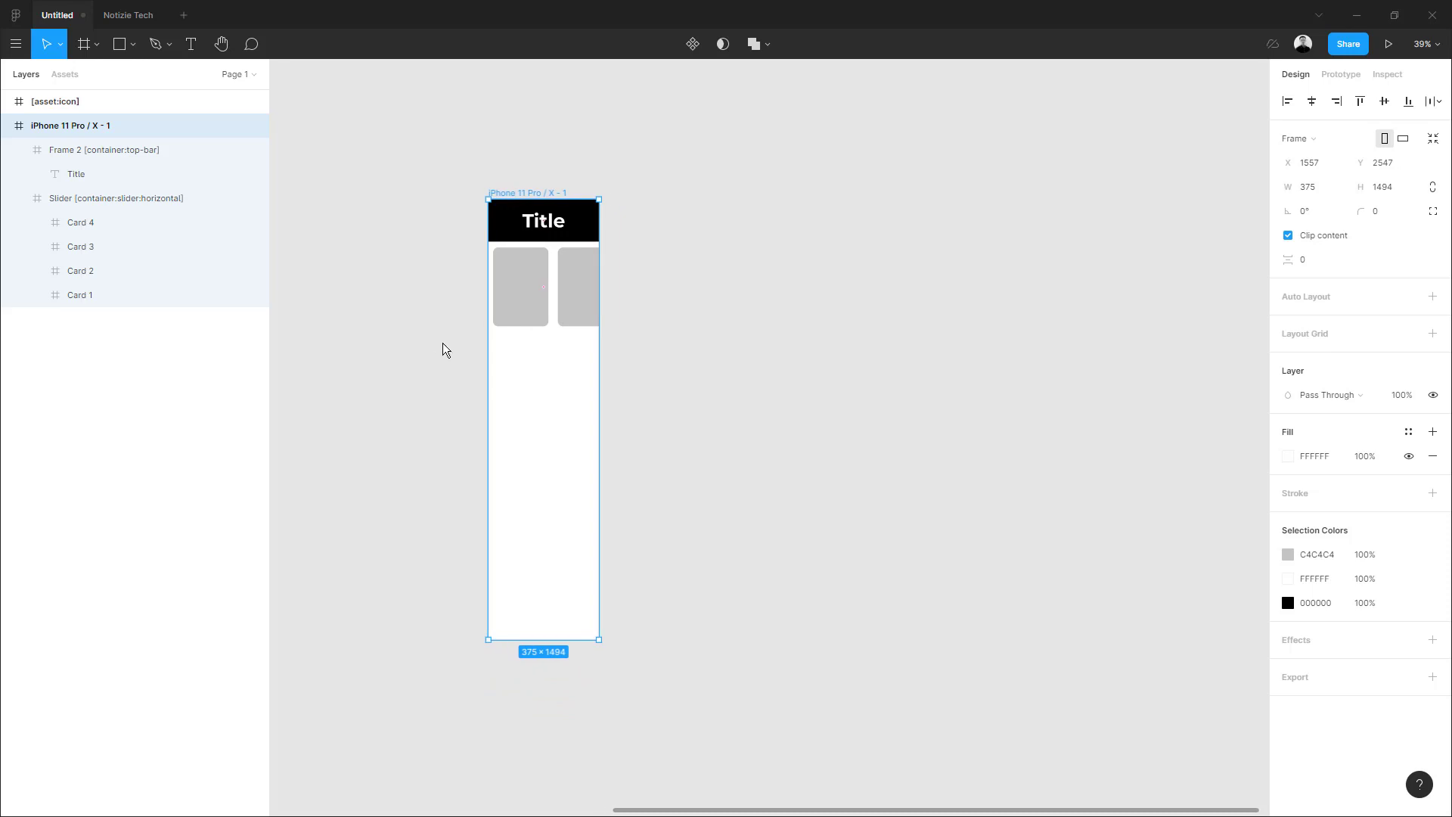
Swipe vertically in the emulator preview to check how the top-bar screen scrolls
scroll(423, 356, right, 1)
scroll(424, 356, up, 1)
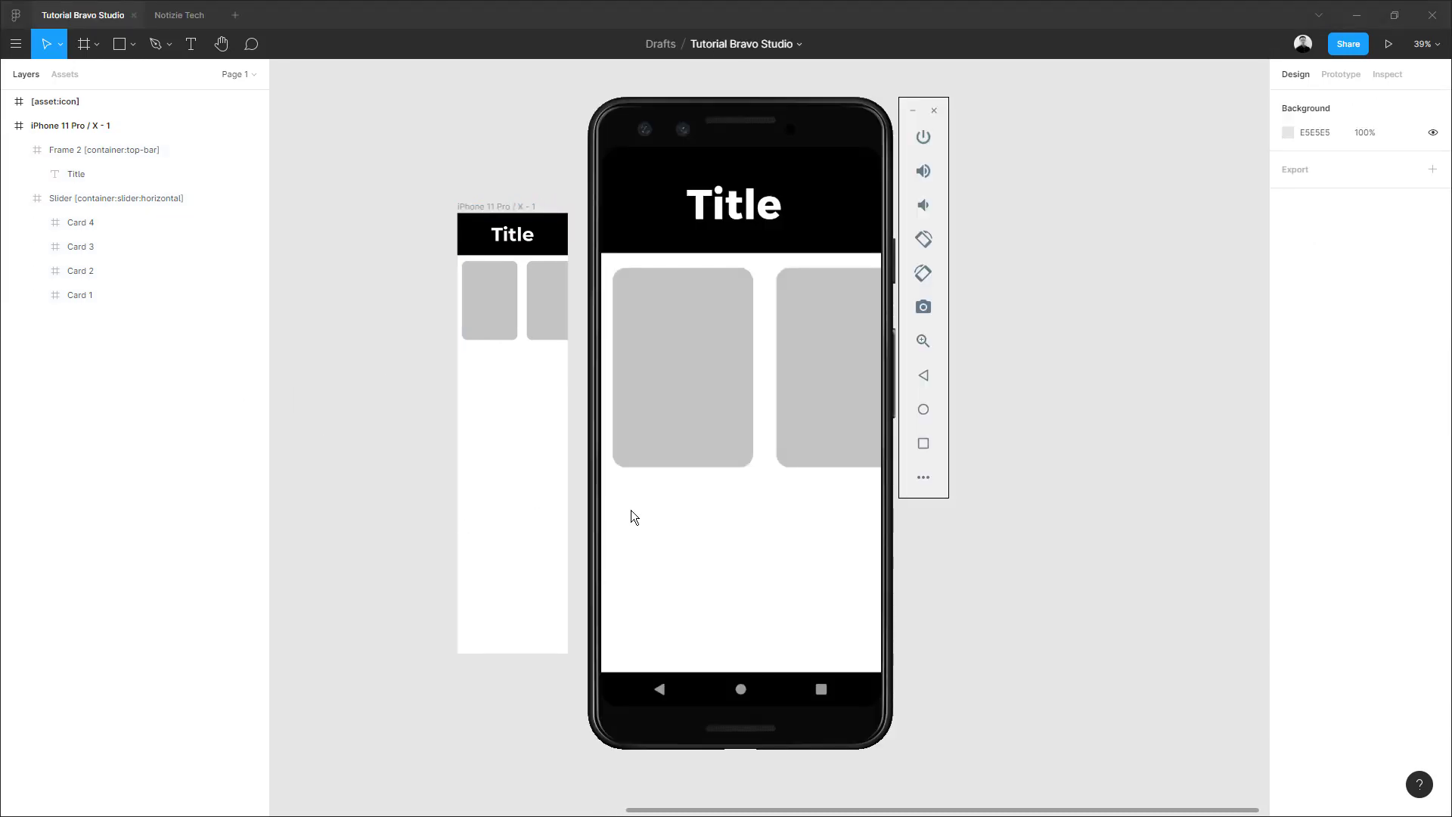
drag(677, 532, 694, 343)
click(496, 383)
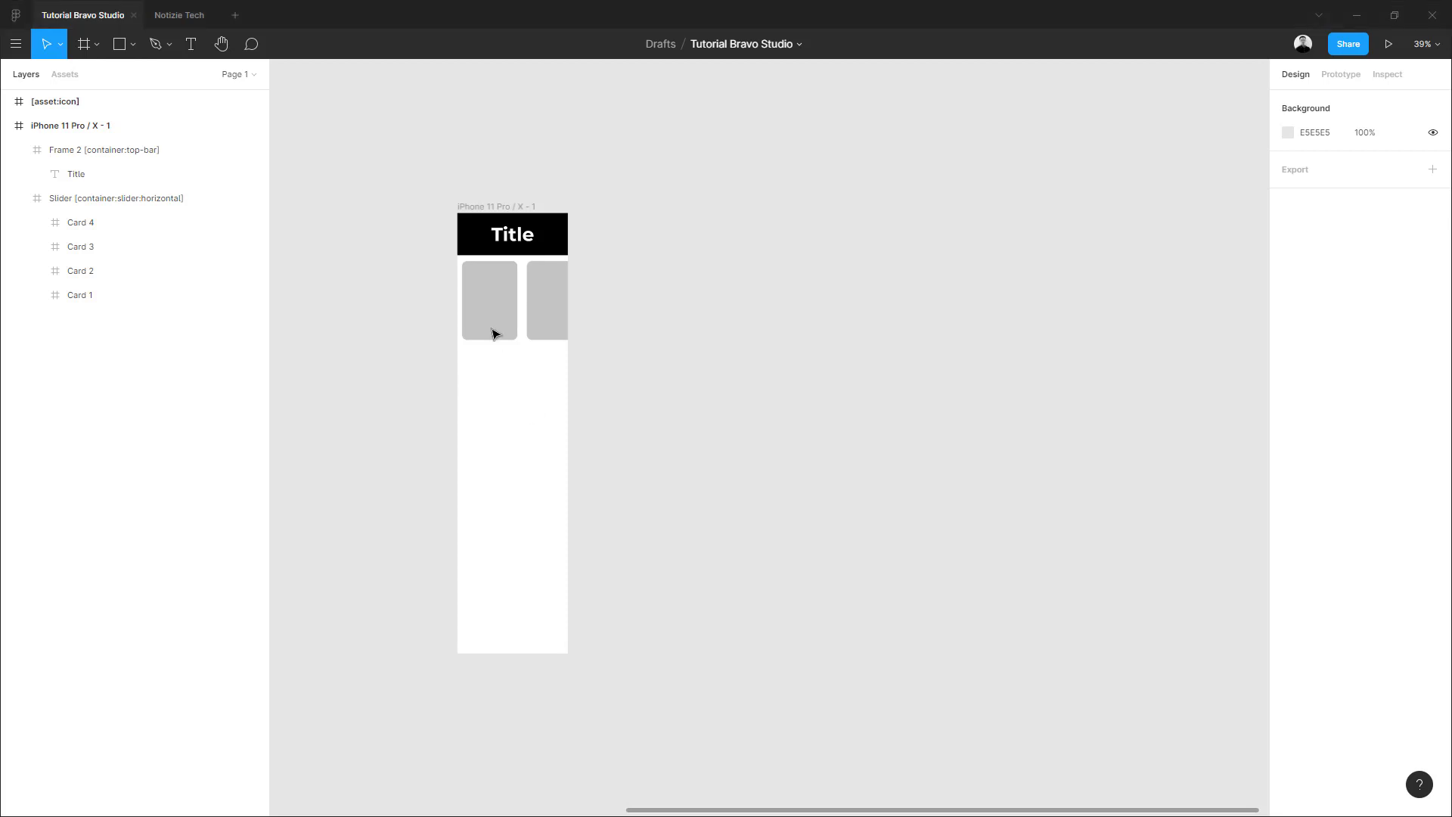
Duplicate the horizontal Slider frame three times, stacking the copies directly below one another from Y 451 to Y 1067
click(492, 333)
click(492, 333)
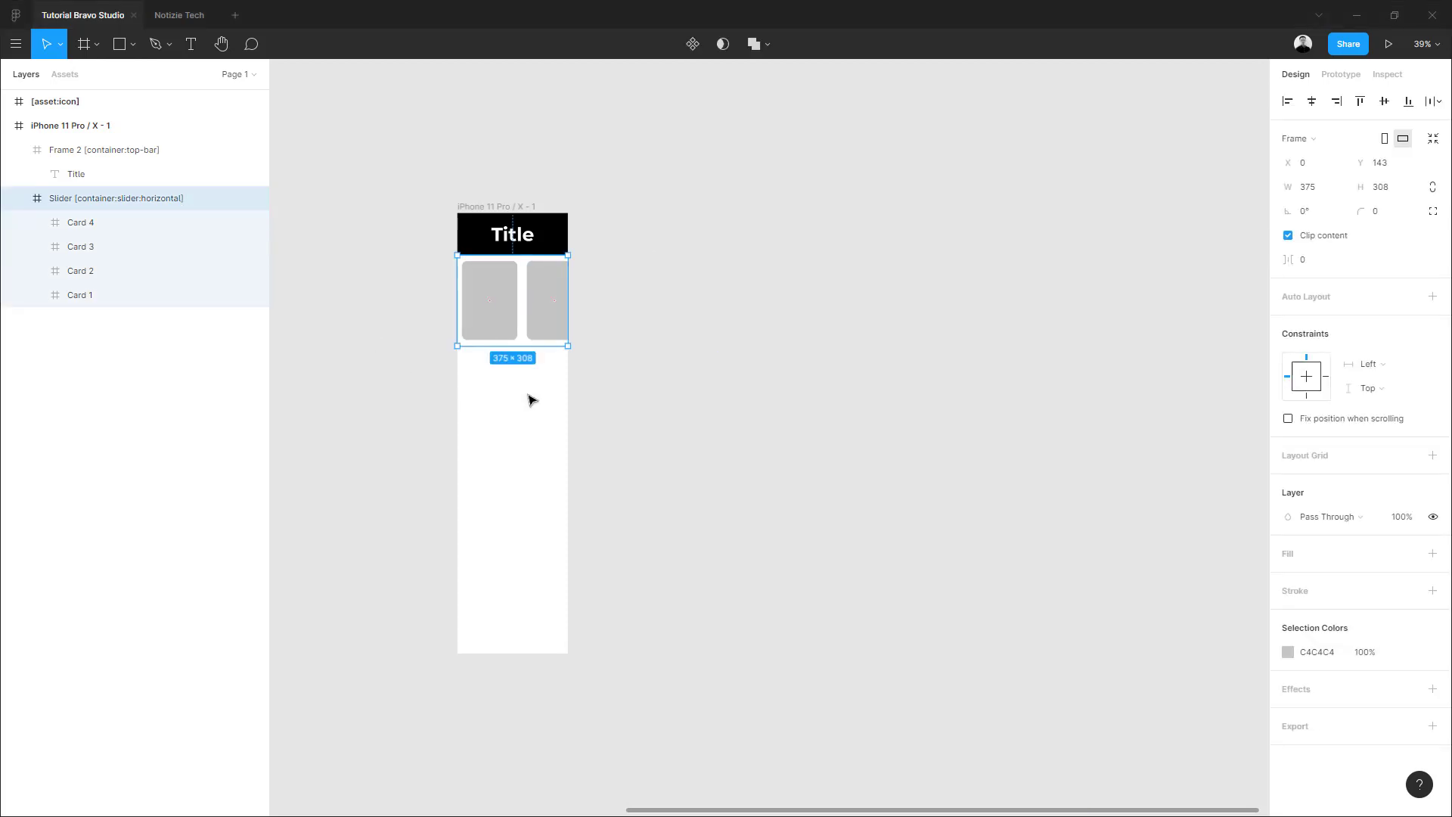
key(ctrl+v)
drag(503, 292, 507, 382)
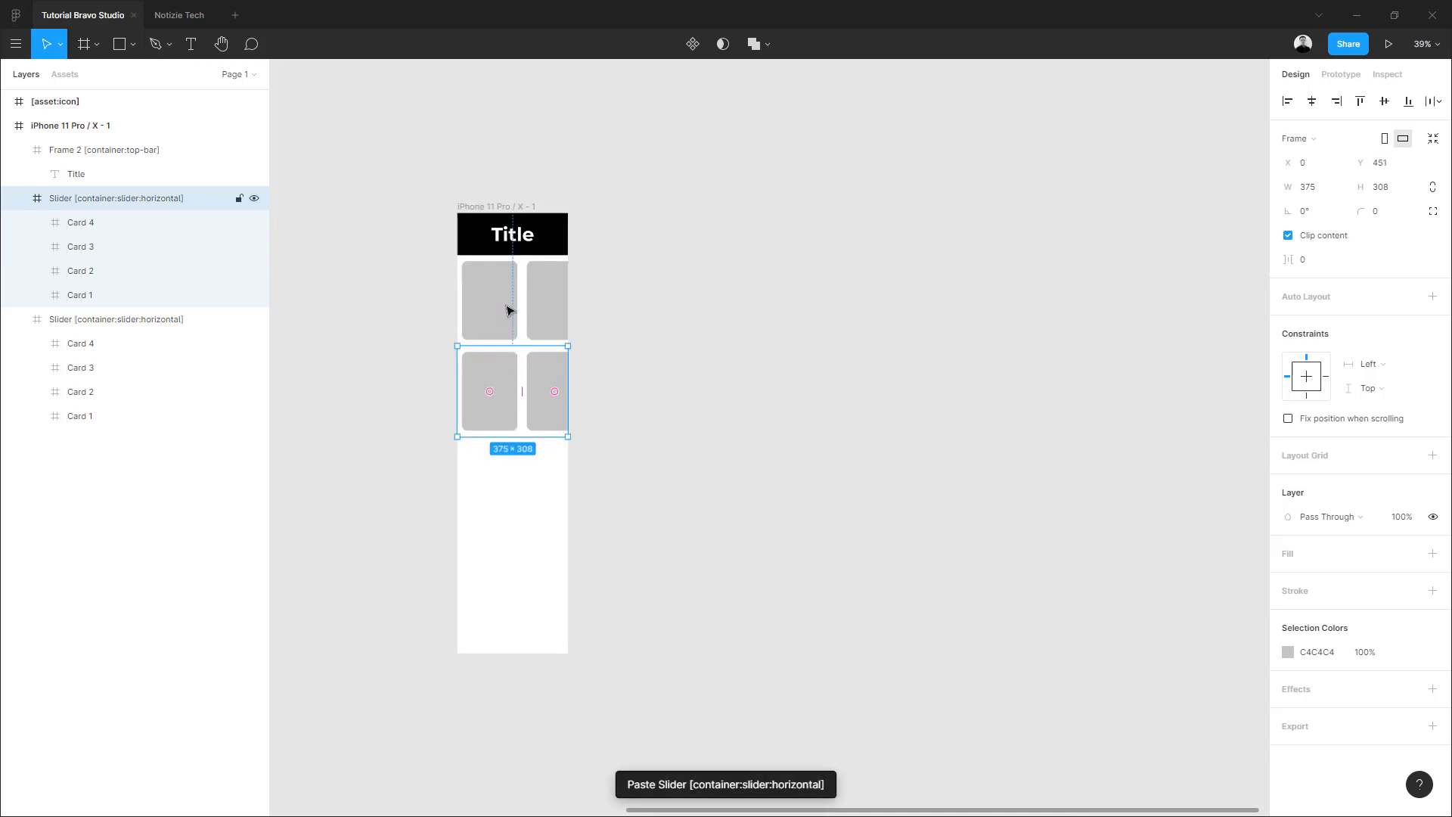
key(ctrl+d)
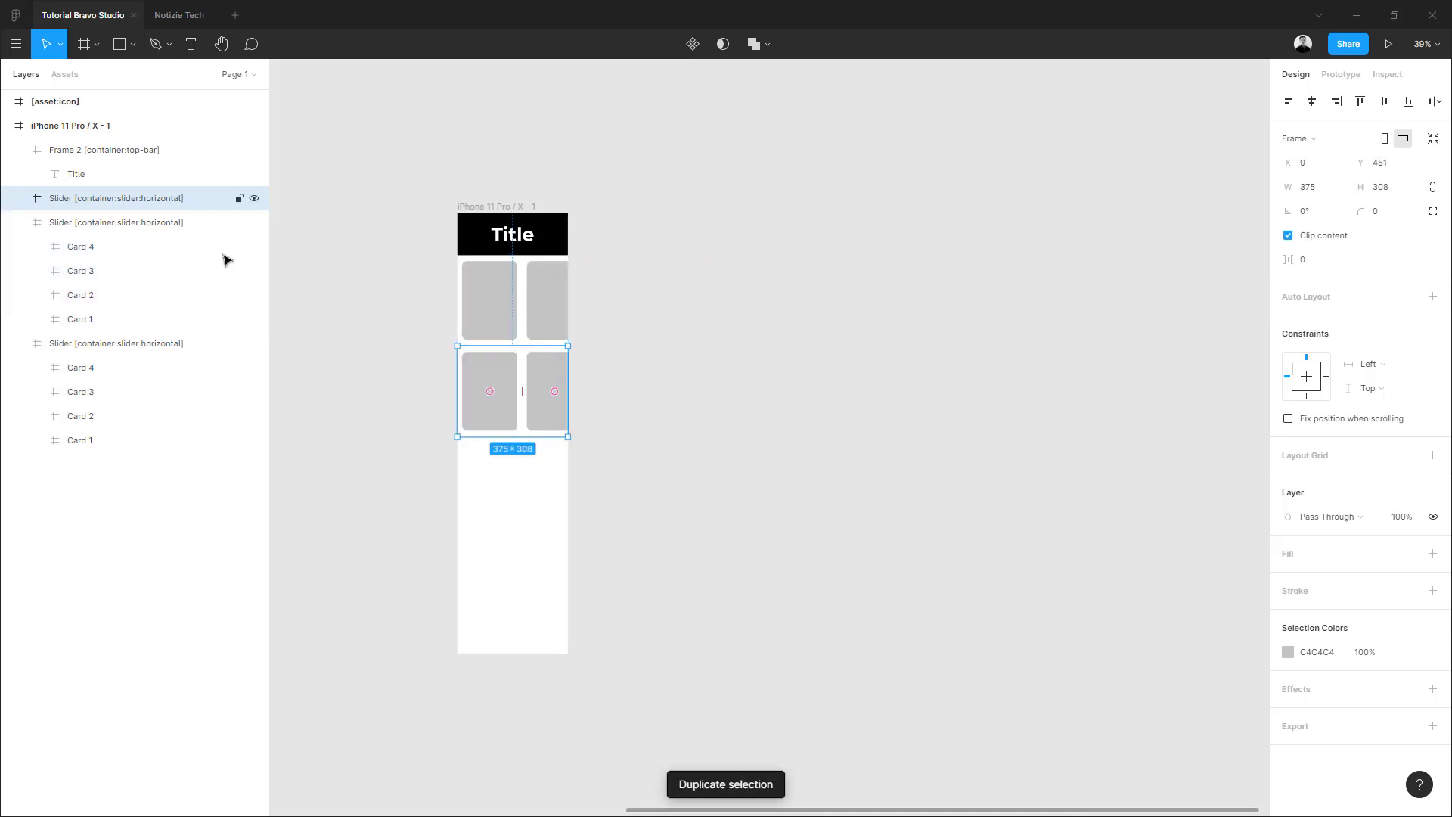
click(138, 223)
drag(486, 371, 503, 550)
key(ctrl+v)
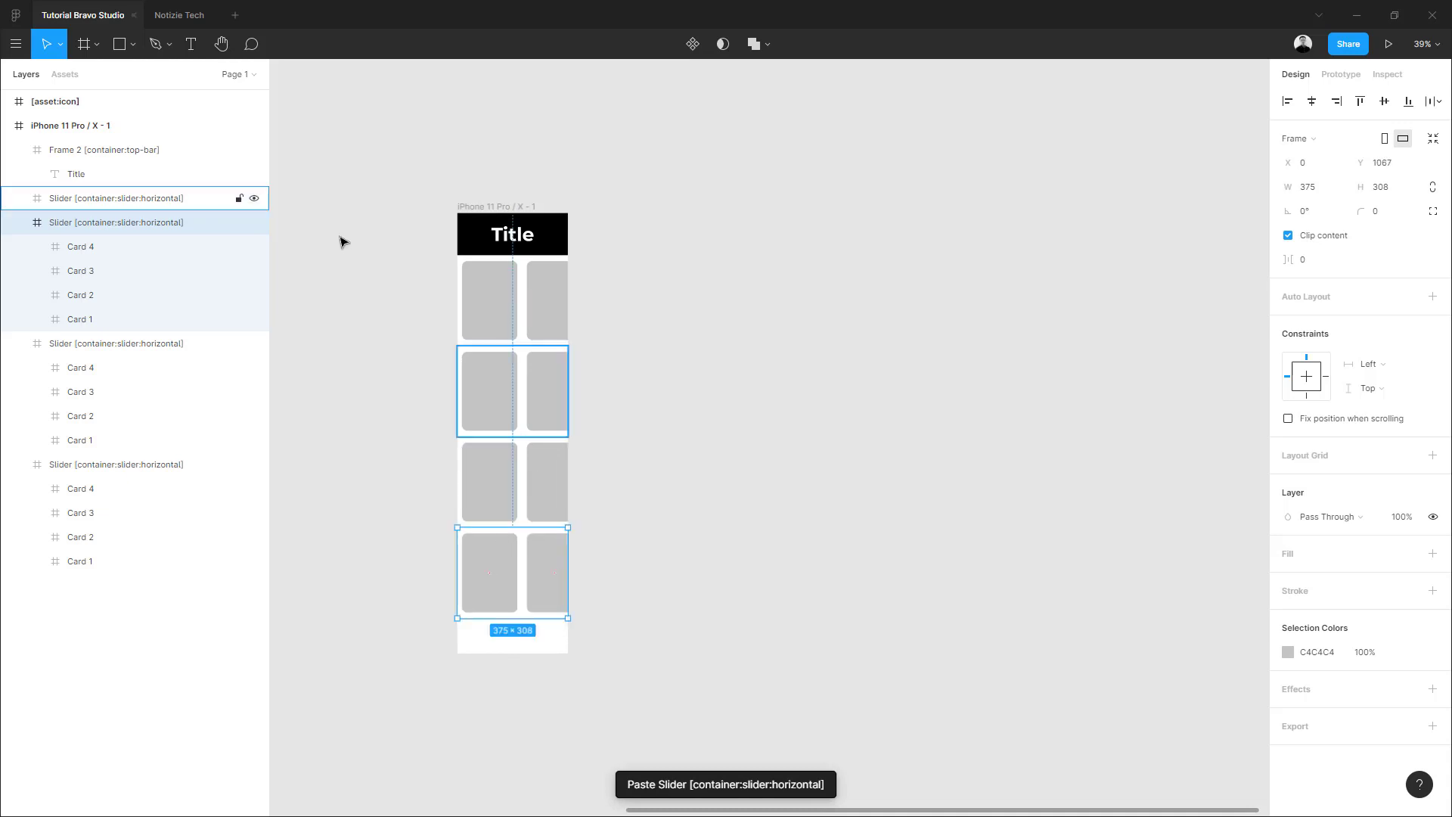
click(388, 357)
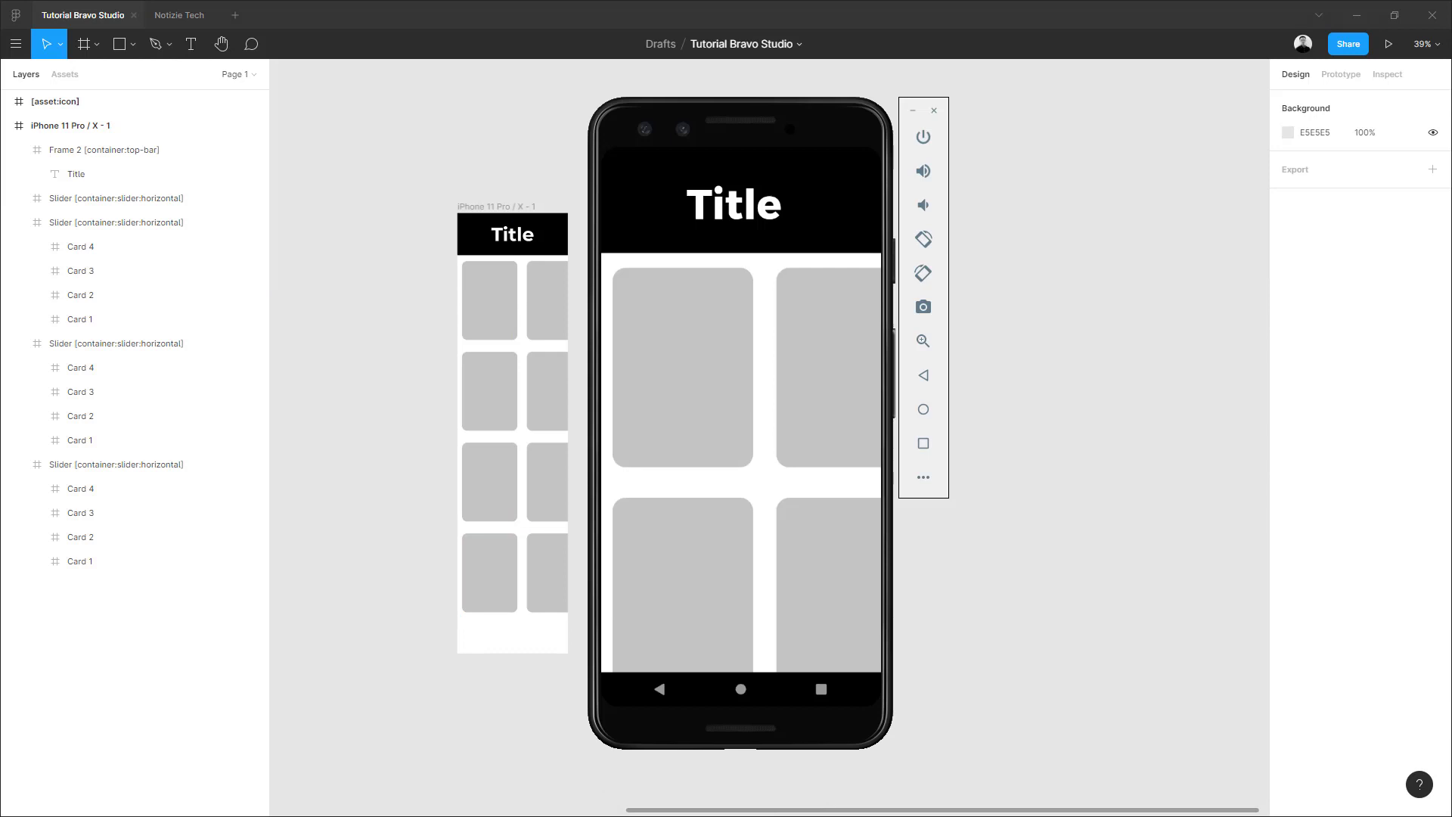
Scroll the stacked sliders up and down in the emulator preview to examine how the top bar behaves
drag(713, 447, 726, 360)
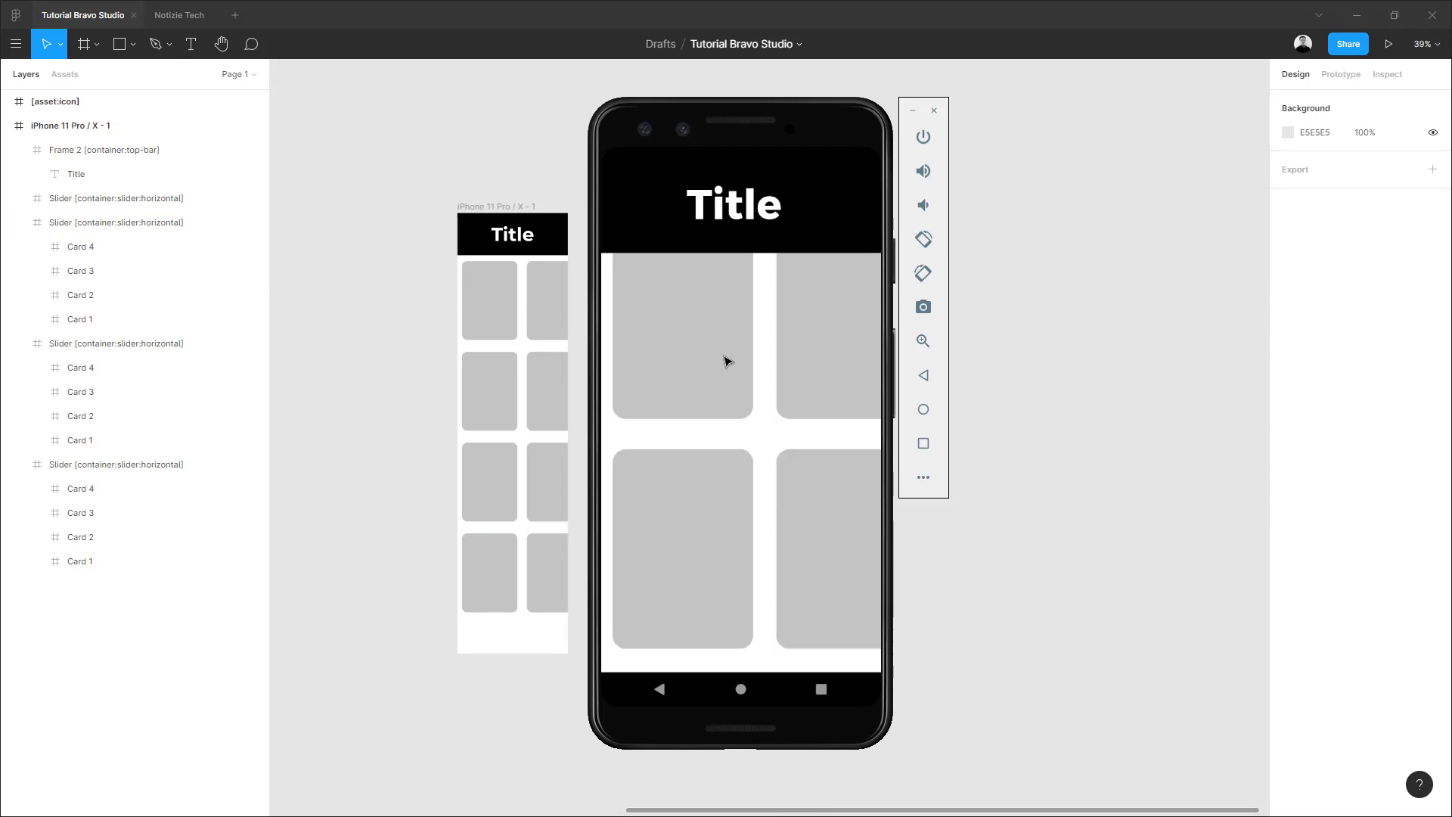
drag(720, 488, 719, 220)
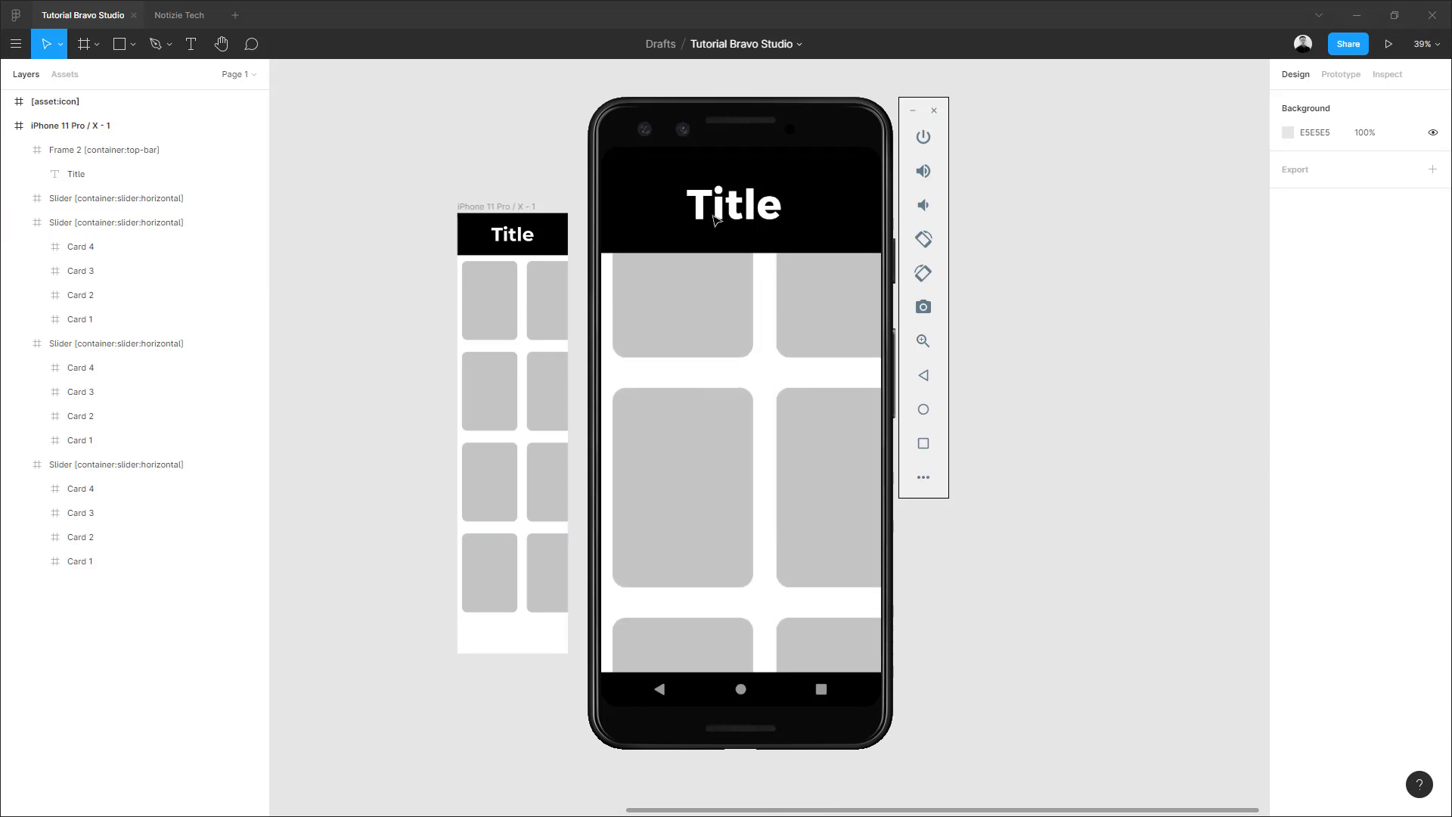
drag(658, 360, 647, 223)
scroll(700, 541, down, 2)
scroll(700, 451, up, 2)
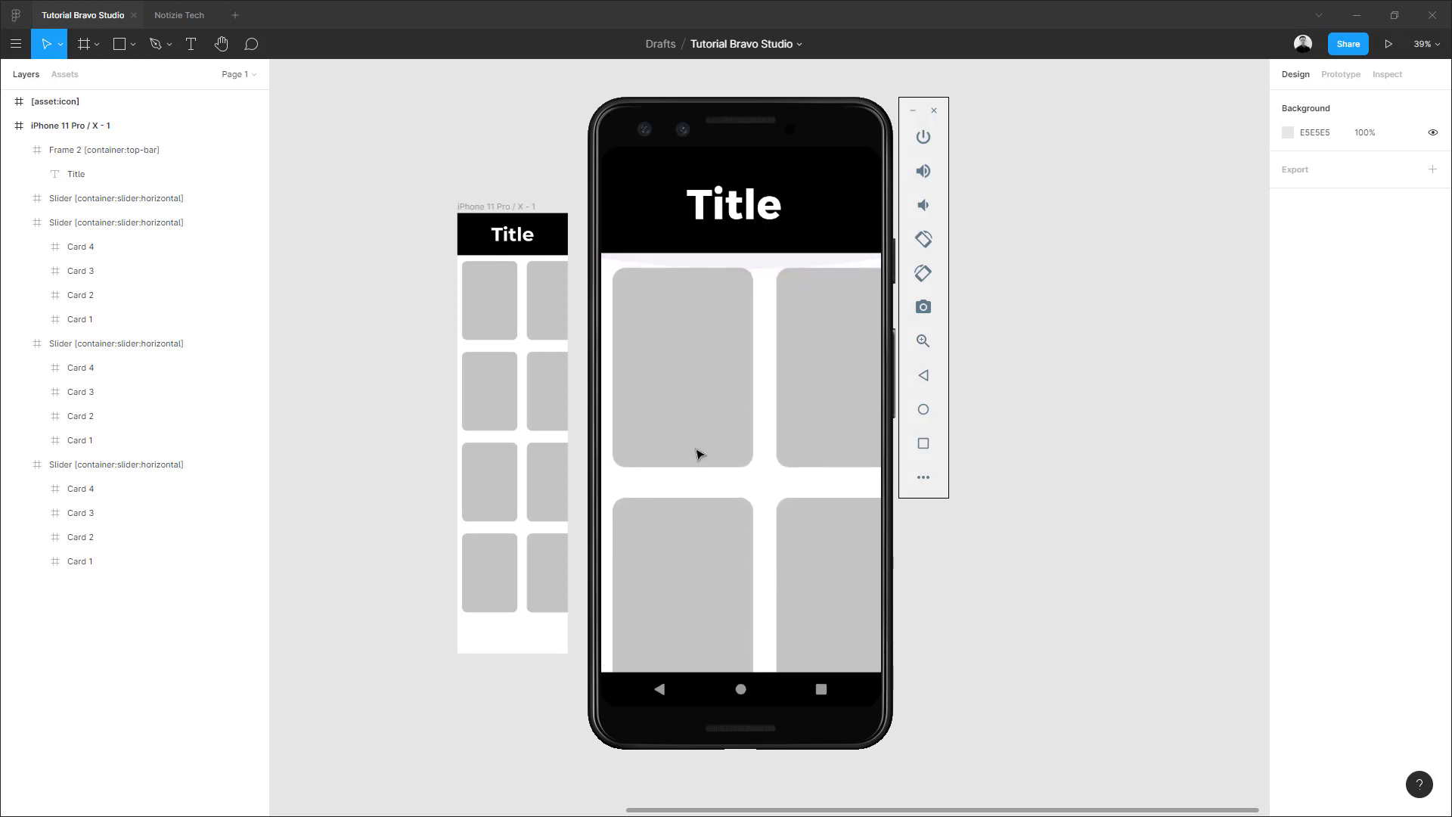
scroll(678, 538, down, 2)
scroll(678, 538, up, 2)
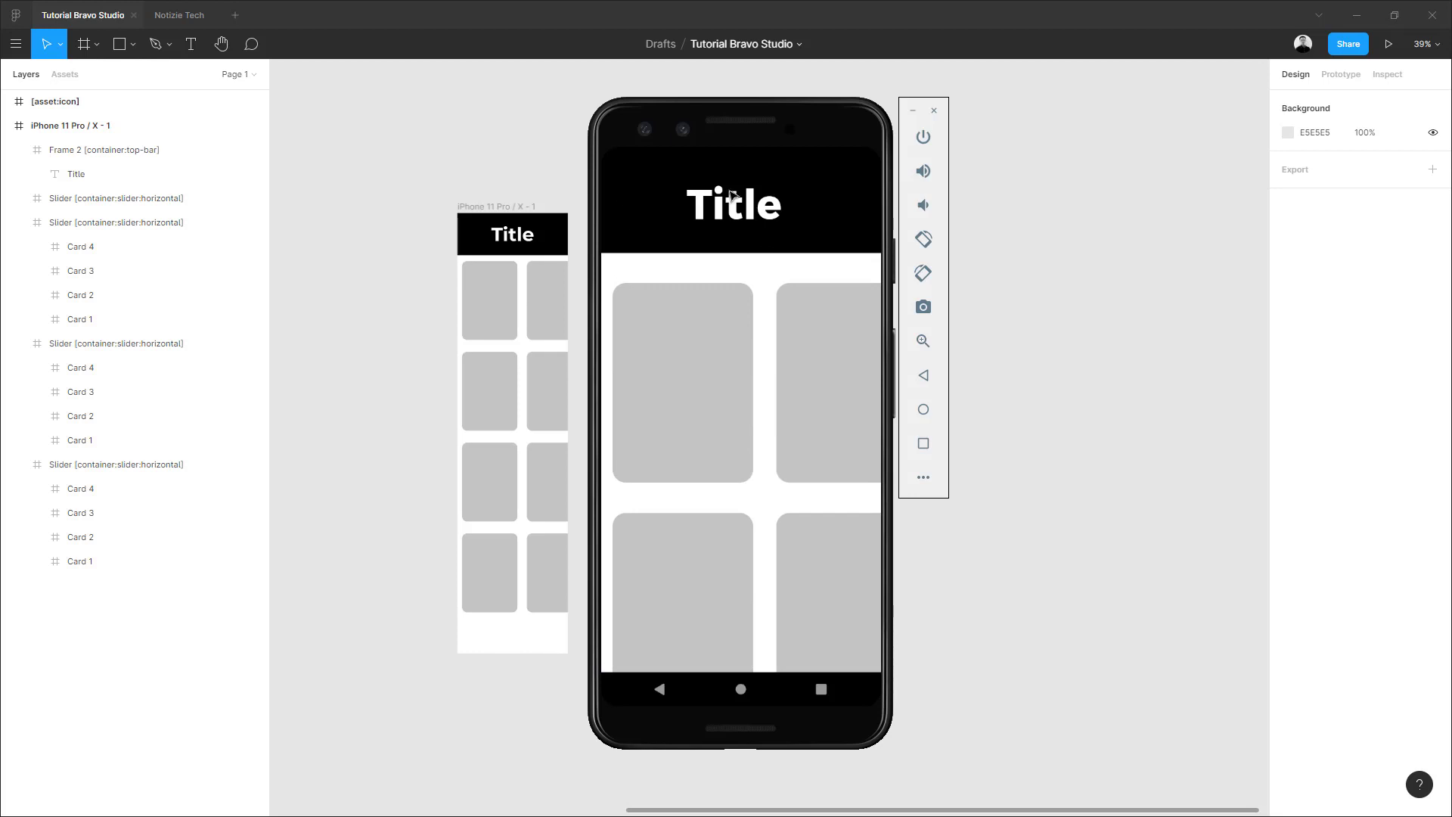
Rename the header frame as Frame 2 [container:top-bar:scroll]
click(156, 155)
double_click(155, 155)
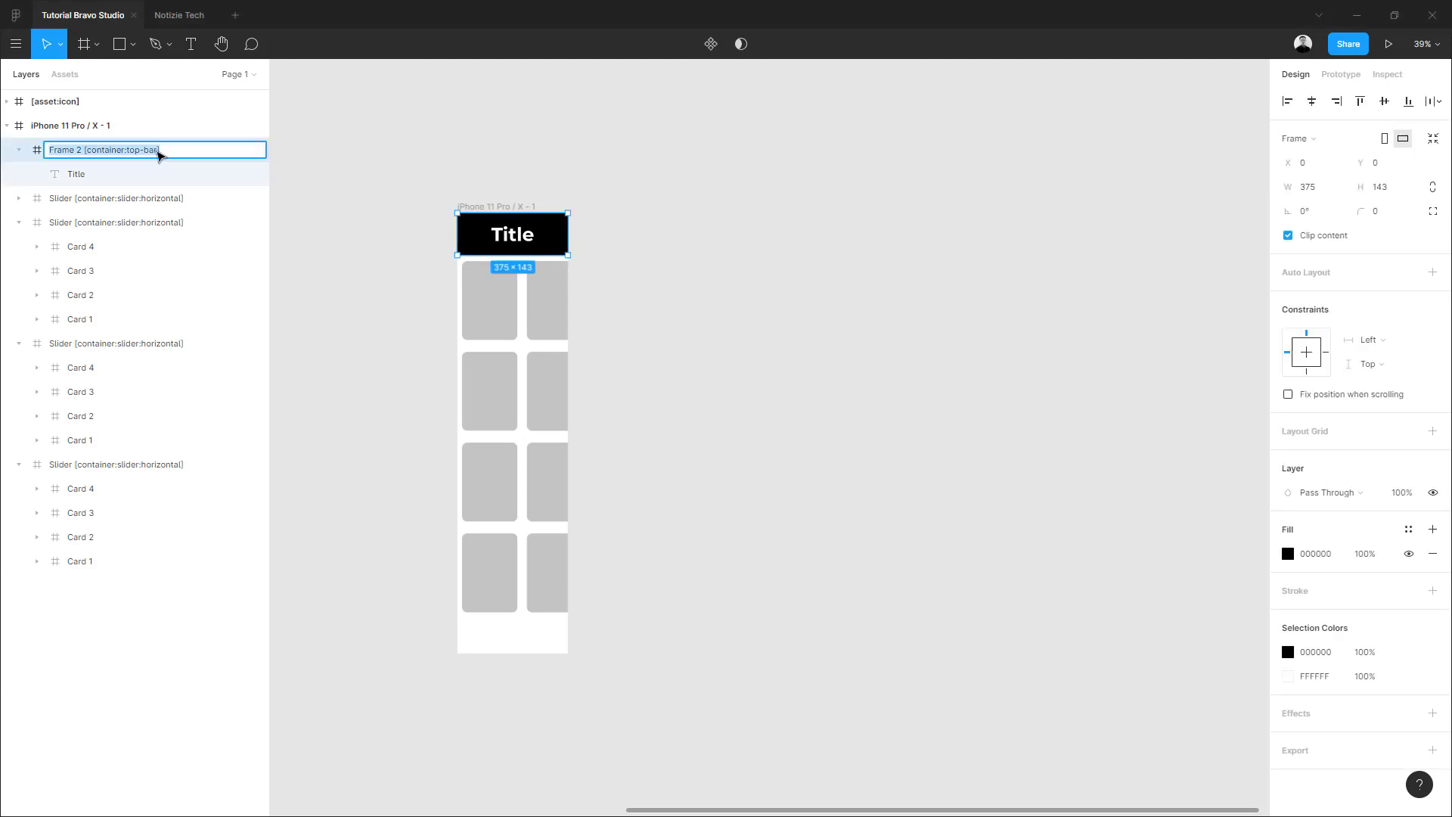
click(159, 155)
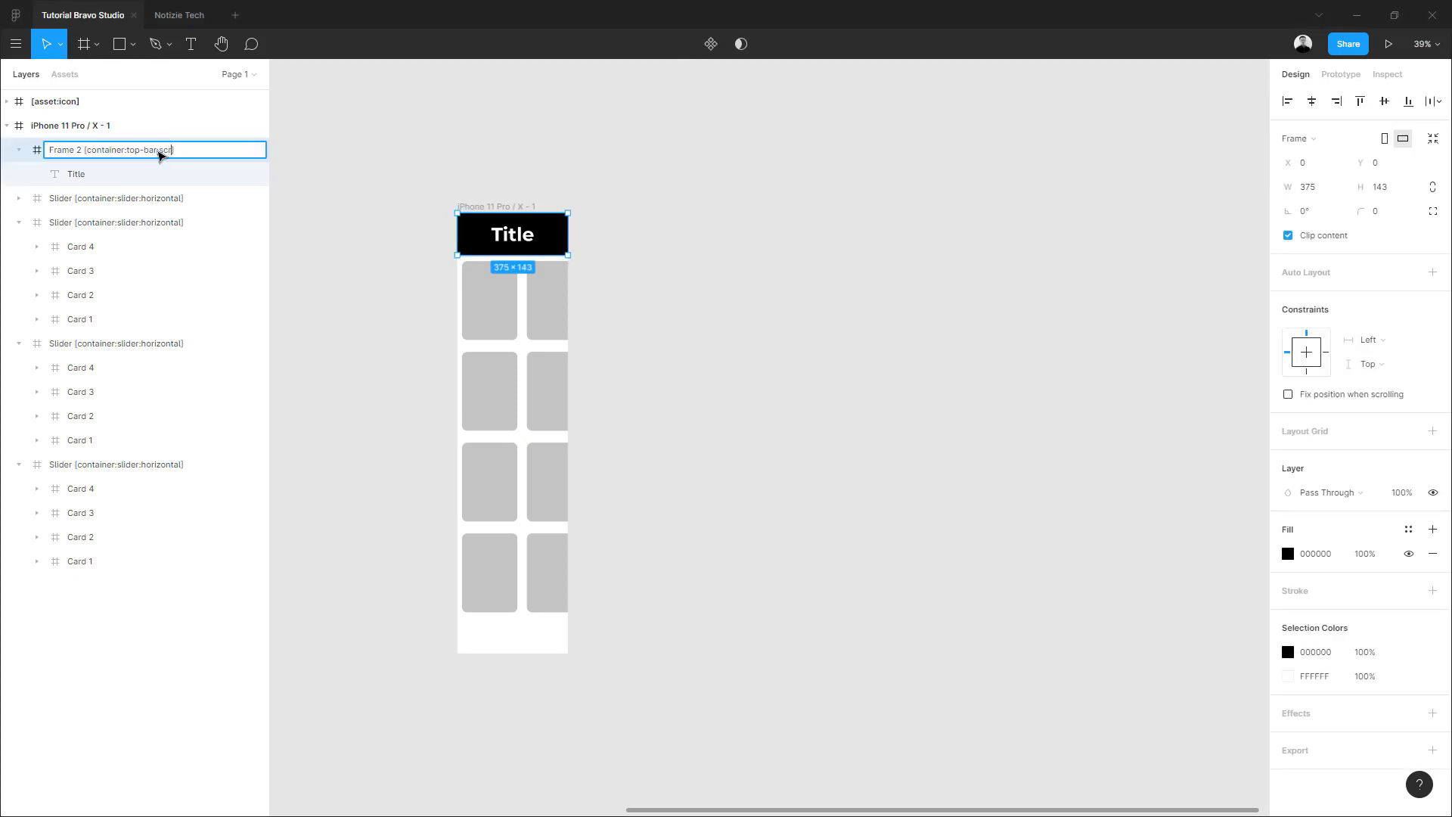
key(Return)
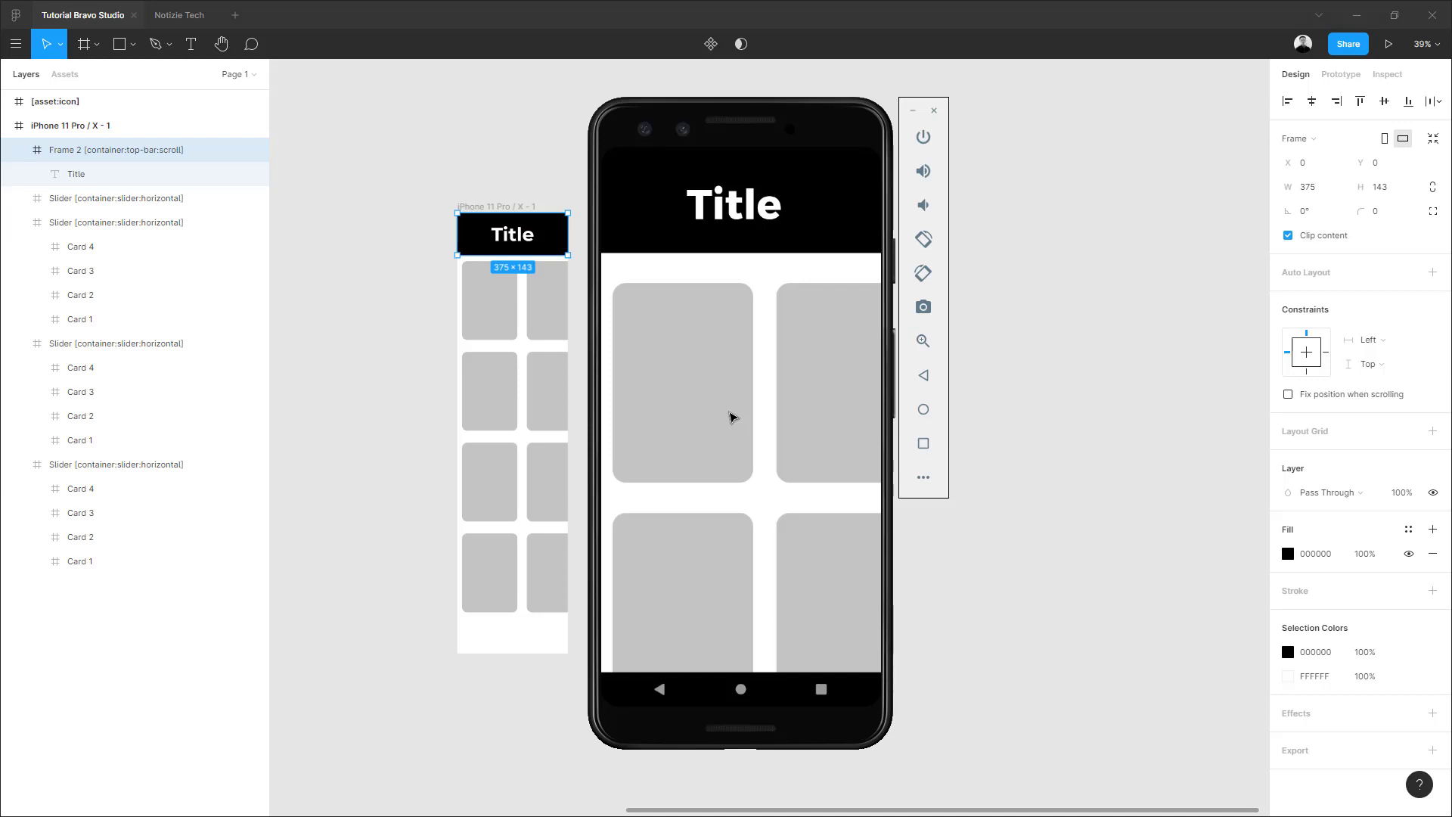
Update the emulator preview with Bravo to load the scrolling top-bar tag
click(730, 416)
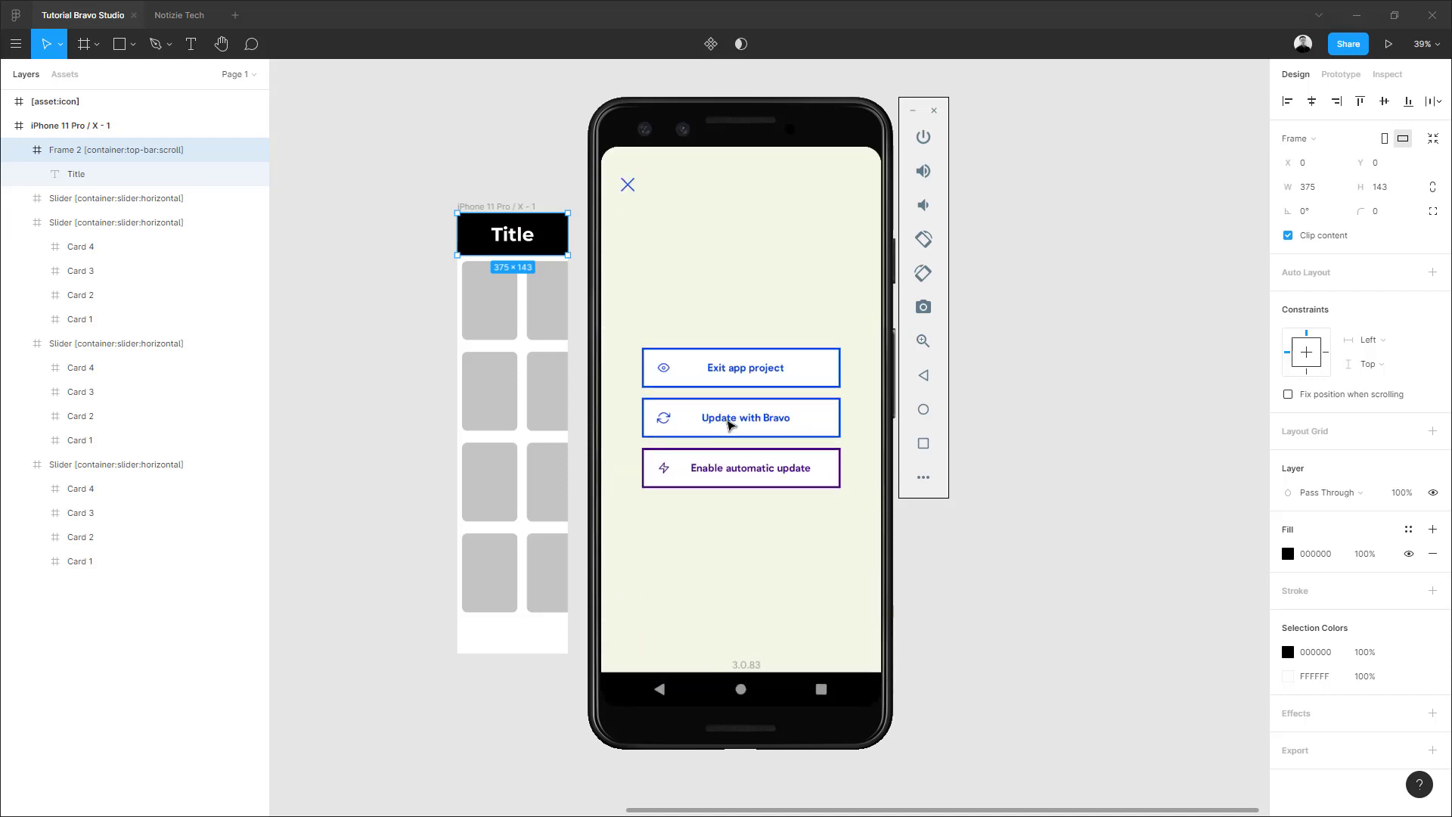
click(730, 419)
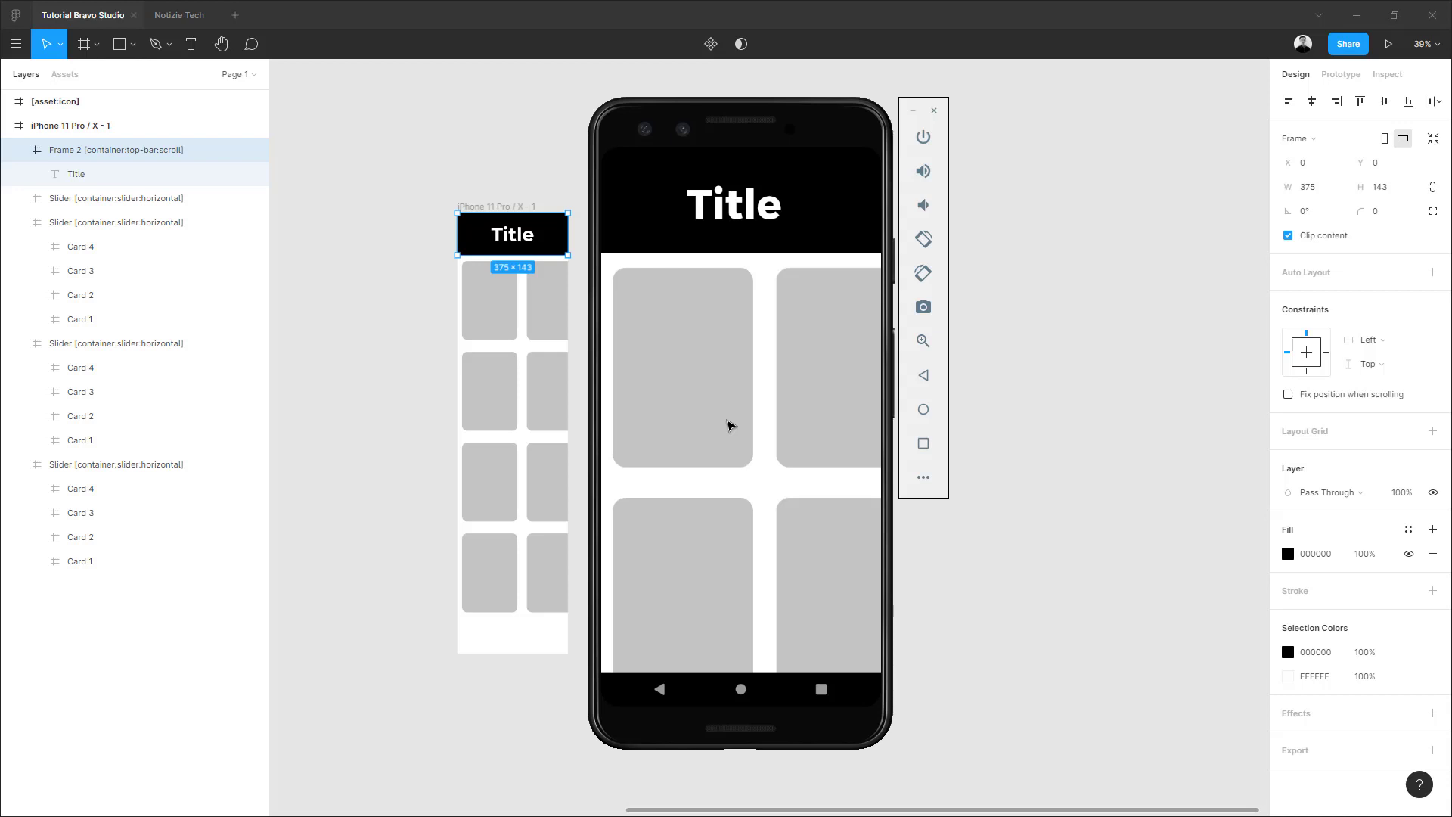
Scroll the stacked sliders in the emulator preview to examine the top bar with its scroll tag
drag(730, 428, 739, 310)
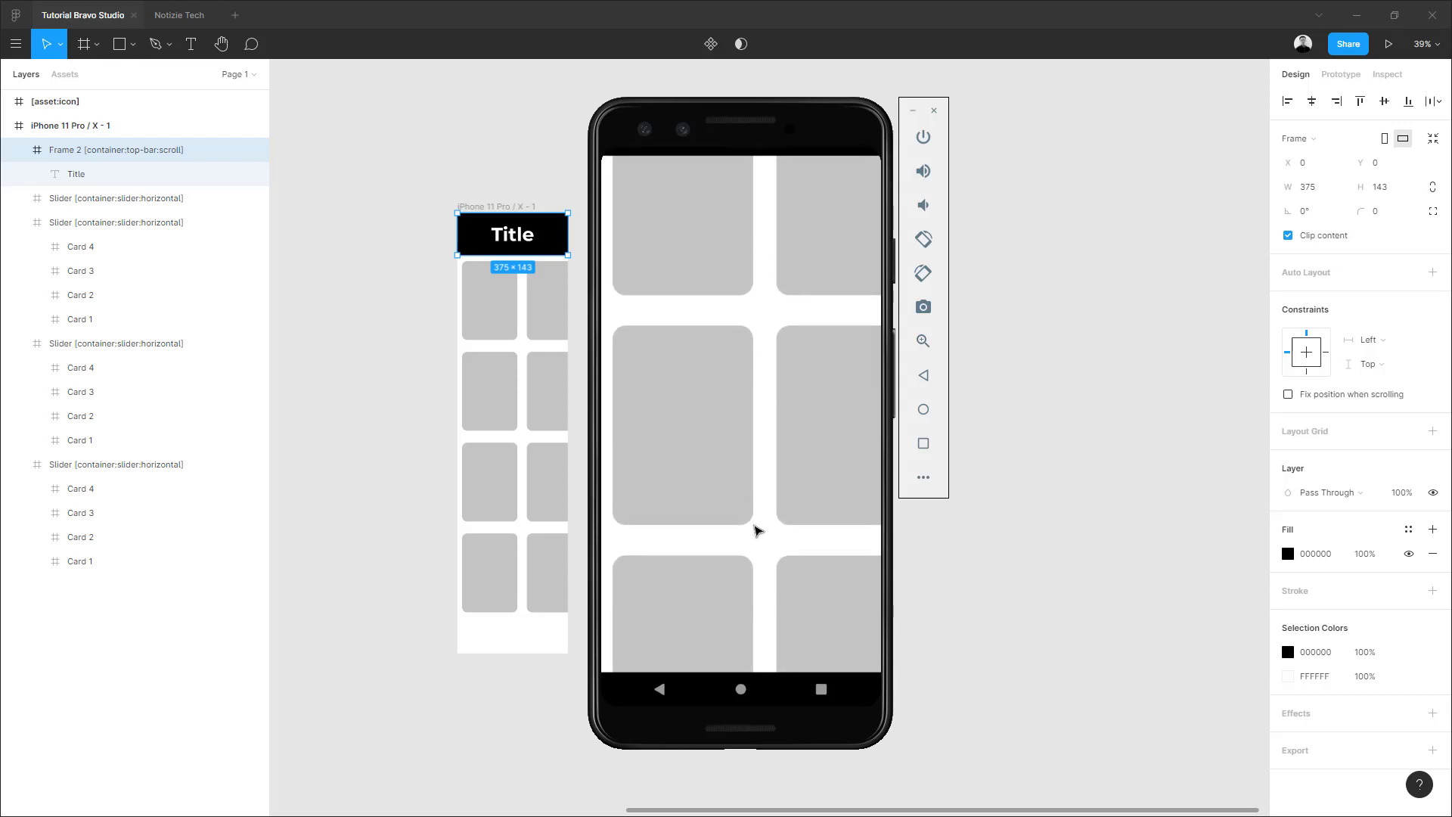
drag(756, 529, 762, 292)
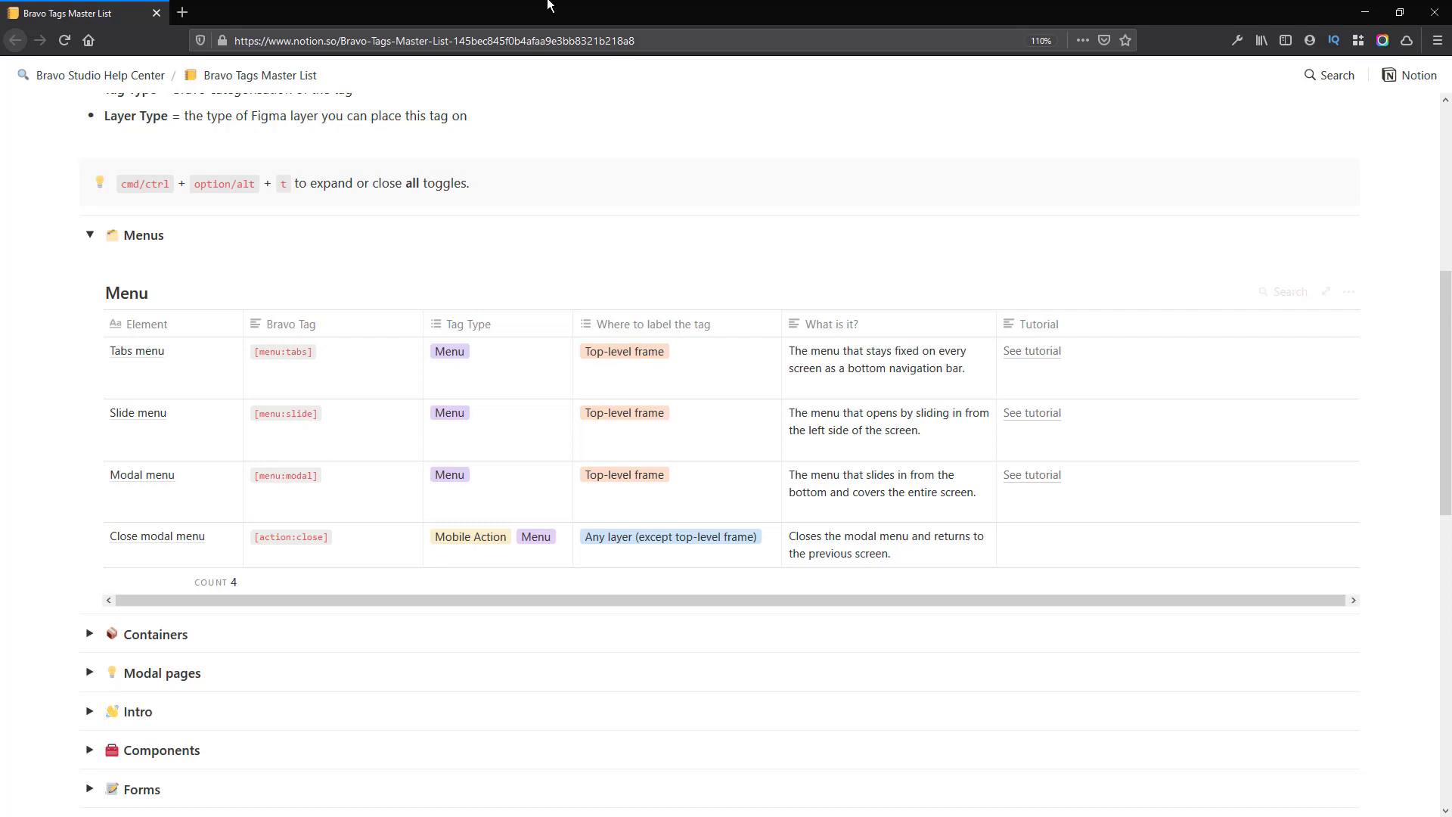
Leave the Bravo Tags Master List for the Figma file and close the slide menu in the emulator's example app
key(super+Down)
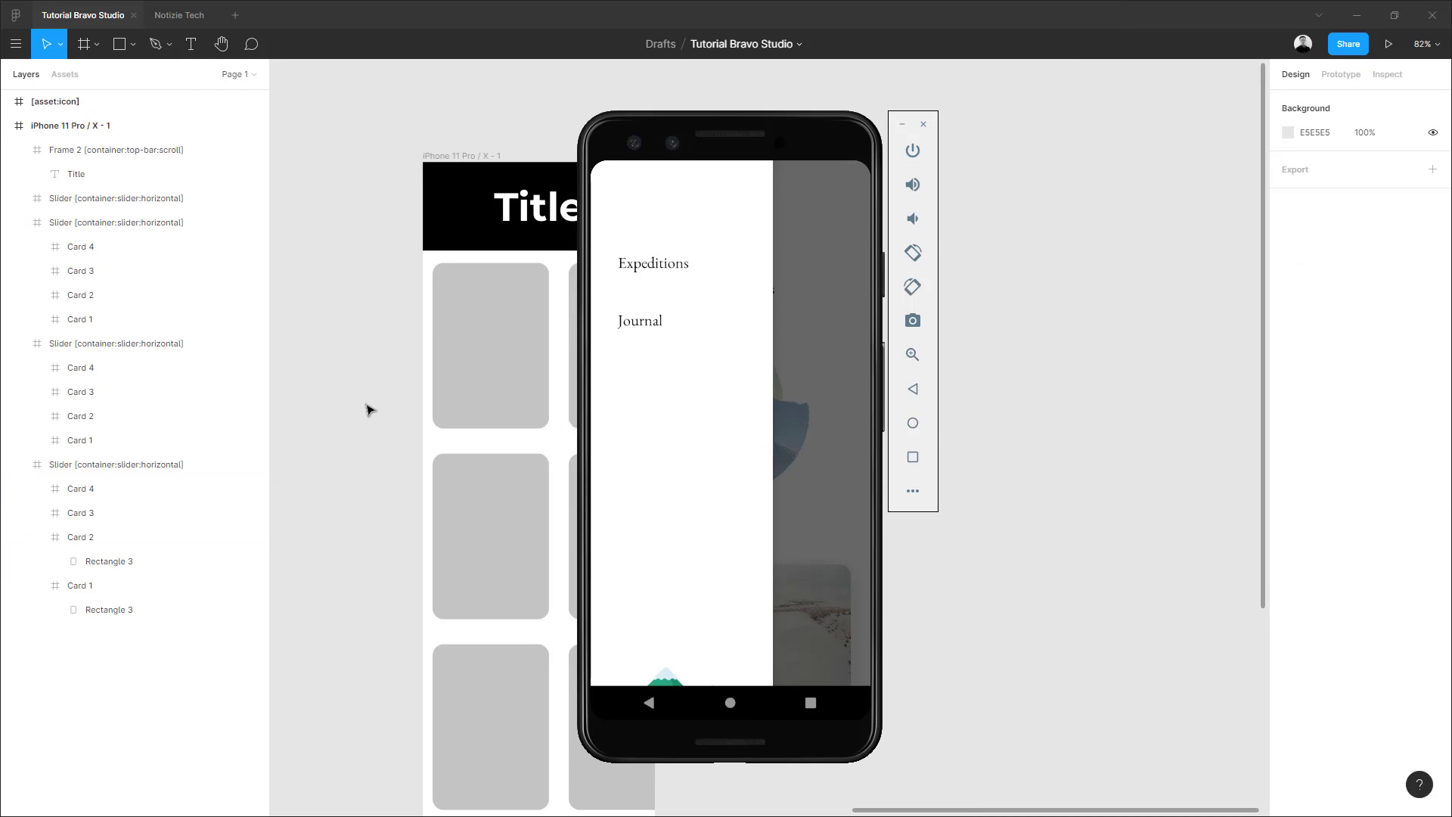
click(789, 406)
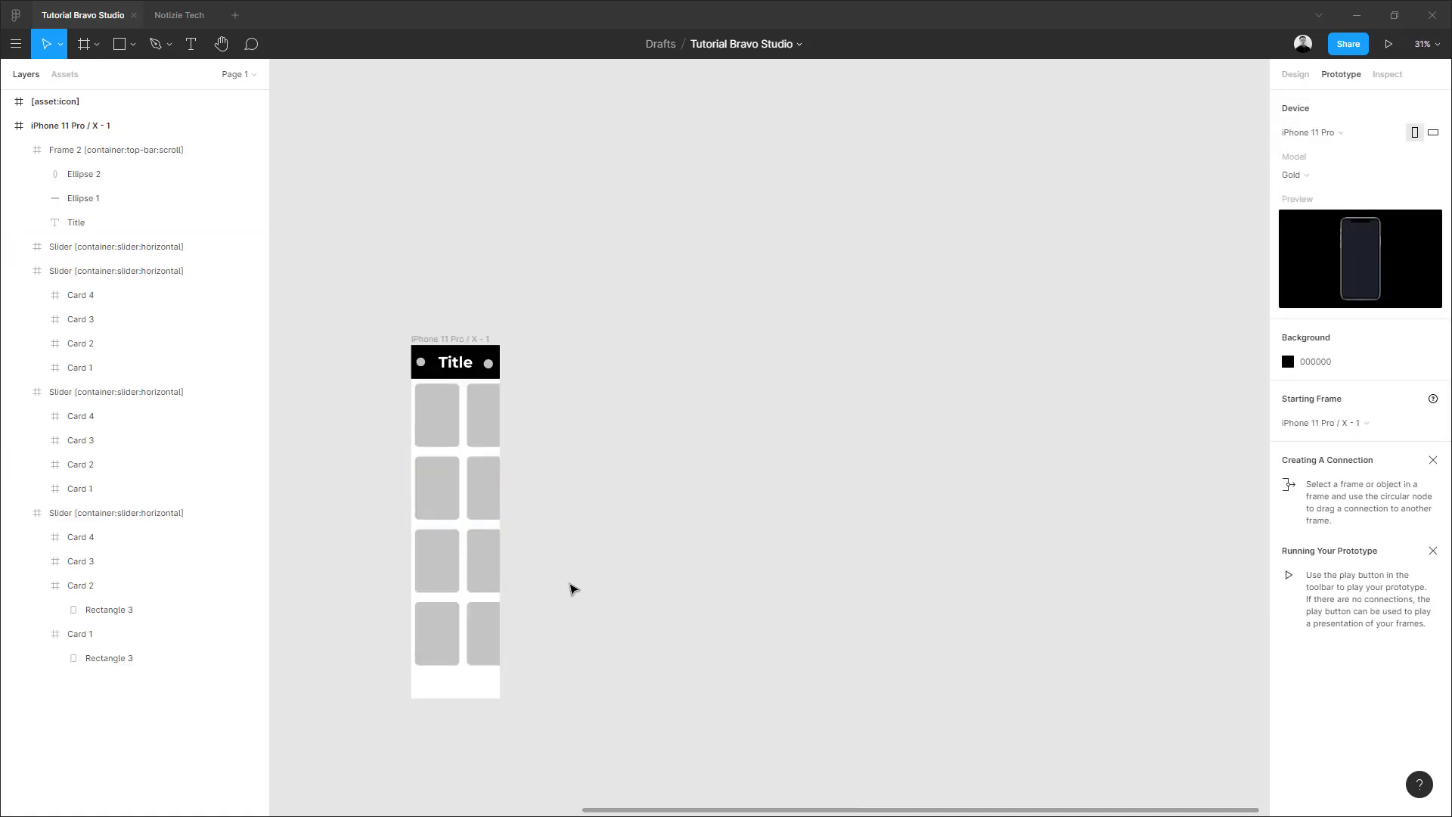
Add a second iPhone 11 Pro / X frame and align it beside the first screen
scroll(631, 459, down, 1)
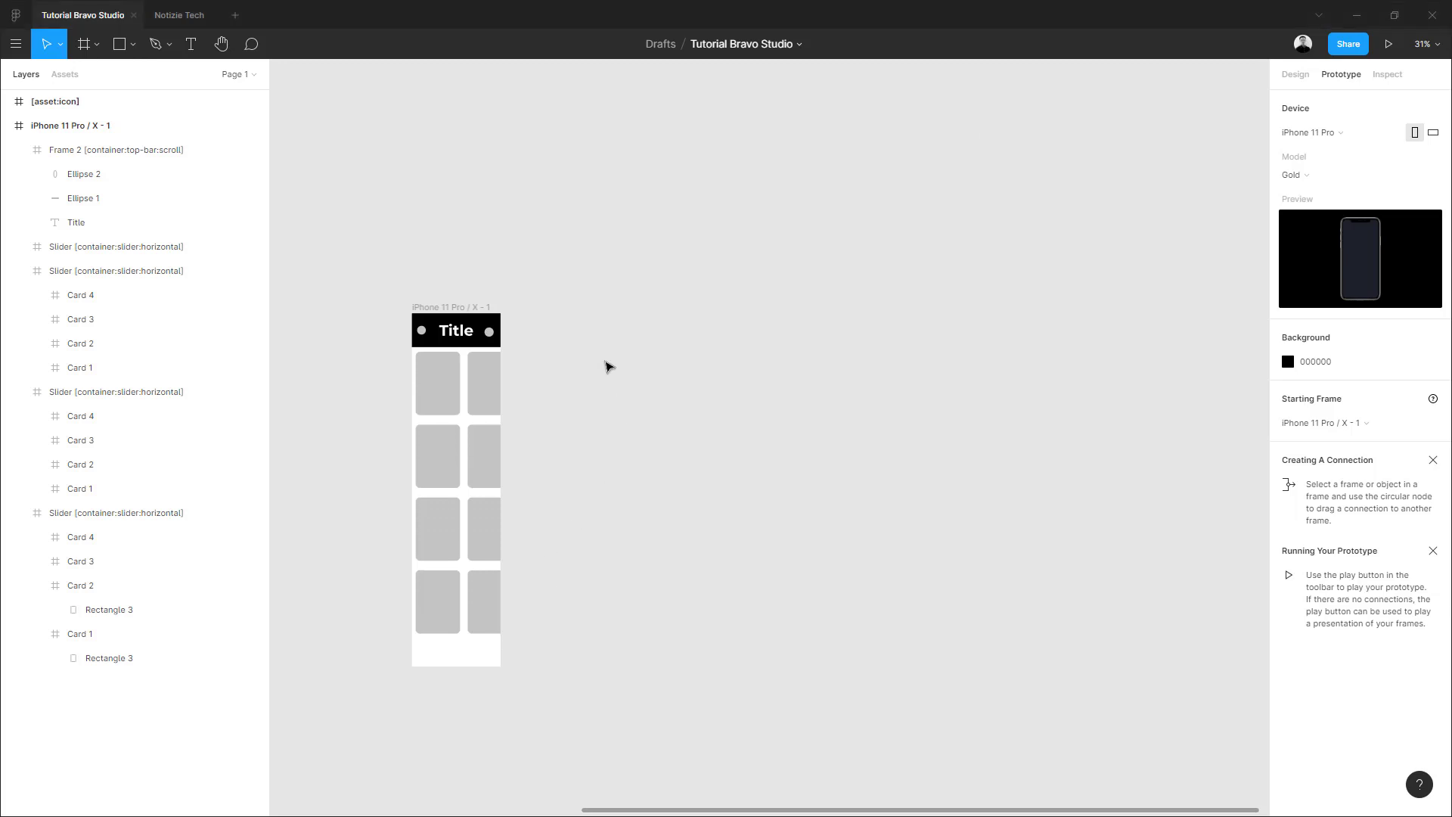
key(f)
click(1319, 154)
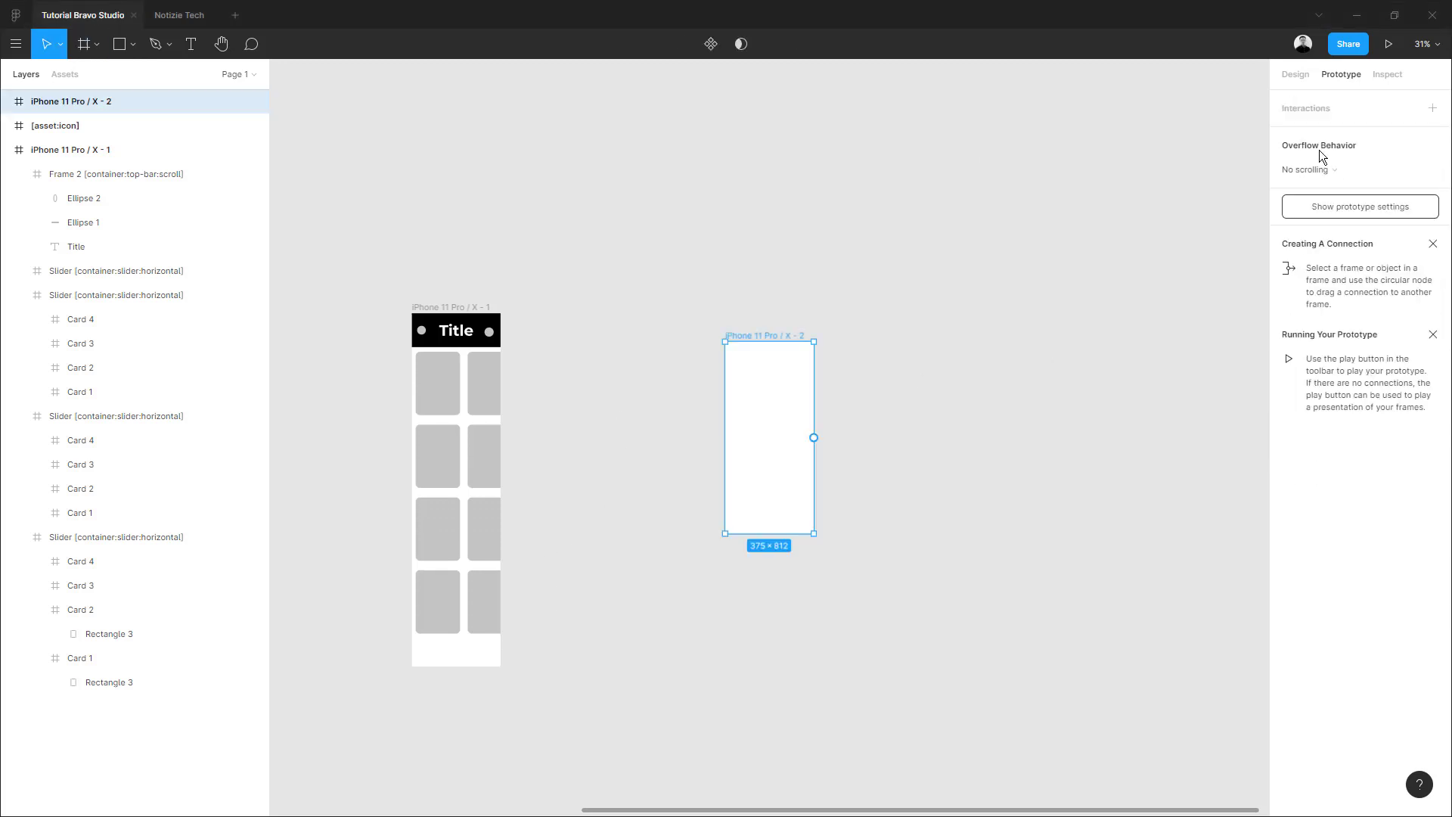
drag(756, 337, 583, 307)
click(1301, 74)
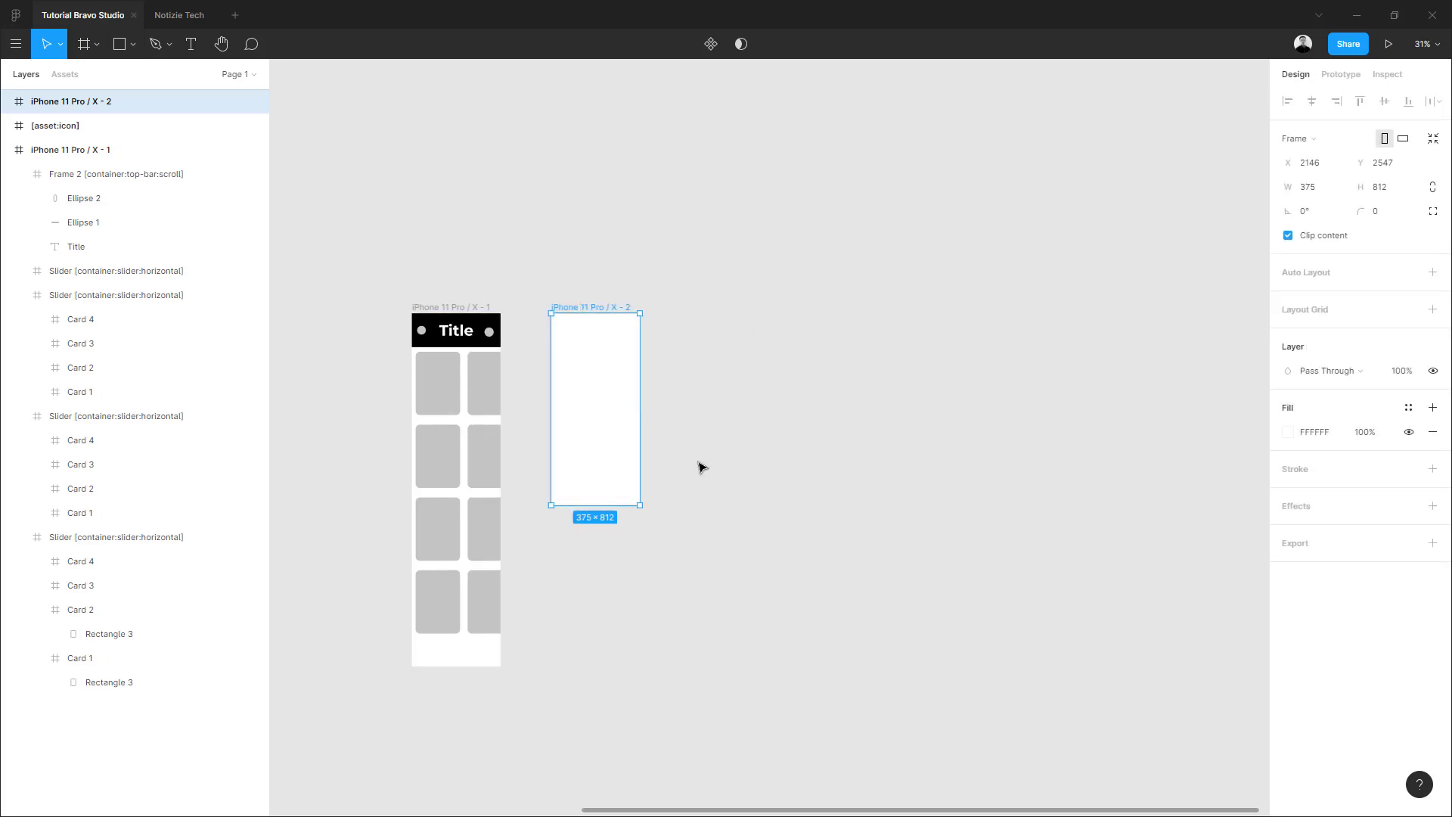
Draw a 375 × 79 frame below the empty second screen for the tab bar
key(f)
mouse_move(565, 475)
mouse_down()
mouse_move(643, 493)
mouse_move(587, 479)
mouse_move(563, 492)
mouse_up()
scroll(593, 484, up, 5)
drag(680, 488, 629, 525)
scroll(650, 484, down, 2)
ctrl+scroll(576, 568, up, 5)
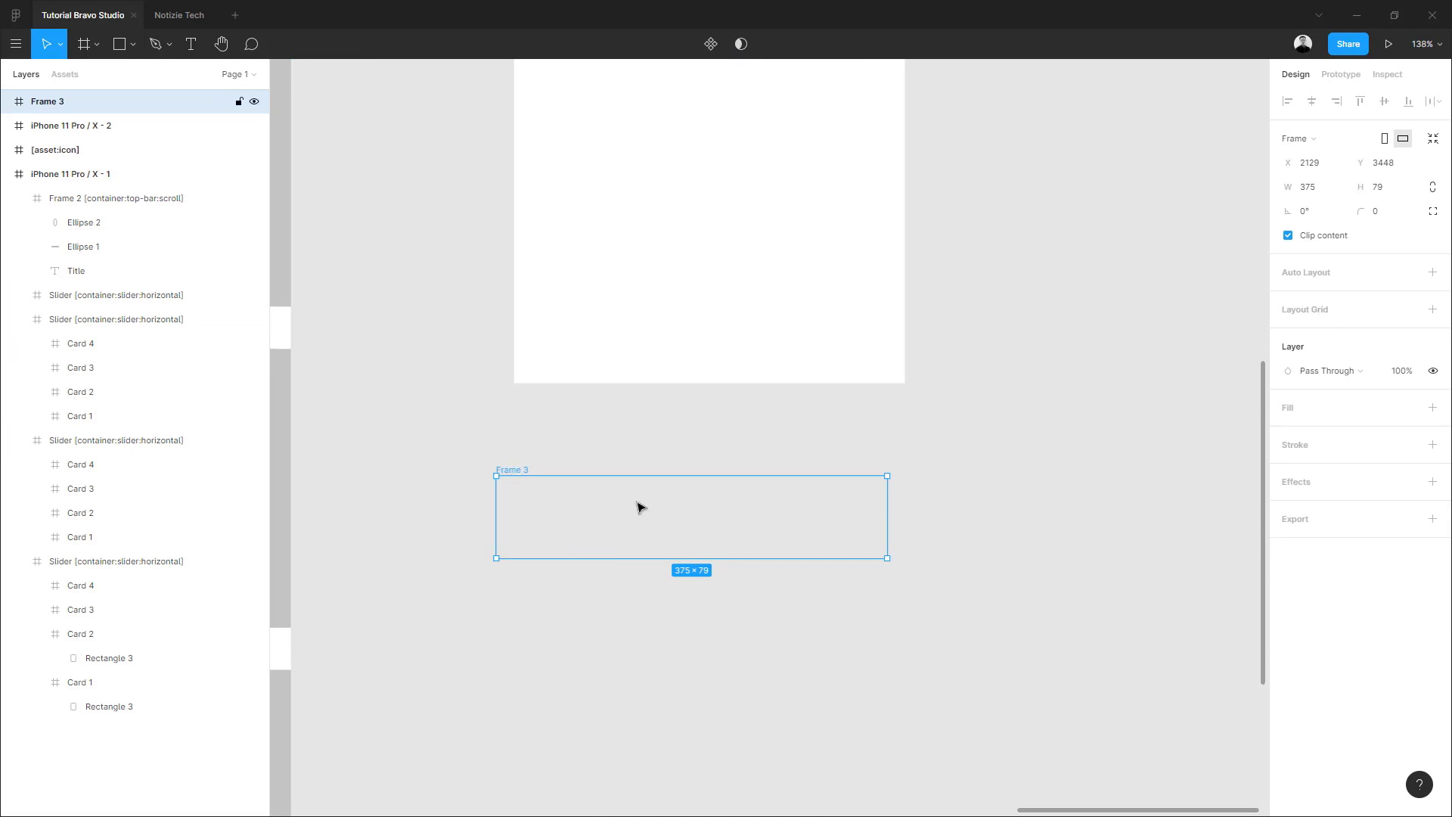
Draw a 125 × 79 frame inside the tab bar frame, flush with its left edge
key(f)
mouse_move(669, 503)
mouse_down()
mouse_move(591, 552)
mouse_move(545, 502)
mouse_move(628, 558)
mouse_up()
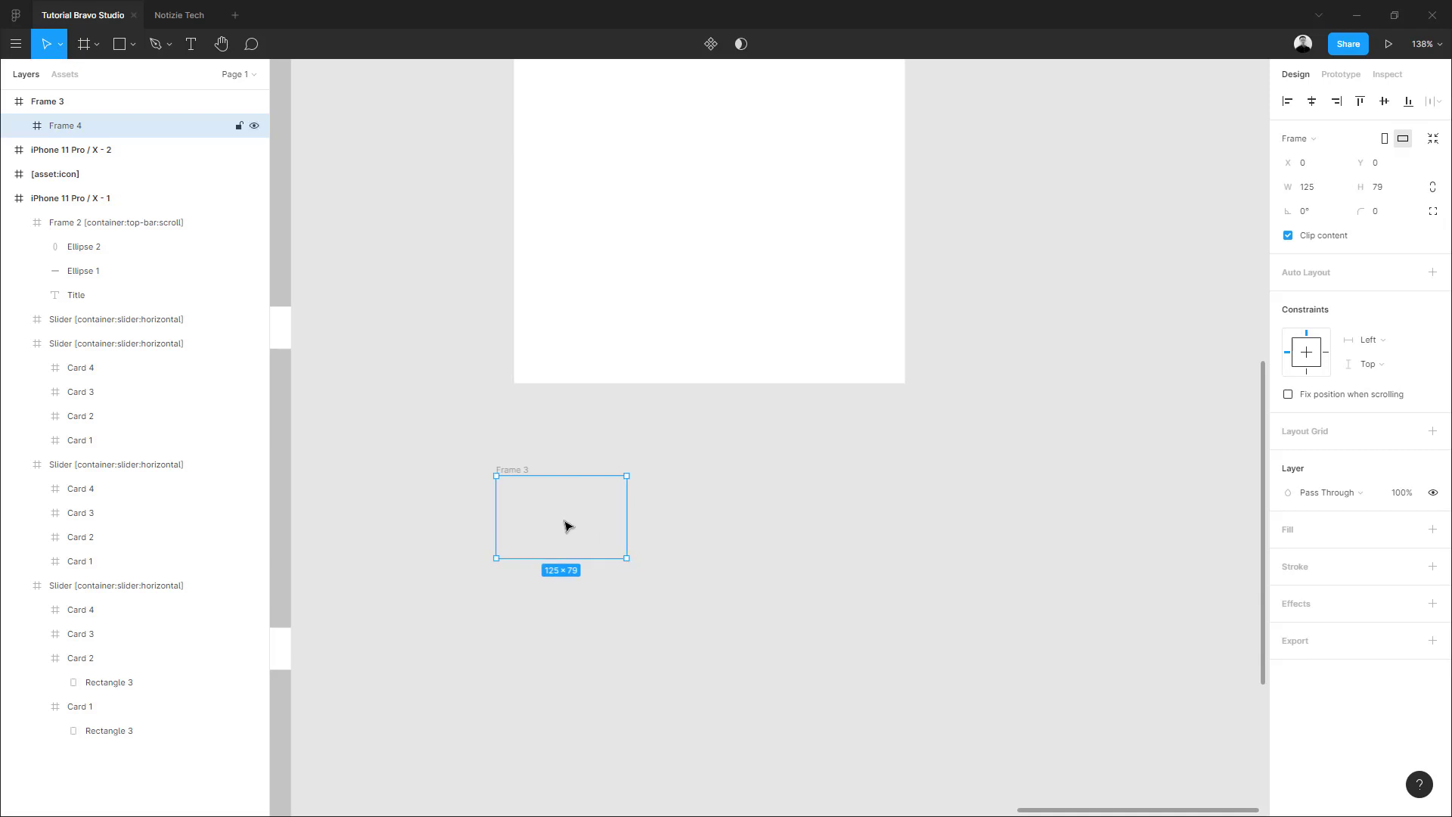
drag(568, 526, 587, 529)
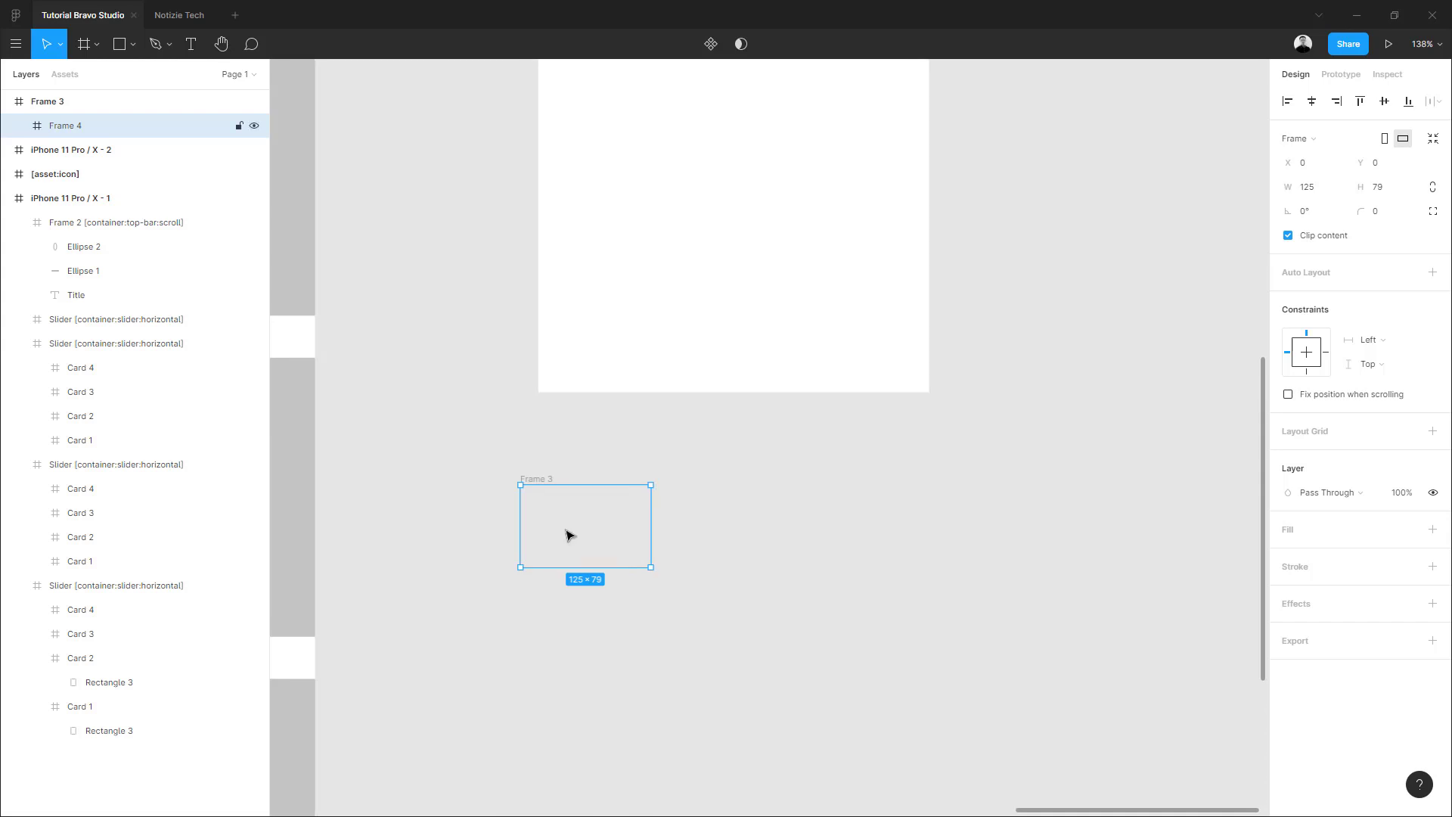
Add the text Home to the 125 × 79 frame and centre it at X 34, Y 29
key(t)
click(565, 537)
text(Home)
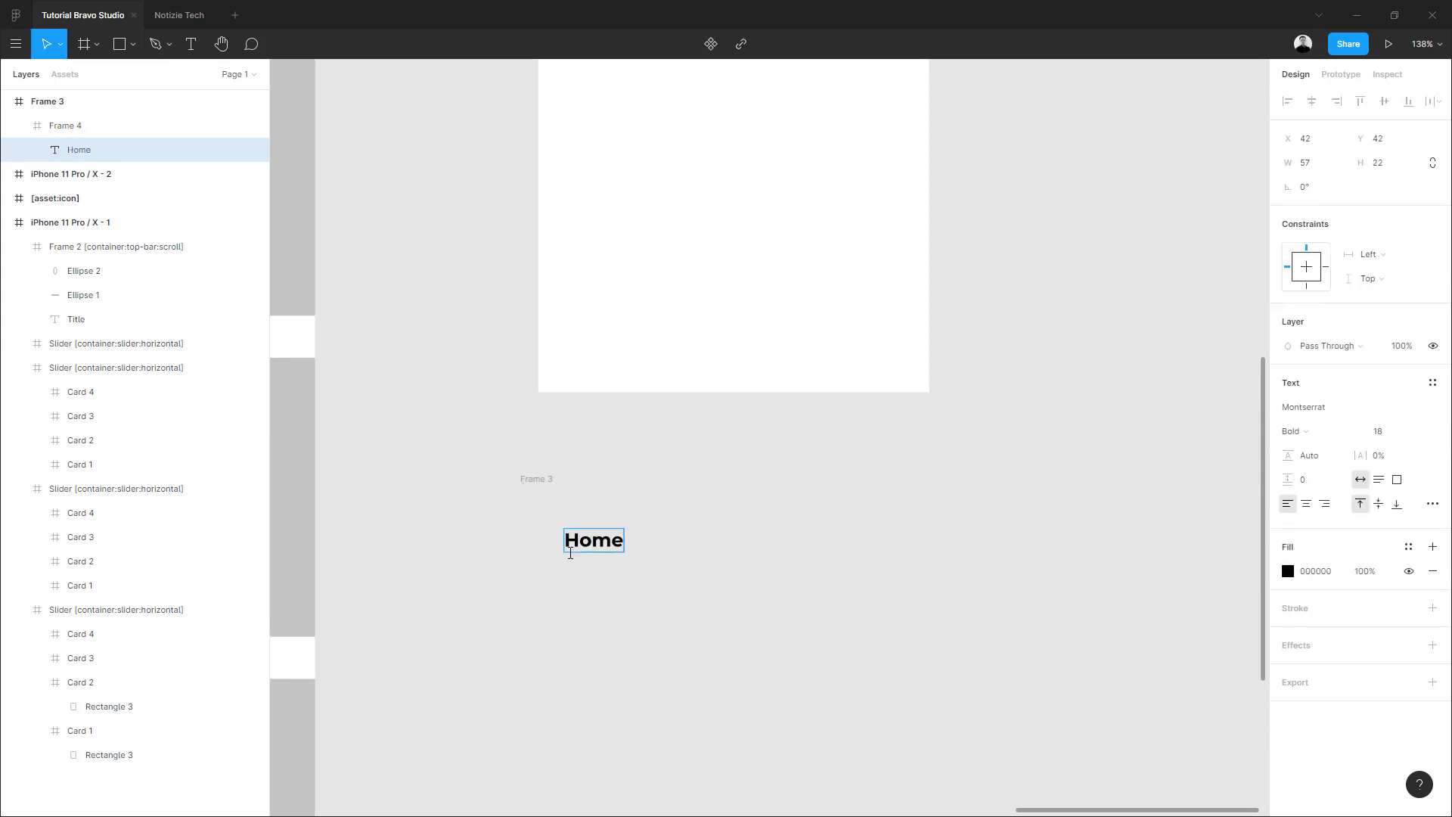
key(Escape)
mouse_move(605, 540)
mouse_down()
mouse_move(588, 526)
mouse_move(600, 529)
mouse_up()
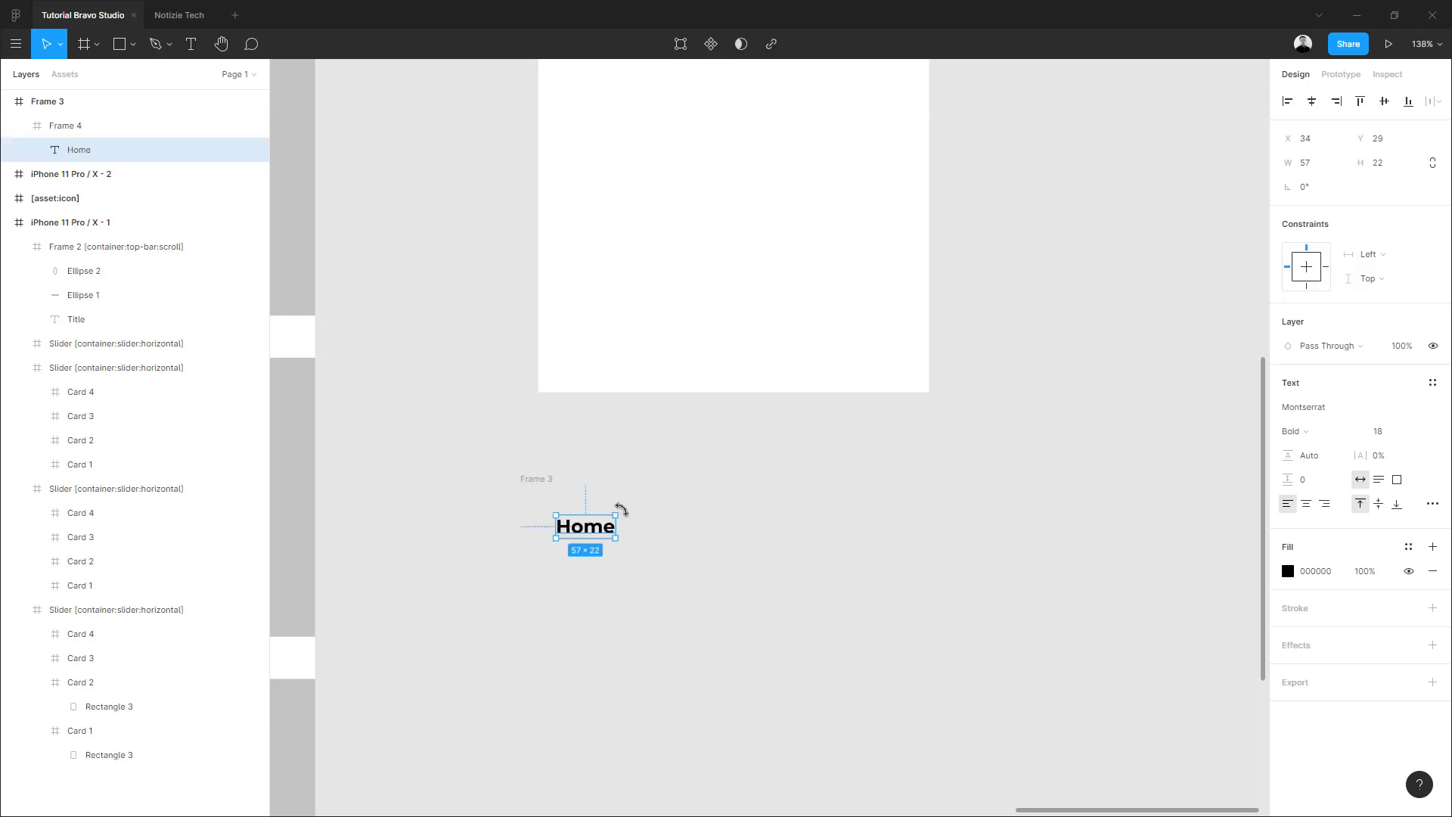
Duplicate the Home tab frame twice within the tab bar, placing the copies at X 125 and X 250
click(71, 126)
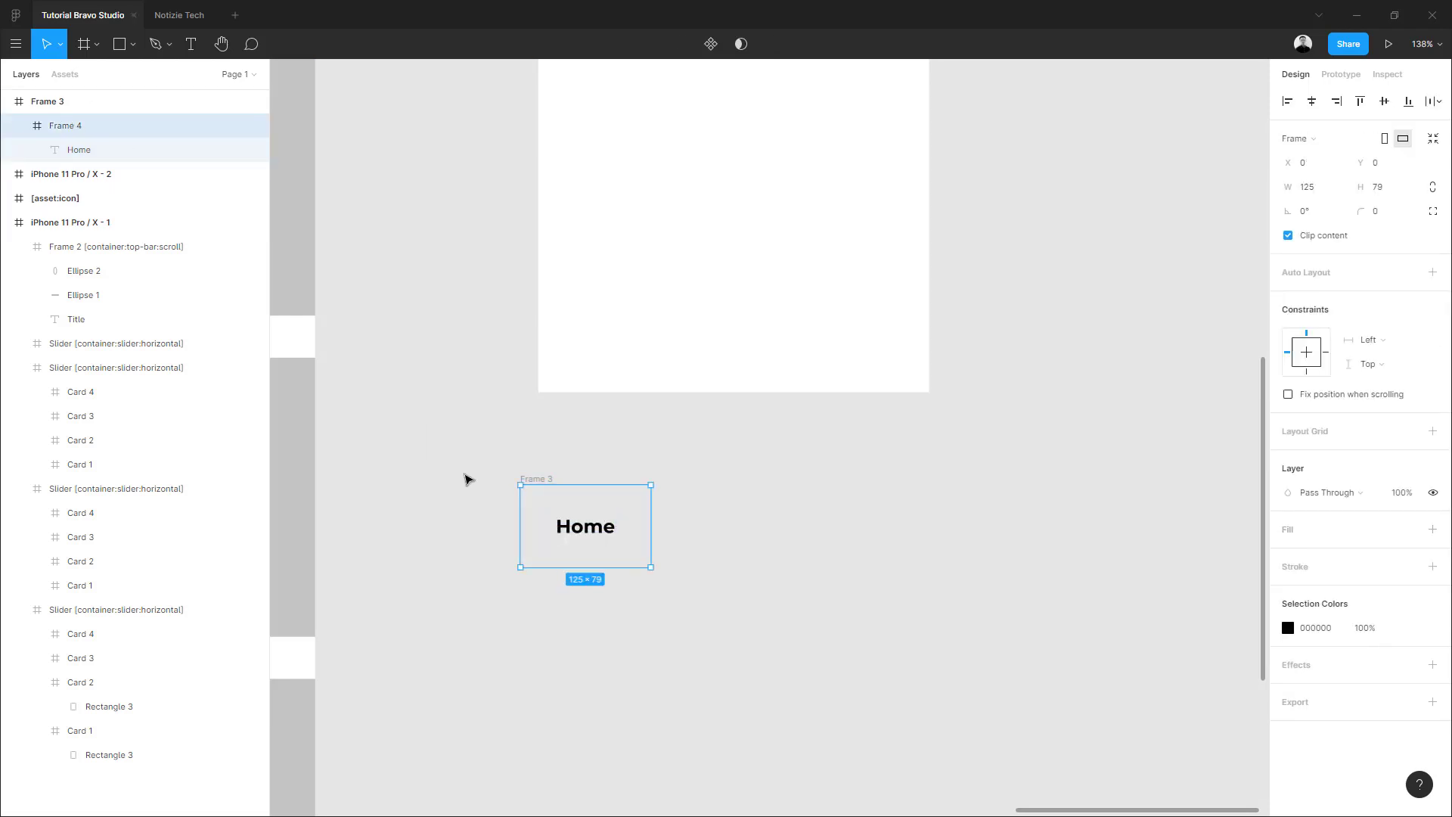
key(ctrl+v)
click(42, 153)
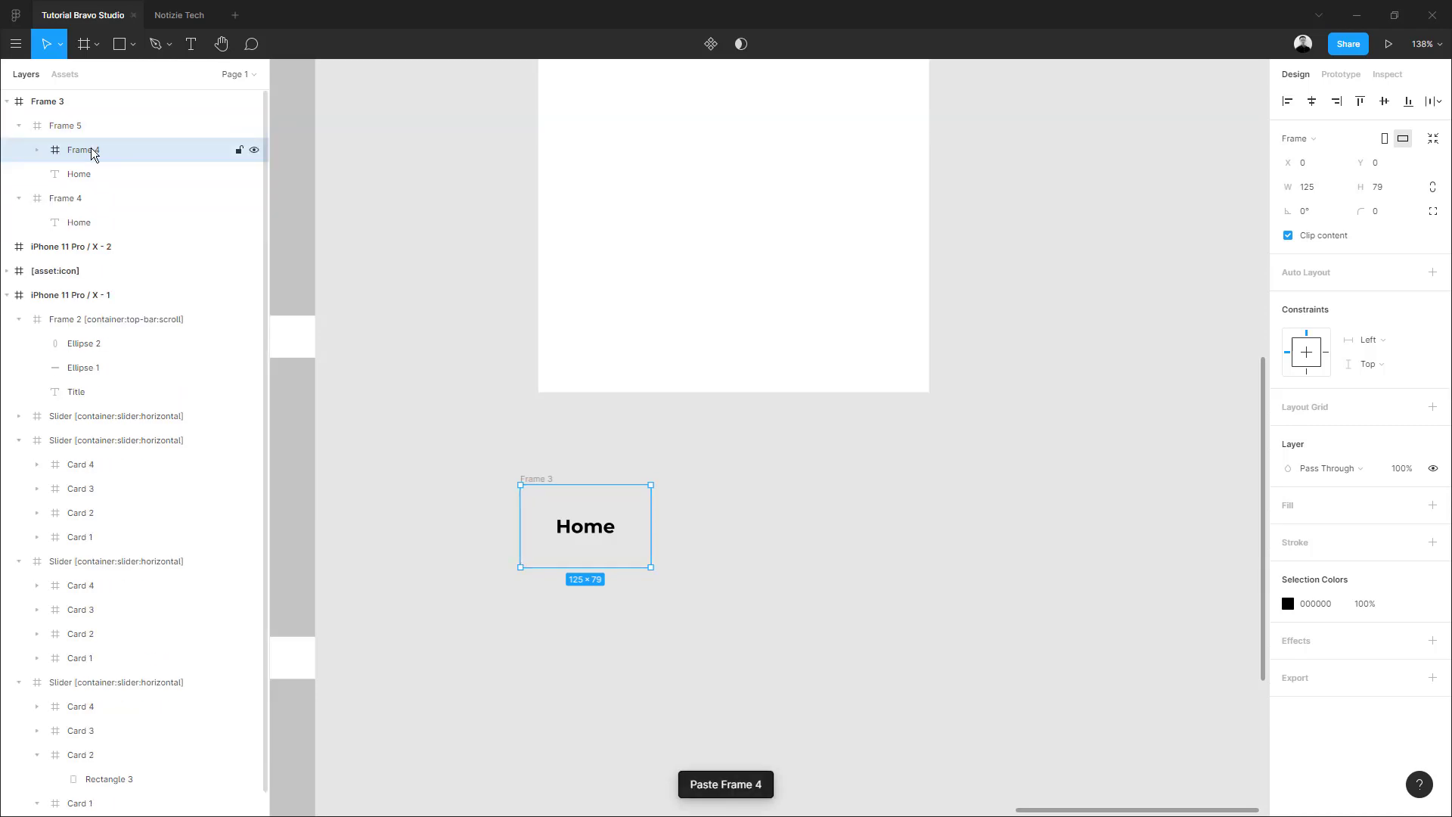
drag(87, 150, 79, 119)
drag(630, 544, 711, 540)
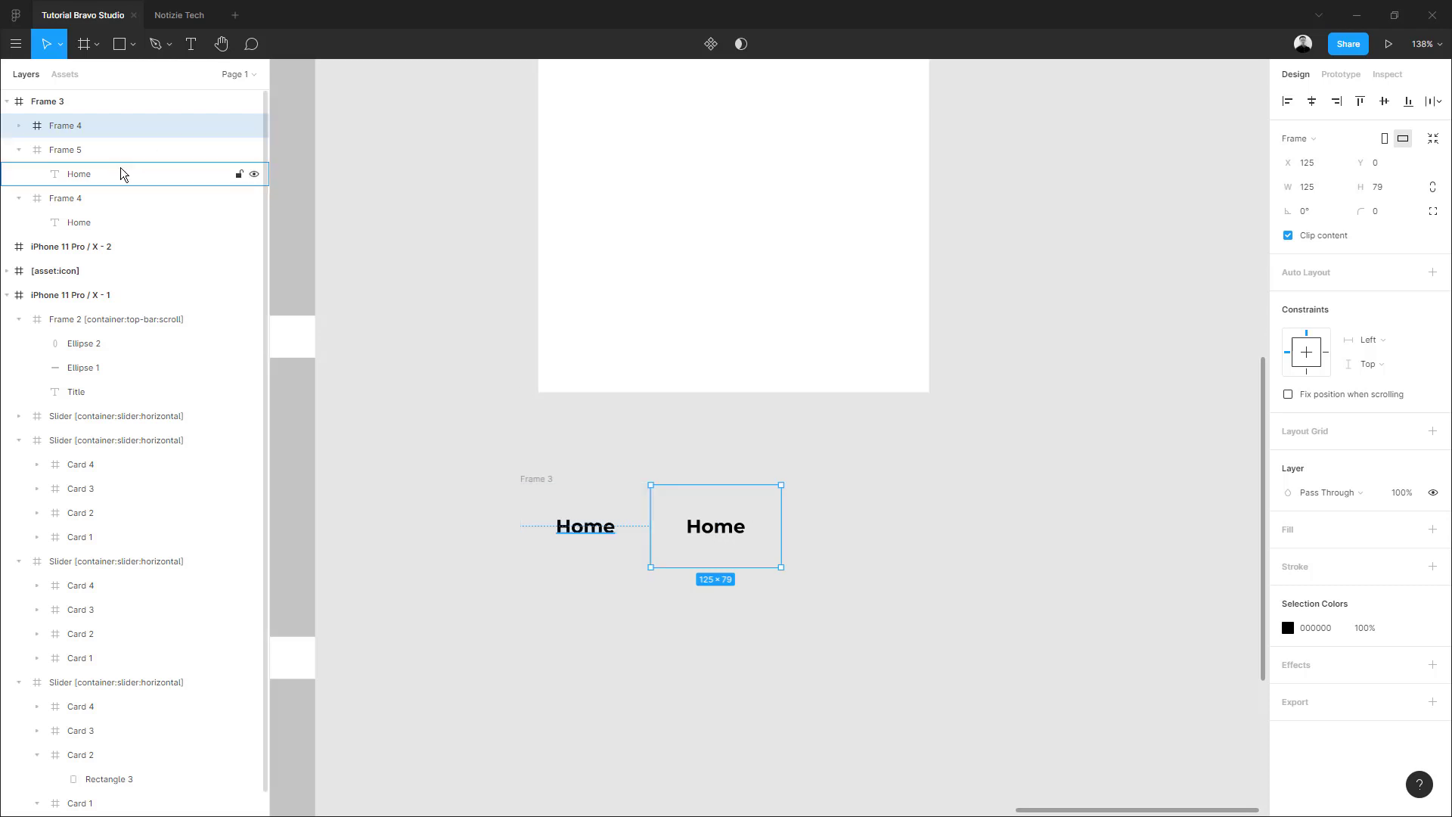
click(71, 200)
drag(556, 514, 816, 515)
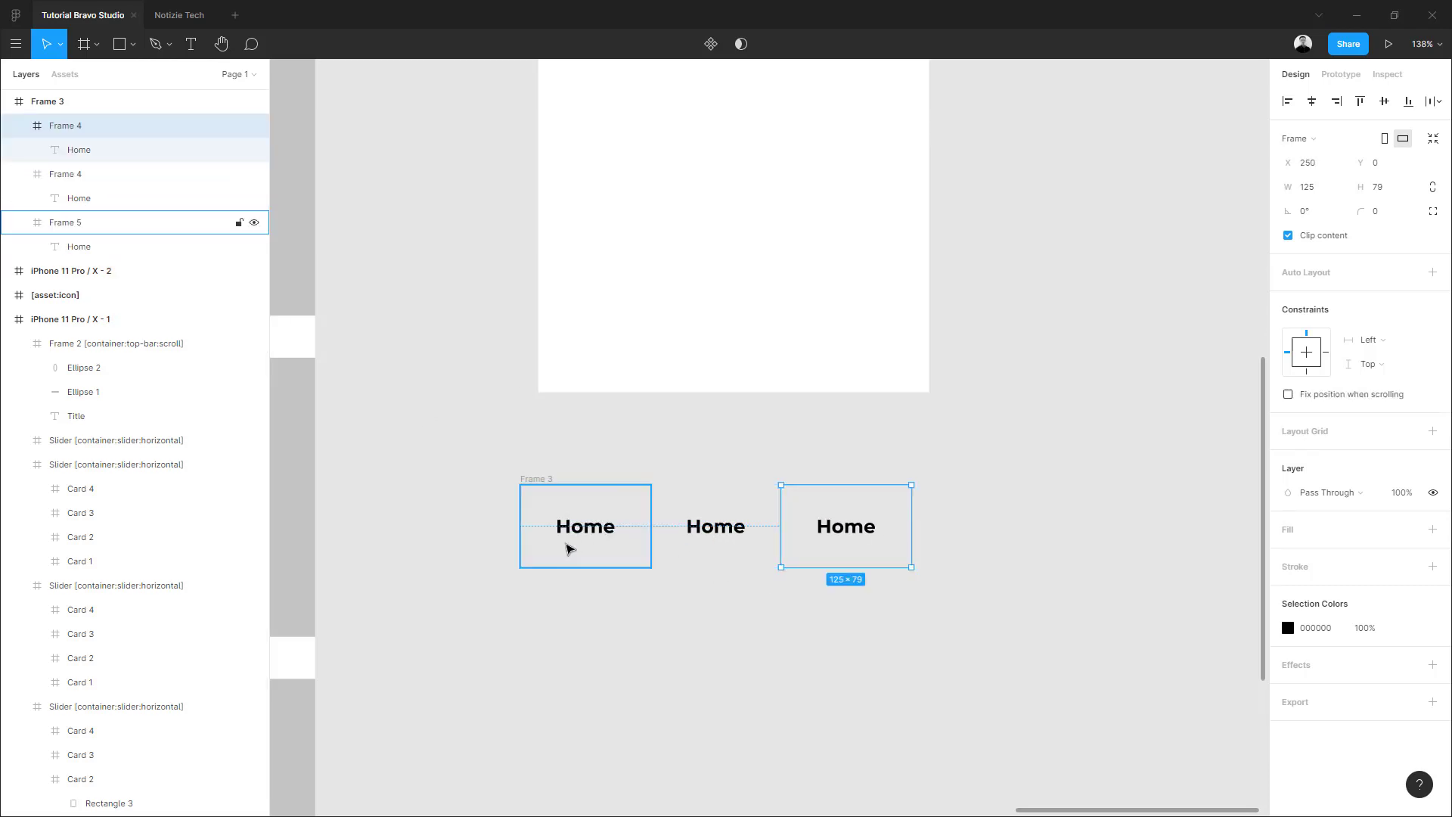
Change the middle tab's text to About
click(719, 569)
click(724, 535)
double_click(724, 535)
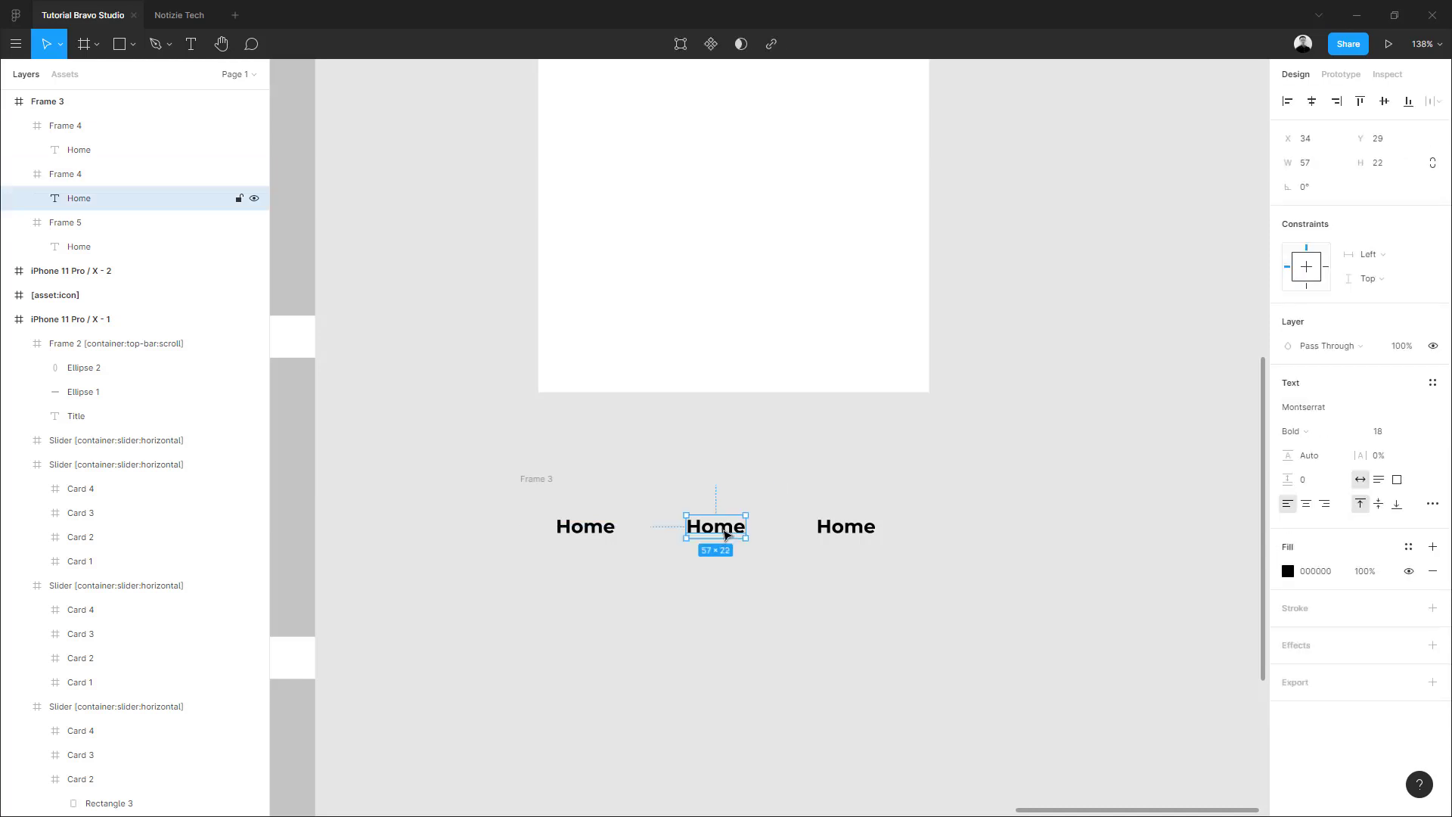
double_click(724, 535)
text(Ab)
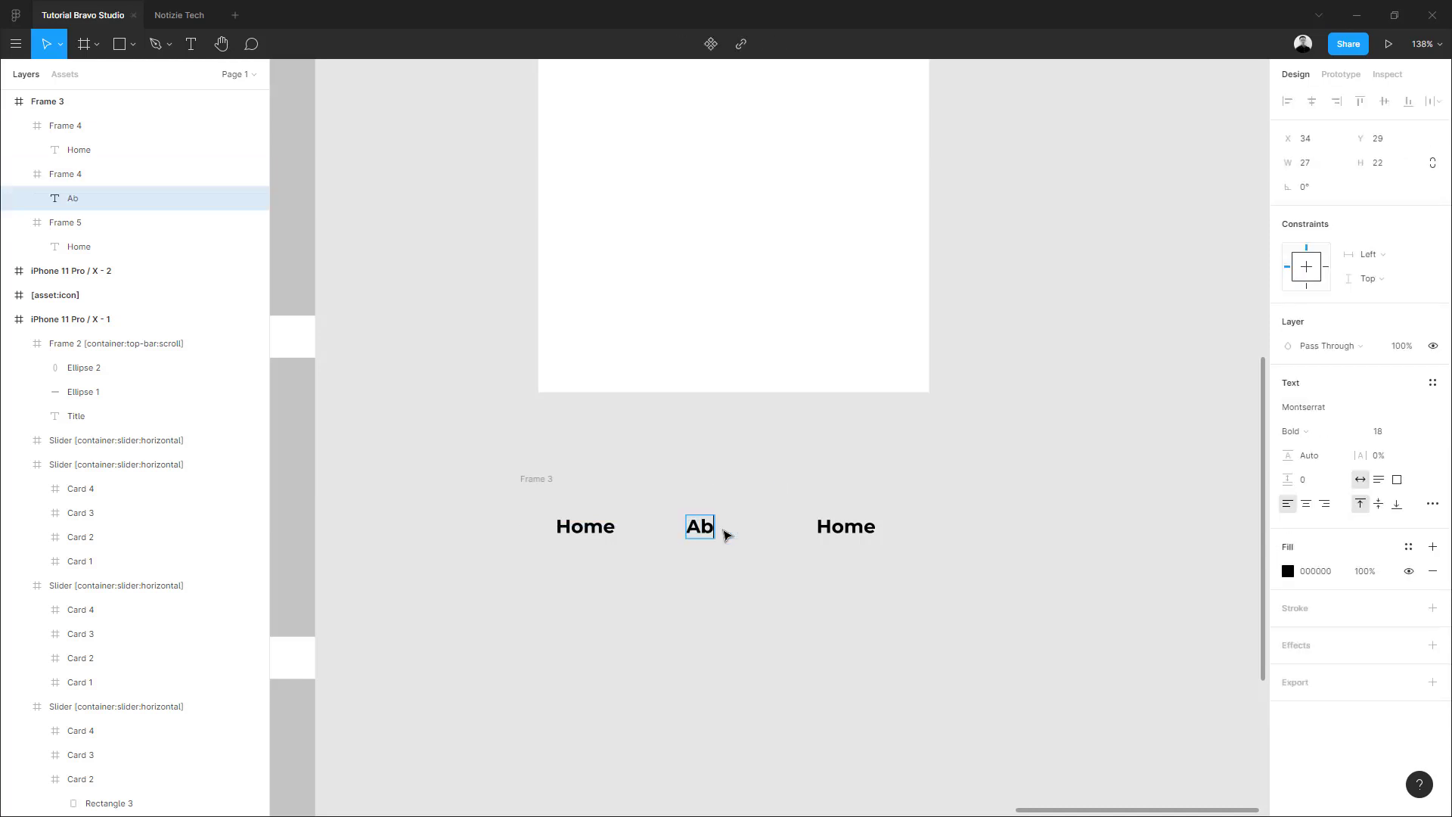
text(out)
key(Escape)
Move the tab bar frame into the second screen, flush with its bottom edge at X 0, Y 733
scroll(567, 428, up, 2)
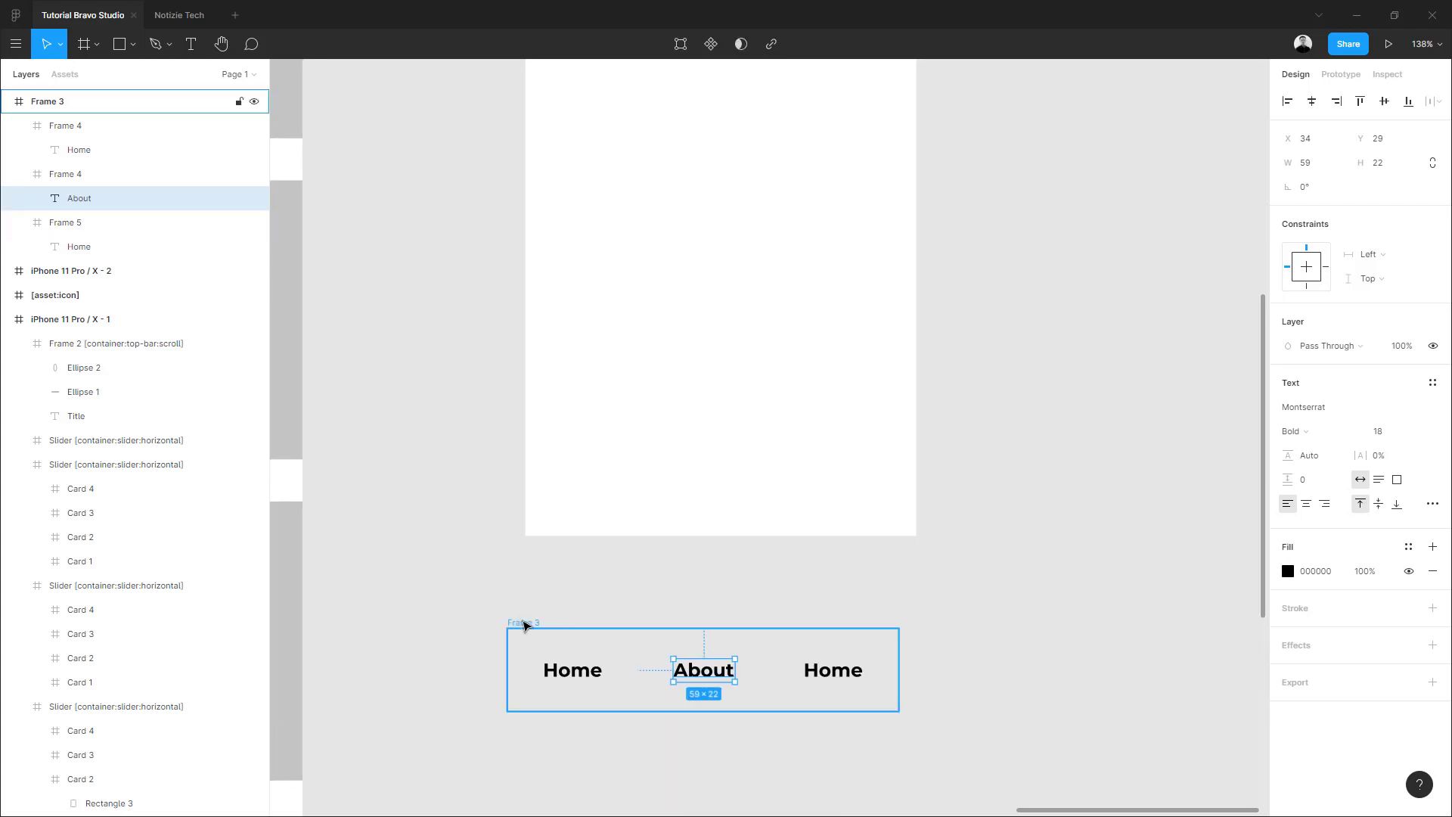
drag(524, 625, 549, 450)
click(570, 619)
scroll(598, 632, up, 2)
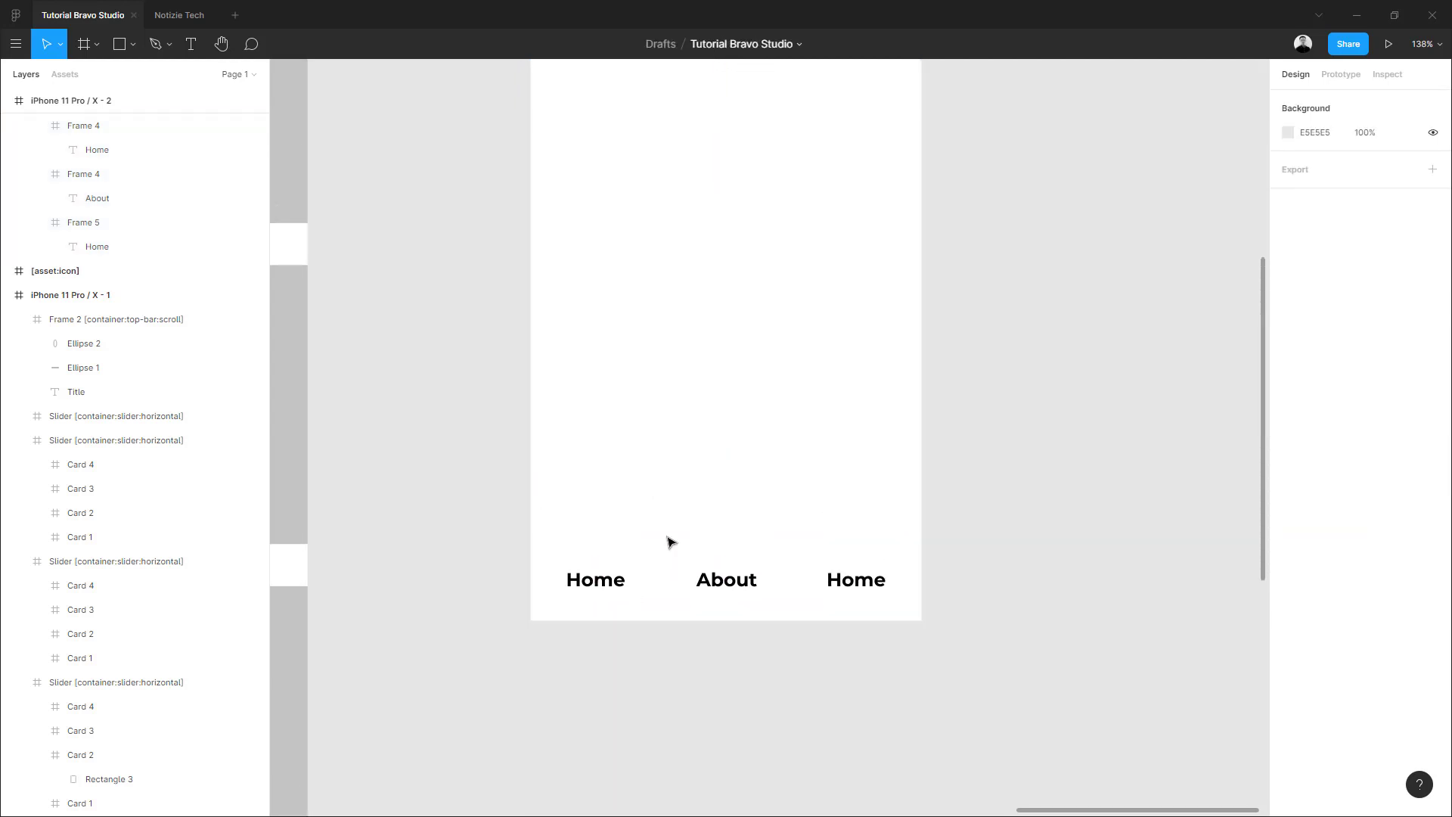
Add a solid red FF0000 fill to the tab bar frame
click(657, 579)
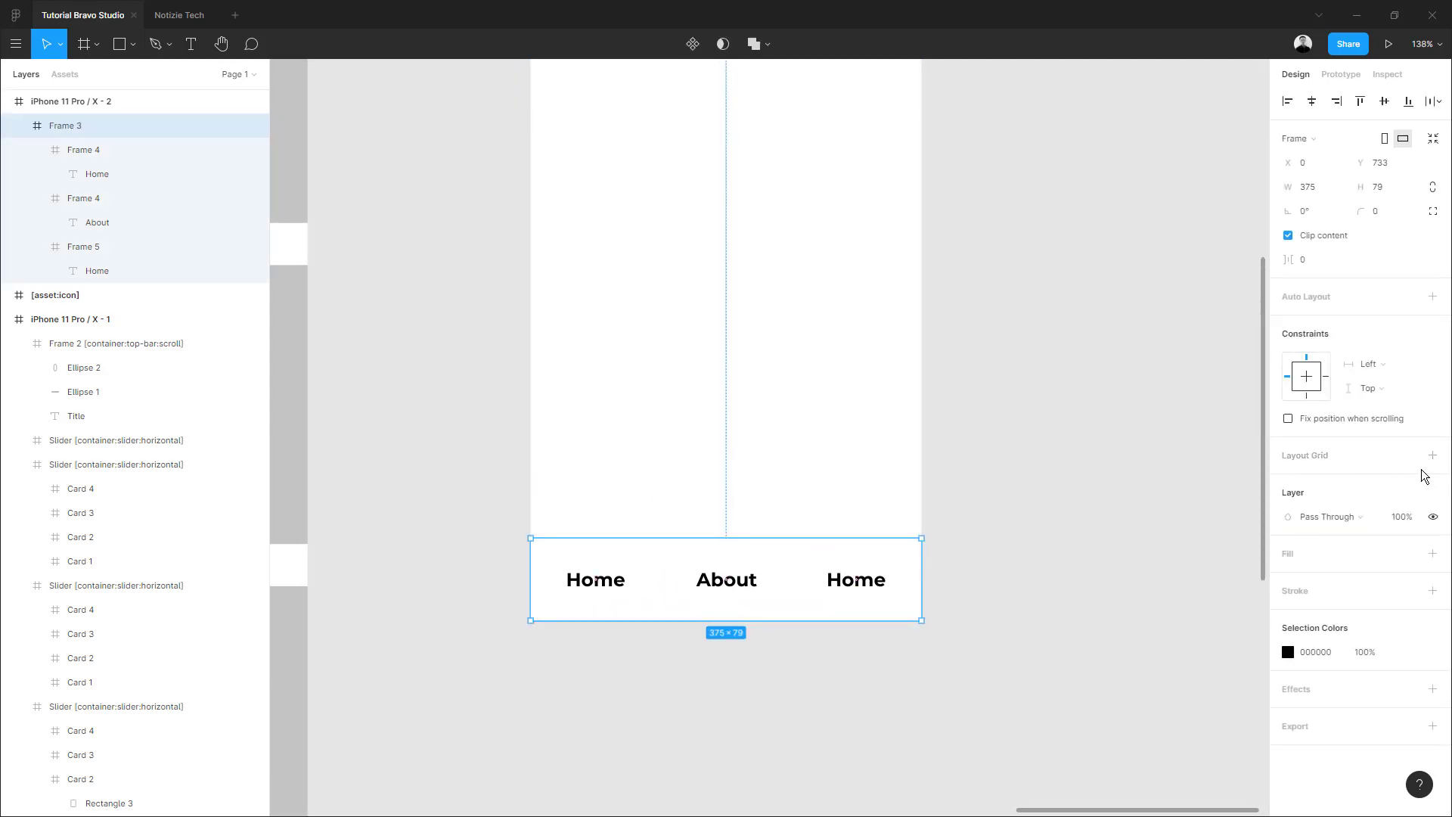
click(1433, 554)
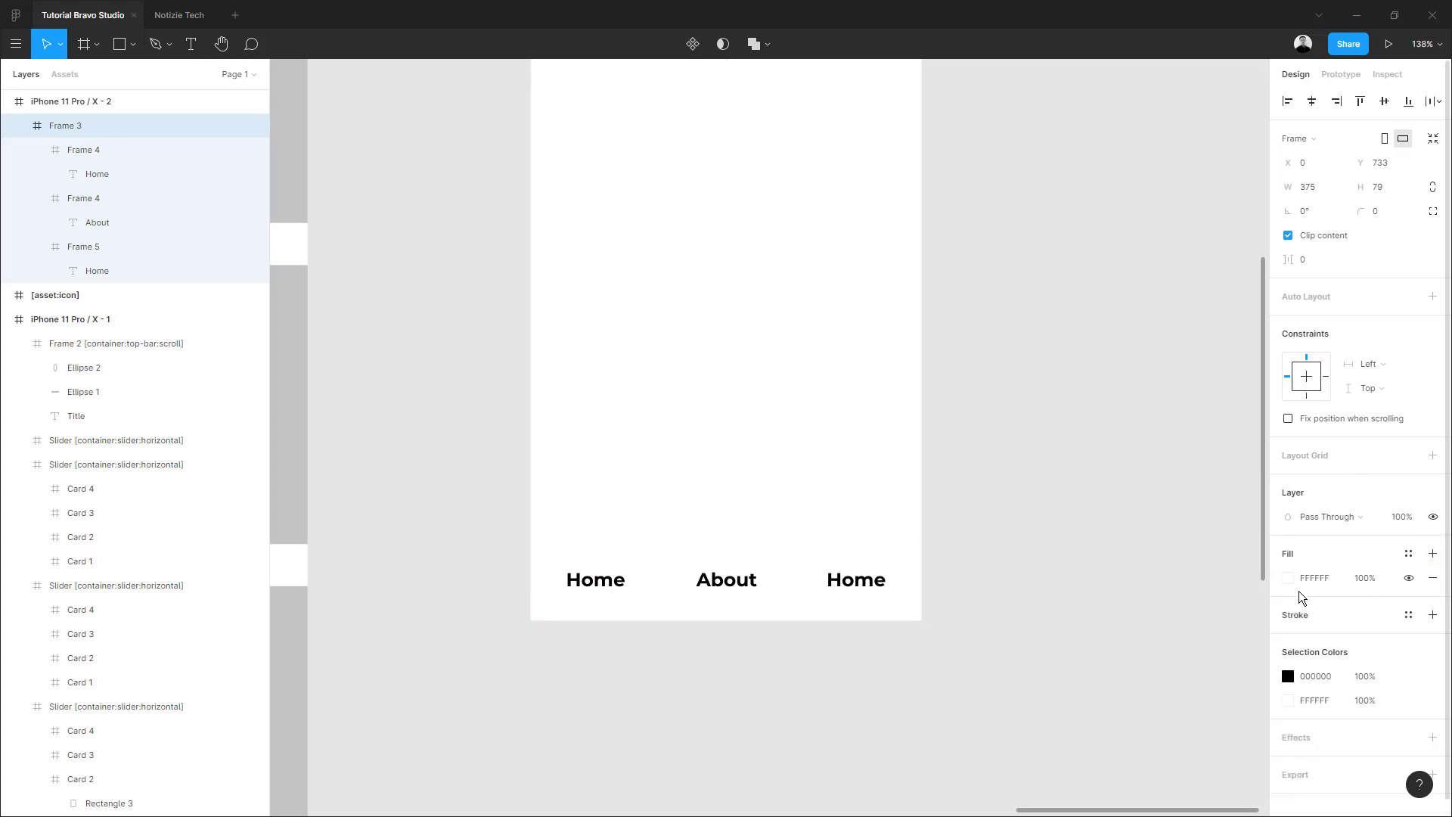
click(1289, 579)
drag(1221, 543, 1278, 397)
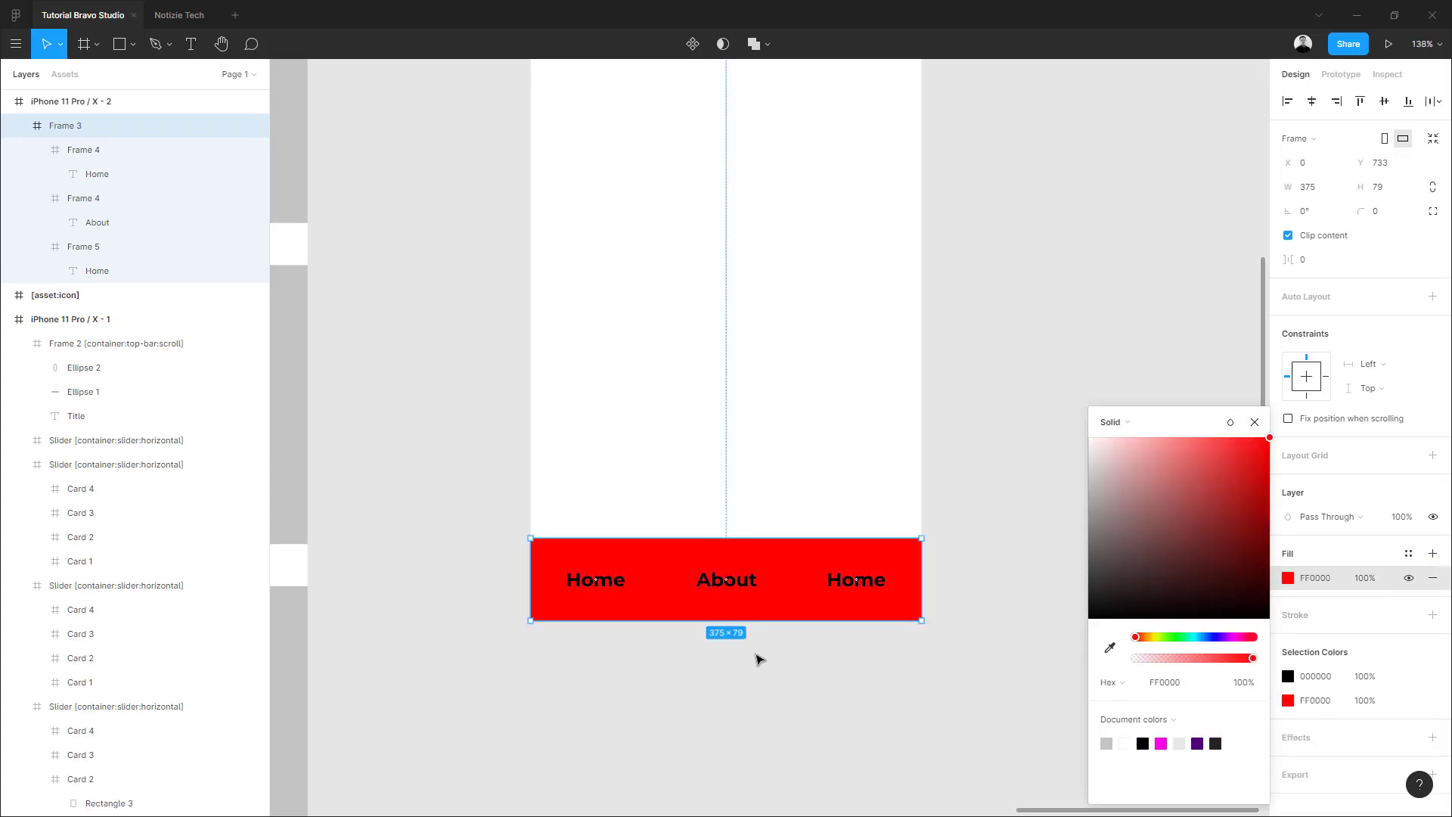
scroll(759, 658, down, 2)
scroll(347, 463, left, 8)
scroll(794, 509, right, 8)
scroll(794, 509, up, 2)
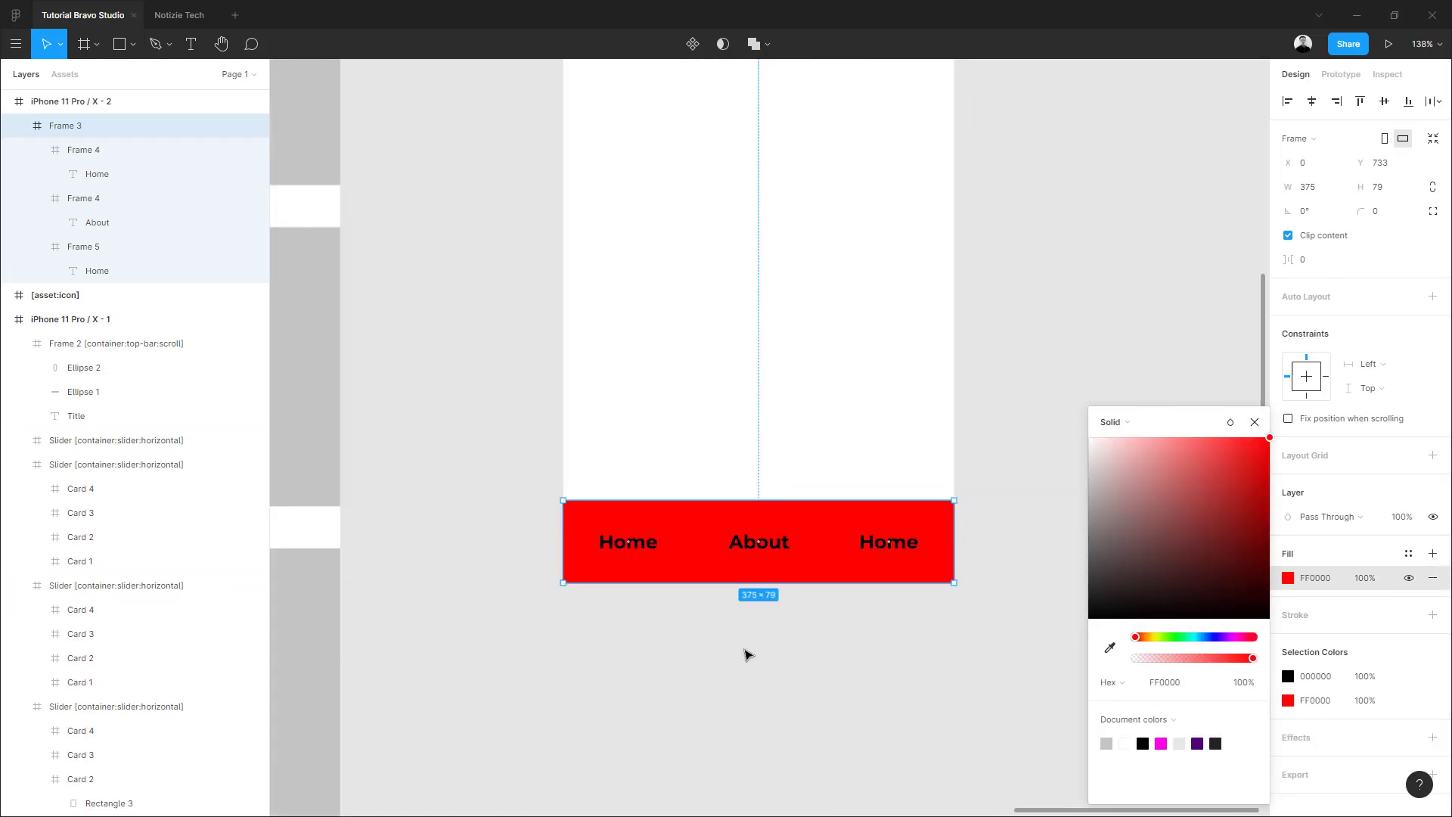
click(1078, 295)
Rename the second screen's frame as iPhone 11 [menu:tabs]
scroll(937, 506, up, 5)
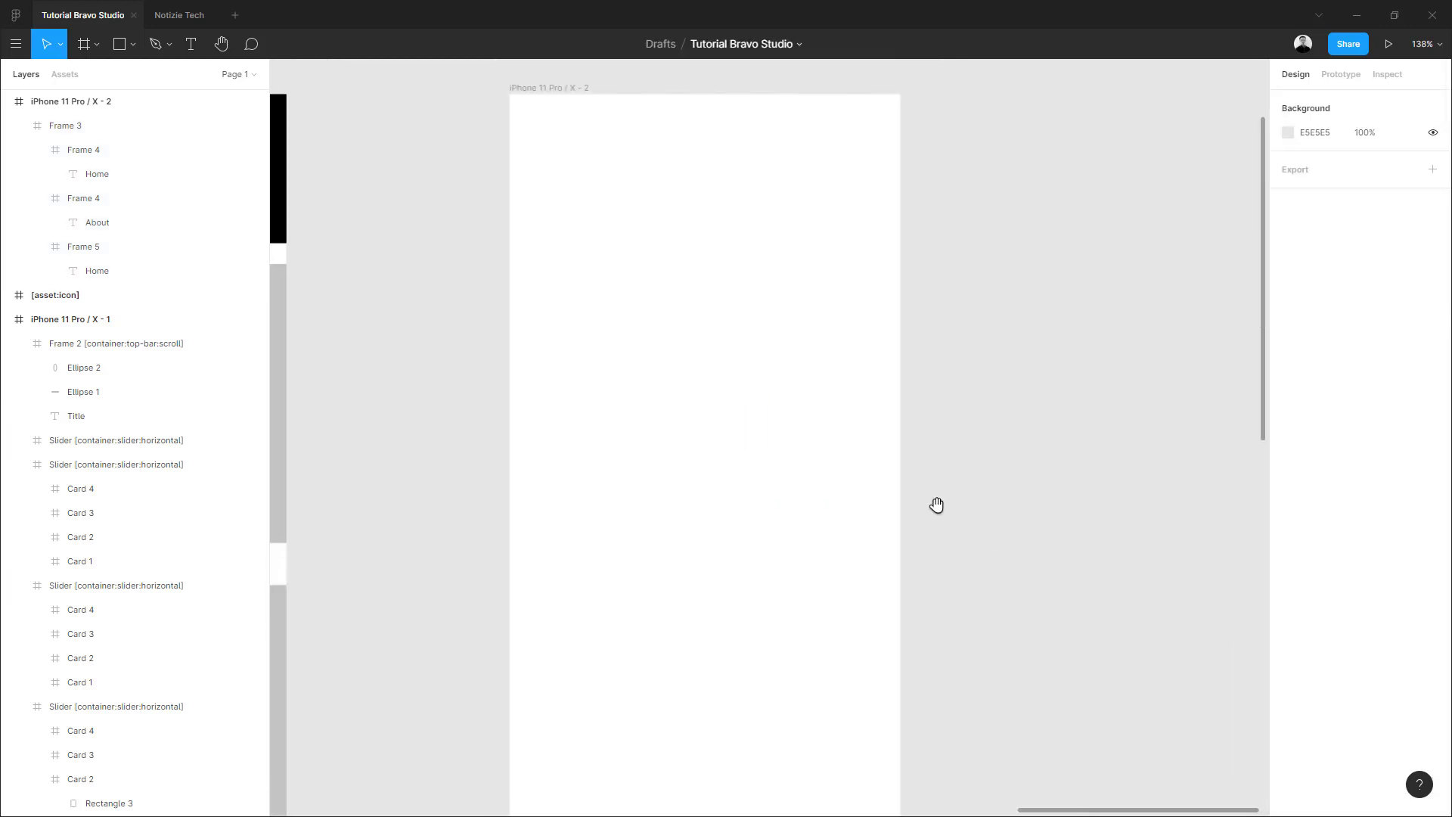
ctrl+scroll(1001, 726, down, 2)
scroll(950, 519, down, 5)
ctrl+scroll(625, 143, down, 2)
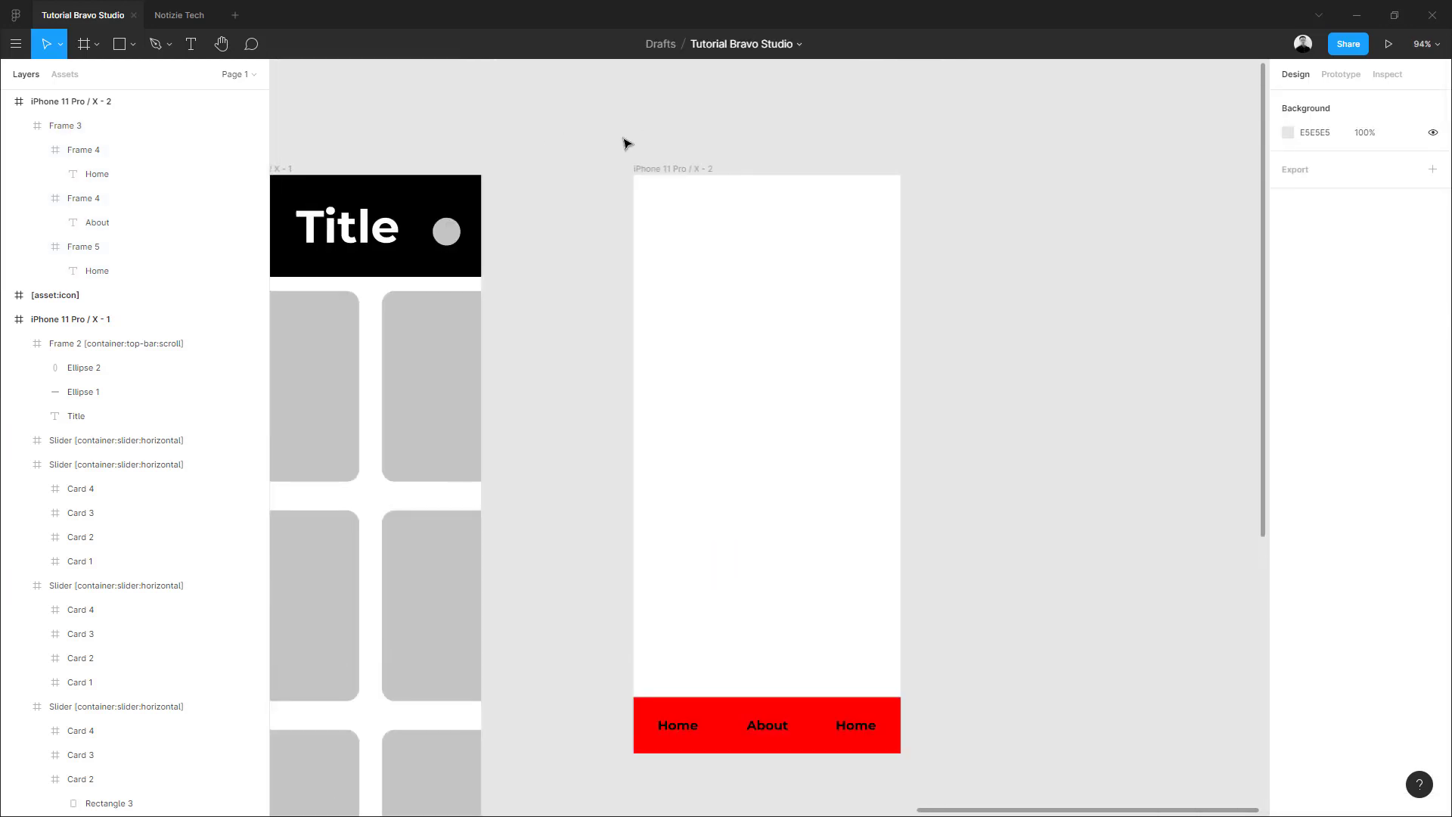
click(684, 169)
double_click(75, 105)
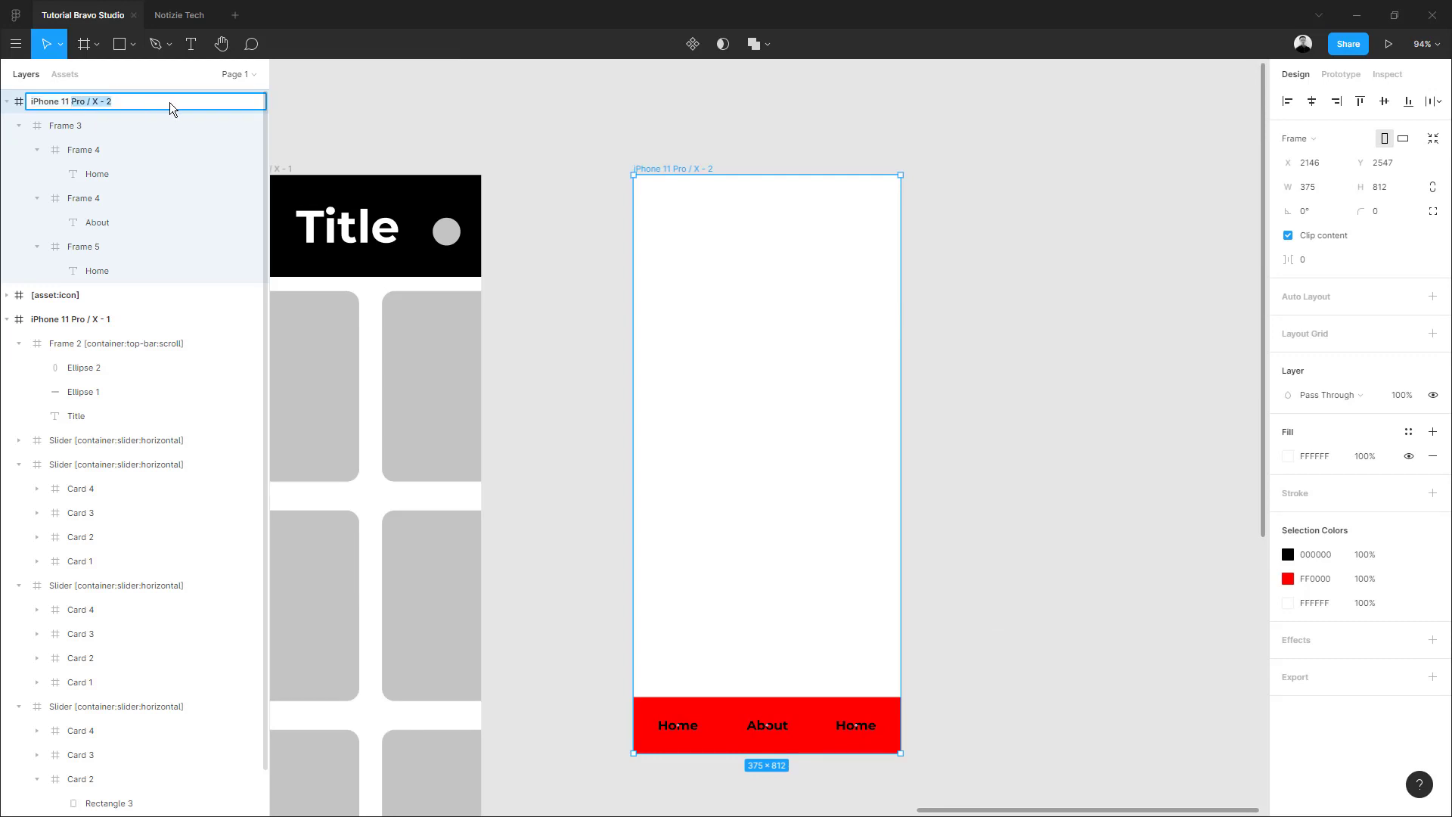
key(BackSpace)
text([])
text(menu:)
text(tabs)
key(Return)
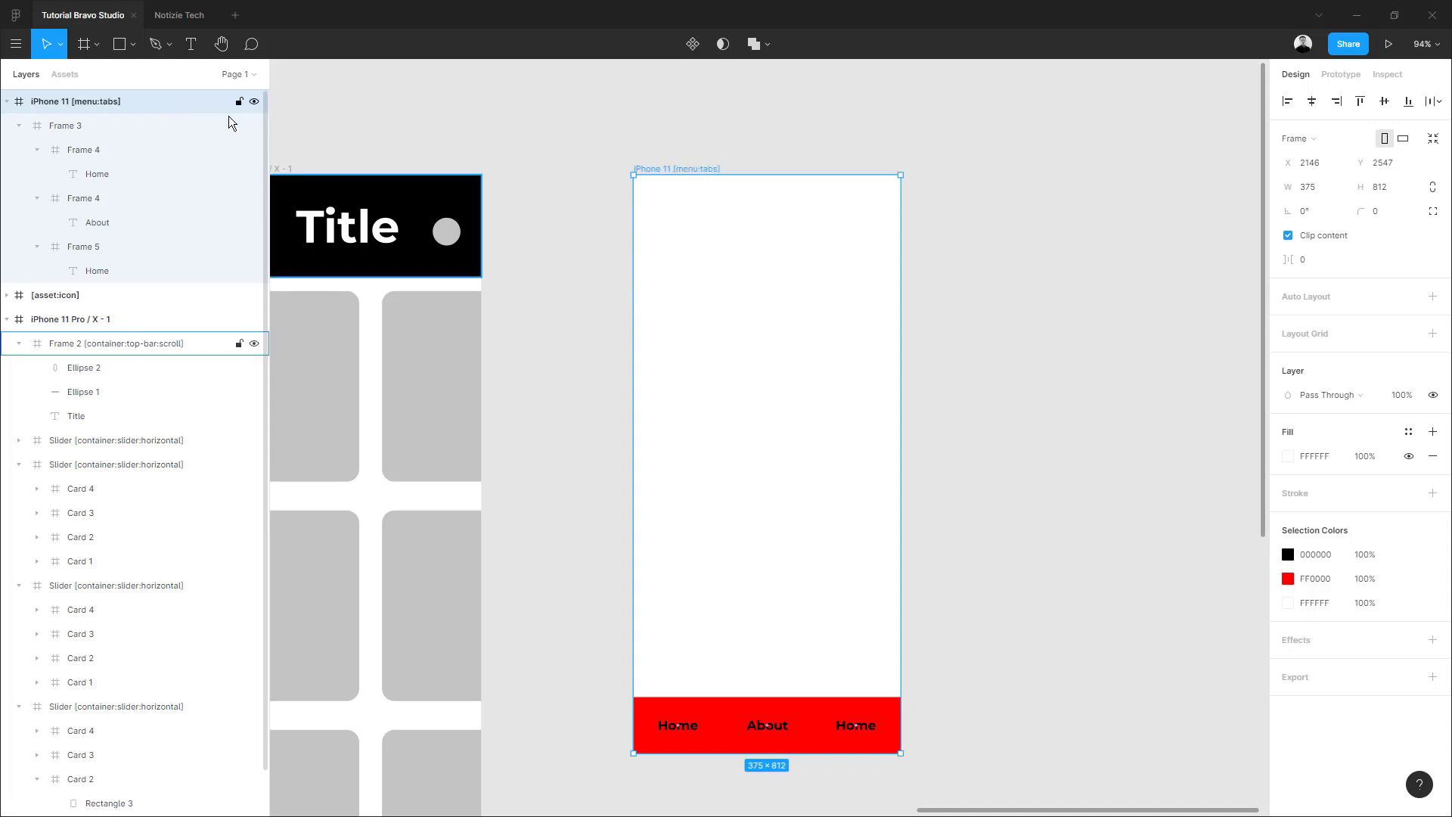
Scroll the screen in the emulator preview to examine how the red tab bar behaves
click(519, 282)
scroll(519, 282, down, 2)
scroll(518, 282, right, 3)
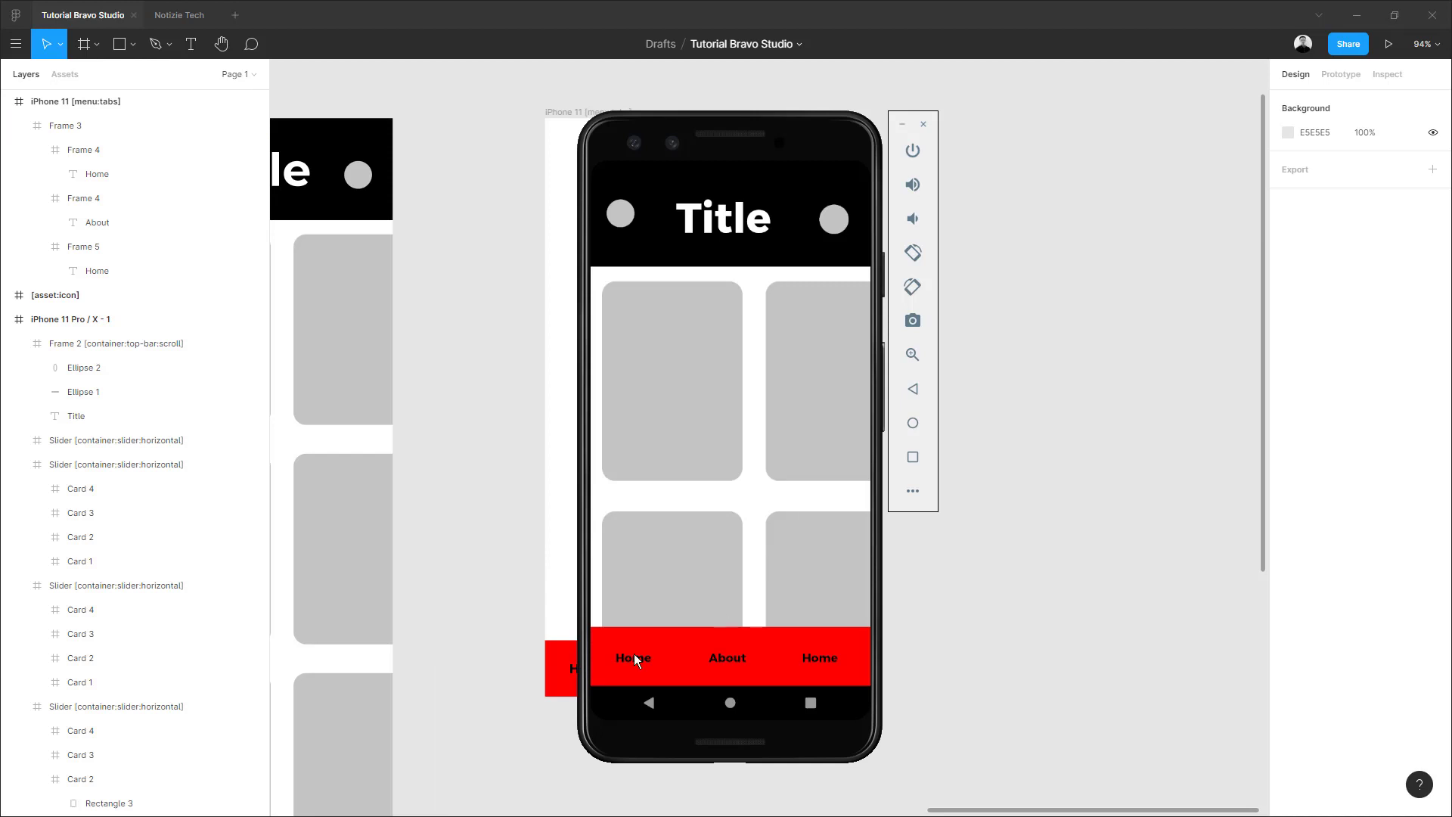
drag(758, 507, 808, 550)
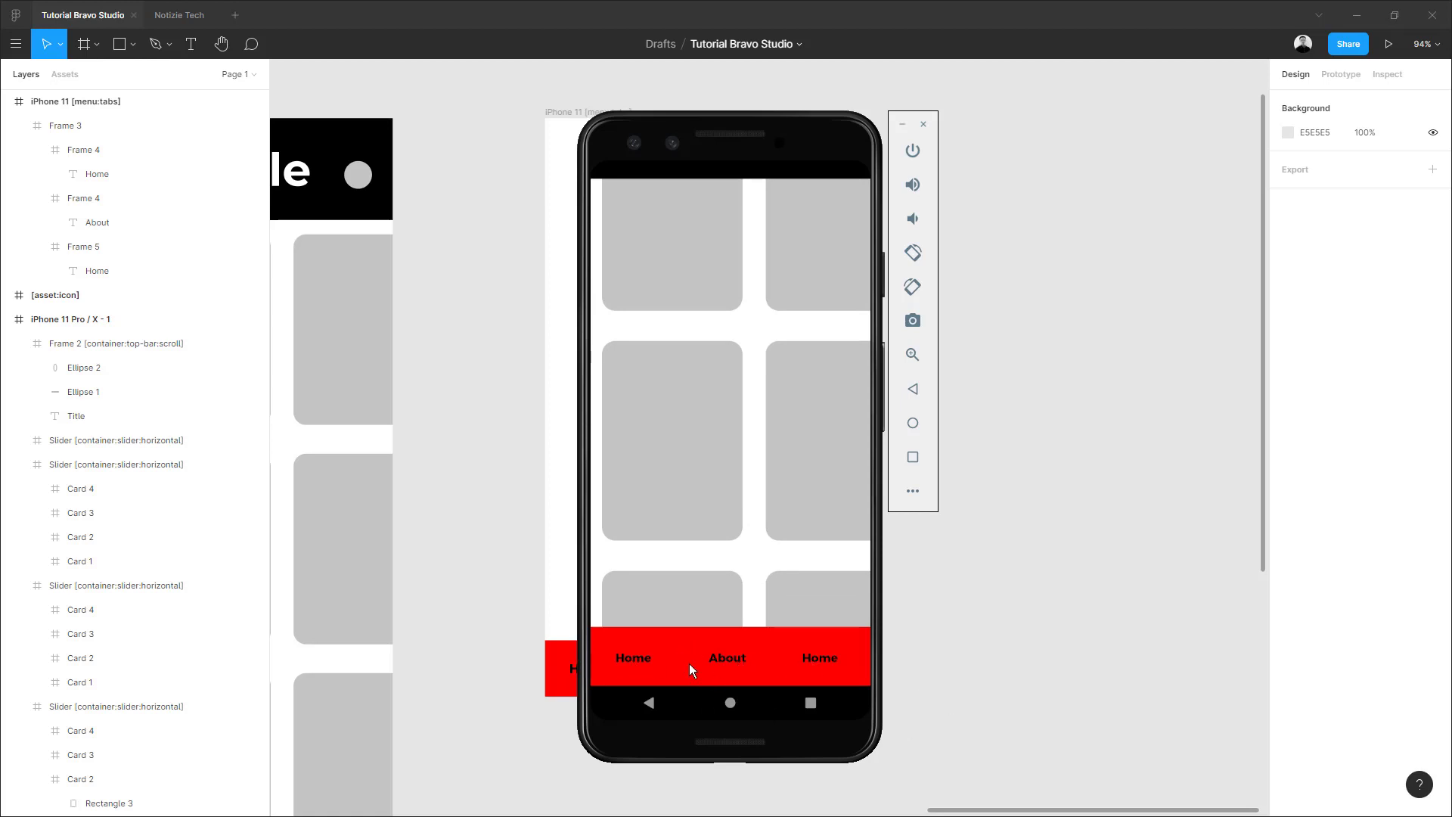
Move the menu screen to X 2551 and duplicate the first screen into the gap between the two
click(987, 629)
scroll(587, 504, down, 5)
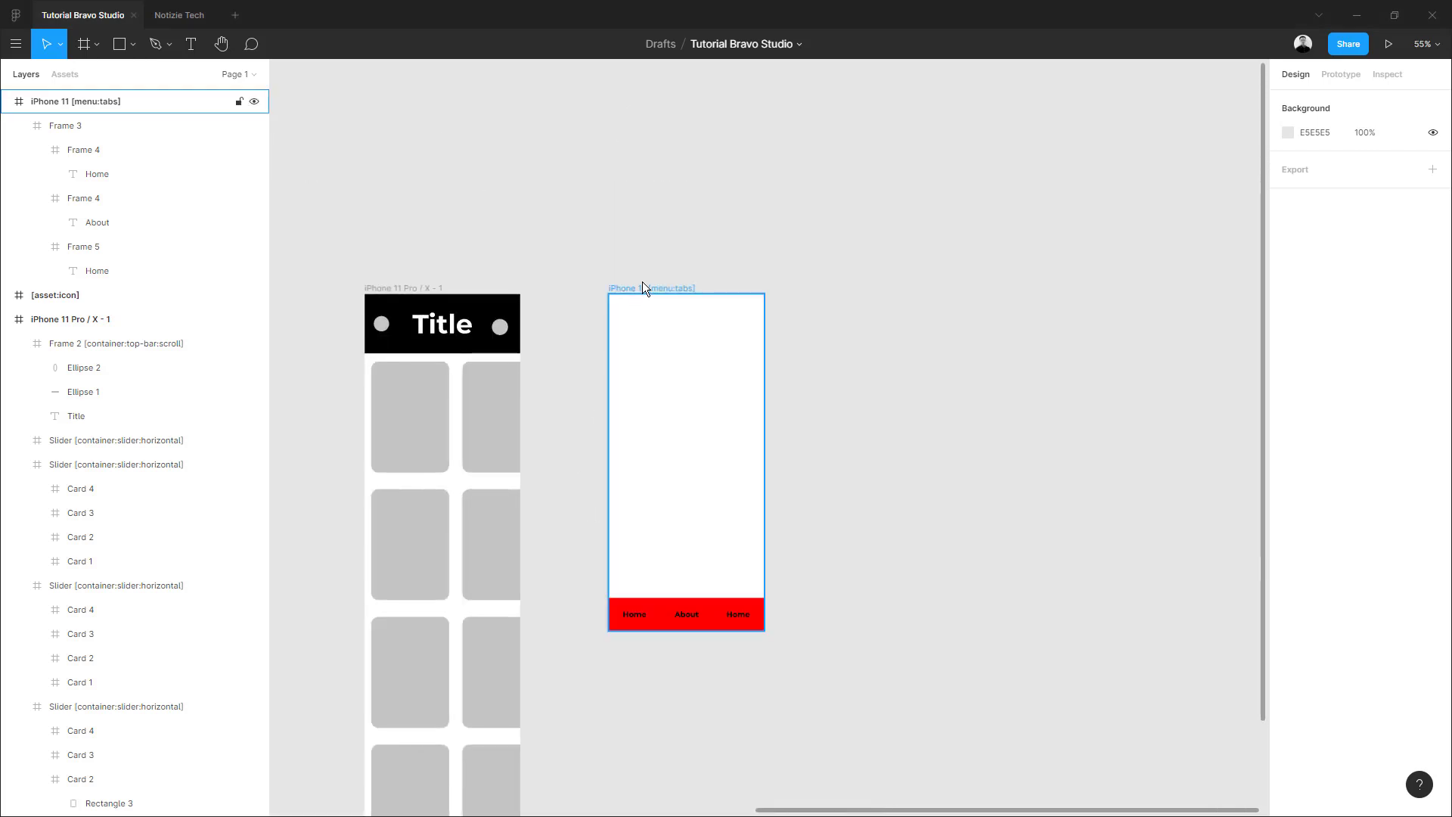
drag(642, 288, 810, 288)
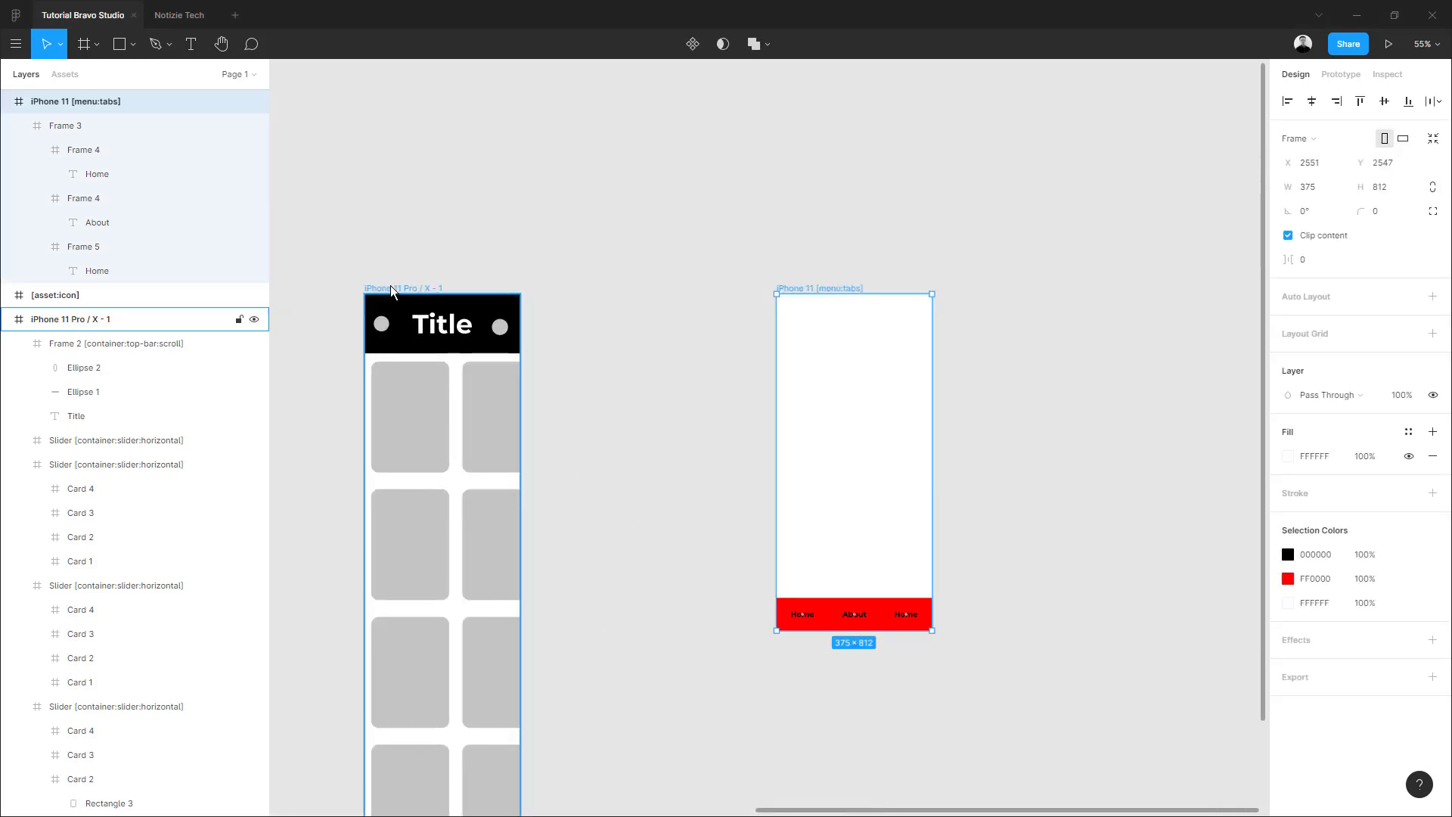
drag(388, 286, 580, 287)
scroll(548, 266, right, 2)
click(818, 265)
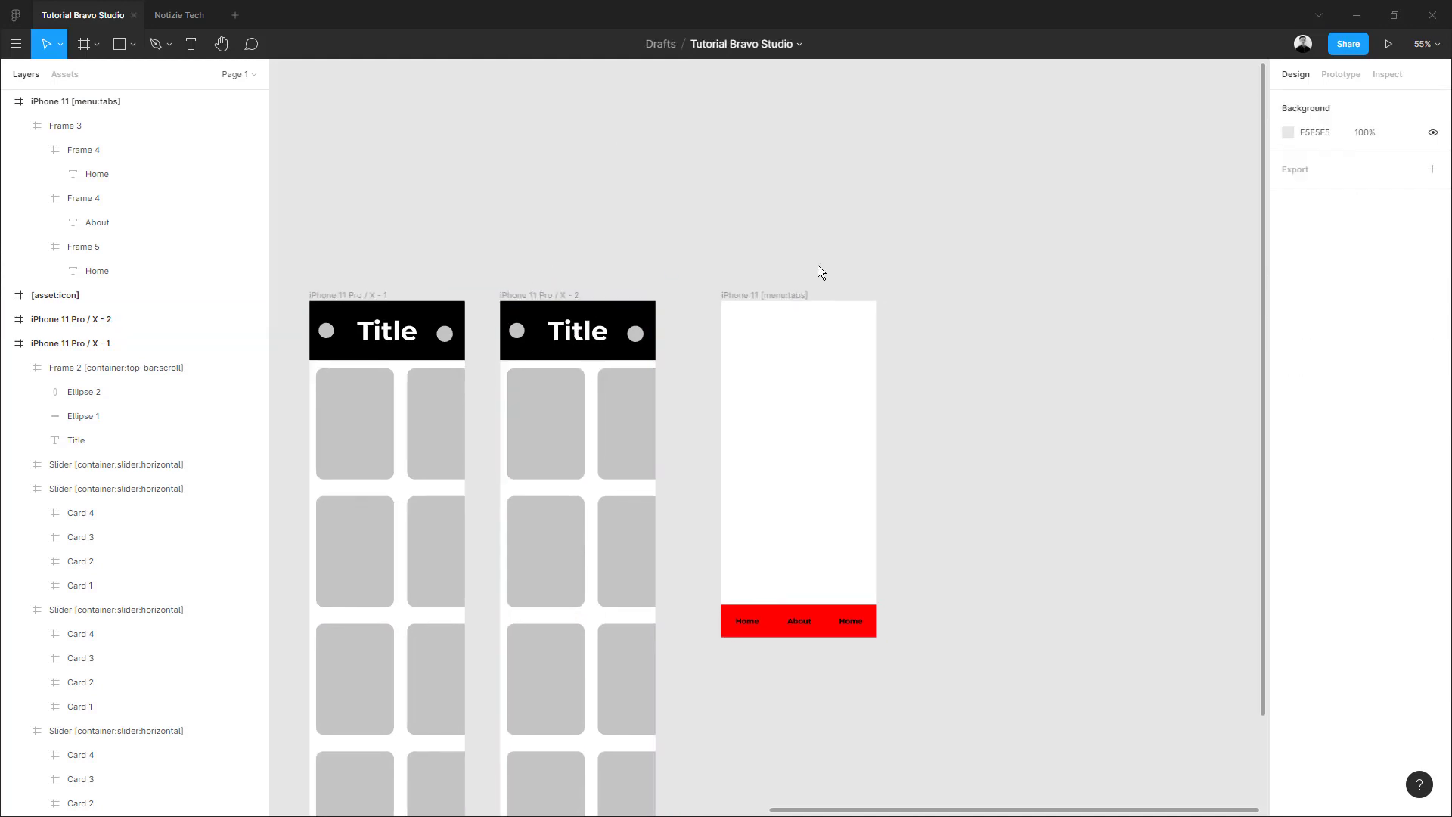
Link the tab bar's last Home tab to the iPhone 11 Pro / X - 2 screen and the About tab to iPhone 11 Pro / X - 1
click(1339, 74)
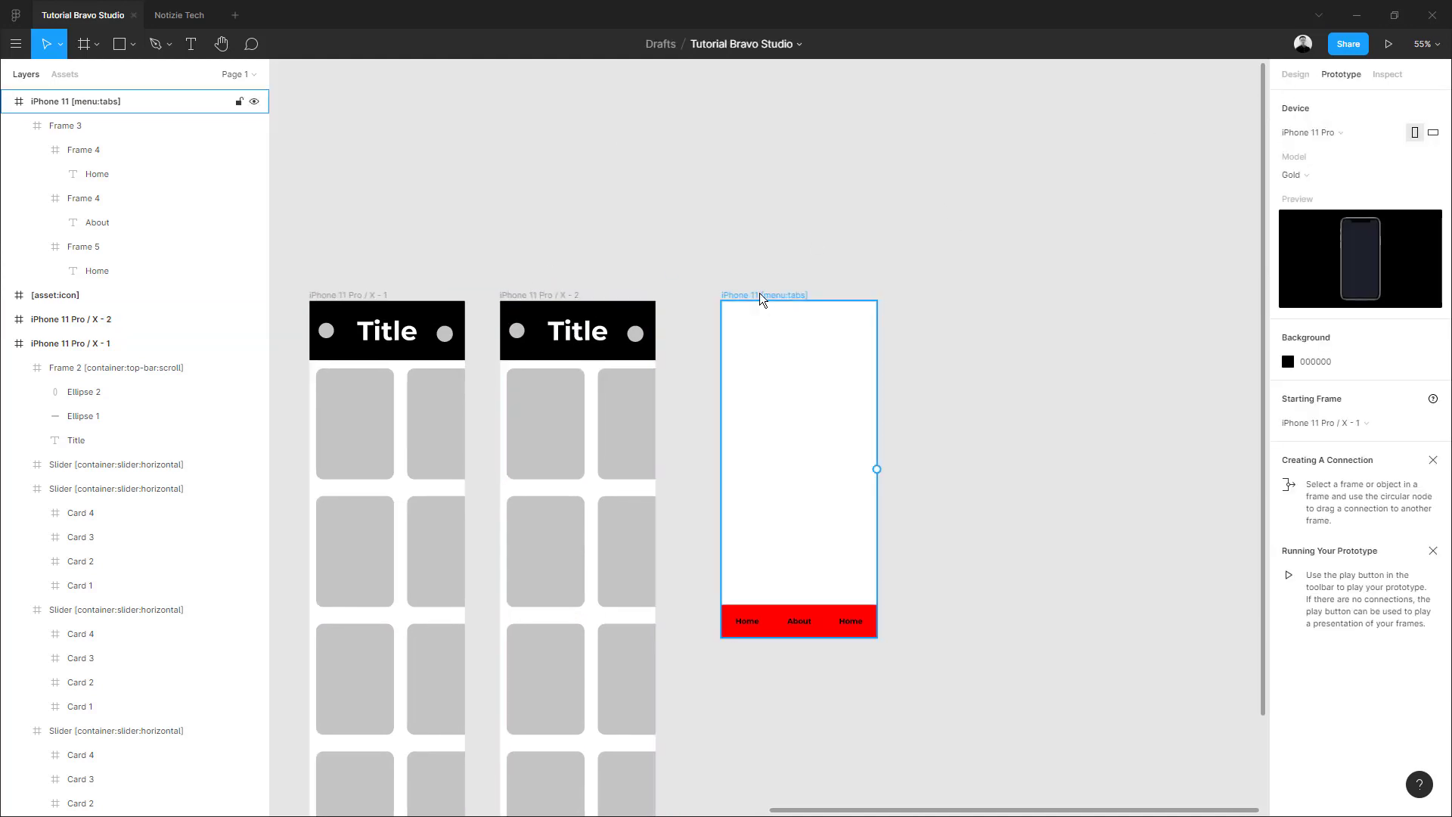
drag(760, 293, 792, 292)
click(794, 625)
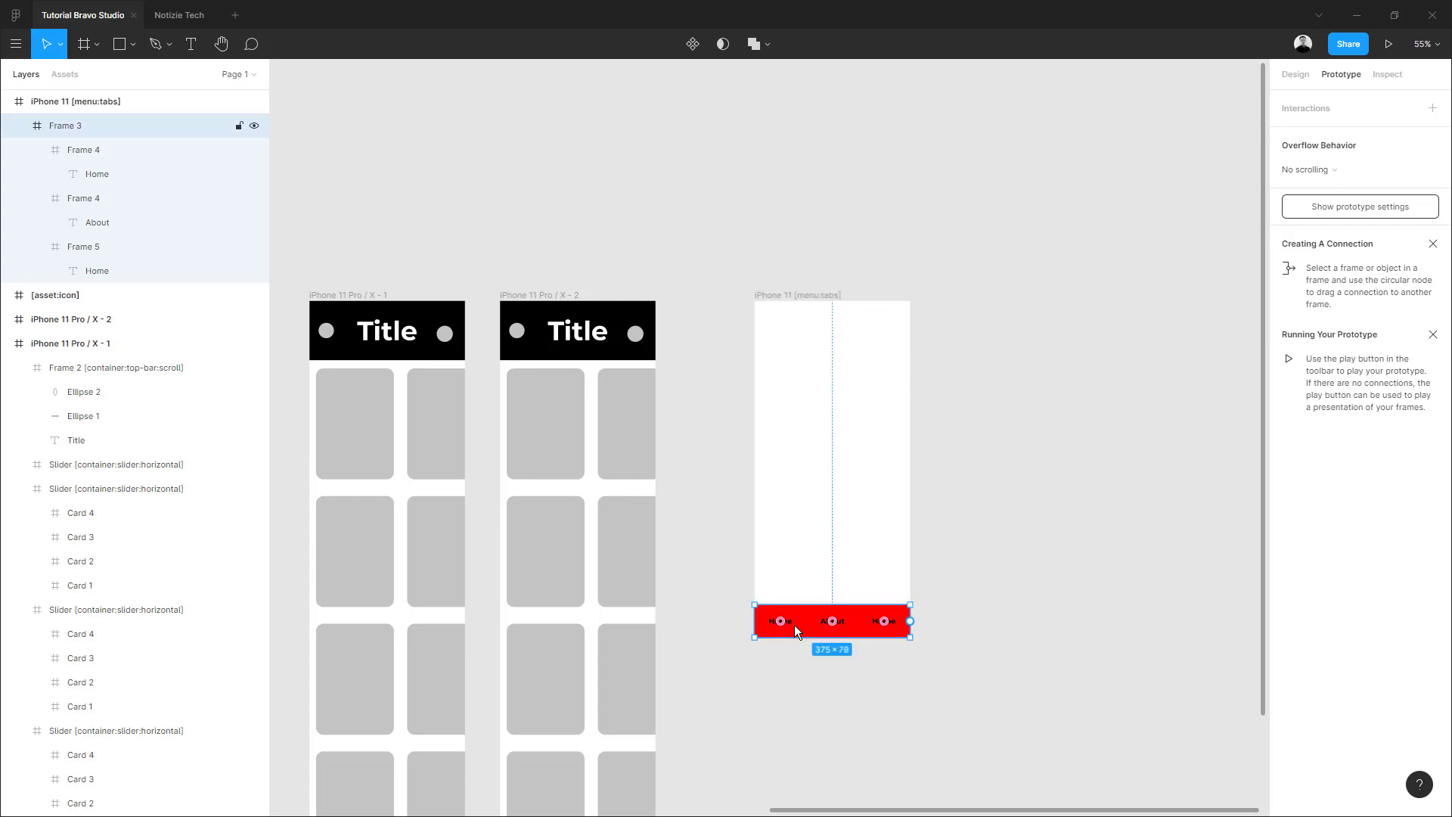
click(95, 149)
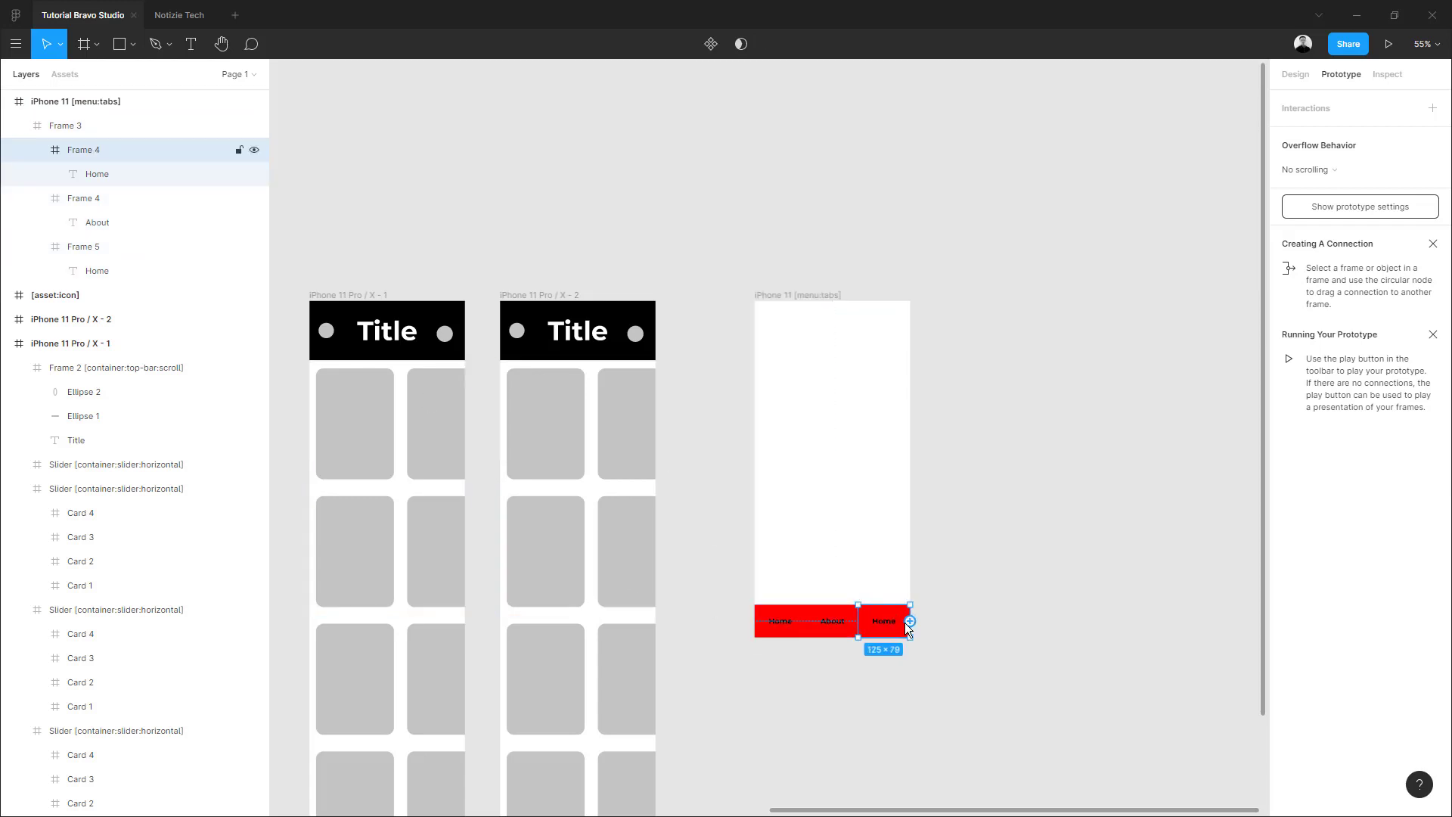
drag(909, 621, 516, 360)
click(97, 211)
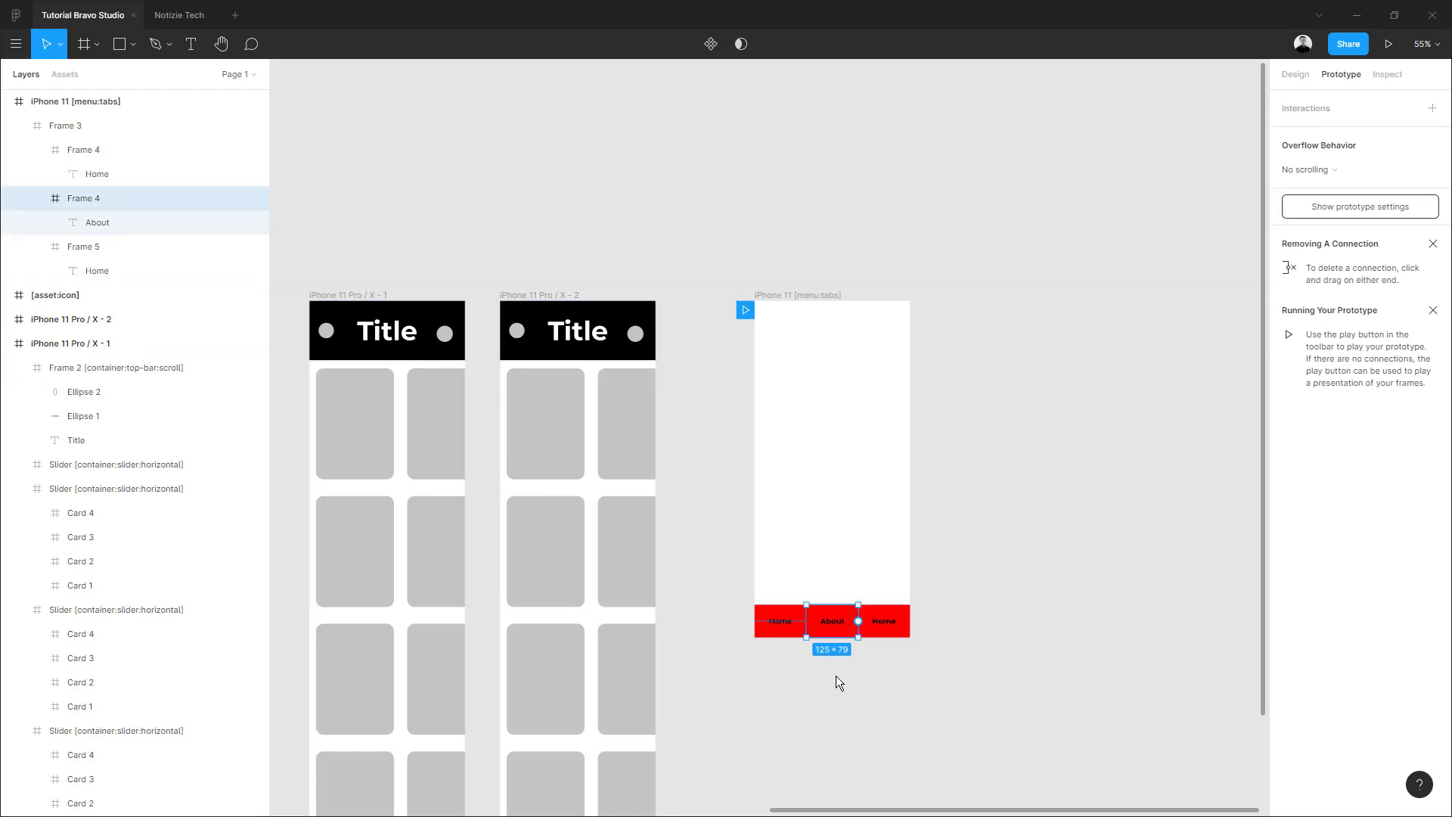
drag(858, 621, 375, 437)
Move the iPhone 11 [menu:tabs] screen above the two content screens
drag(797, 371, 393, 101)
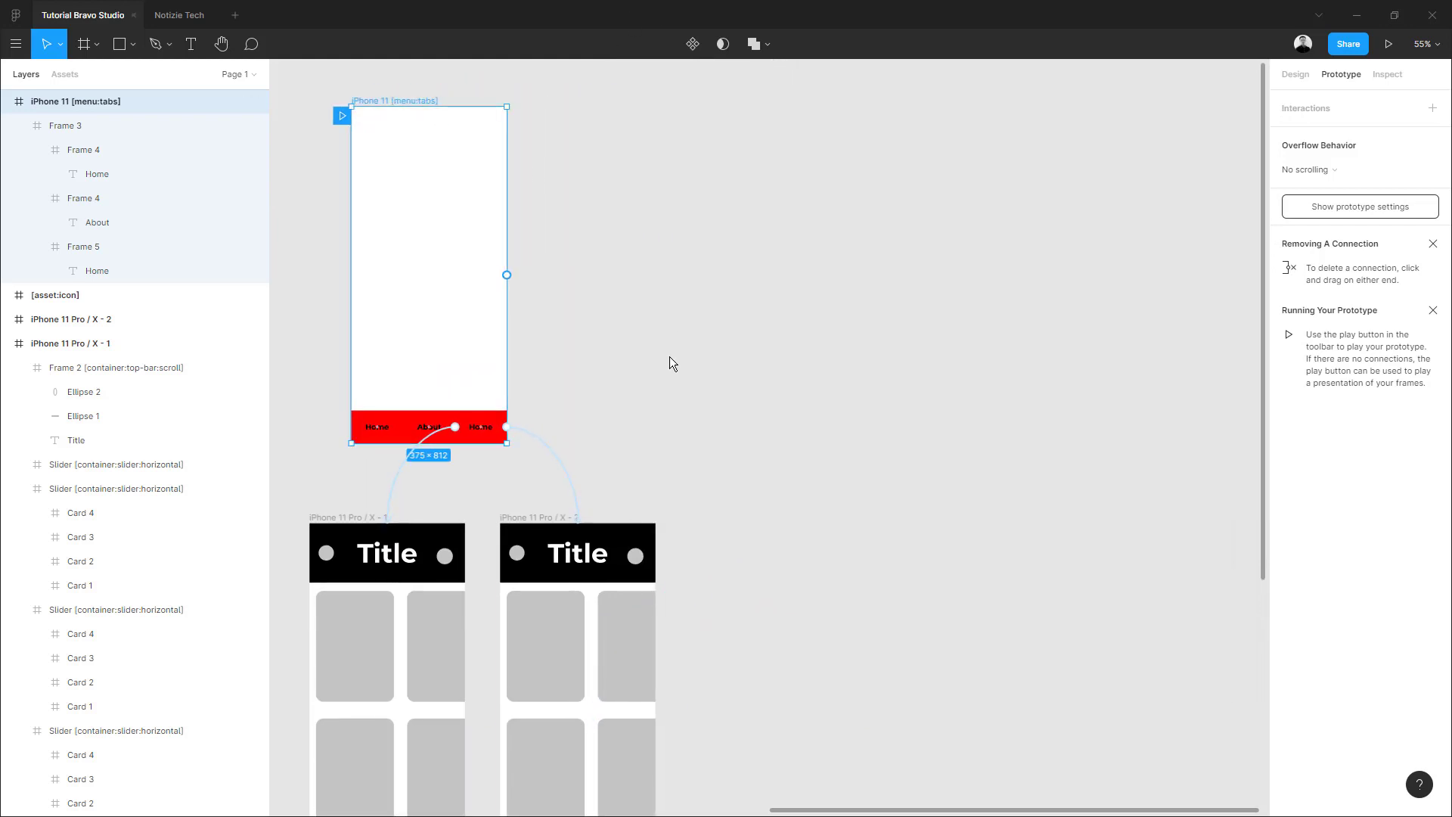
scroll(669, 357, down, 1)
scroll(670, 357, left, 2)
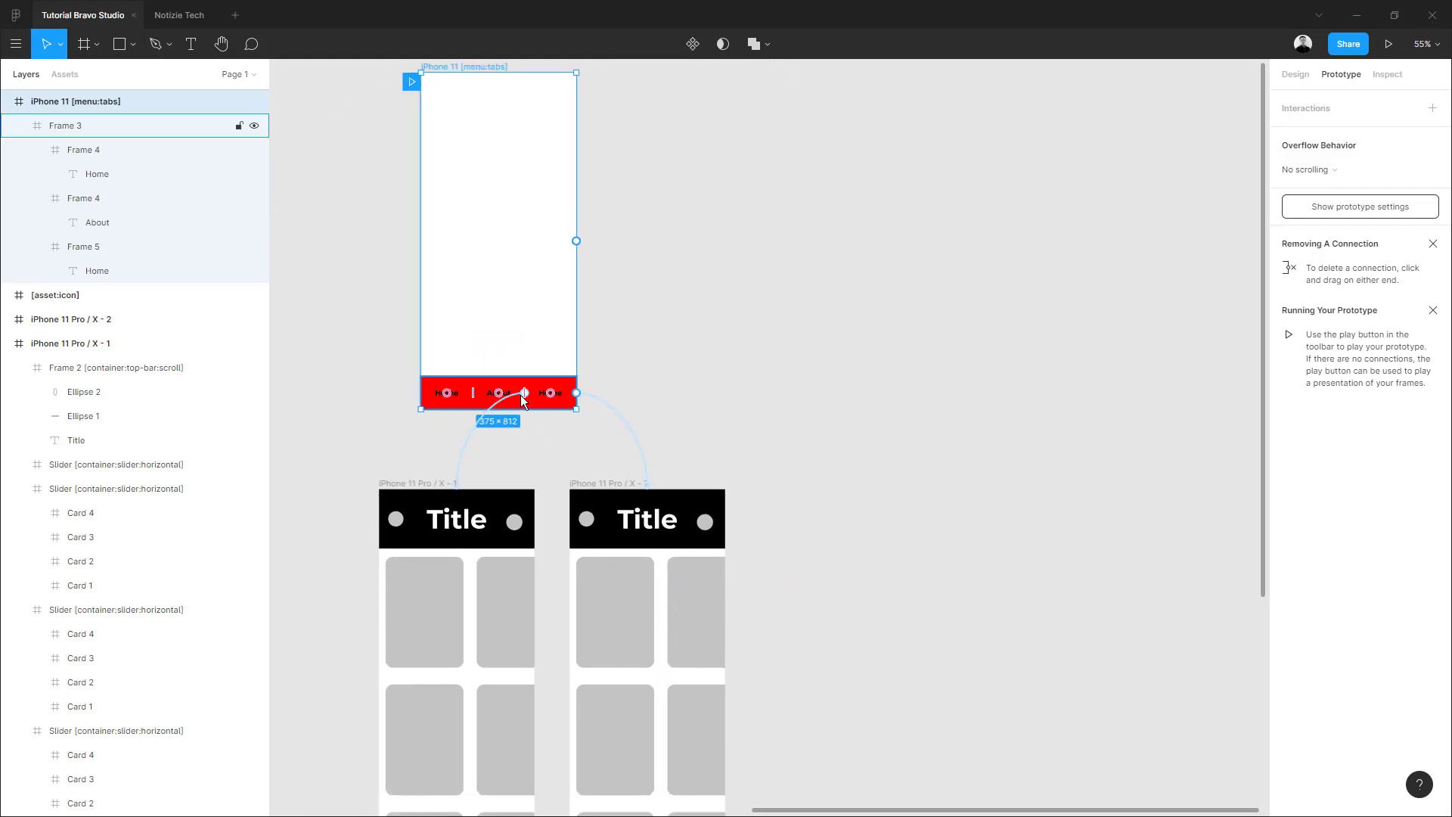
click(696, 389)
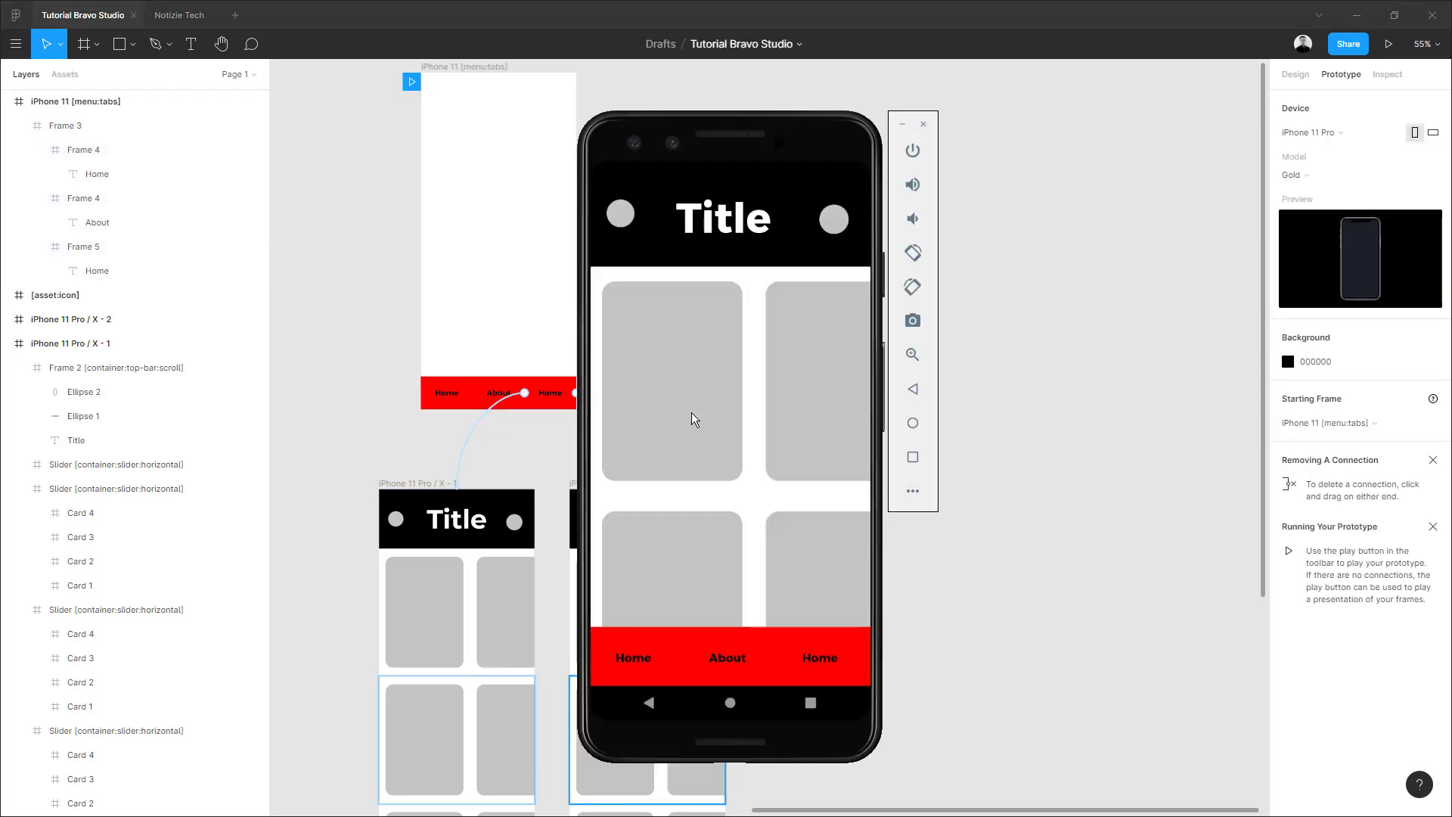
Test the tab menu in the emulator by scrolling the screen and switching between the About and last Home tabs
scroll(698, 439, down, 2)
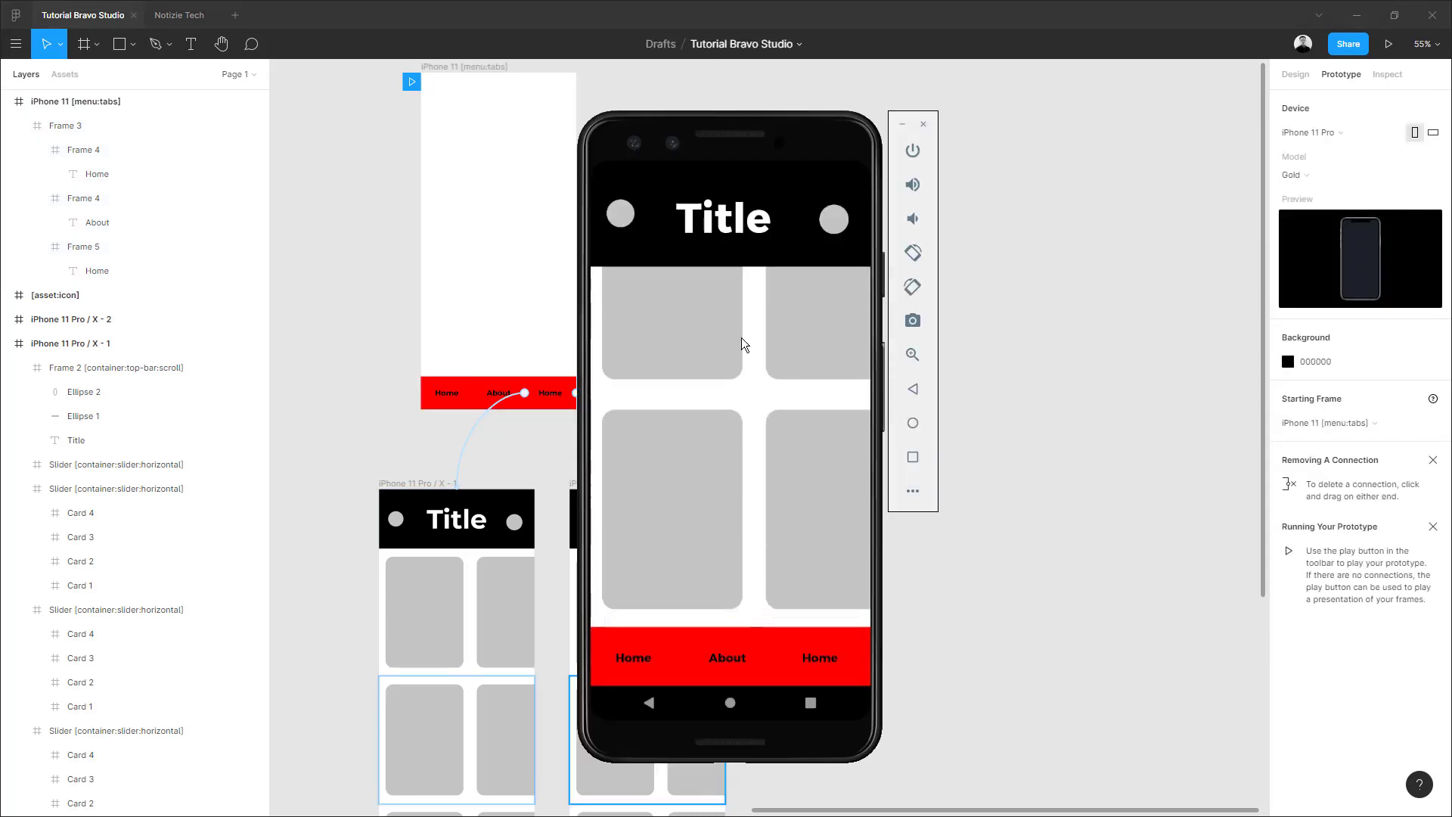
scroll(740, 525, down, 2)
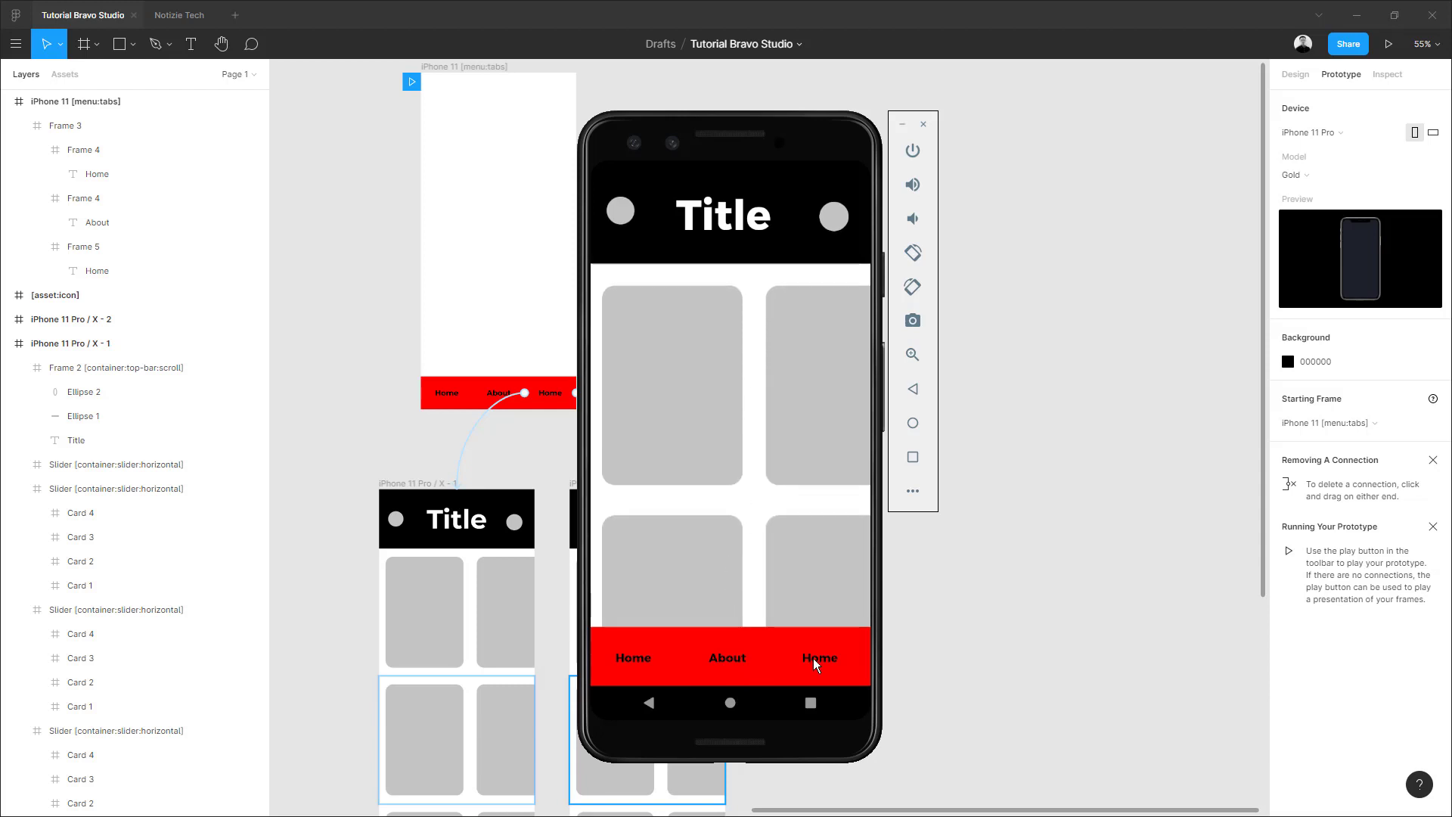
click(732, 662)
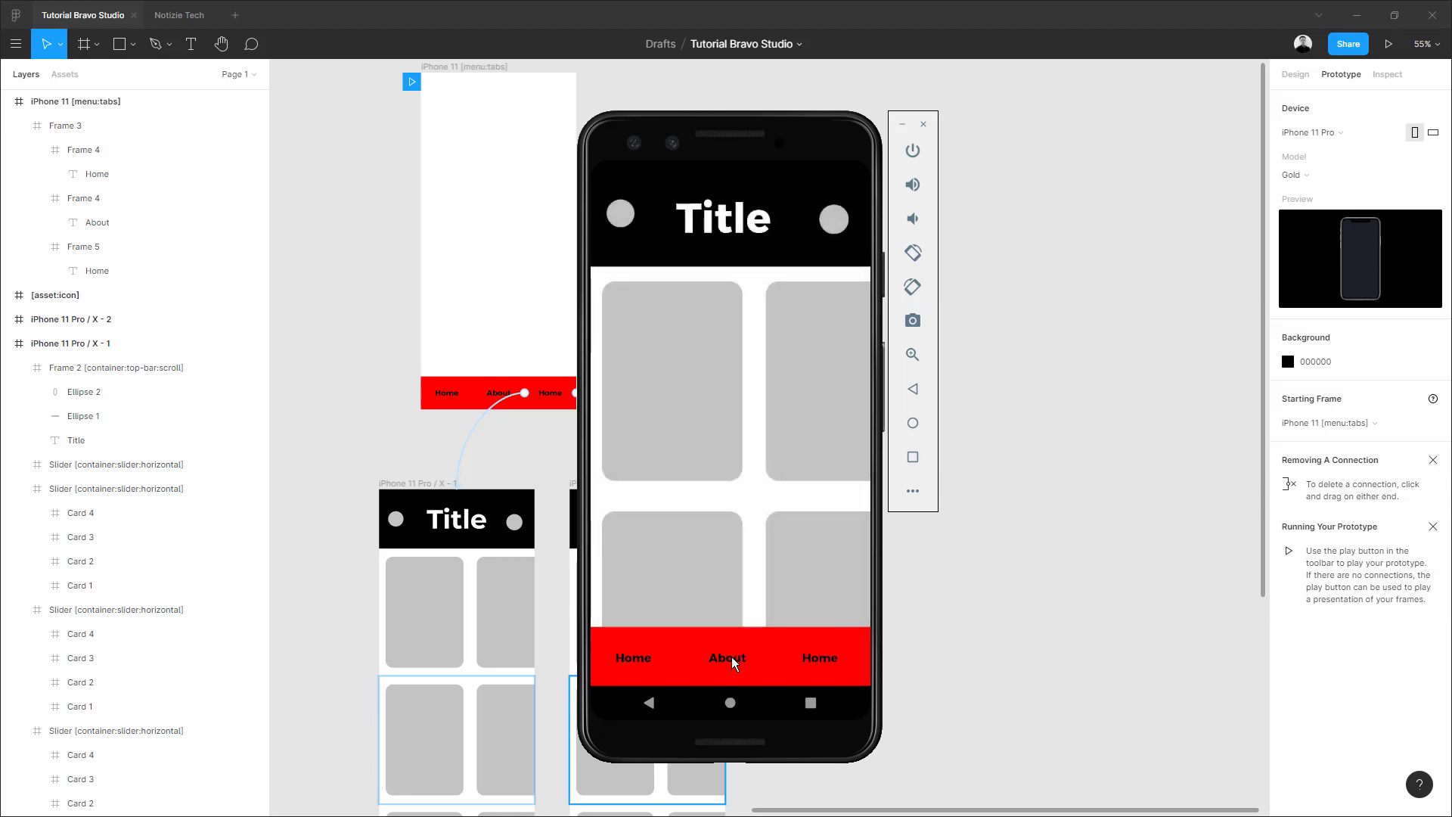
click(820, 661)
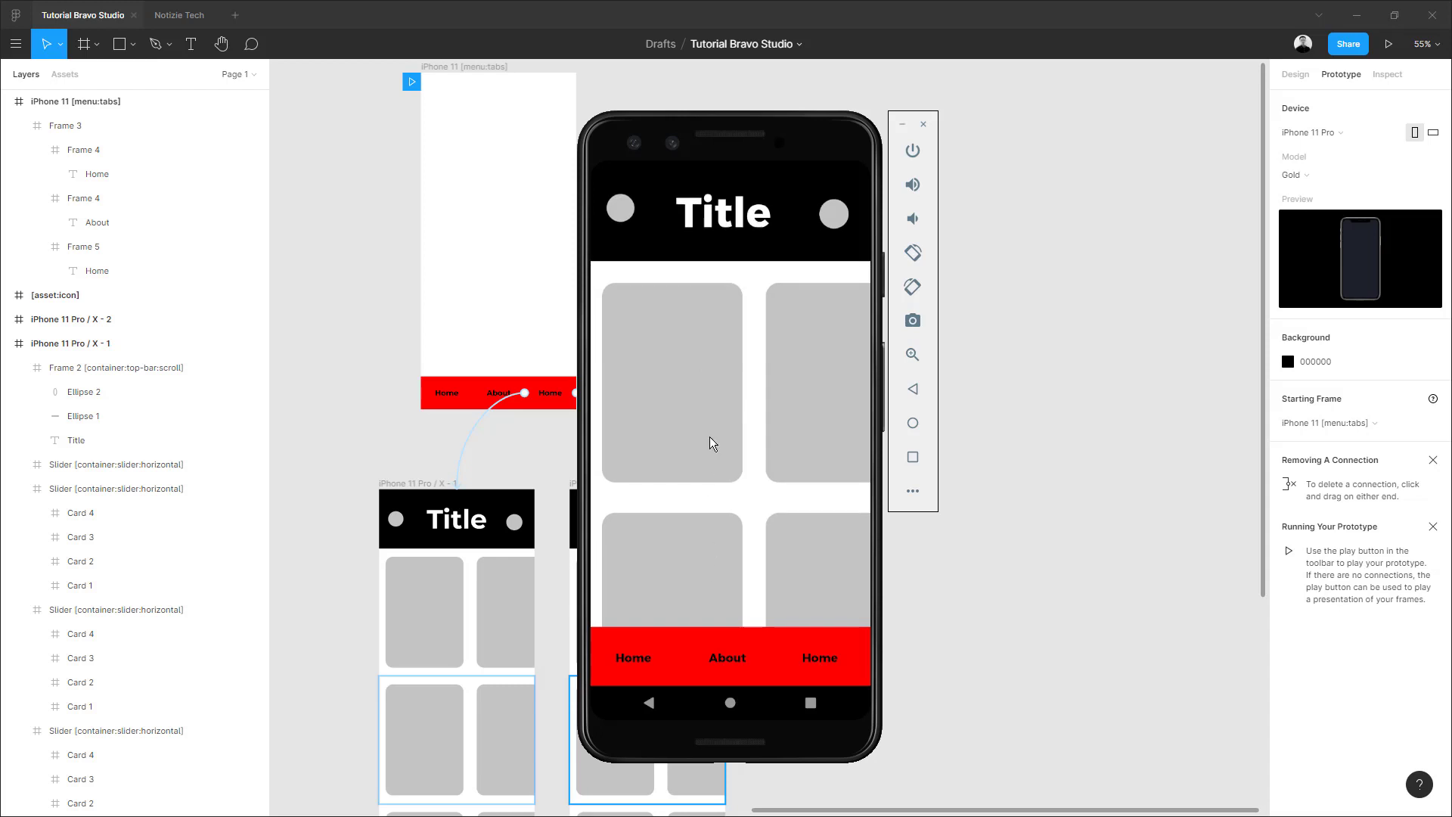
drag(726, 513, 714, 525)
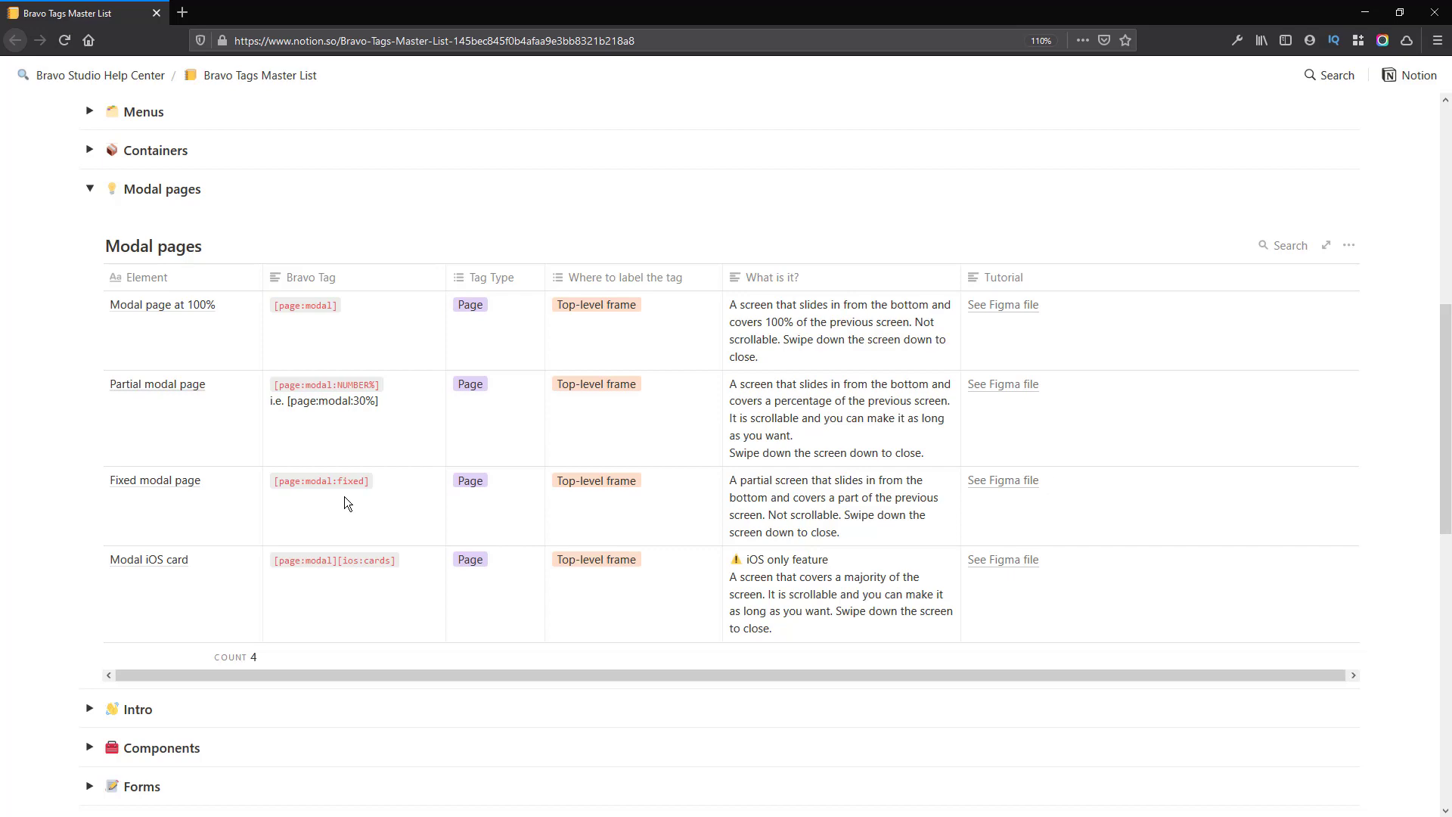
Switch back to Figma and add a preset iPhone 11 Pro / X frame beside the second content screen
key(alt+Tab)
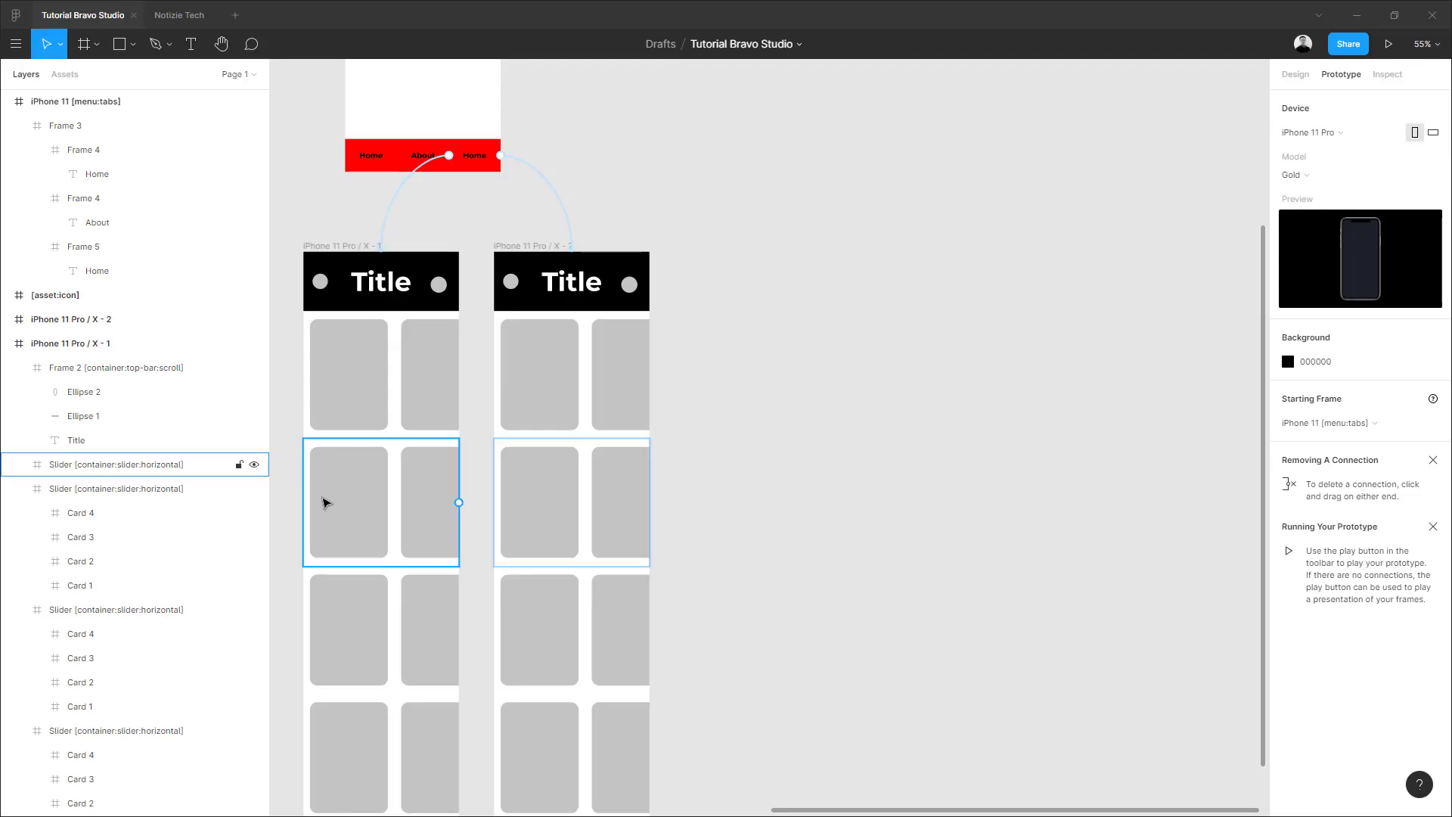
click(298, 509)
key(f)
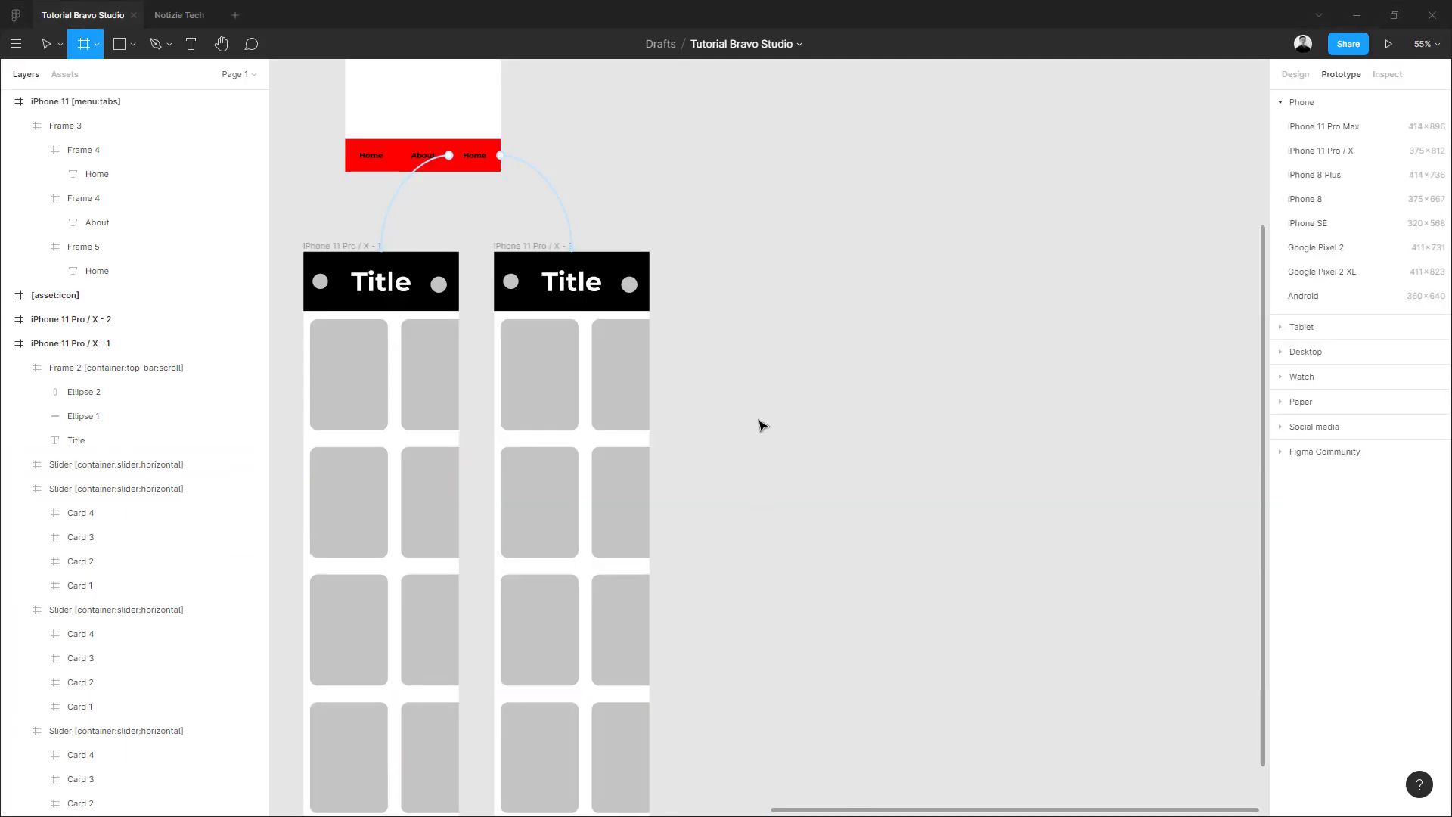
click(1324, 152)
scroll(937, 454, right, 2)
scroll(879, 457, up, 2)
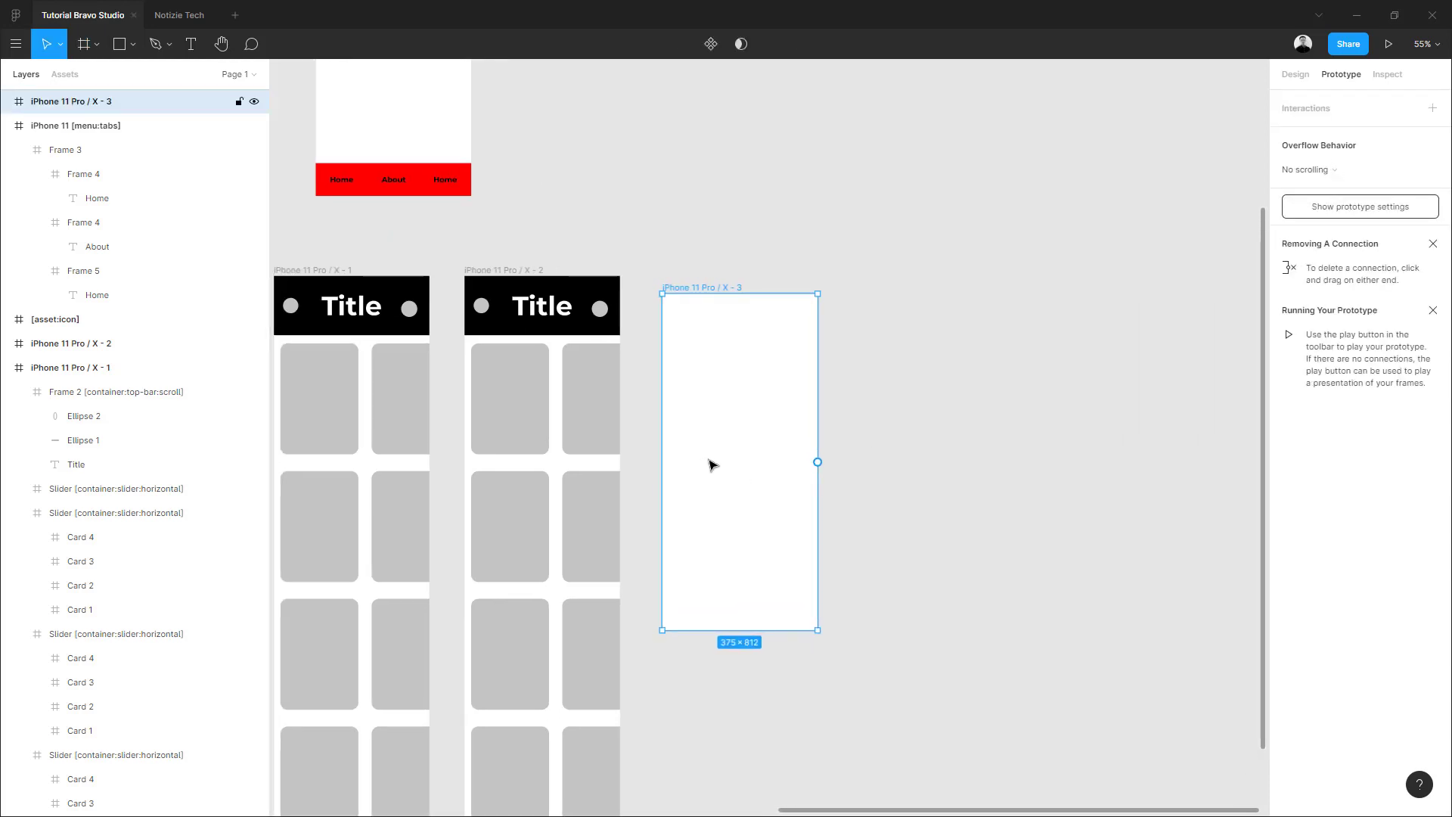
Add the text MODAL inside the new iPhone 11 Pro / X - 3 frame
click(1306, 78)
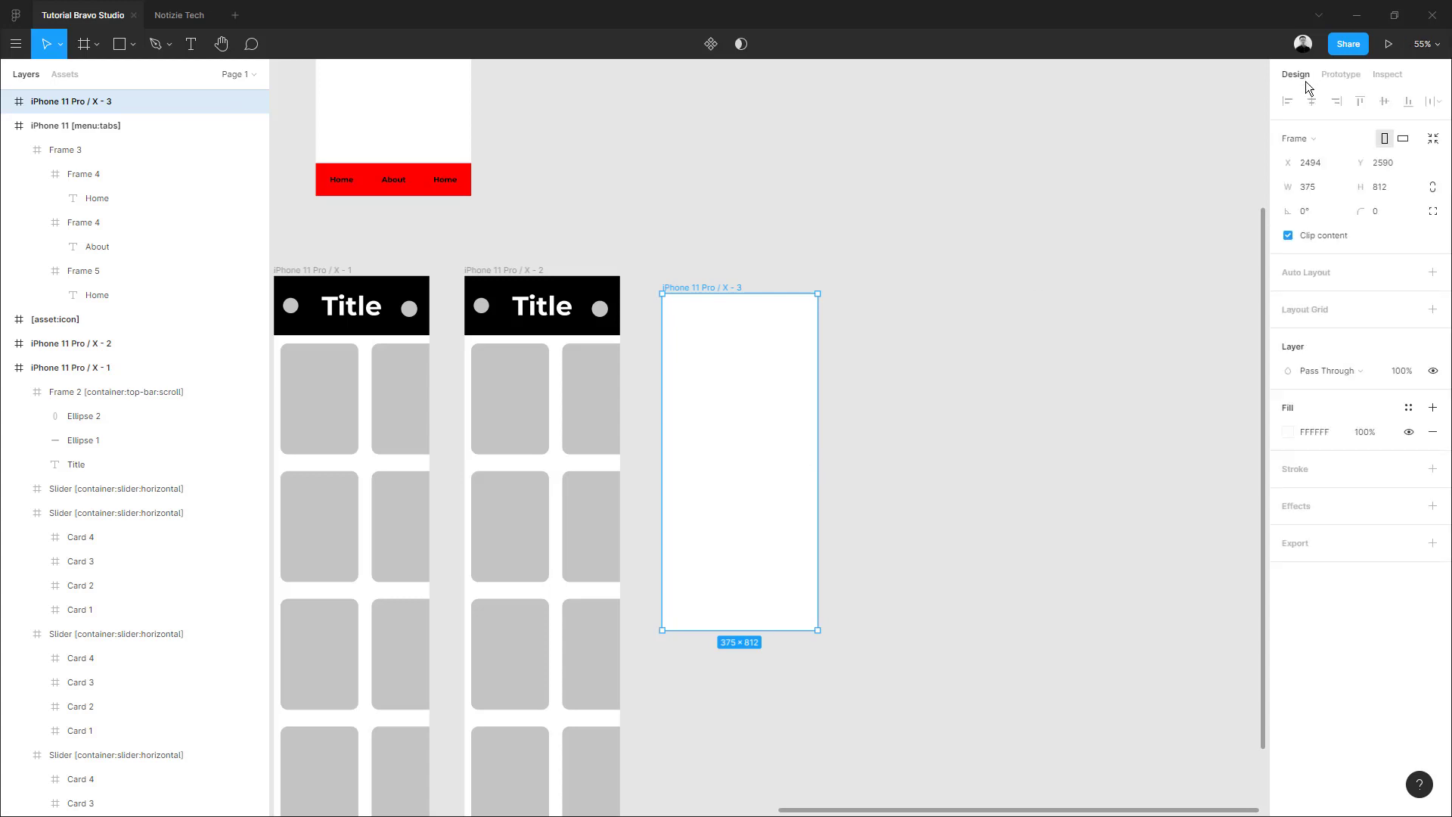
key(t)
click(703, 455)
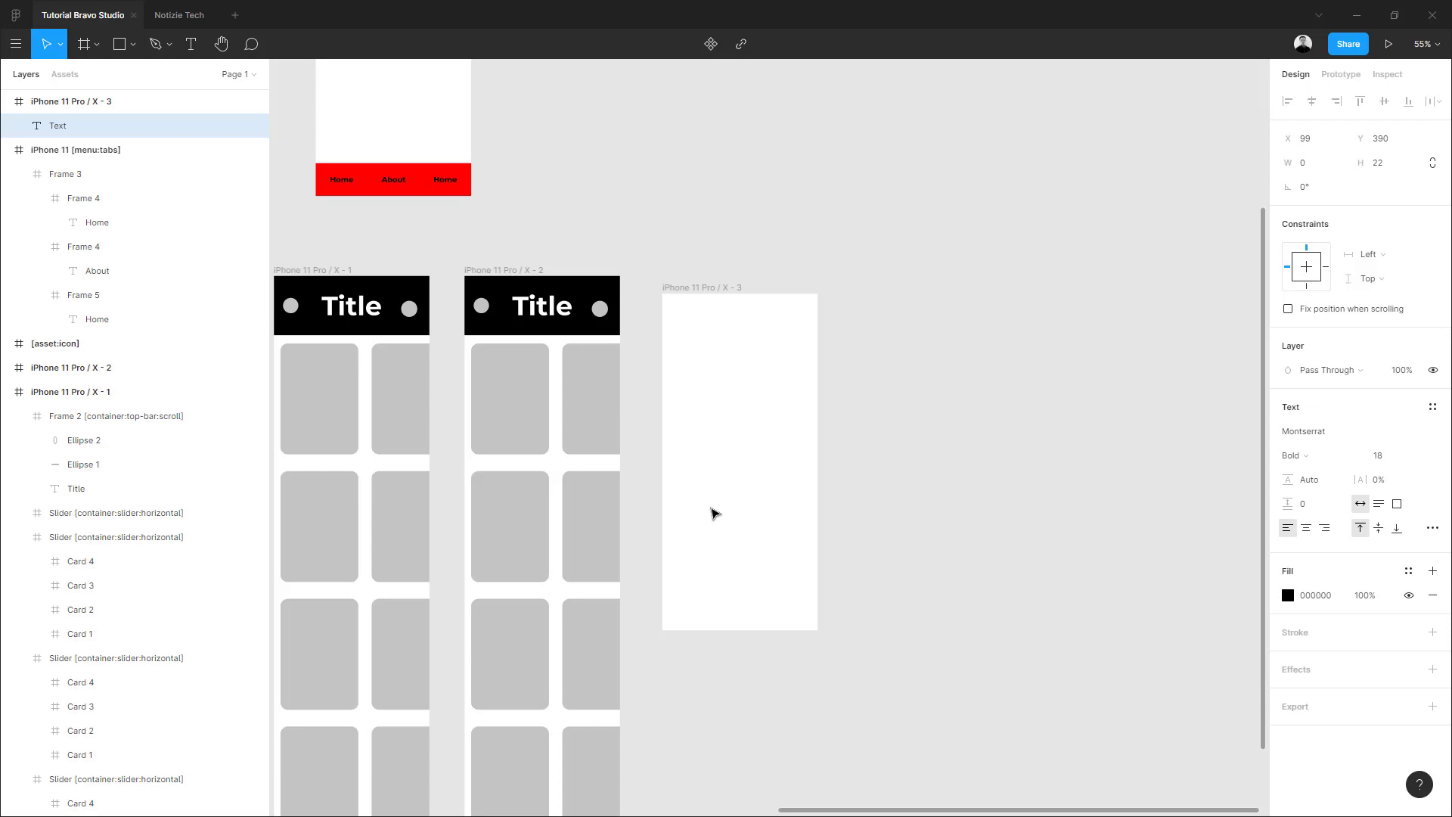
text(MODAL)
key(Escape)
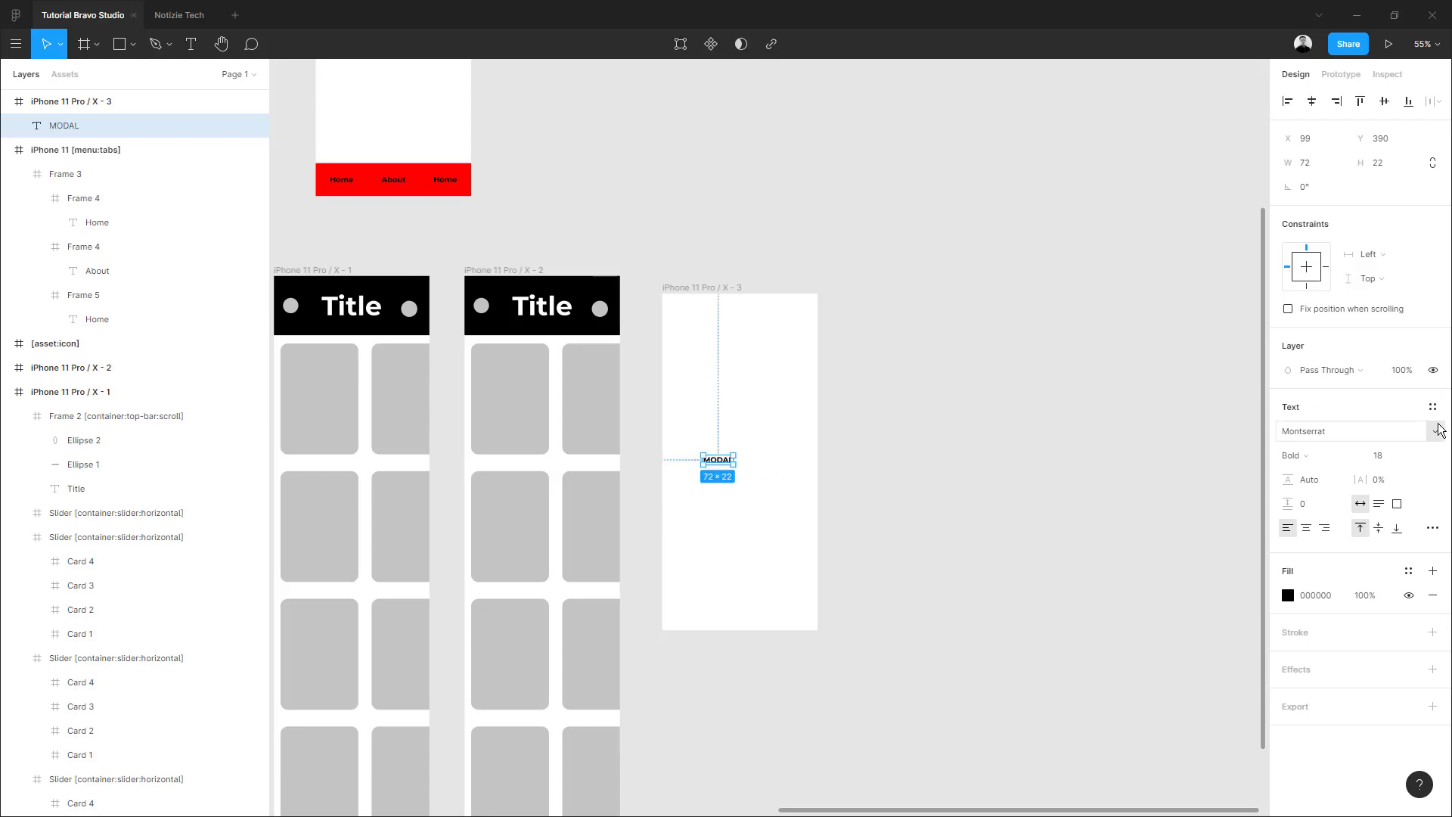
Set the MODAL text's font size to 72 and centre it in its frame
click(1432, 463)
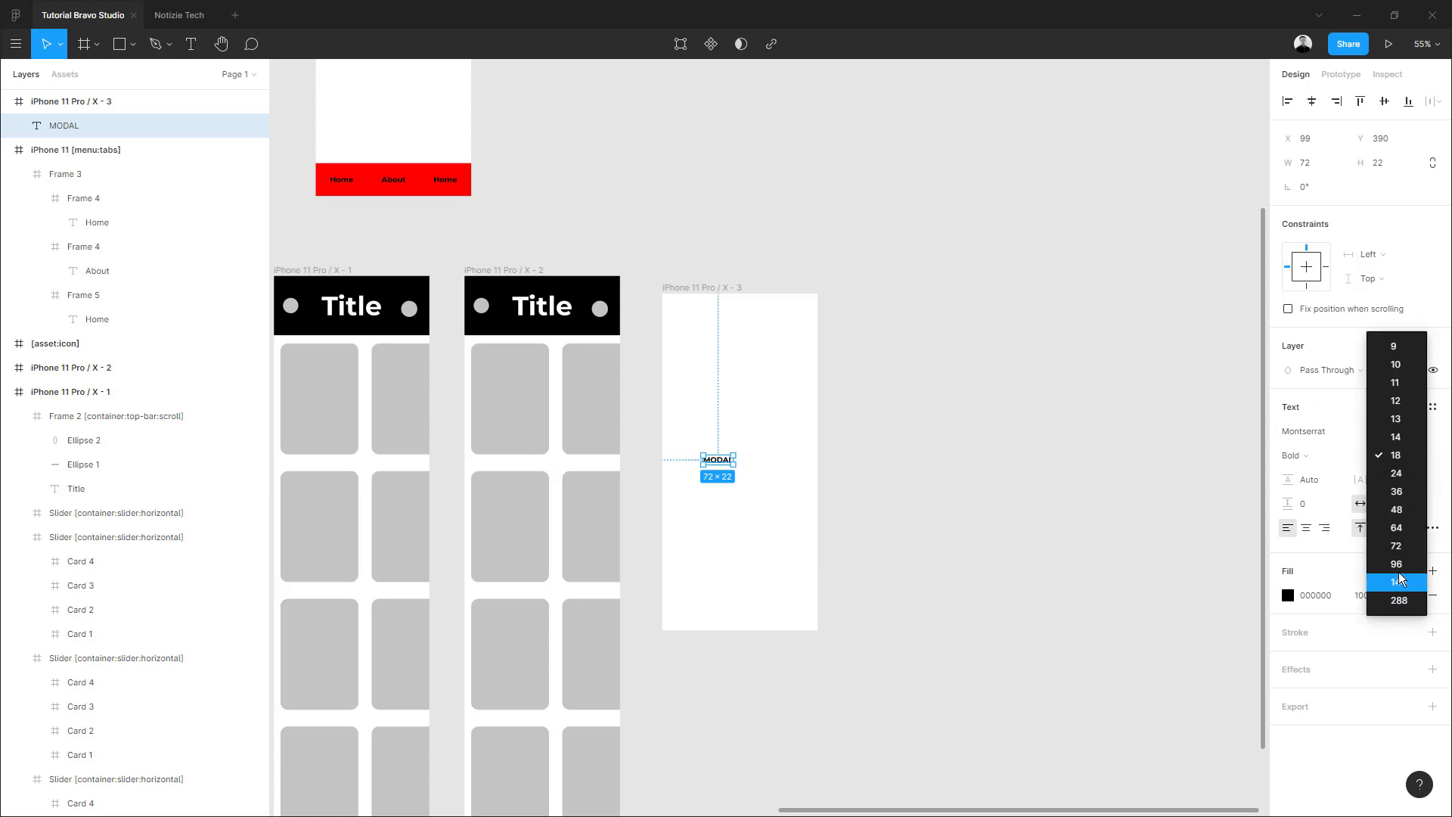
click(1388, 581)
mouse_move(761, 481)
mouse_down()
mouse_move(715, 477)
mouse_move(766, 462)
mouse_up()
click(1432, 455)
click(1395, 446)
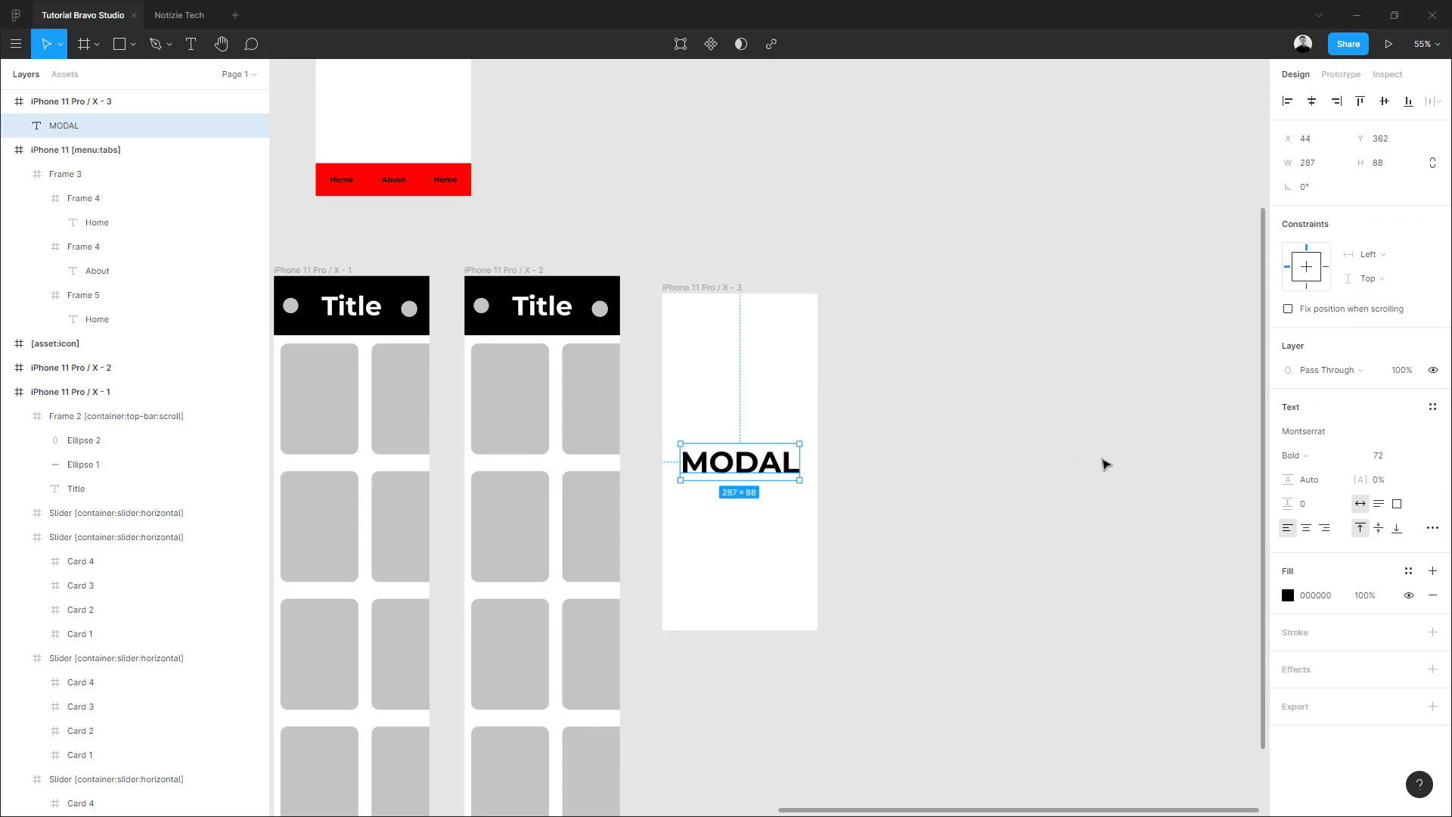
click(1002, 486)
Rename the MODAL screen's frame as iPhone [page:modal]
click(705, 289)
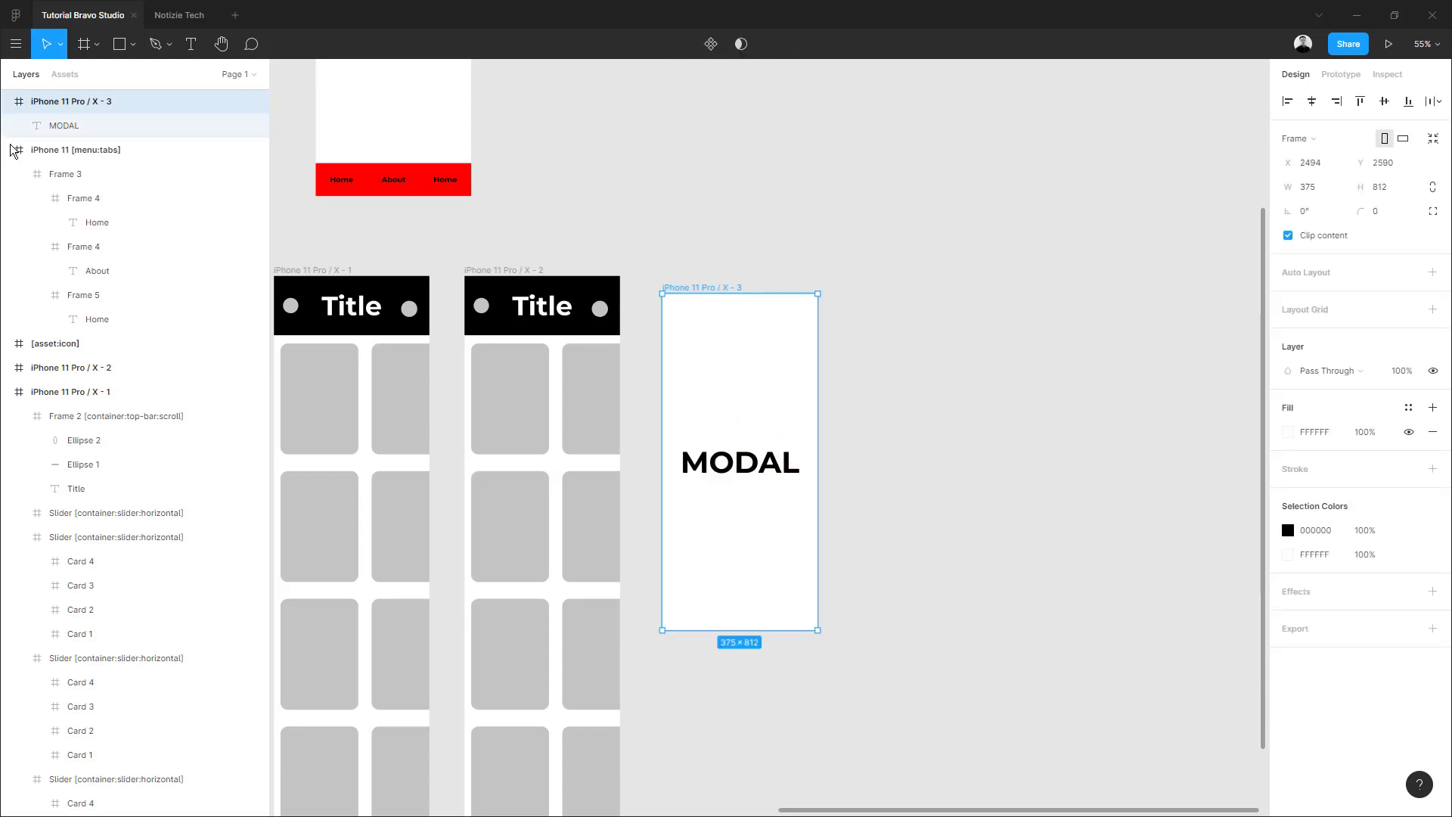
double_click(96, 105)
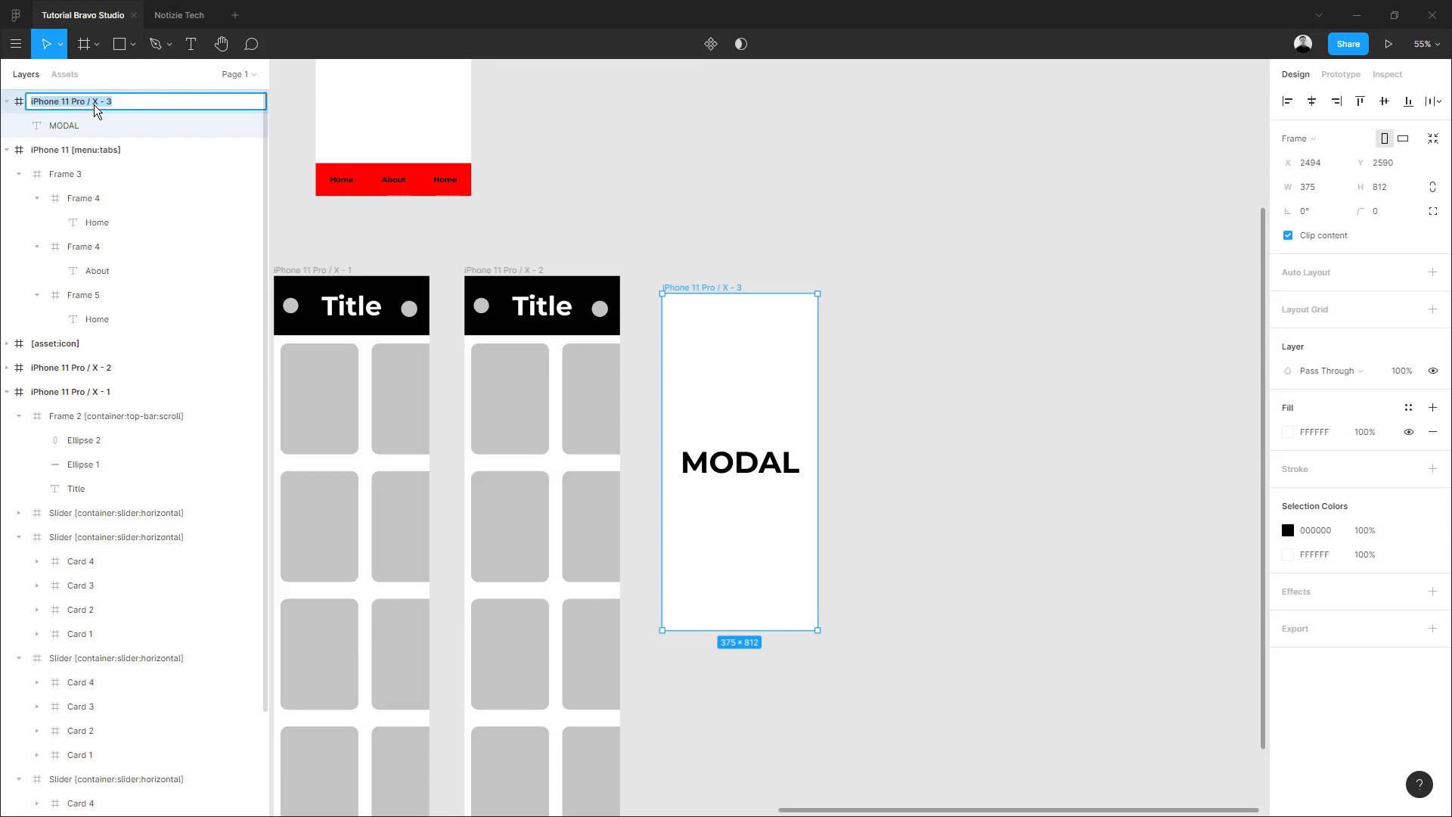
click(65, 104)
drag(65, 106, 125, 108)
key(BackSpace)
key(BackSpace)
text([P)
key(BackSpace)
text(page]:modal)
key(Return)
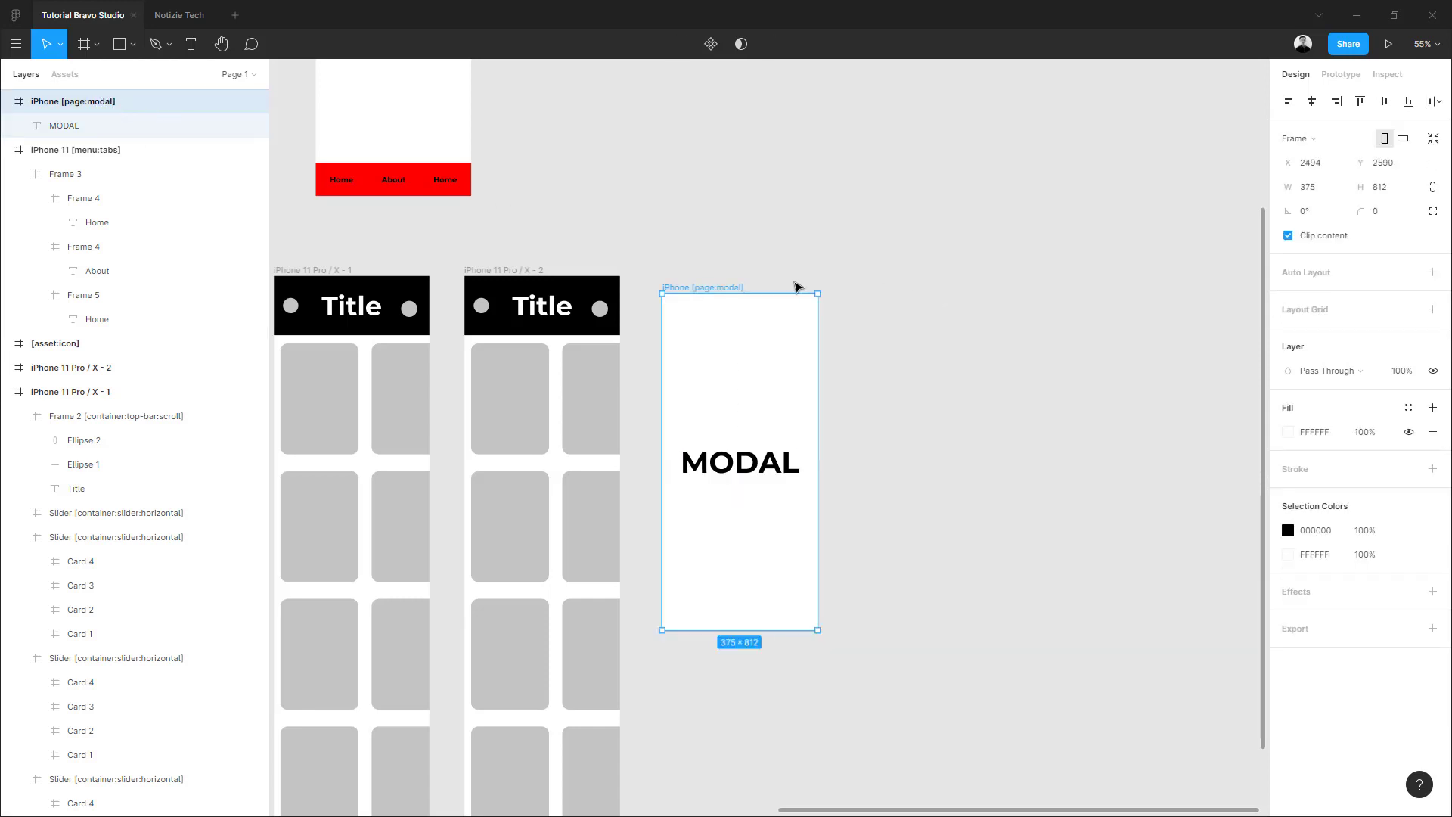
Link the left circle in the first screen's top bar to the iPhone [page:modal] screen with an on-tap interaction
scroll(759, 286, left, 3)
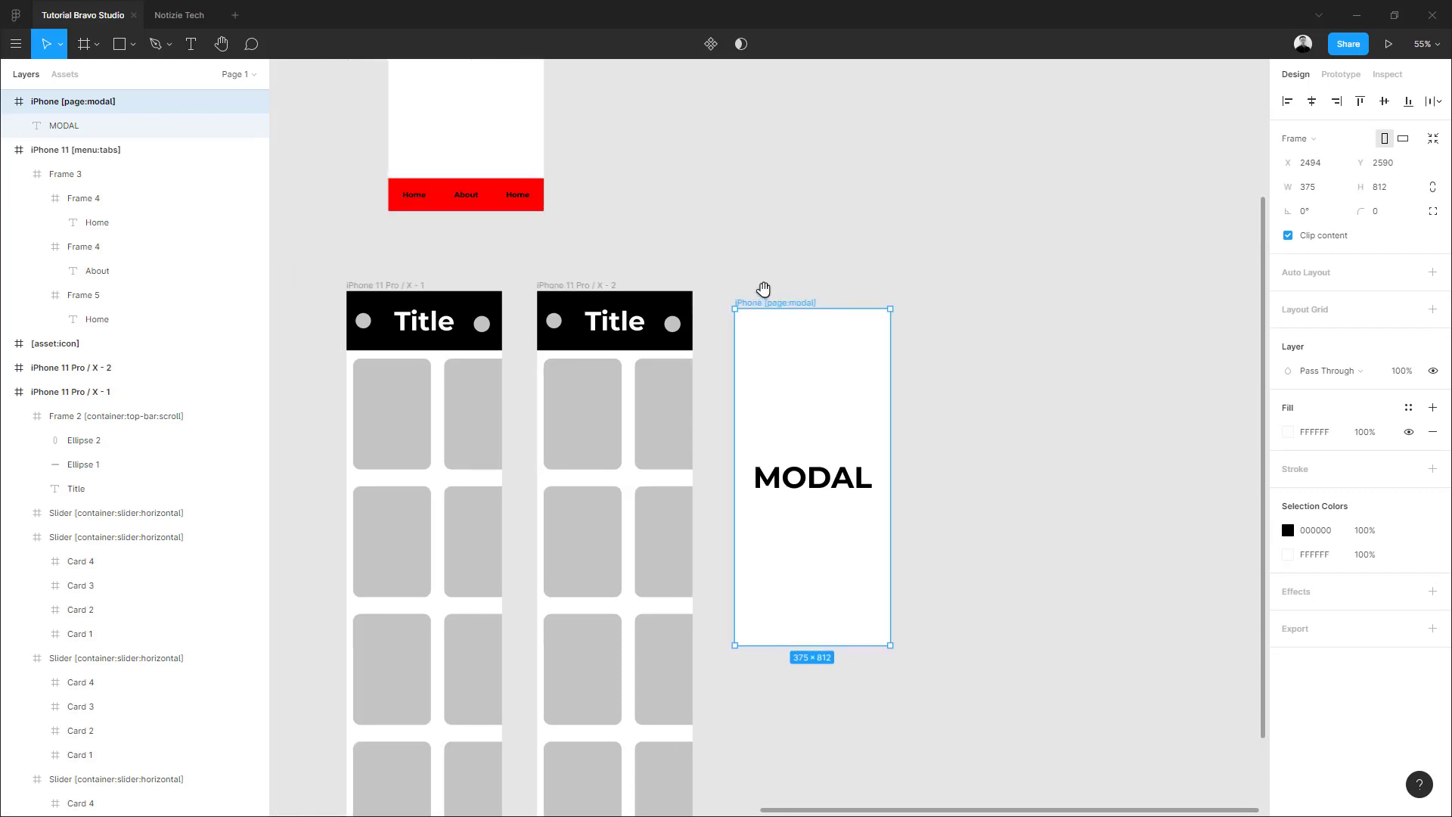
scroll(768, 294, left, 2)
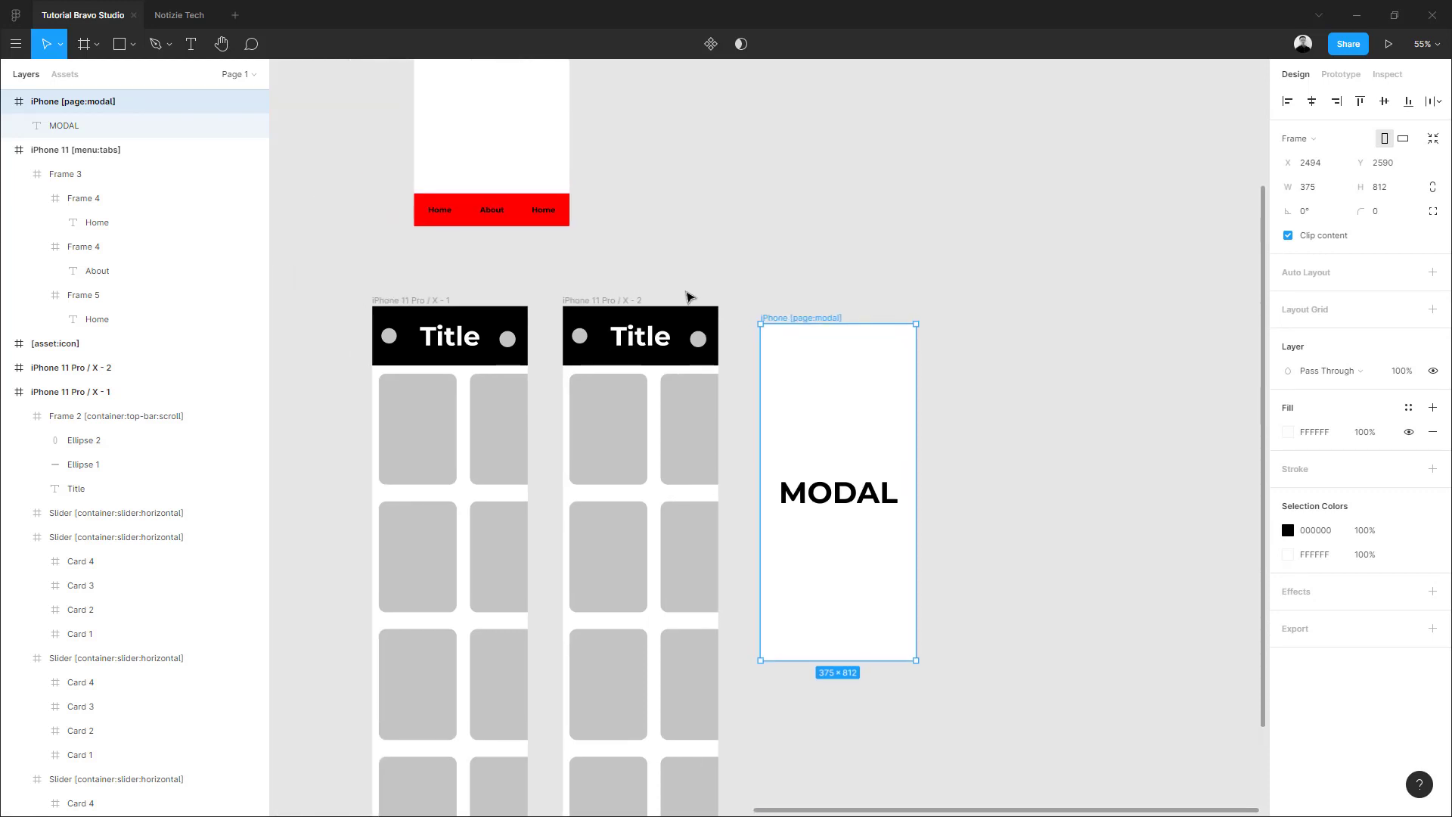
click(1341, 74)
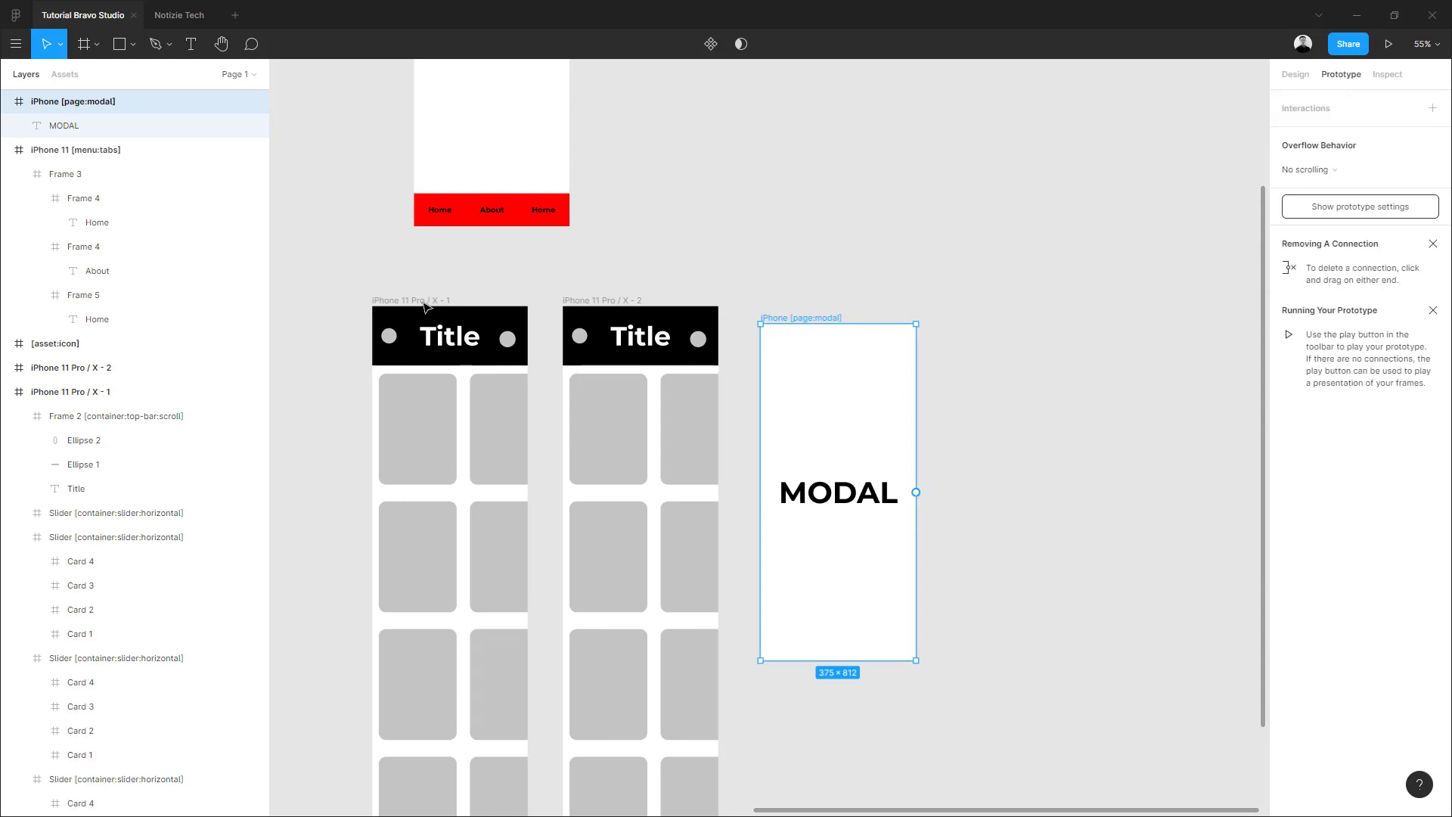
double_click(395, 338)
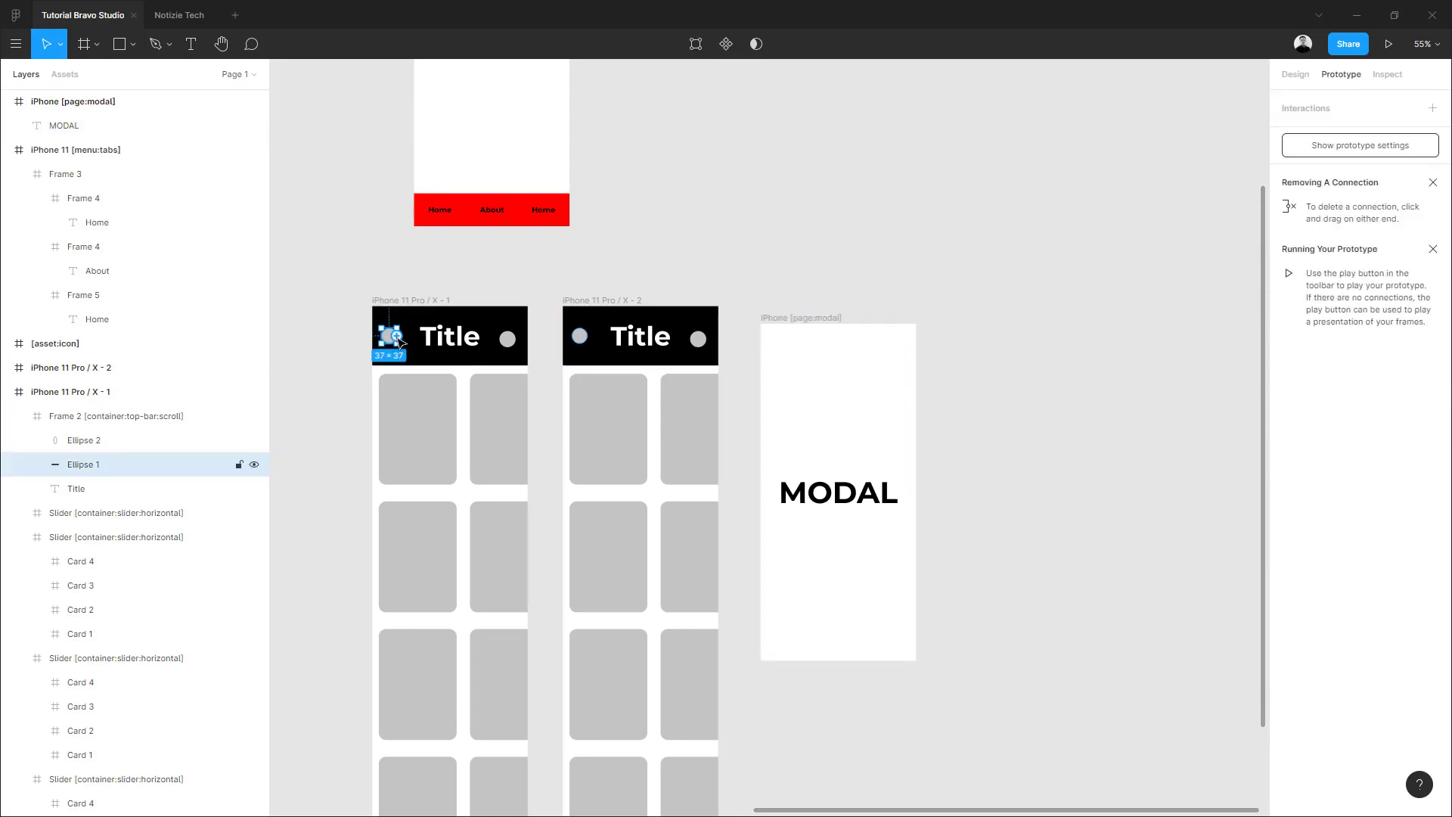
drag(398, 337, 782, 374)
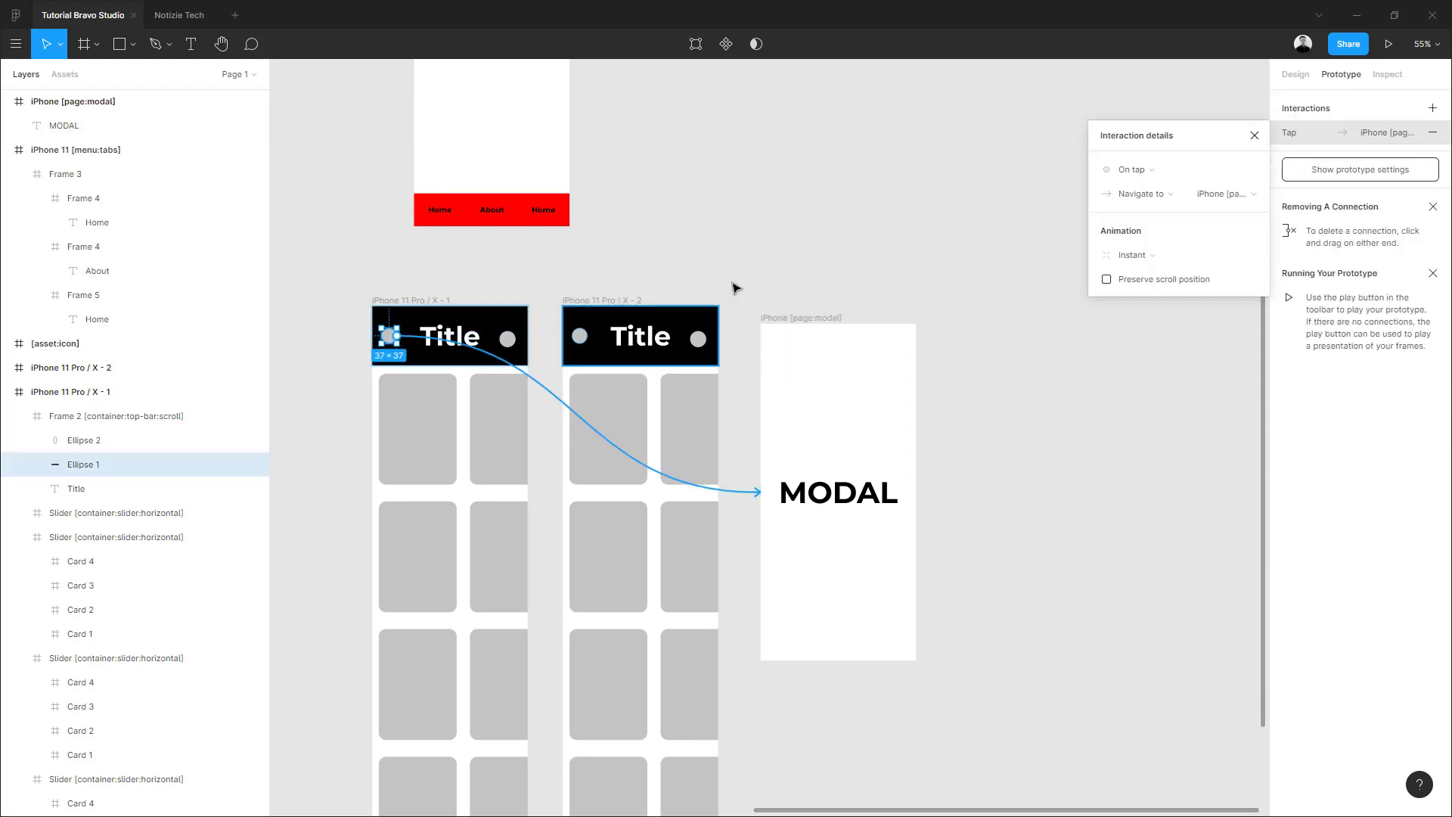
click(824, 279)
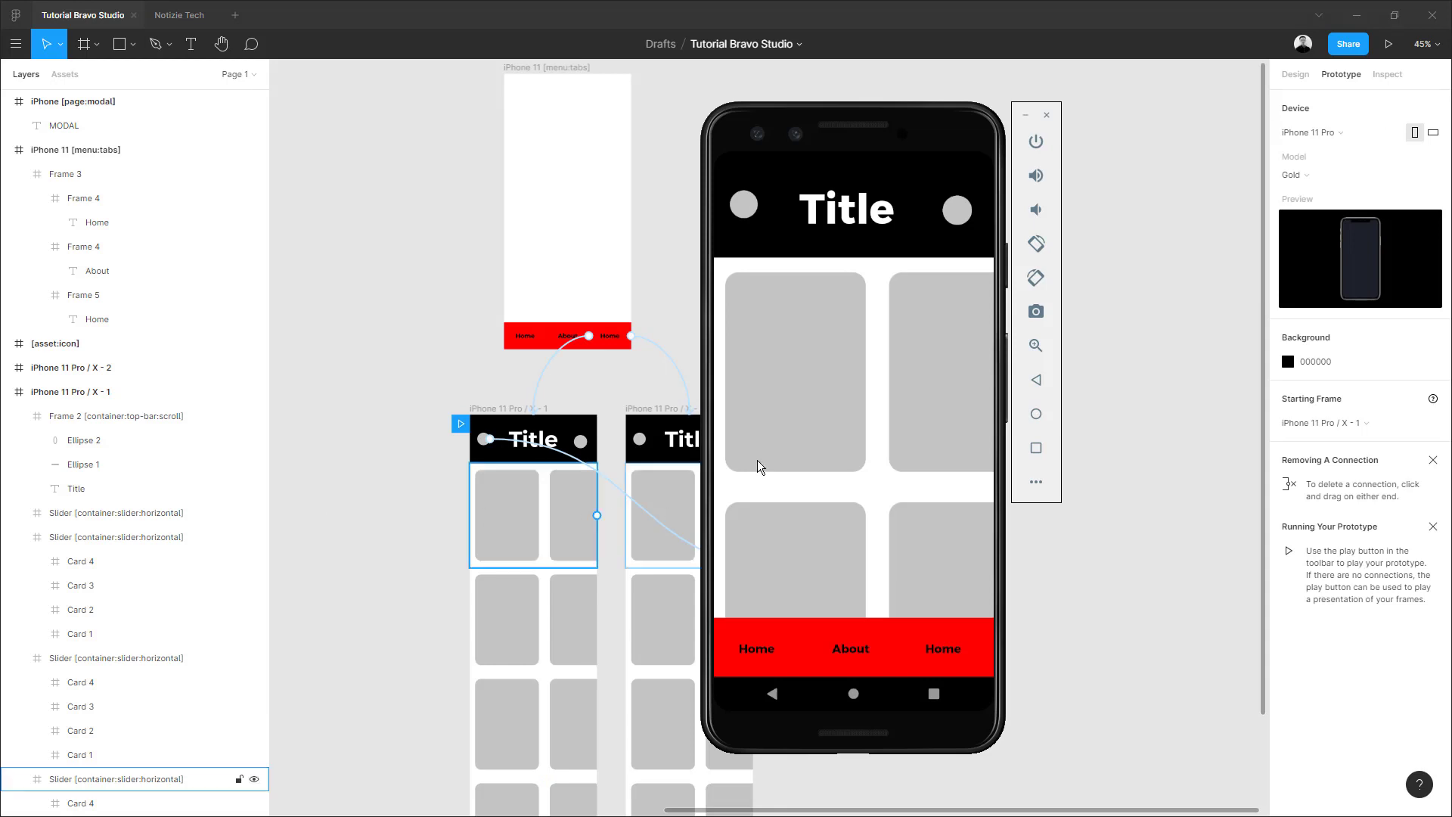
Test the modal in the emulator by opening it from the top bar's left circle, closing it and reopening it
click(744, 205)
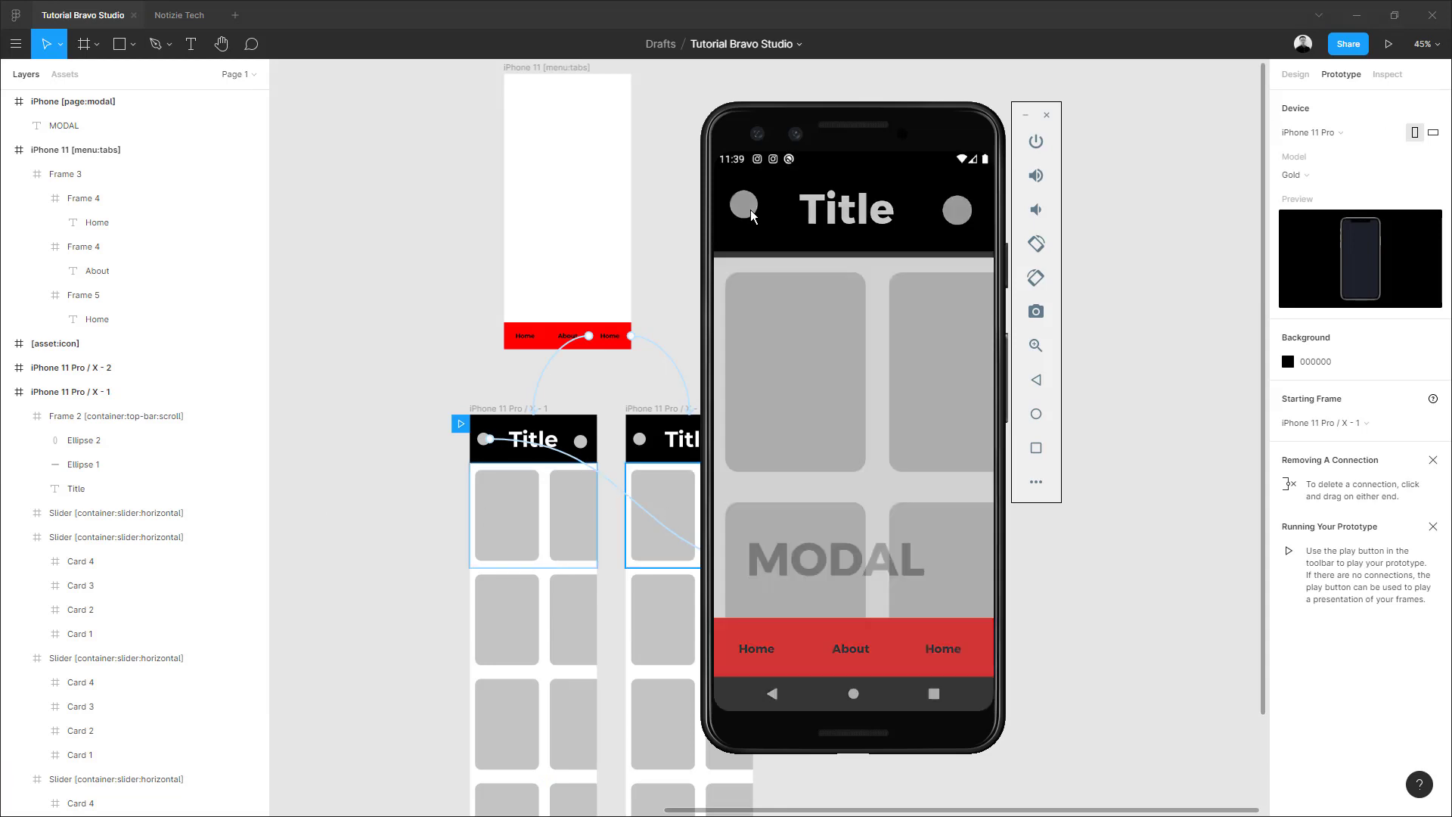
click(844, 325)
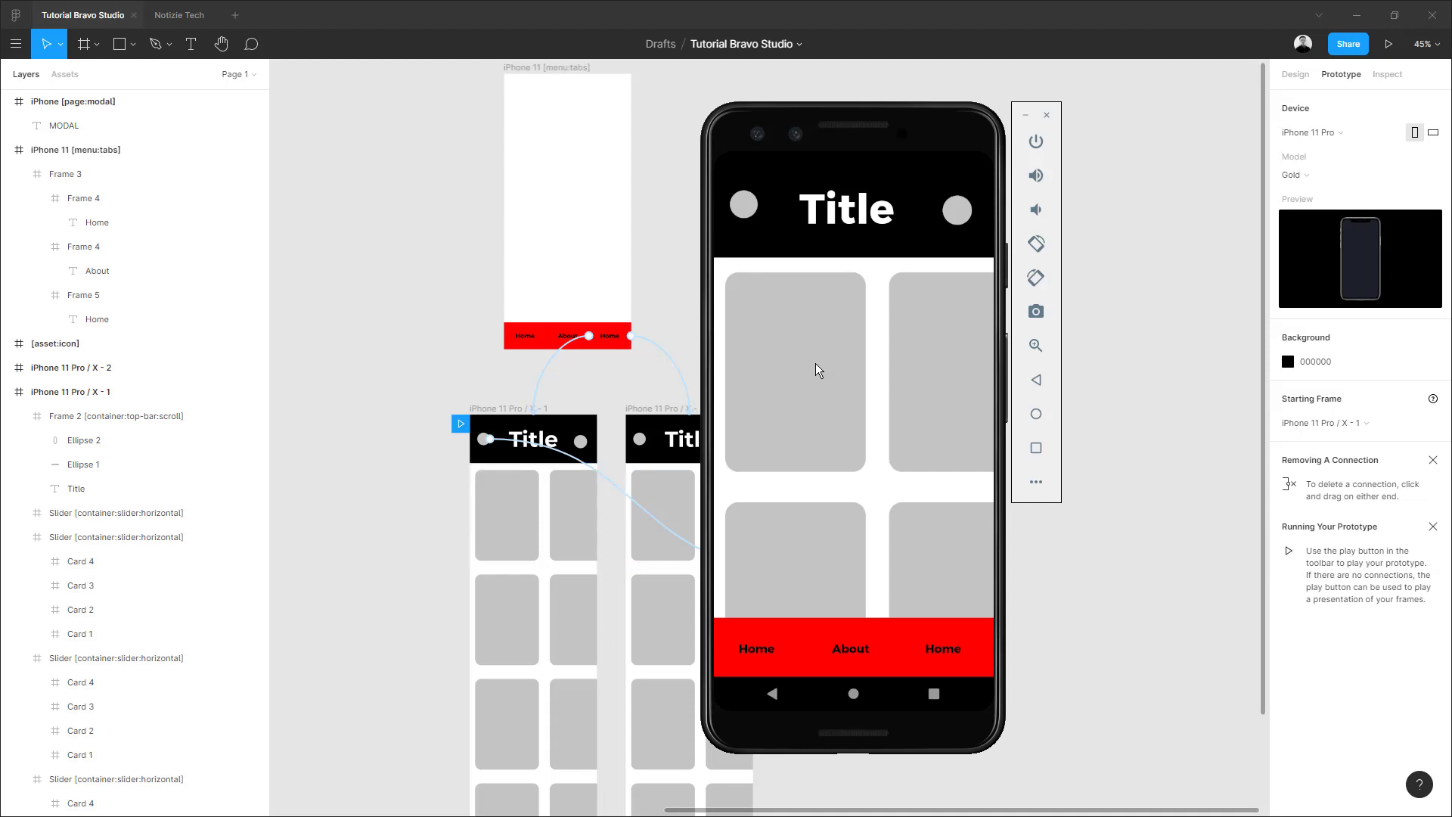
click(747, 214)
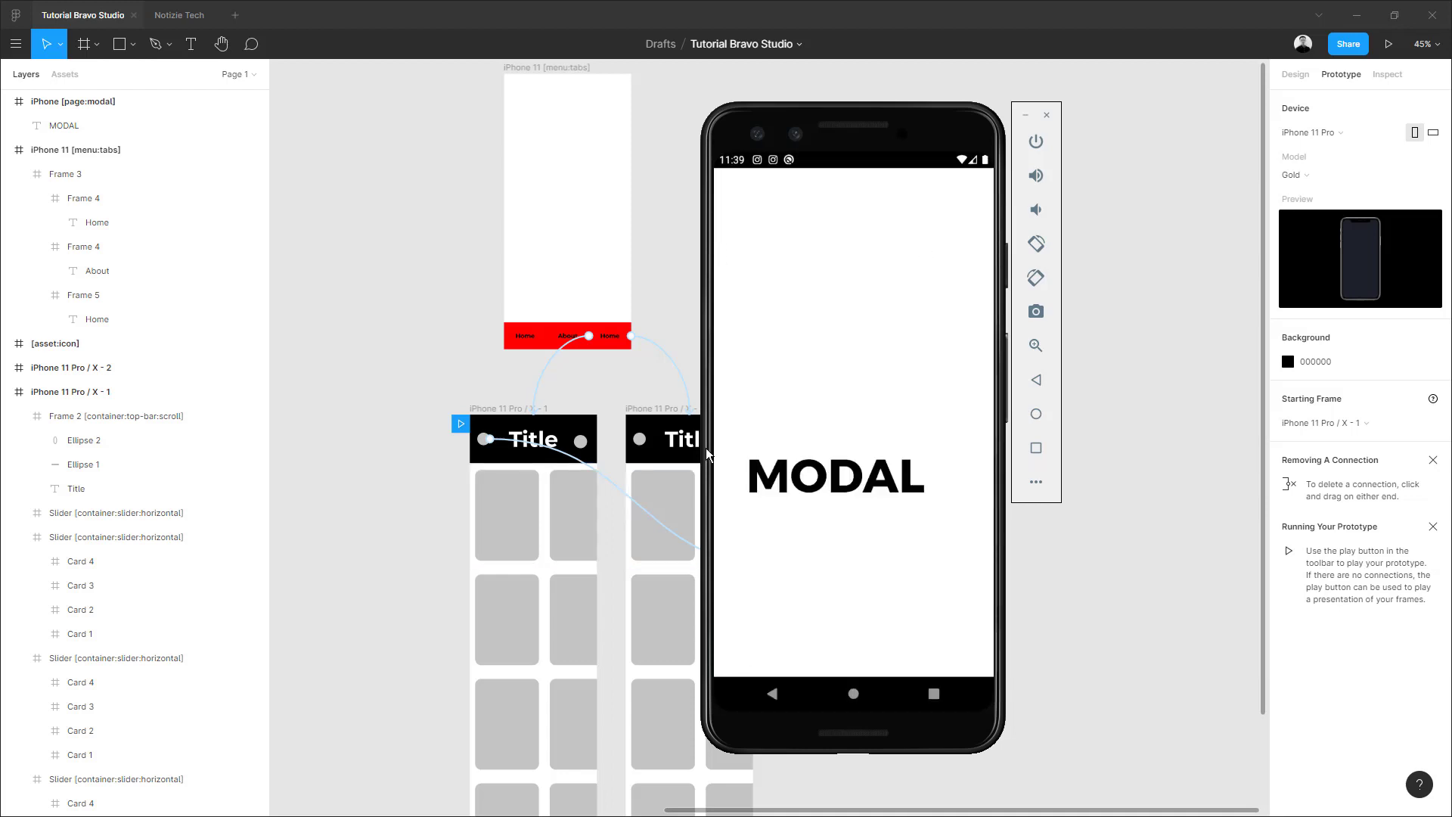
Rename the modal screen's frame as iPhone [page:modal:30%]
click(441, 466)
scroll(869, 343, down, 1)
click(794, 370)
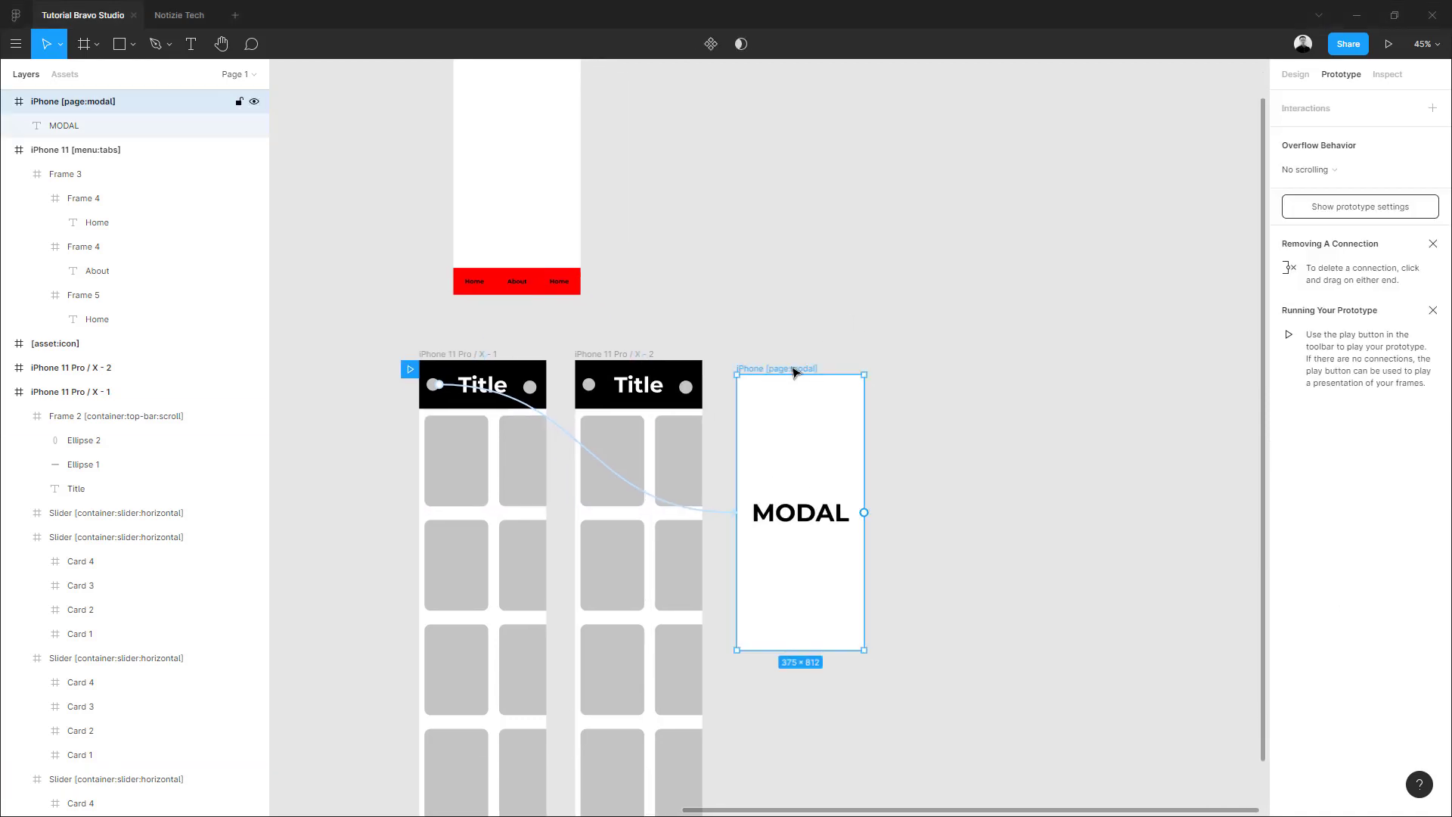
double_click(110, 101)
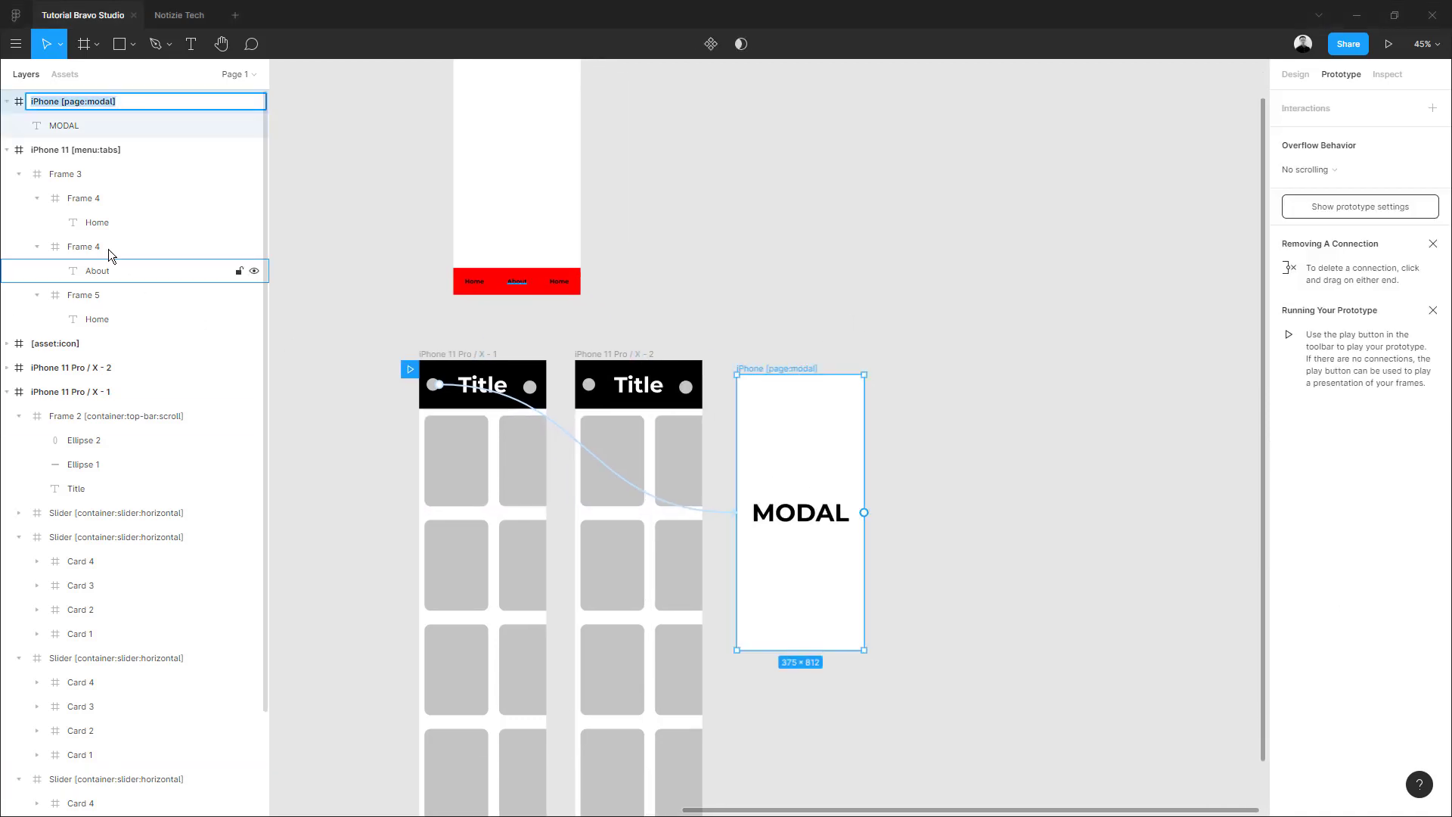
click(111, 103)
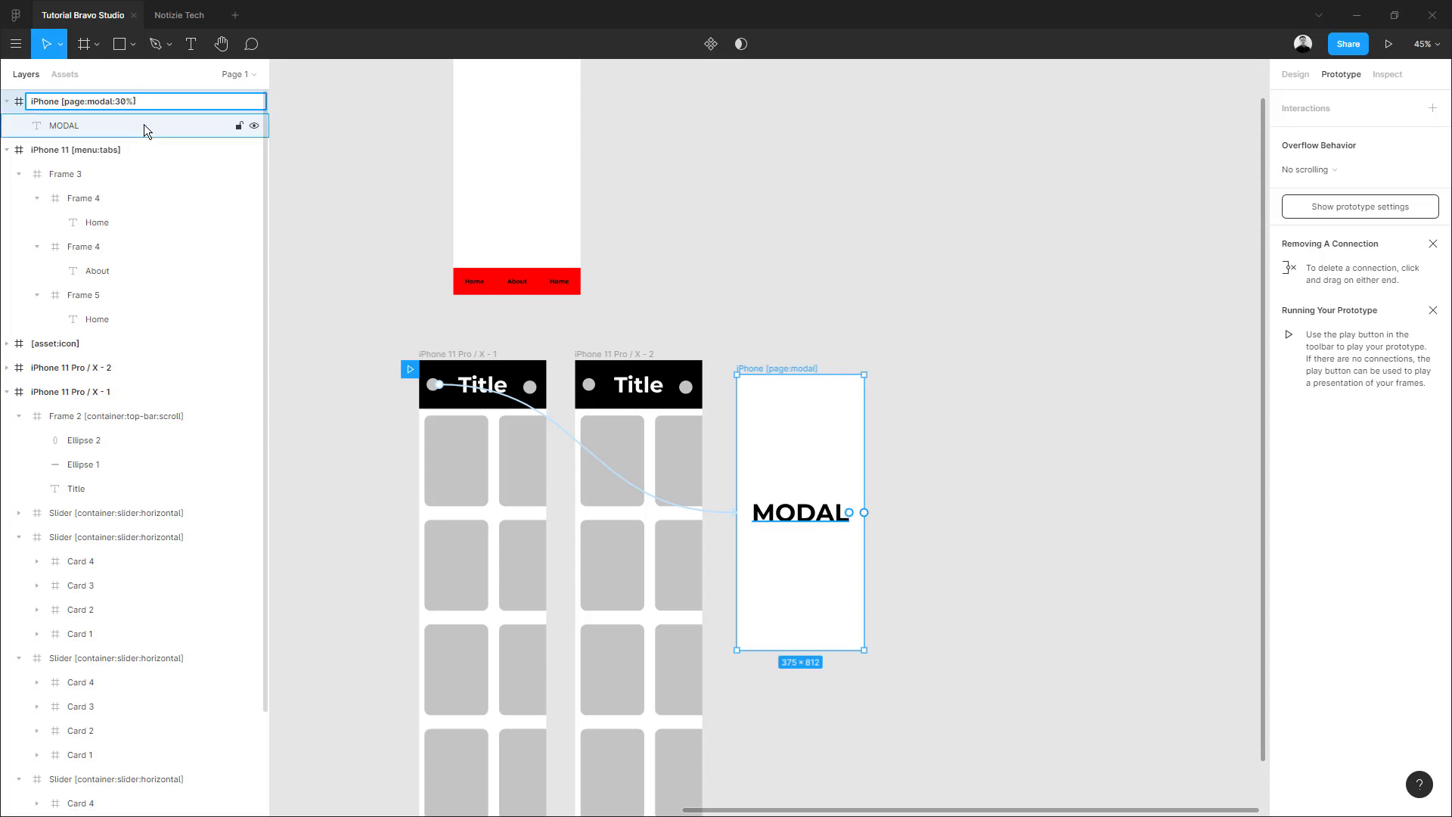
click(144, 124)
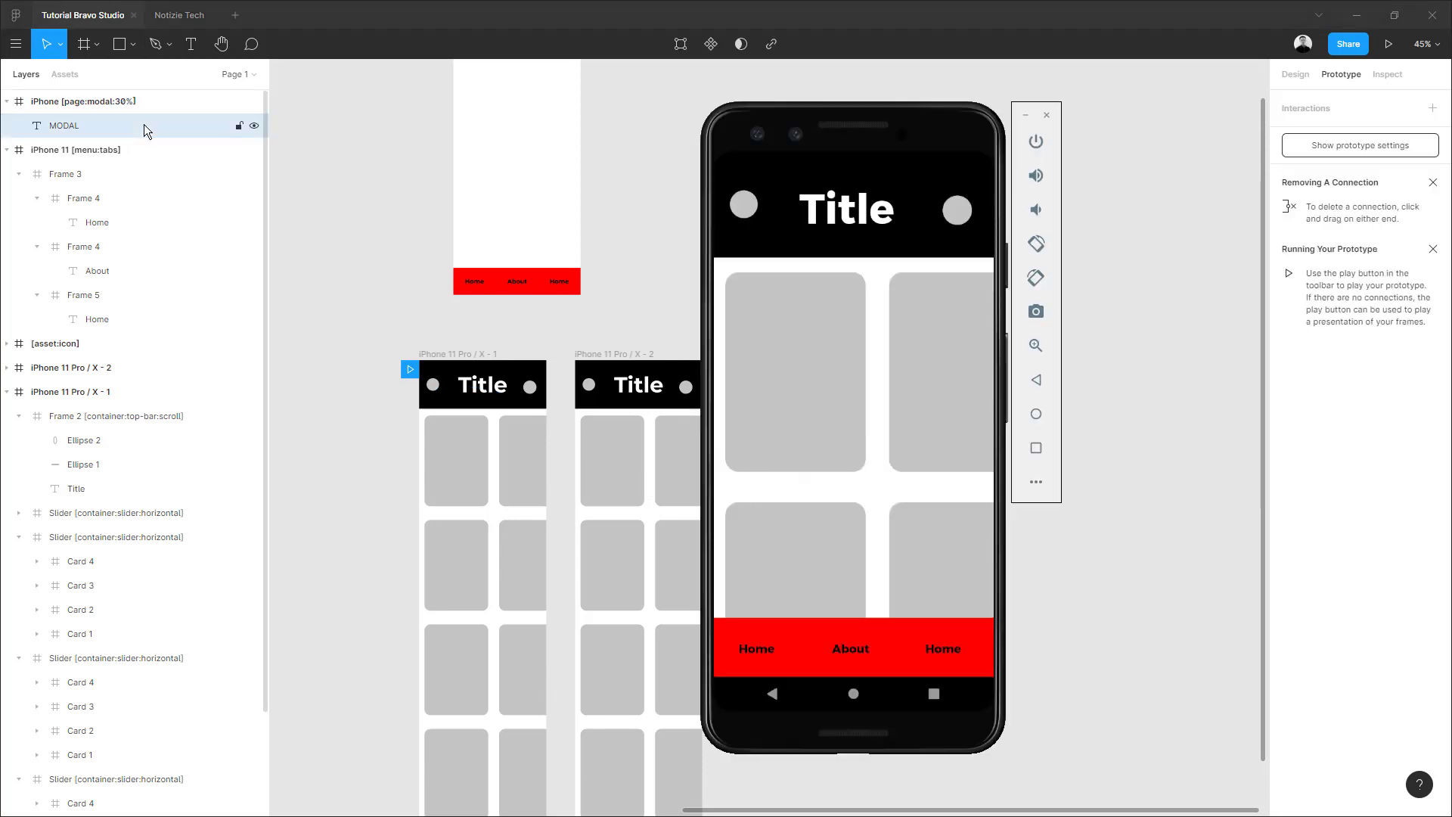
Test the modal in the emulator by opening it from the top bar's left circle, expanding it upward and swiping it closed
click(746, 209)
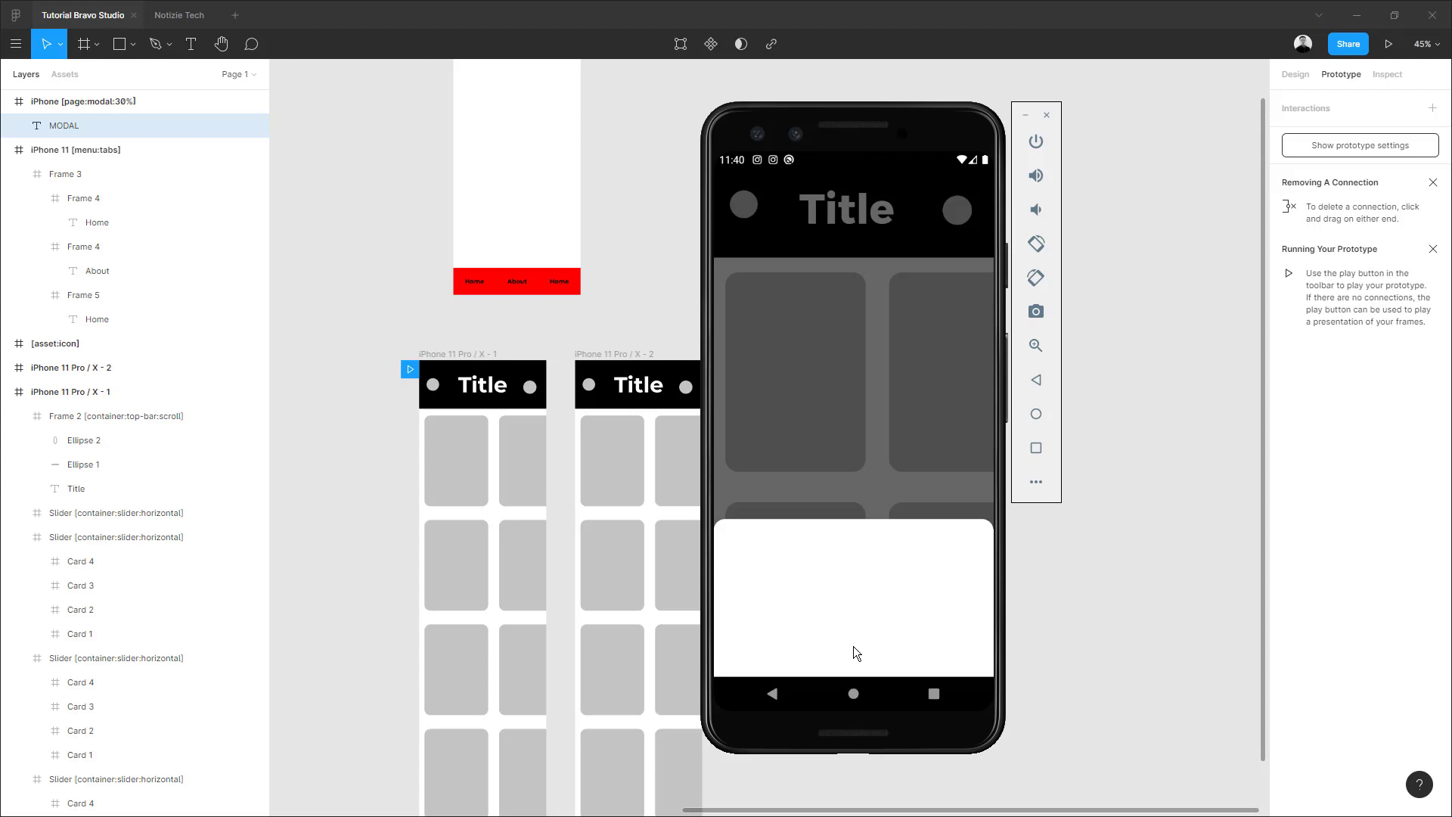
drag(853, 646, 824, 522)
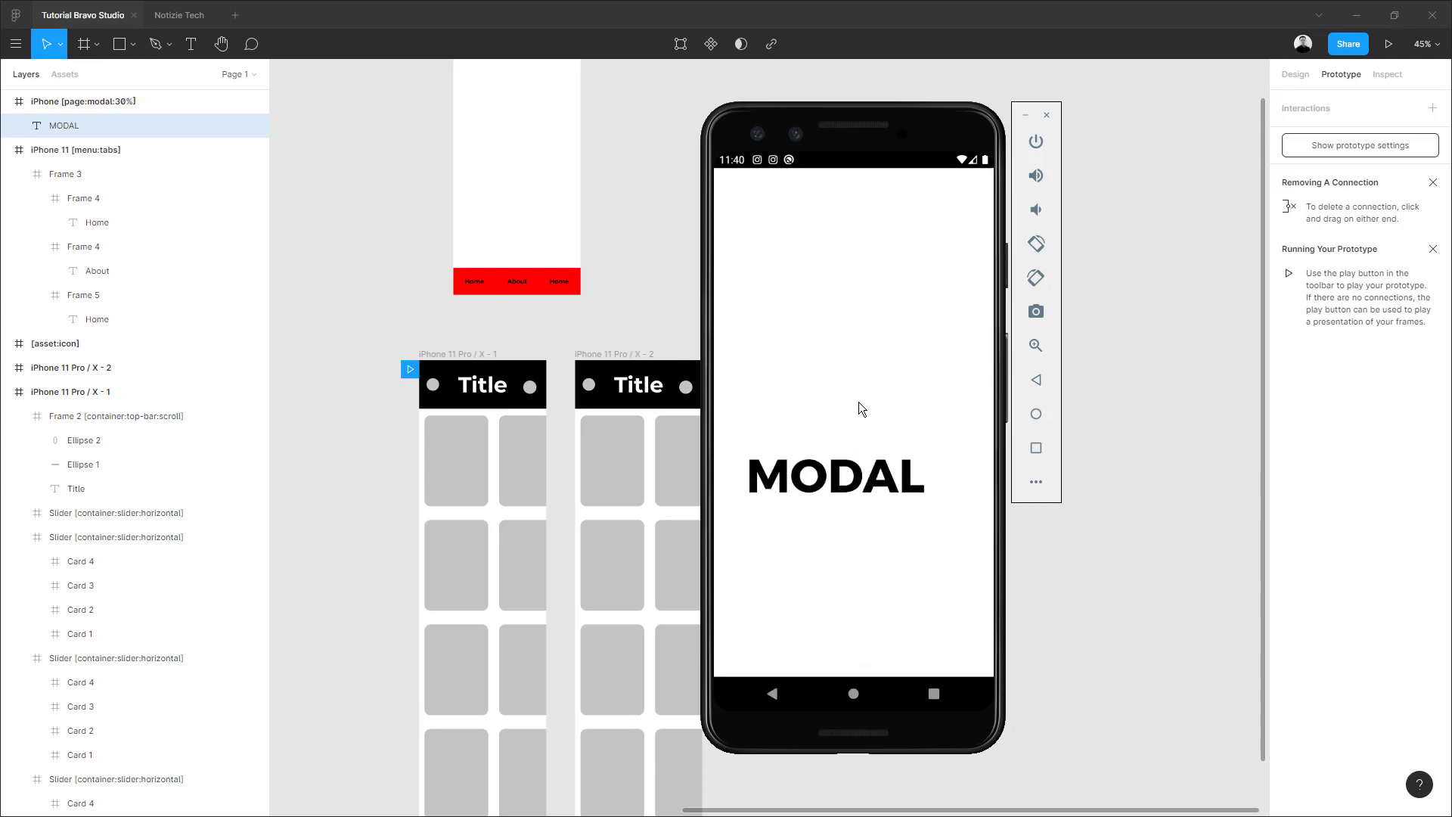
drag(862, 281, 878, 569)
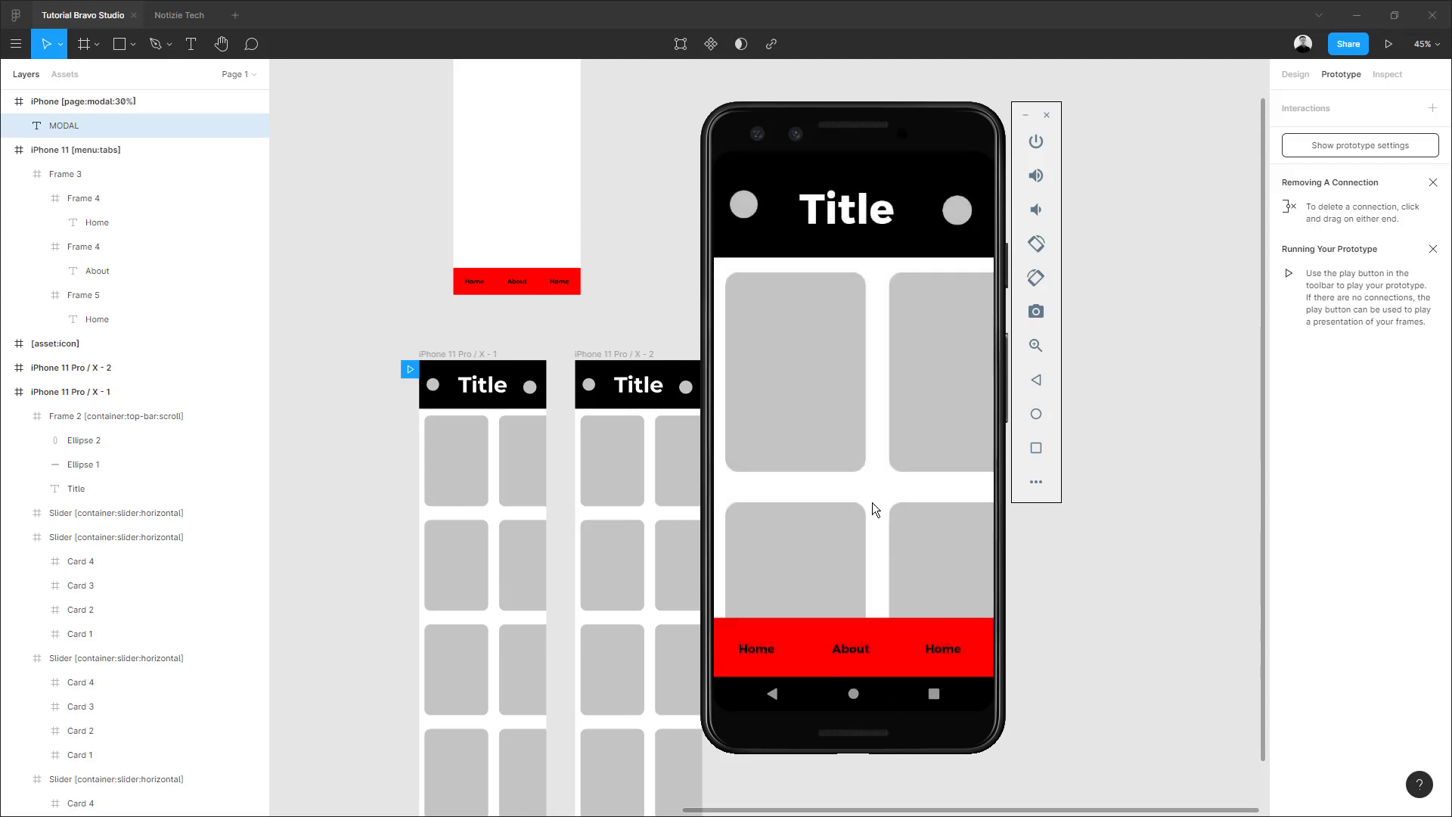
Rename the modal screen's frame as iPhone [page:modal:fixed]
click(1059, 600)
scroll(1010, 619, down, 4)
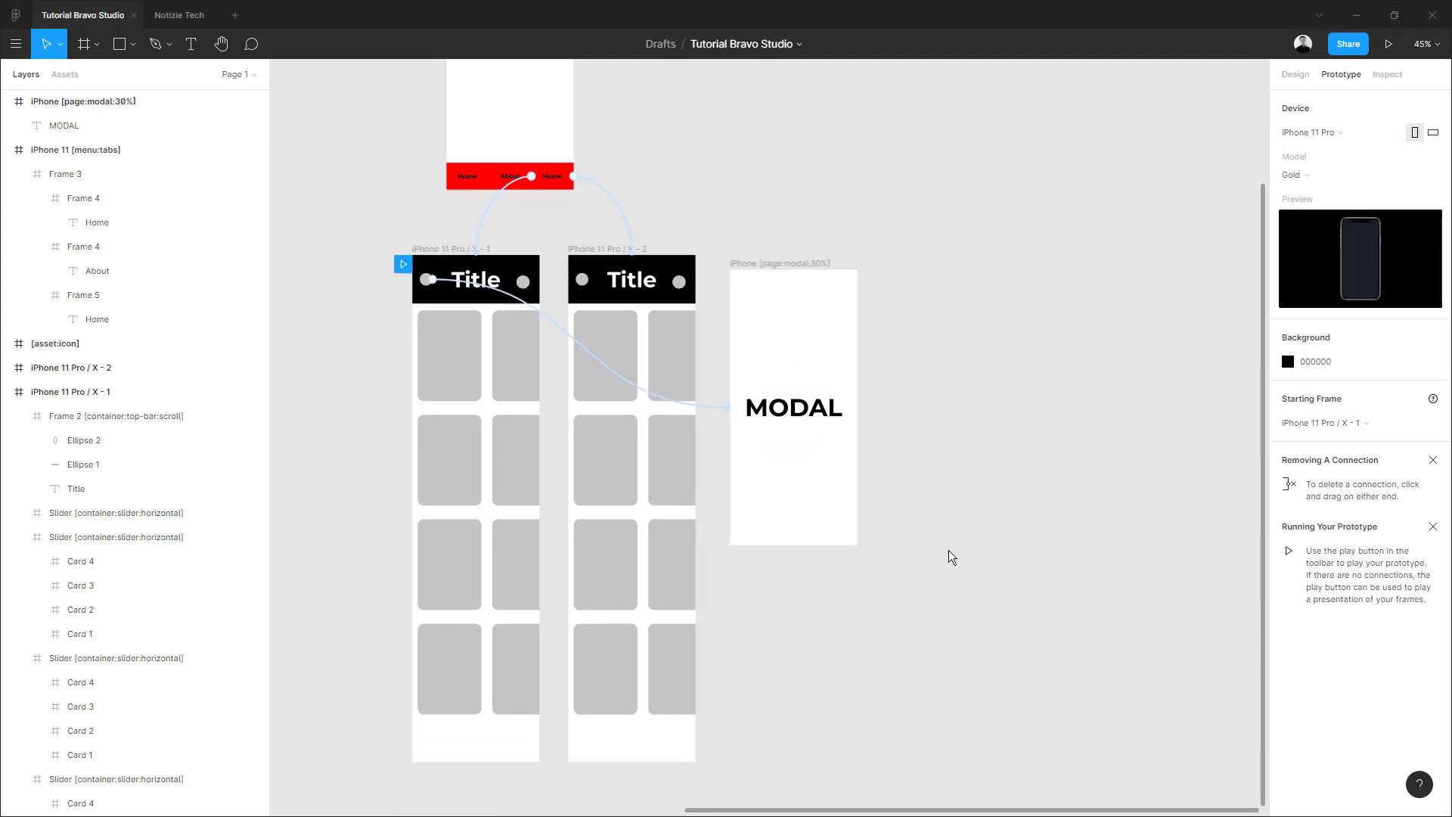
scroll(815, 587, up, 2)
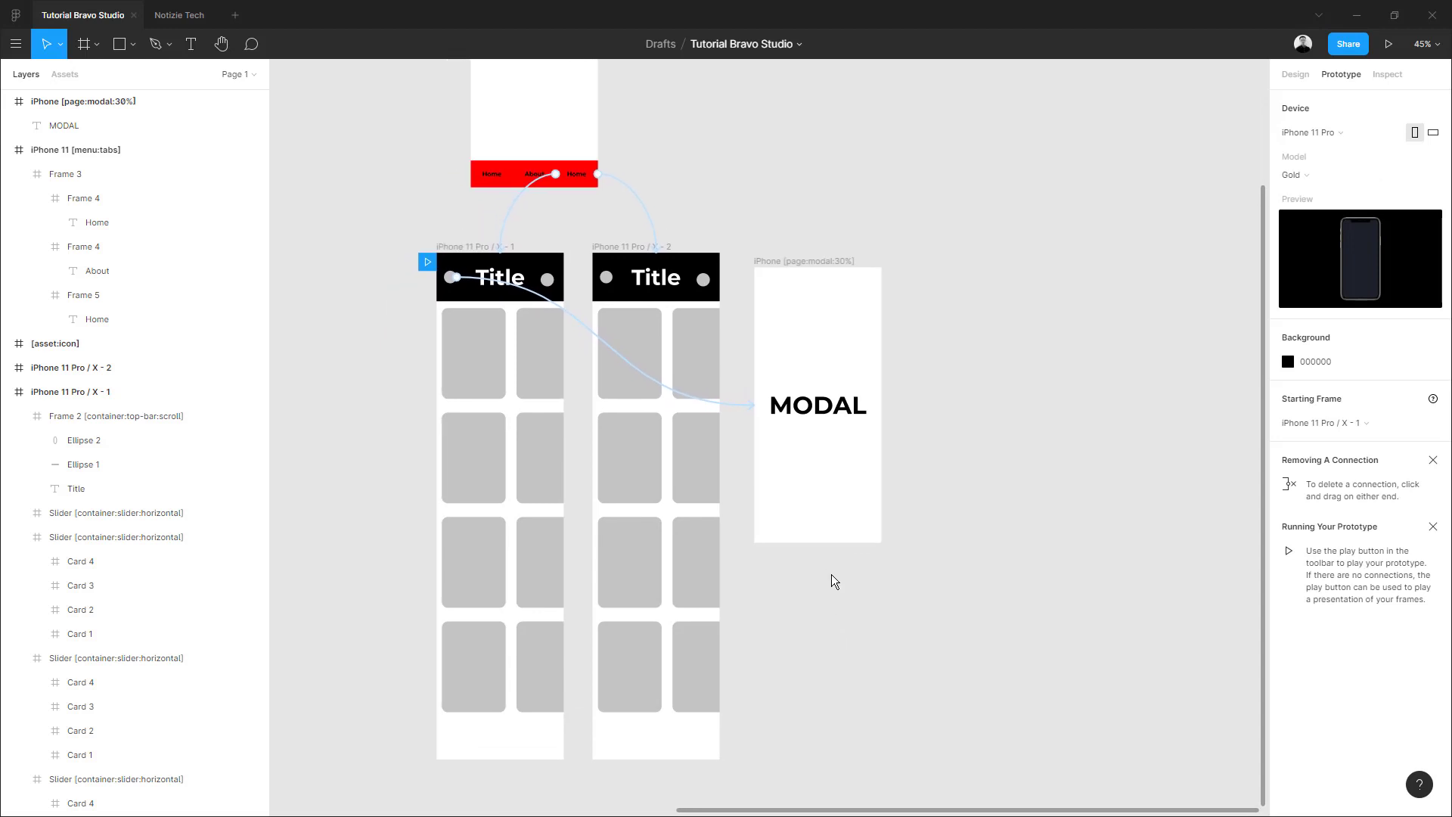
click(801, 263)
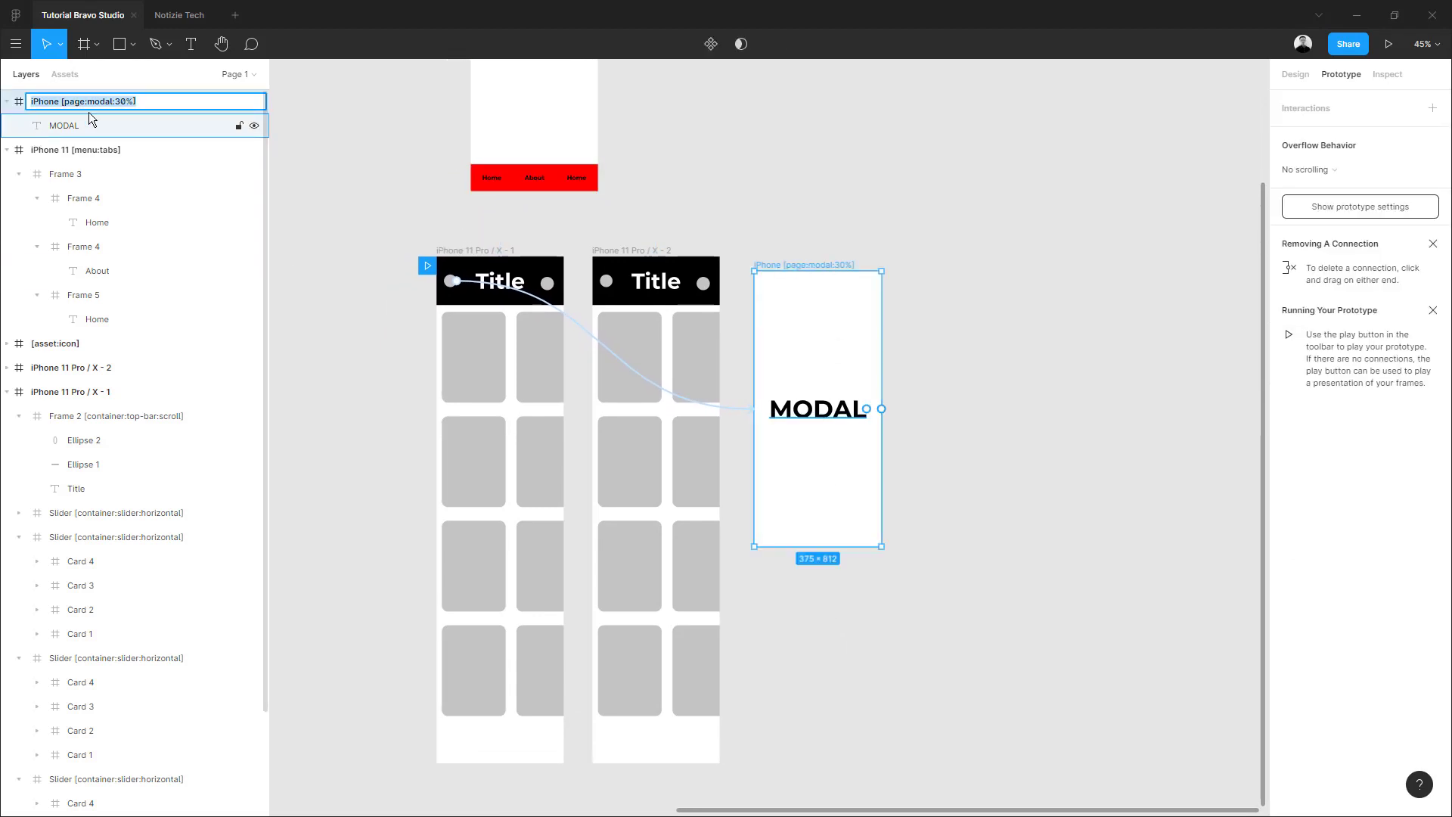
double_click(119, 95)
drag(117, 100, 124, 98)
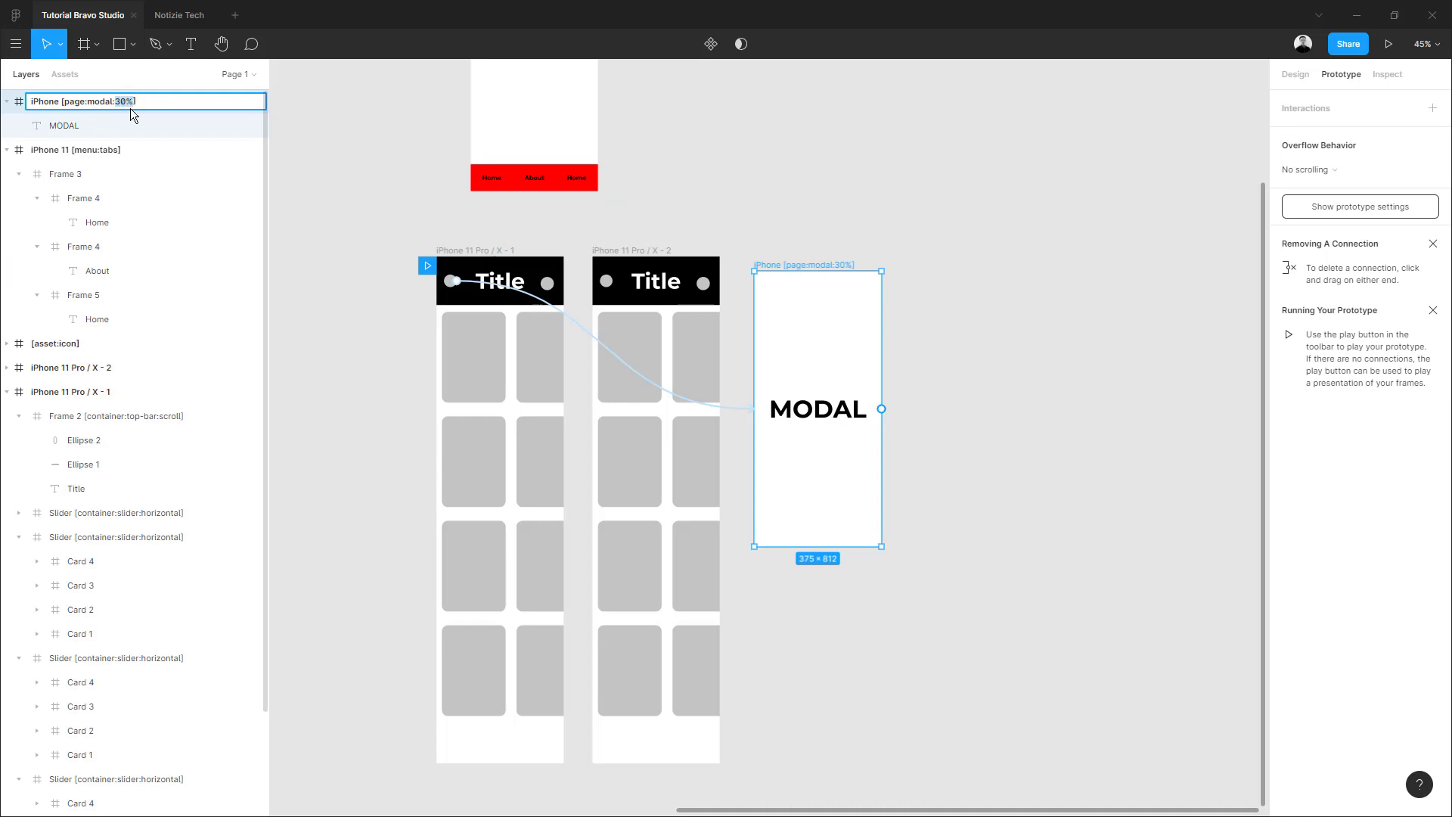
key(Return)
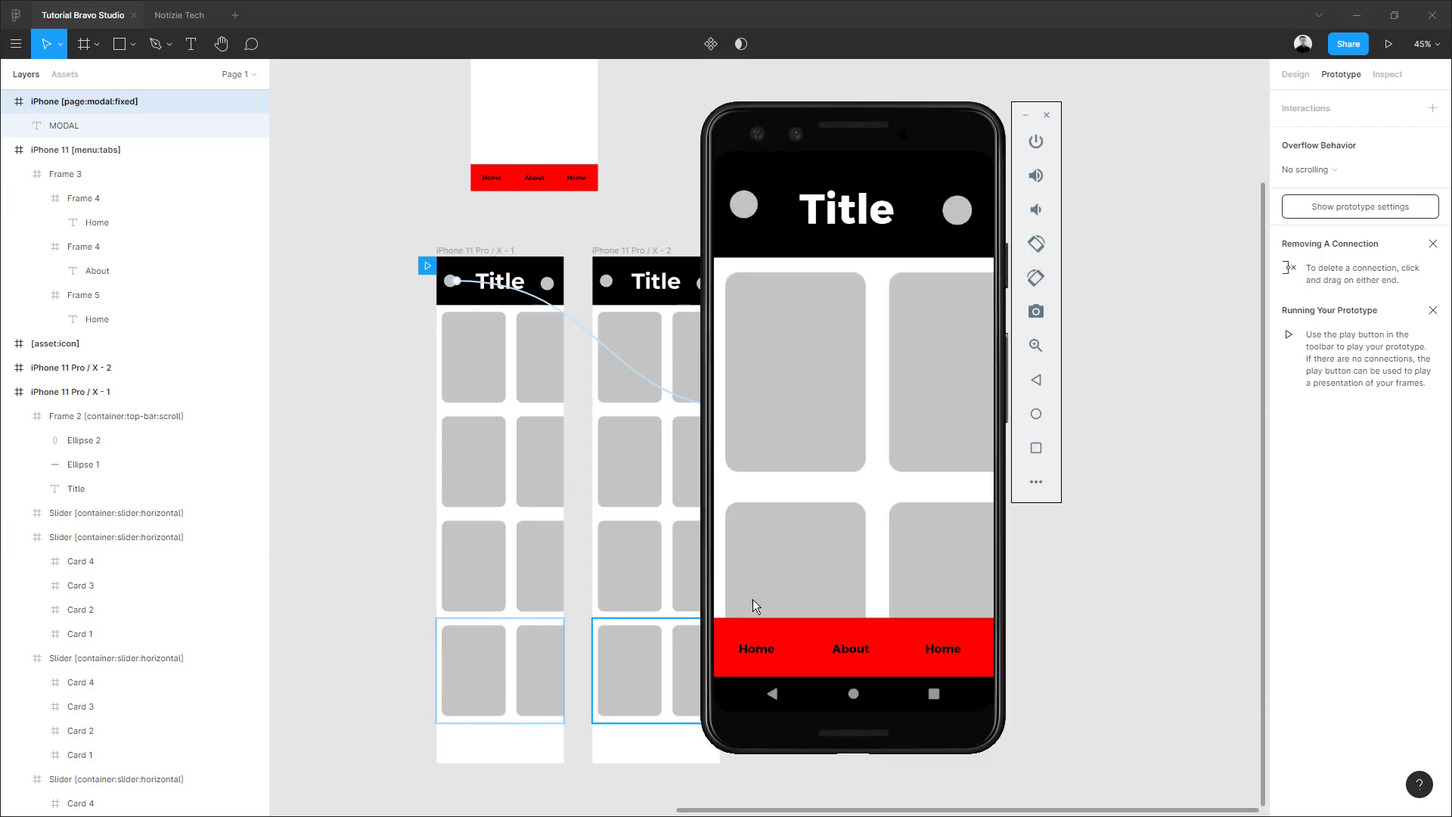
Move the MODAL text near the upper edge of its frame and shorten the frame to fit closely around the text
click(1024, 589)
click(791, 268)
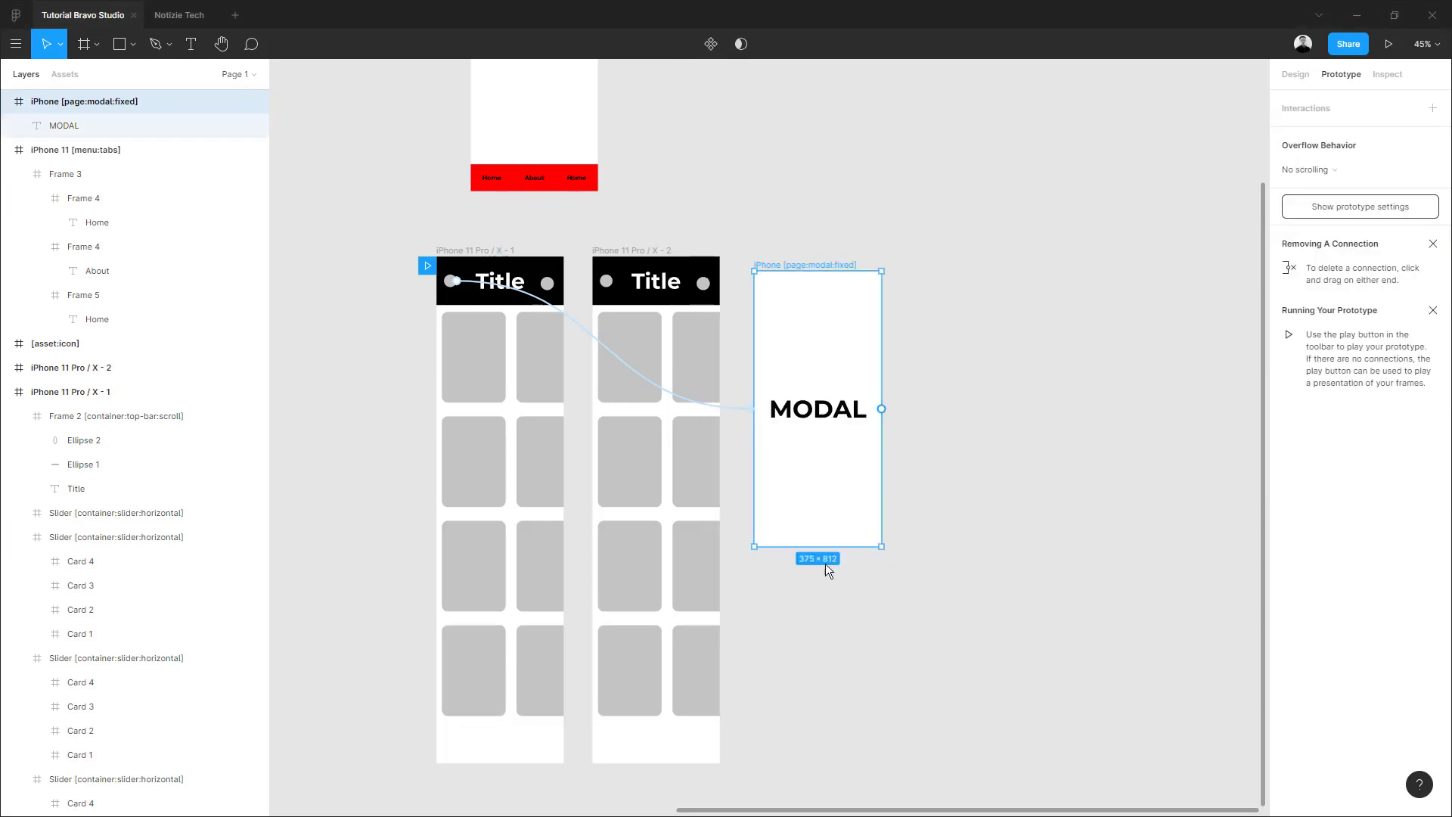
drag(815, 546, 819, 303)
click(820, 410)
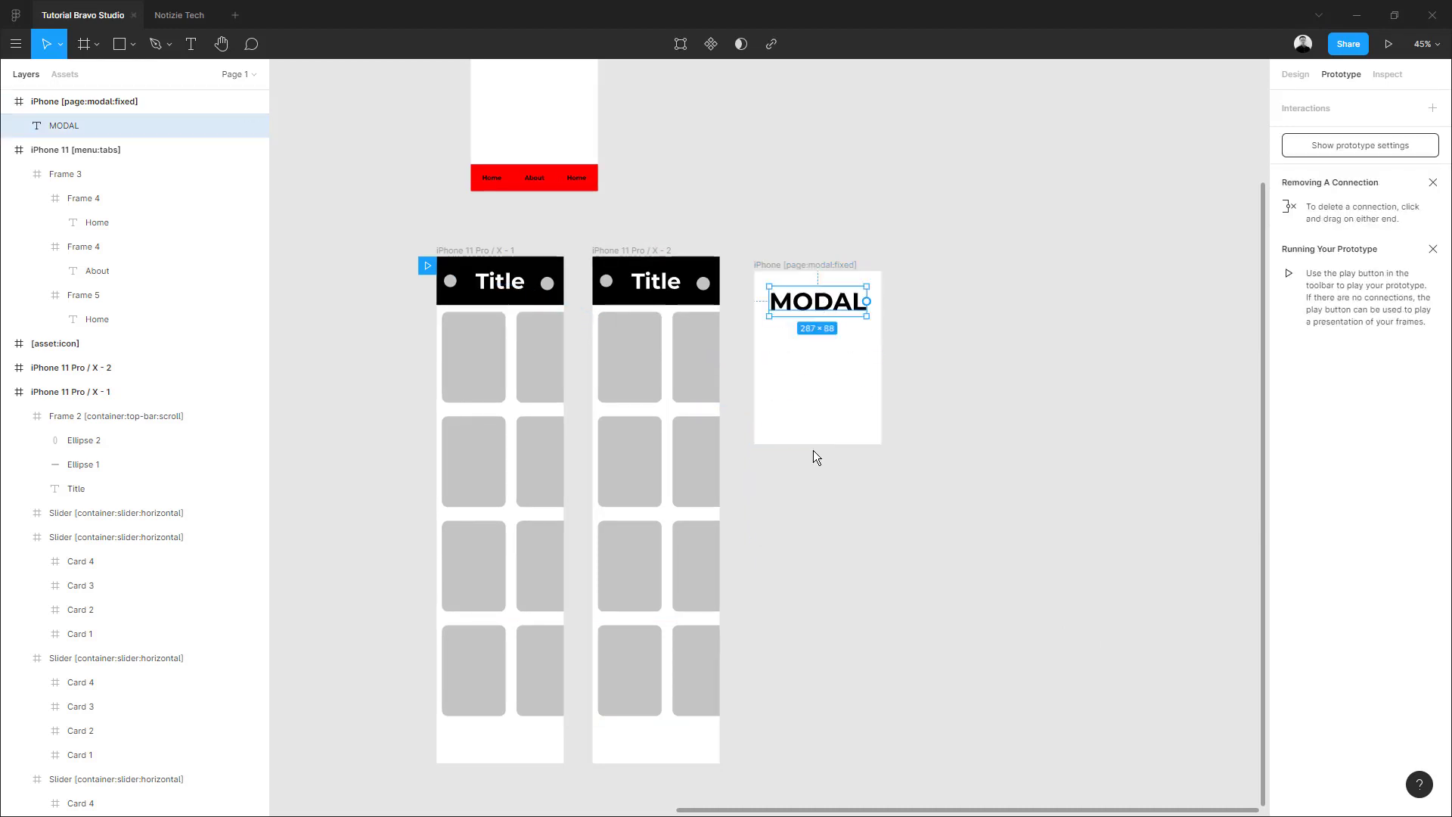
click(783, 265)
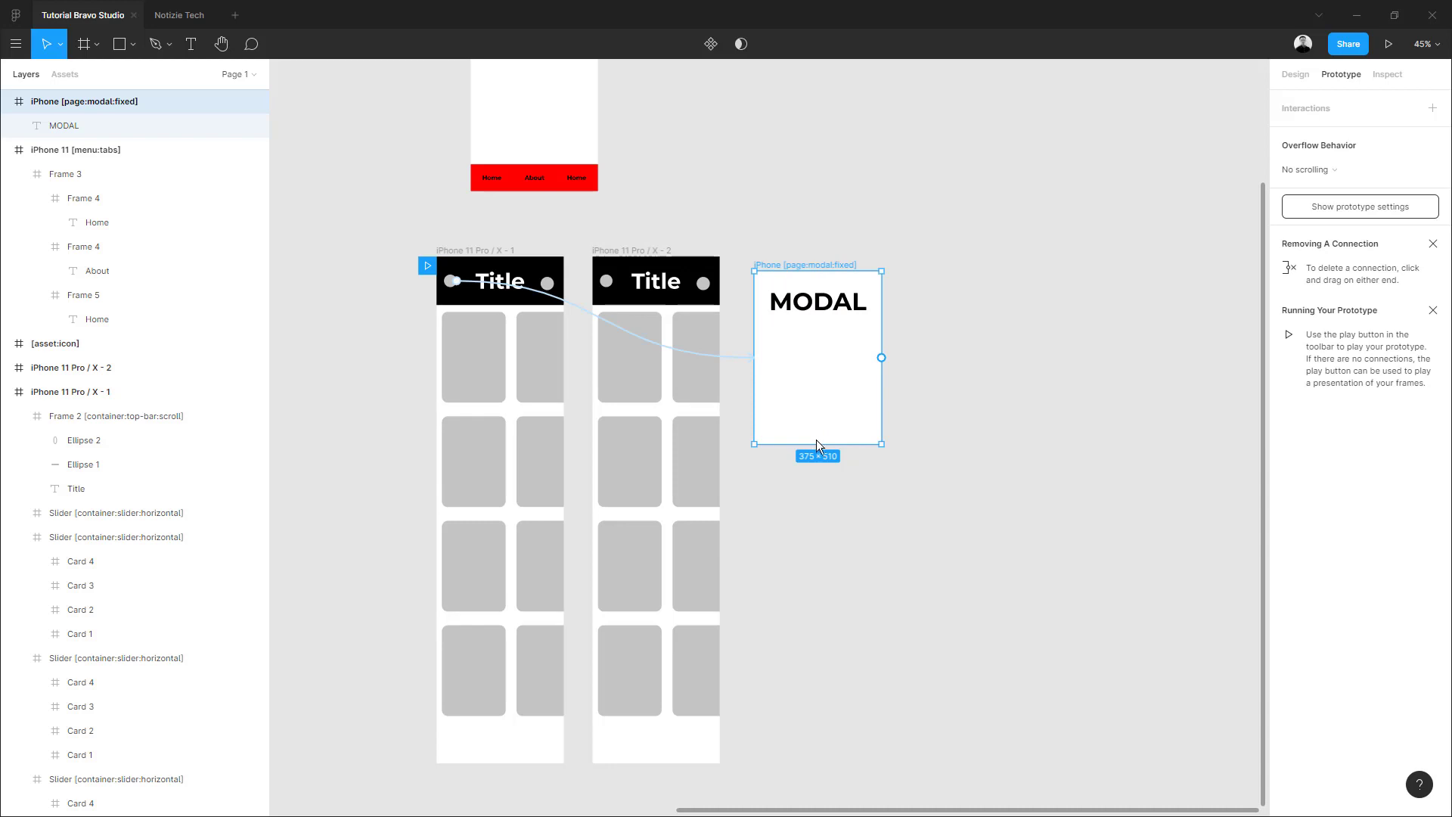
drag(817, 445, 806, 333)
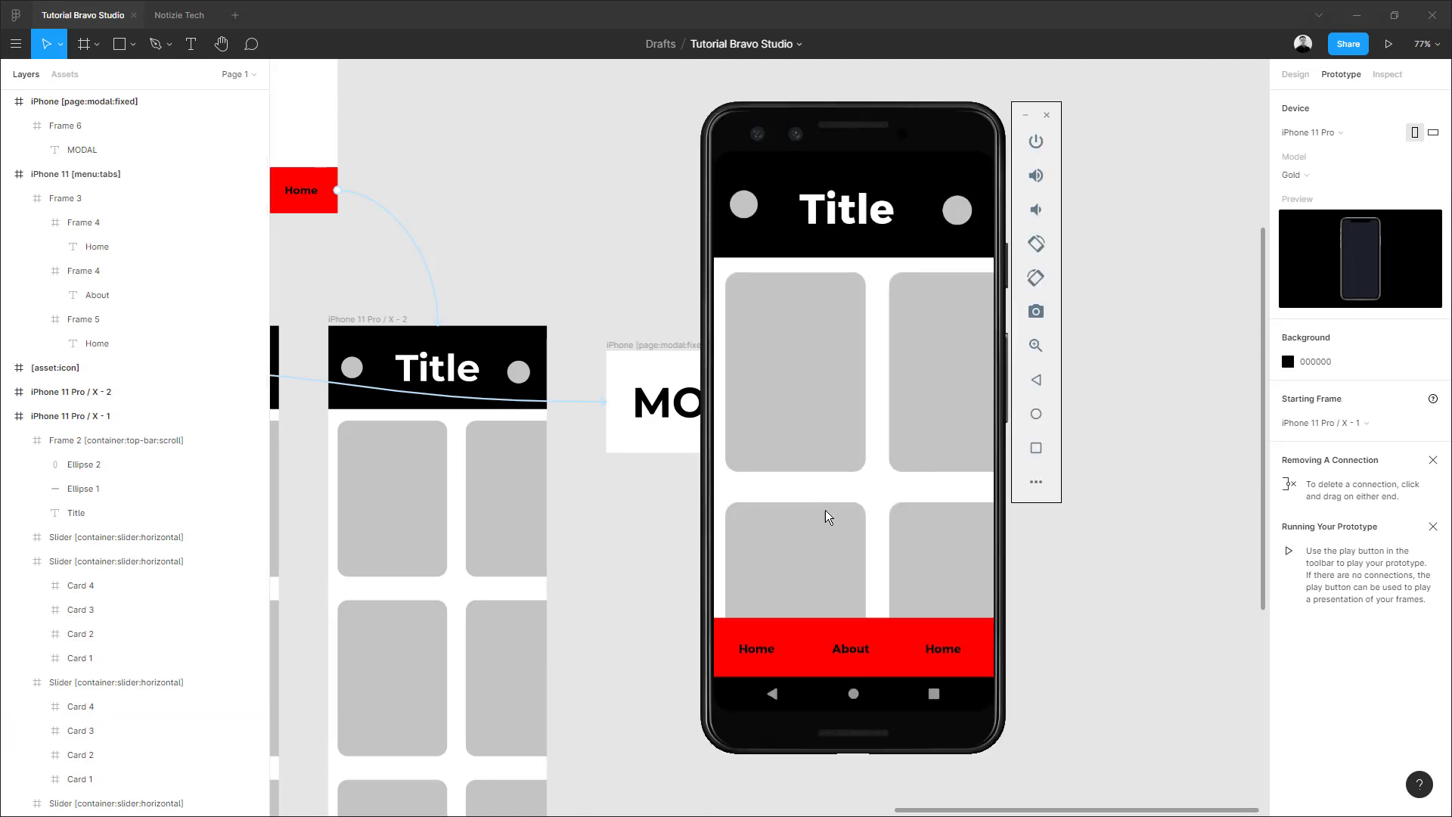
Test the fixed modal in the emulator by scrolling the page, opening the modal, dismissing it and reopening it
scroll(862, 497, down, 1)
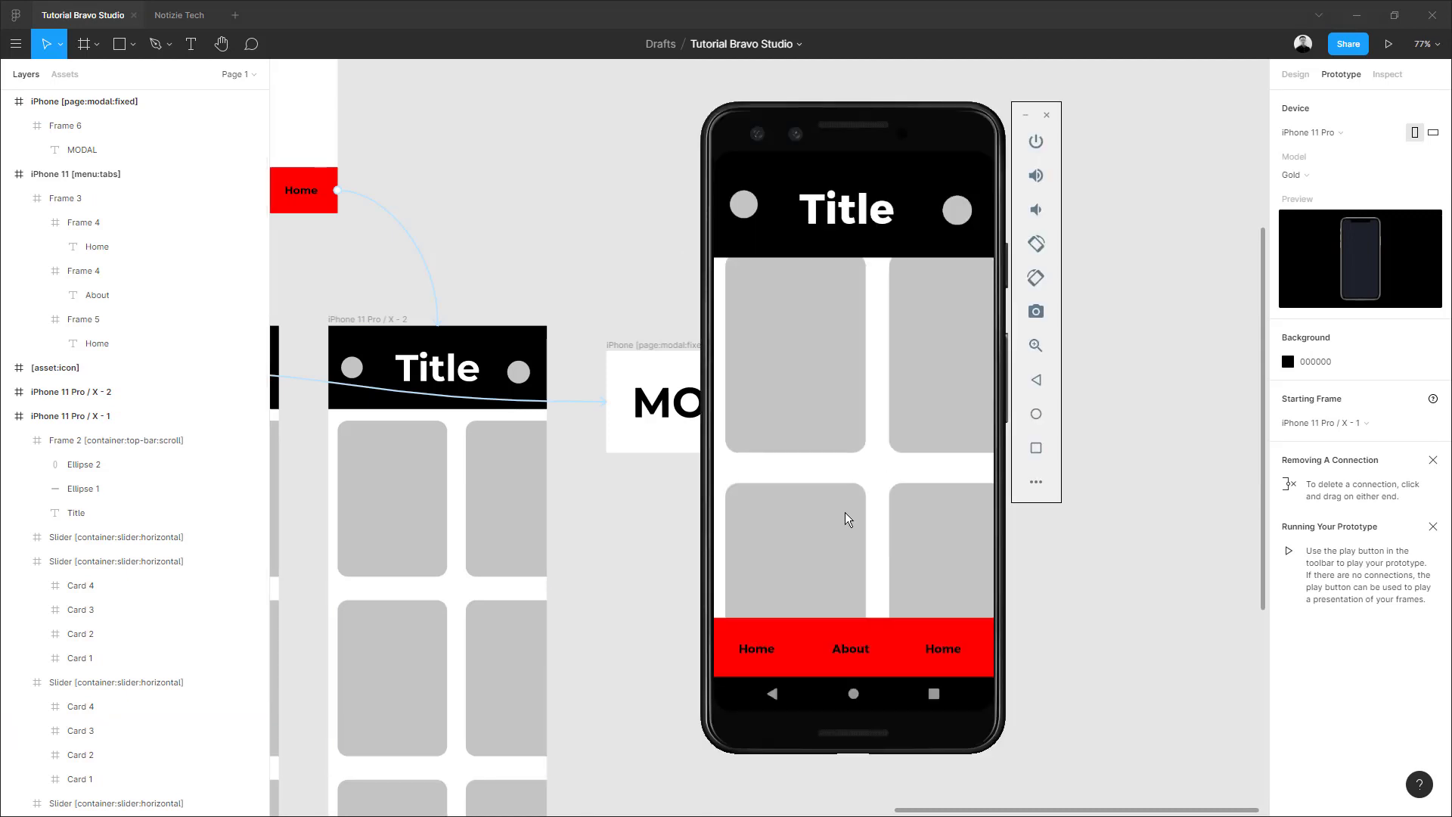
click(745, 208)
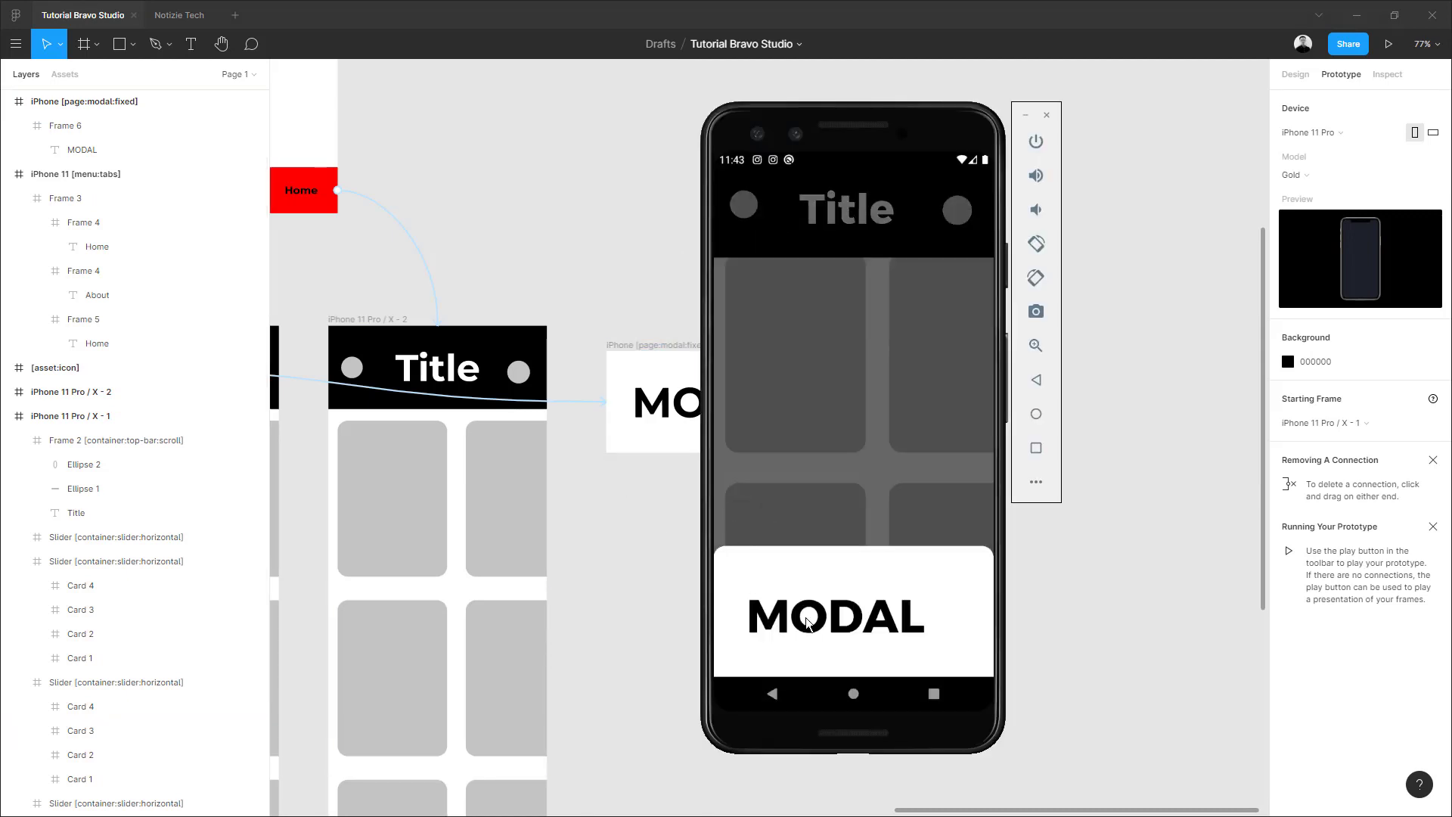
click(862, 492)
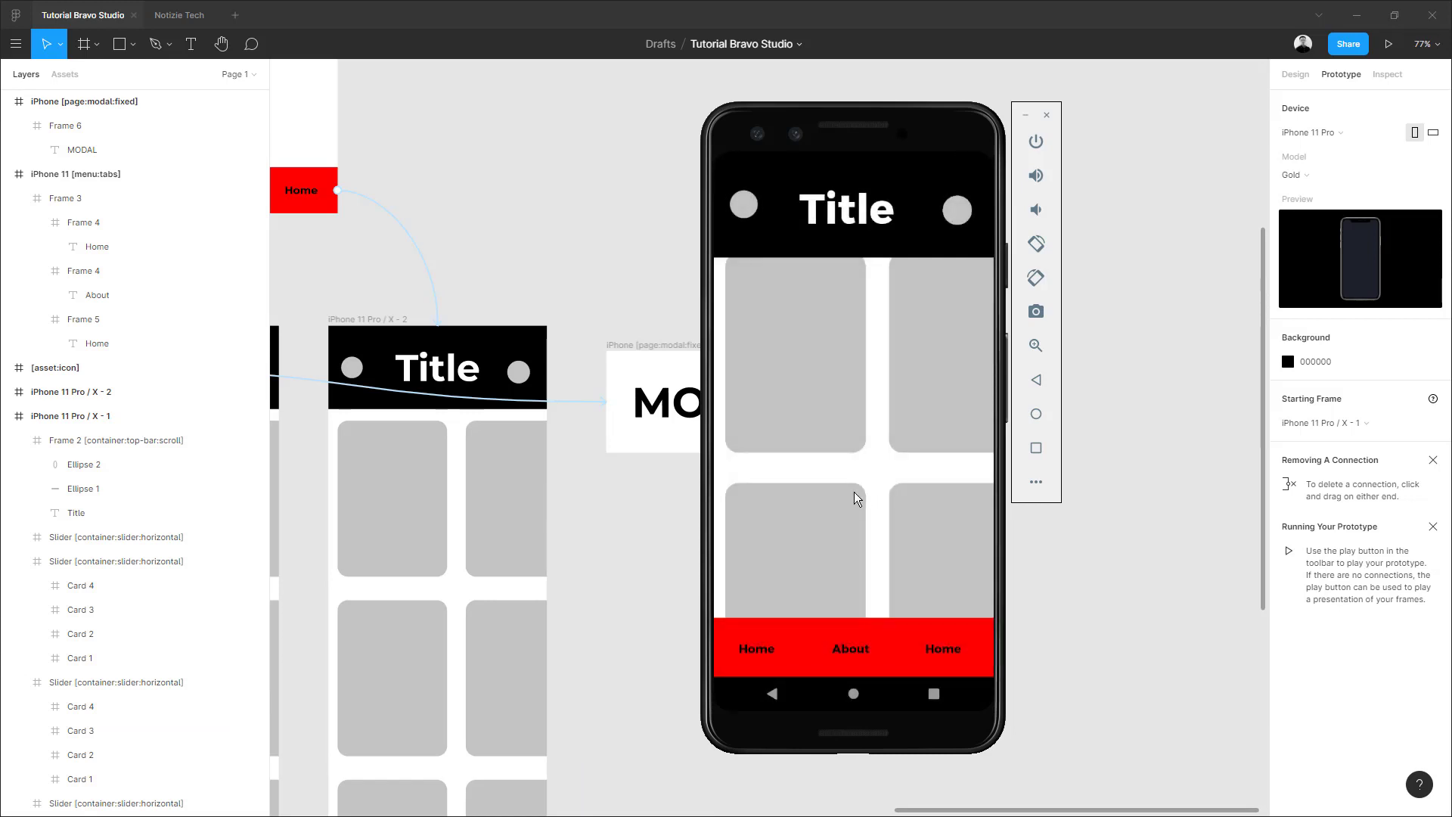
click(750, 212)
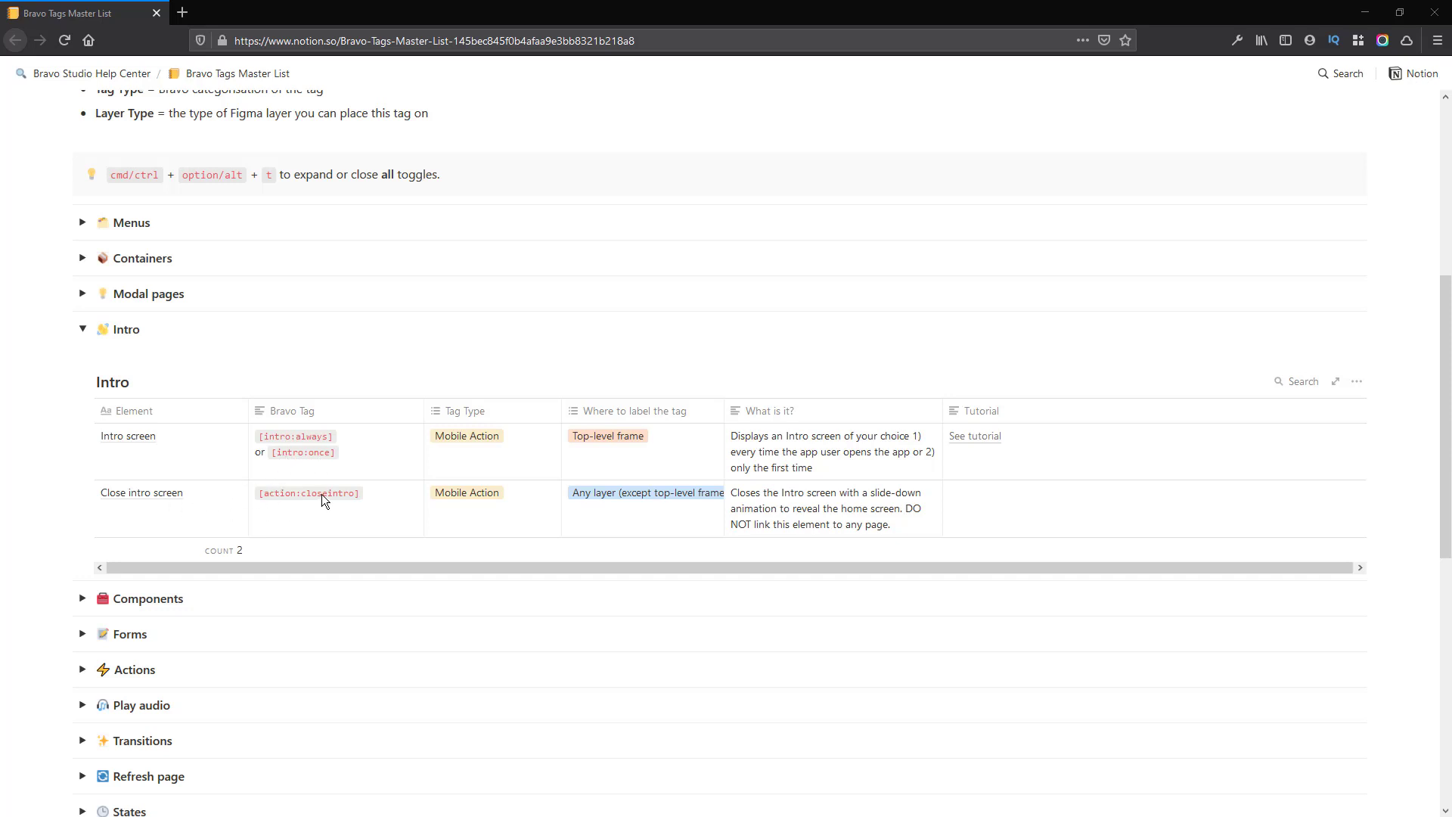
Switch to Figma, add an iPhone 11 Pro / X frame and place it beside the first screen, on its left
key(alt+Tab)
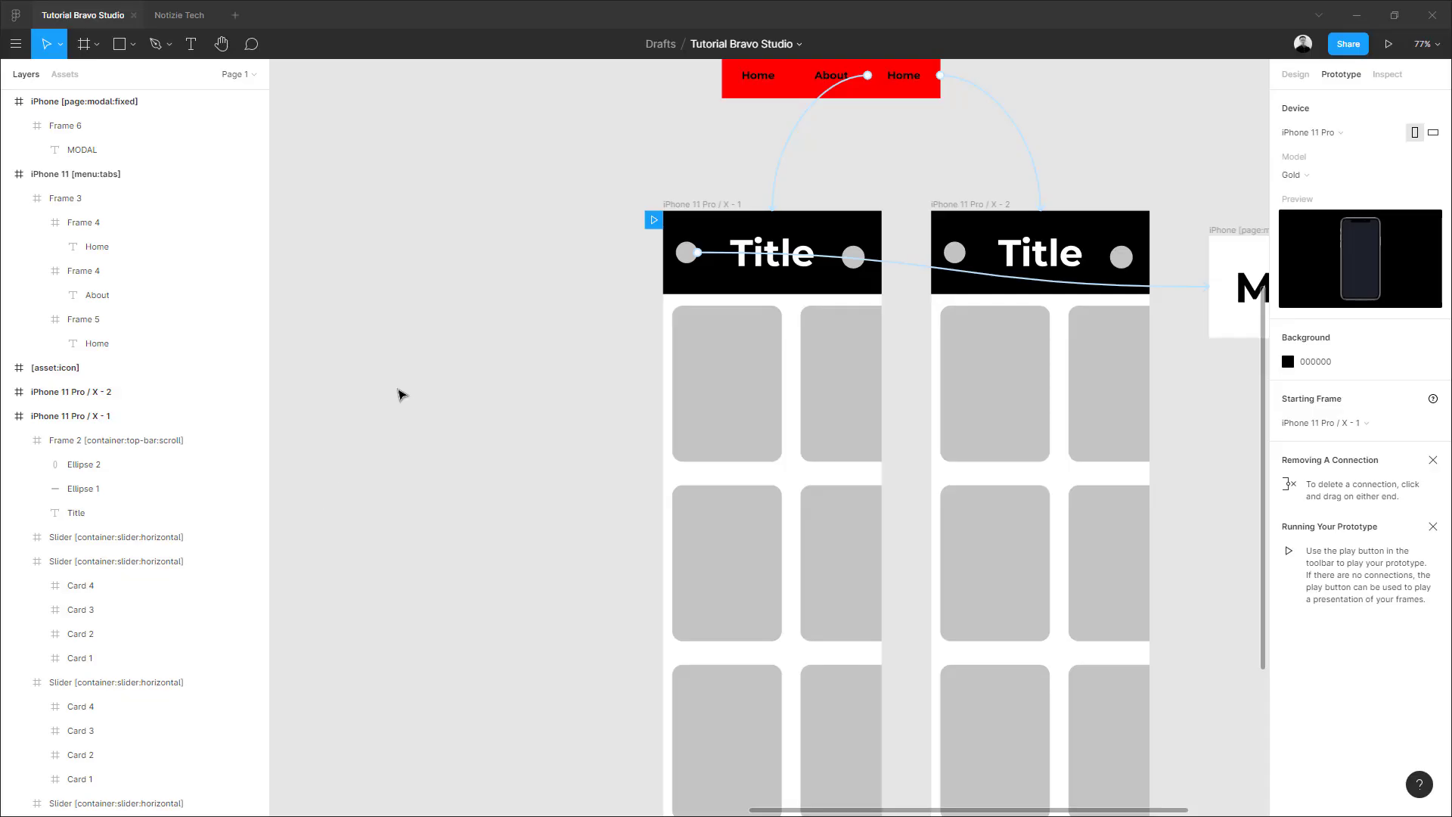
scroll(635, 467, left, 1)
ctrl+scroll(655, 477, down, 3)
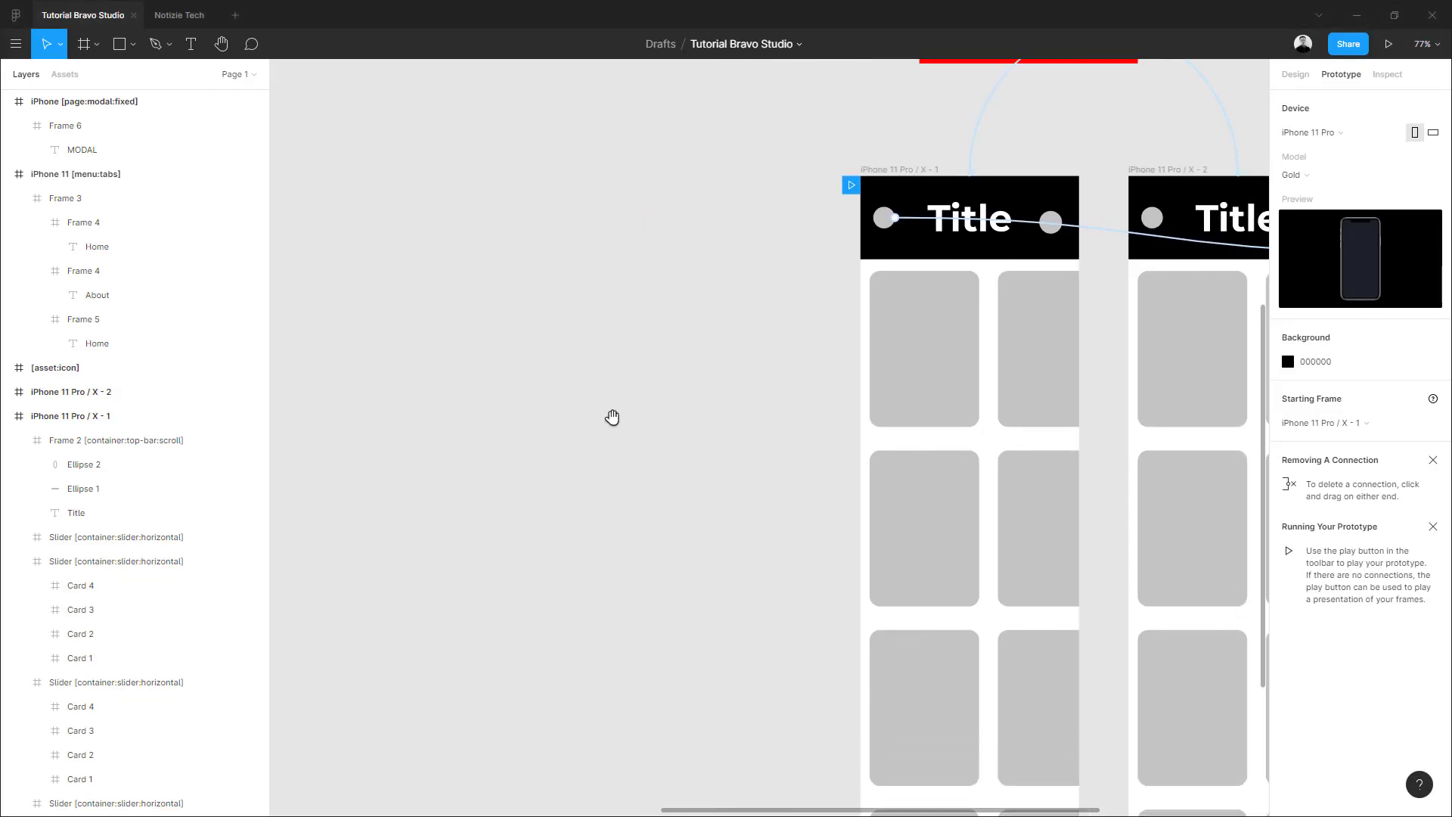
key(f)
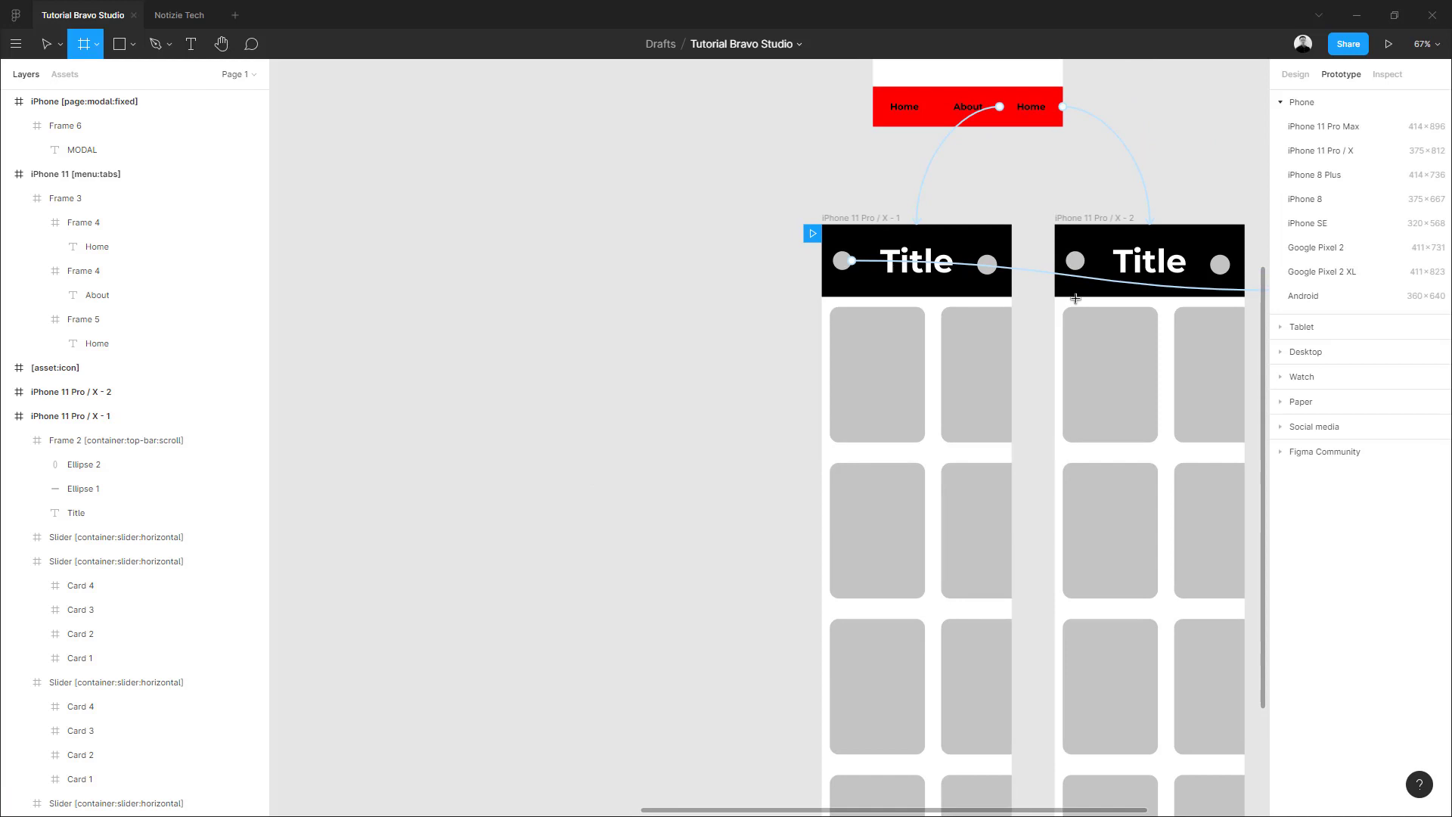
click(1318, 152)
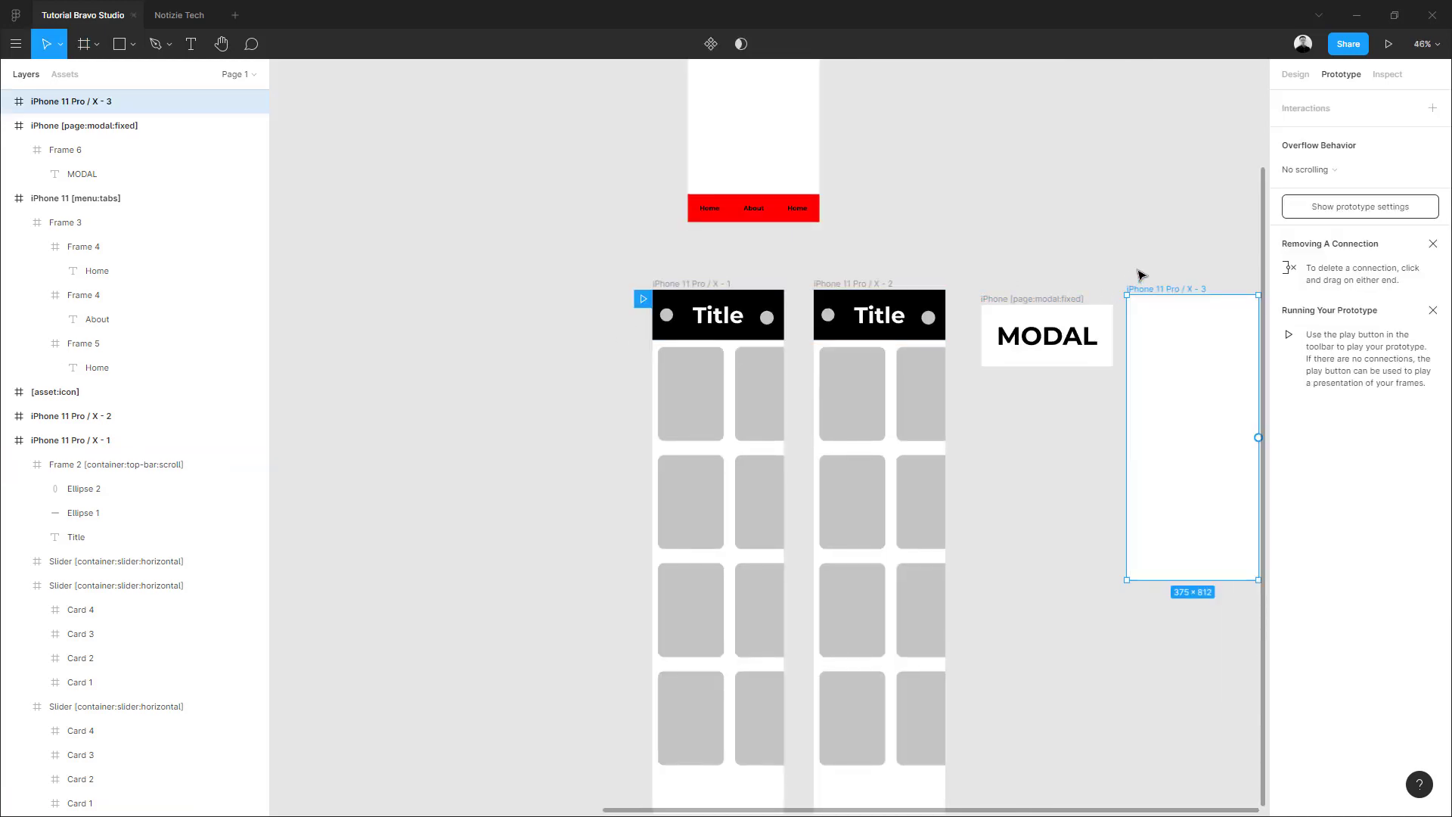
drag(1153, 285, 484, 282)
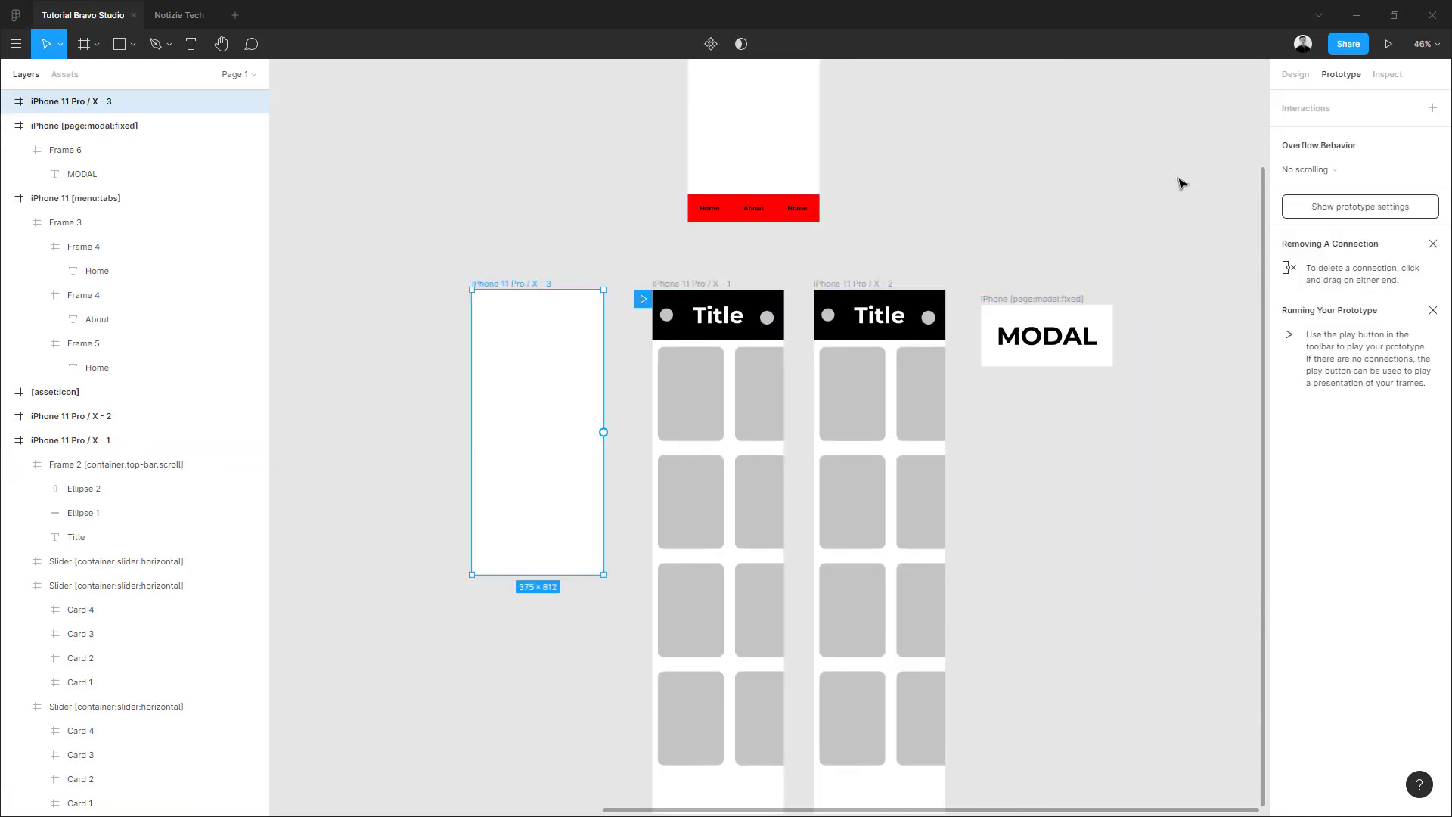
Draw a grey rectangle about 237 × 349 on the canvas, left of the new blank screen
key(alt+8)
scroll(571, 446, left, 2)
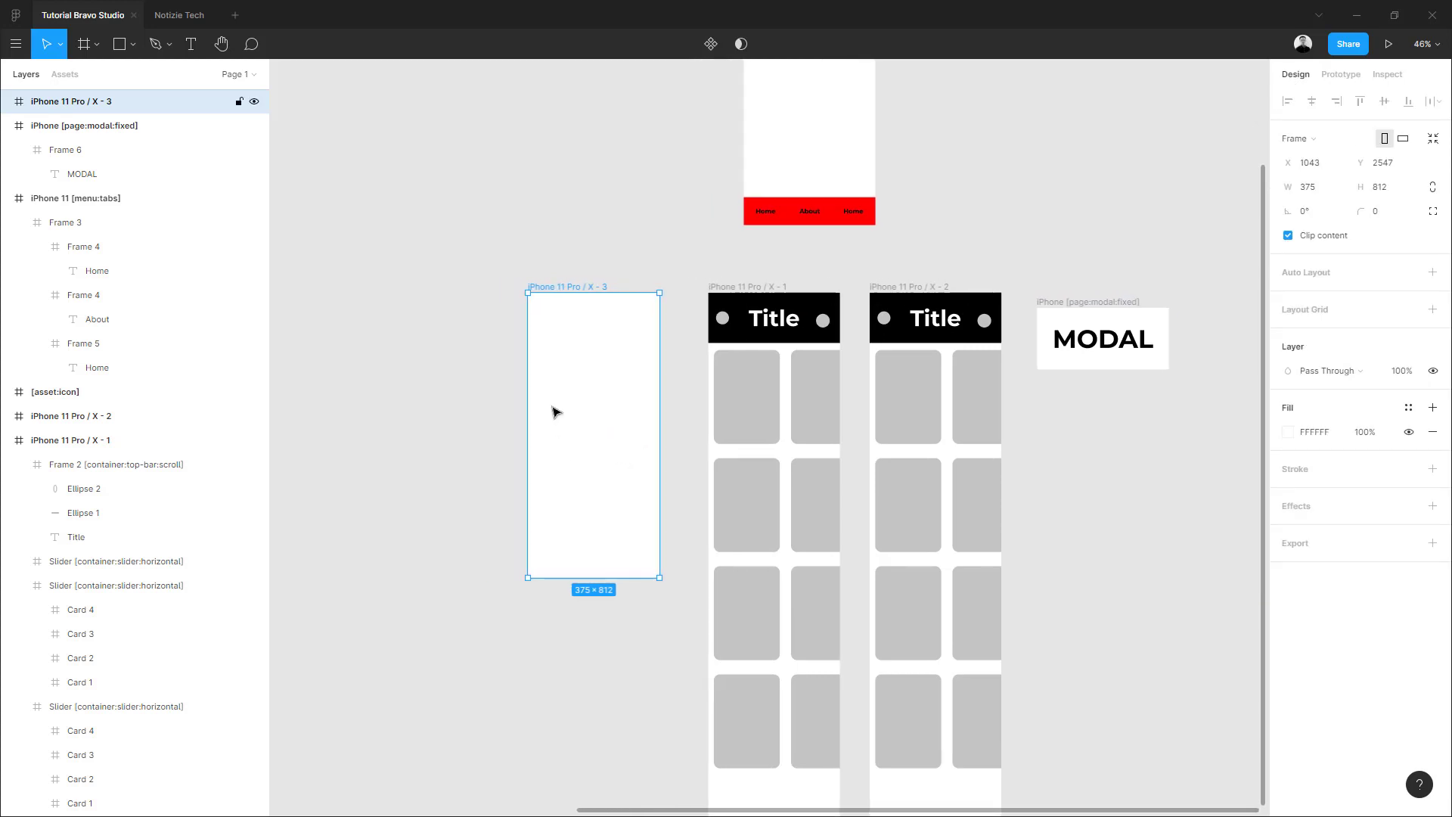
key(r)
mouse_move(541, 370)
mouse_down()
mouse_move(626, 492)
mouse_move(365, 482)
mouse_up()
Draw a frame inside the blank screen and stretch it to 375 × 631, starting at the screen's upper-left corner
key(f)
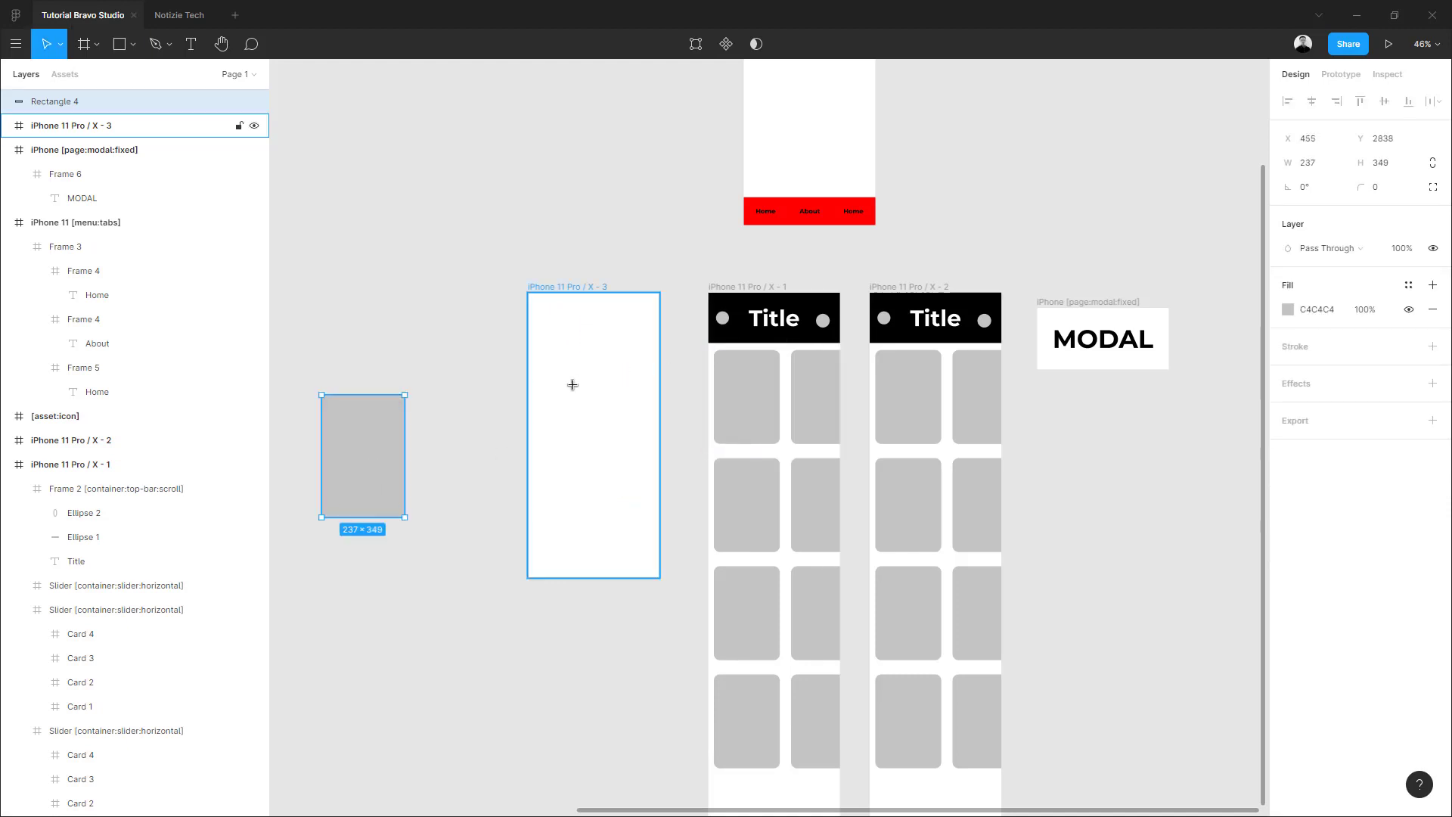
drag(567, 370, 659, 514)
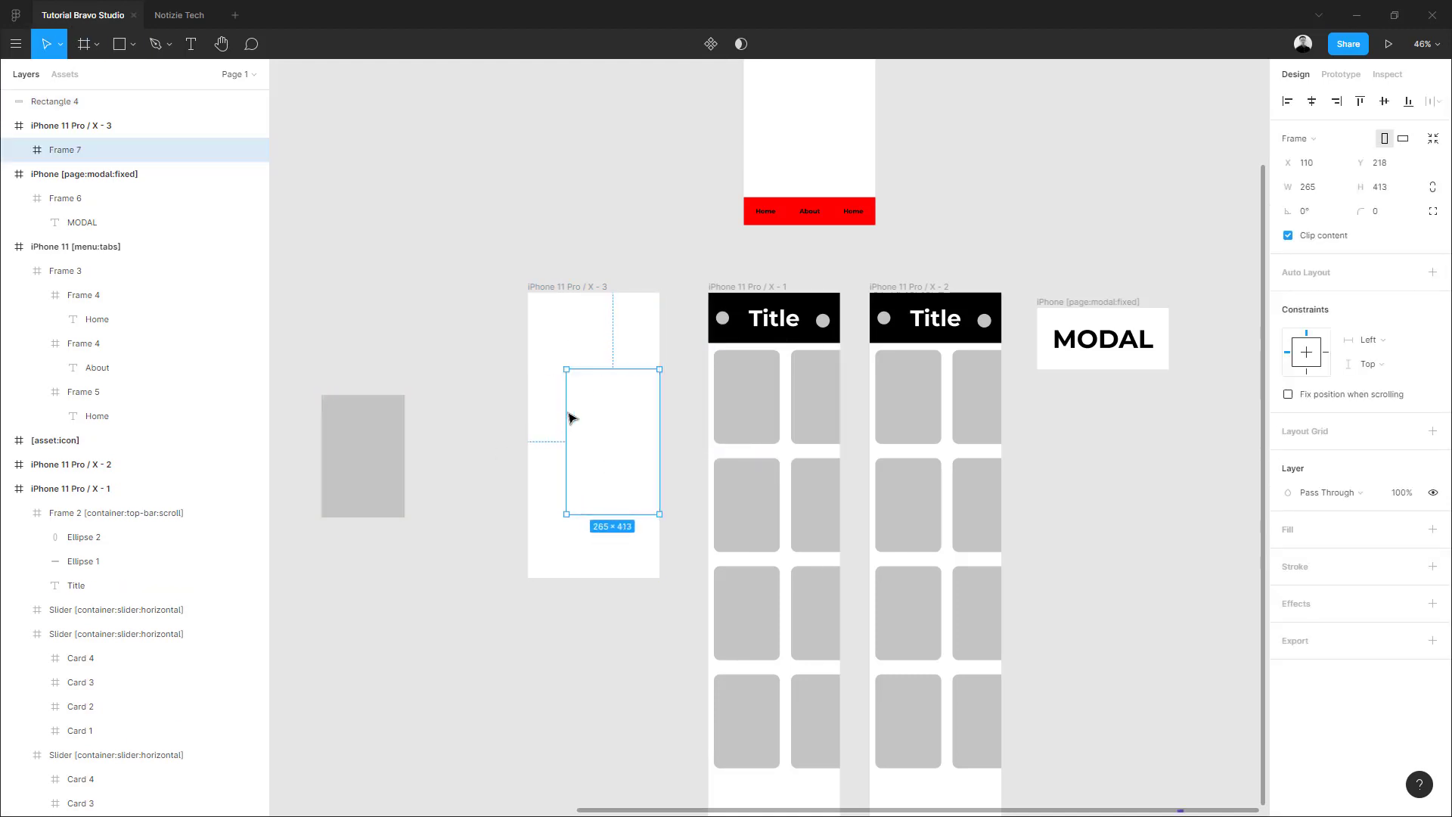
drag(566, 413, 593, 293)
click(587, 368)
click(582, 376)
Rename the new inner frame as Frame [container]
double_click(82, 149)
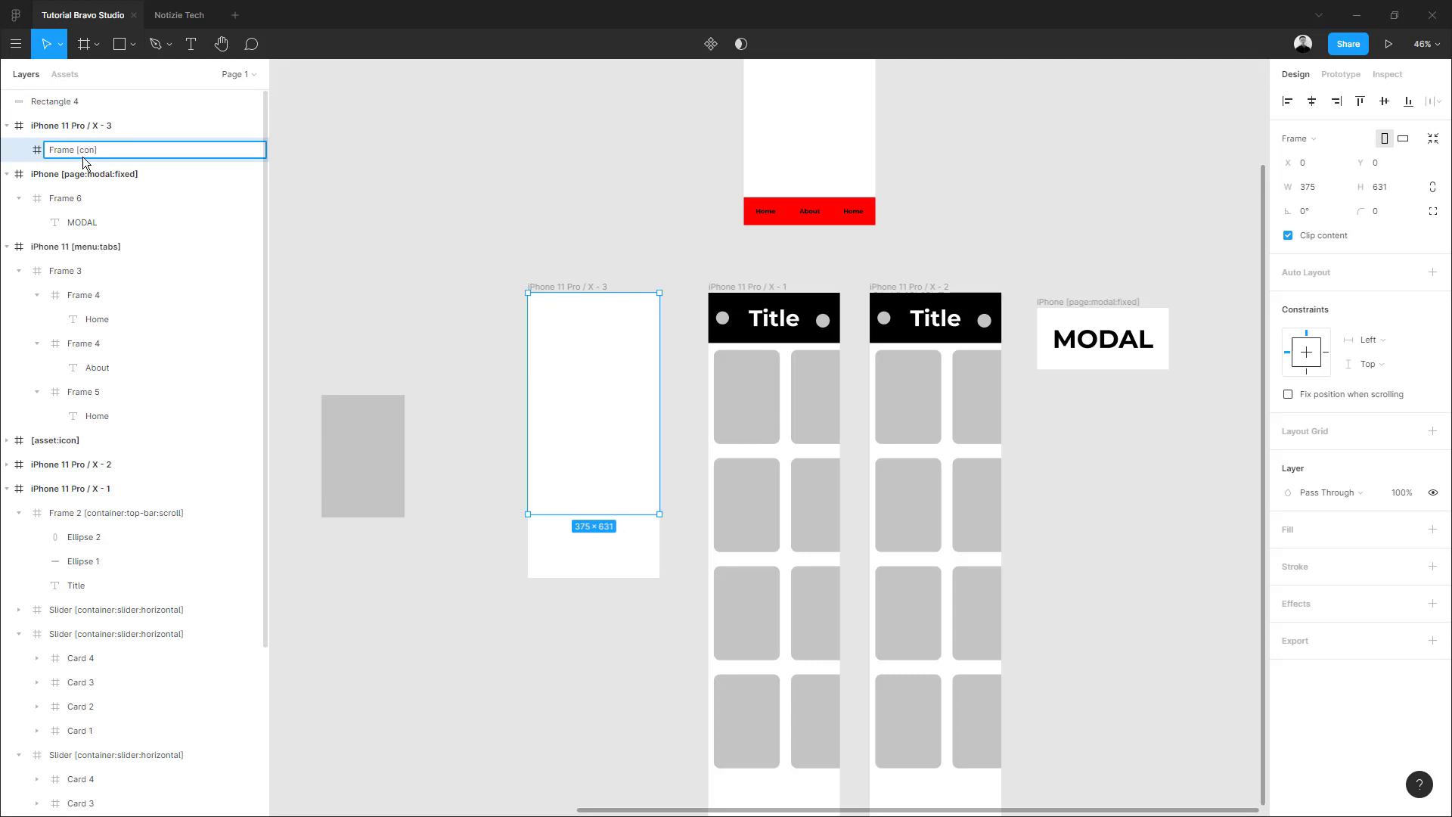
text(Frame [container])
key(Return)
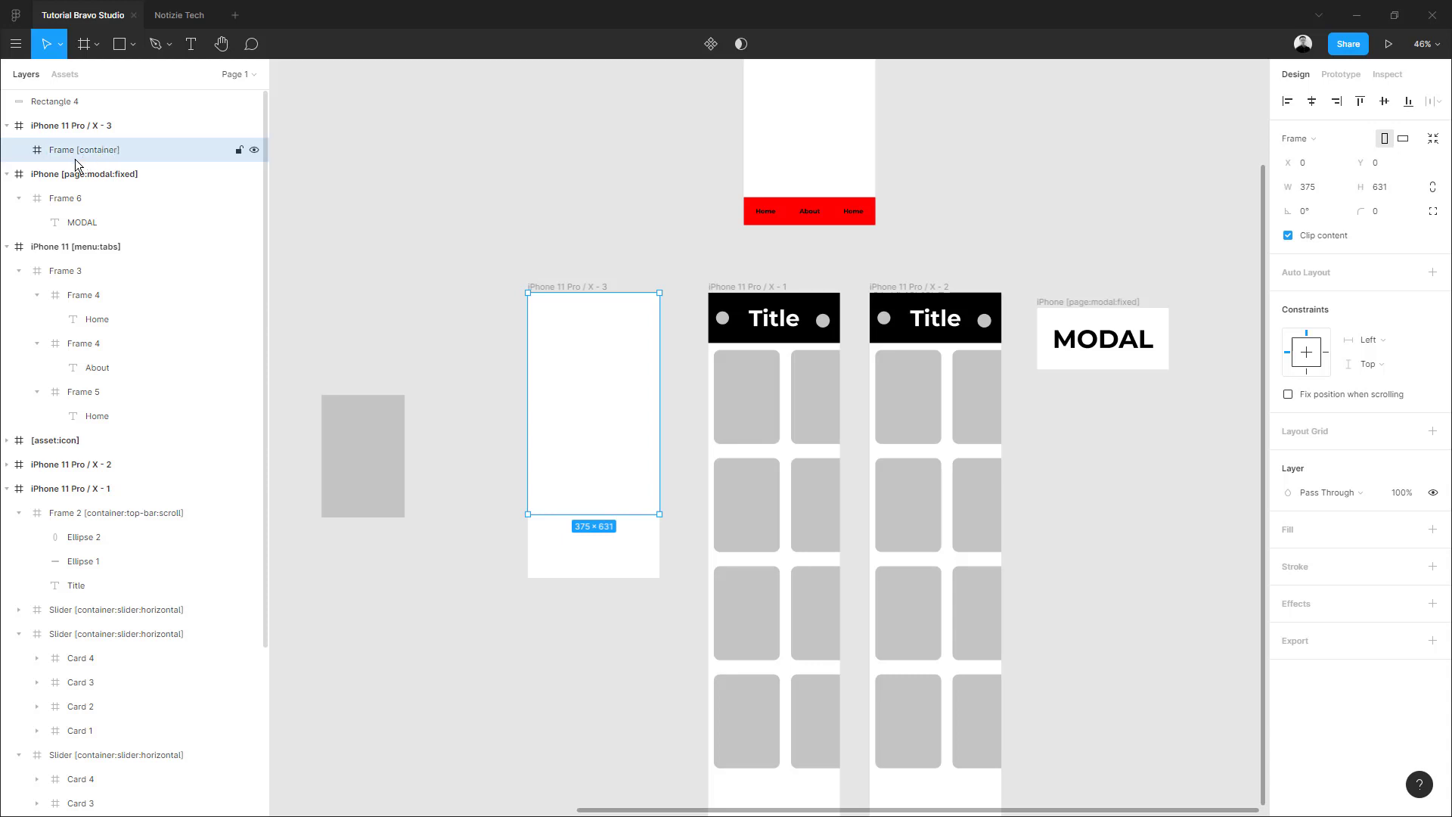
Move the grey rectangle into Frame [container], enlarge it slightly and centre it horizontally
click(364, 449)
drag(364, 449, 597, 416)
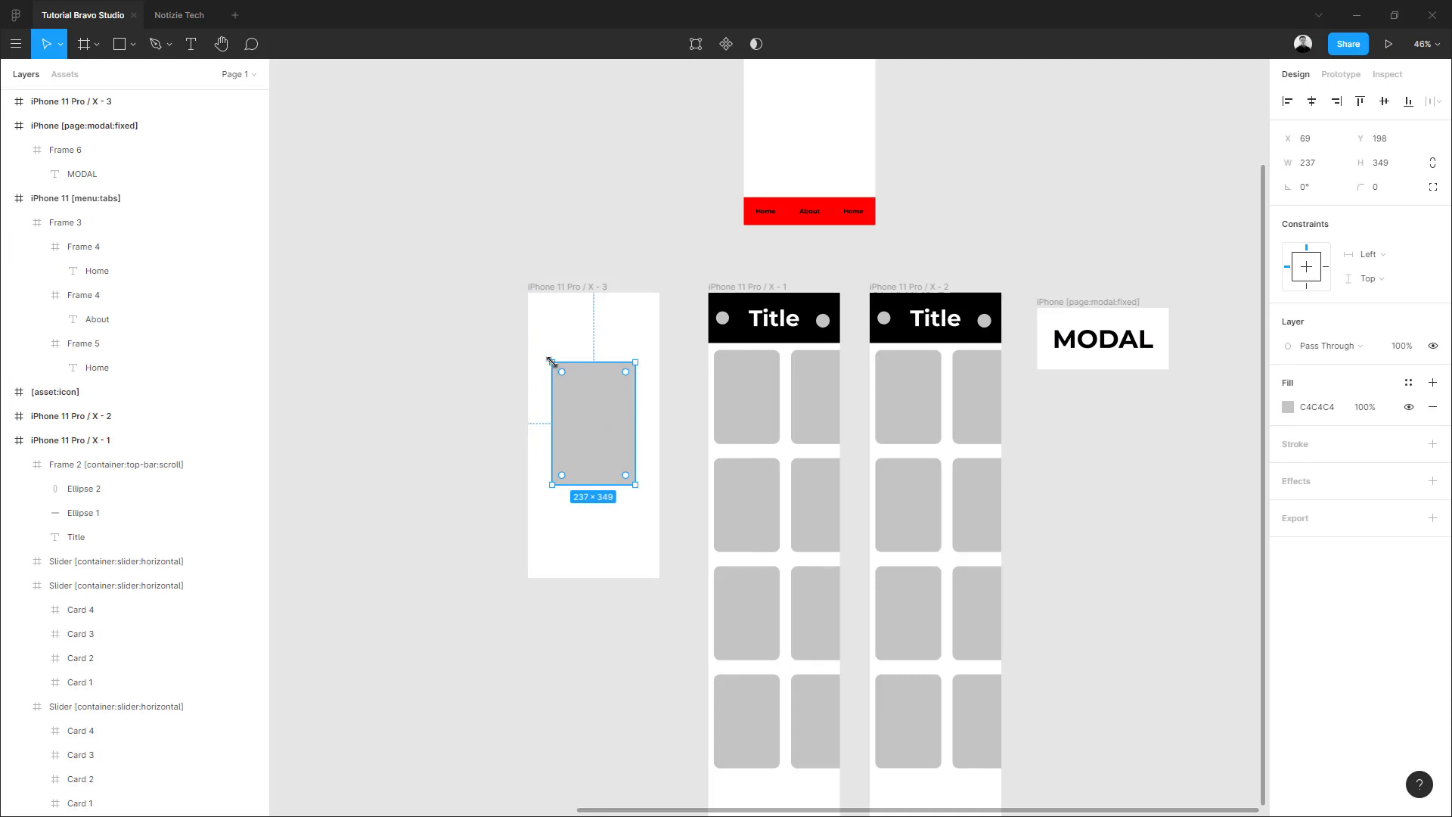
drag(551, 363, 545, 351)
drag(598, 405, 602, 409)
Add the text "Intro" inside Frame [container], over the grey rectangle's upper edge
key(t)
click(564, 340)
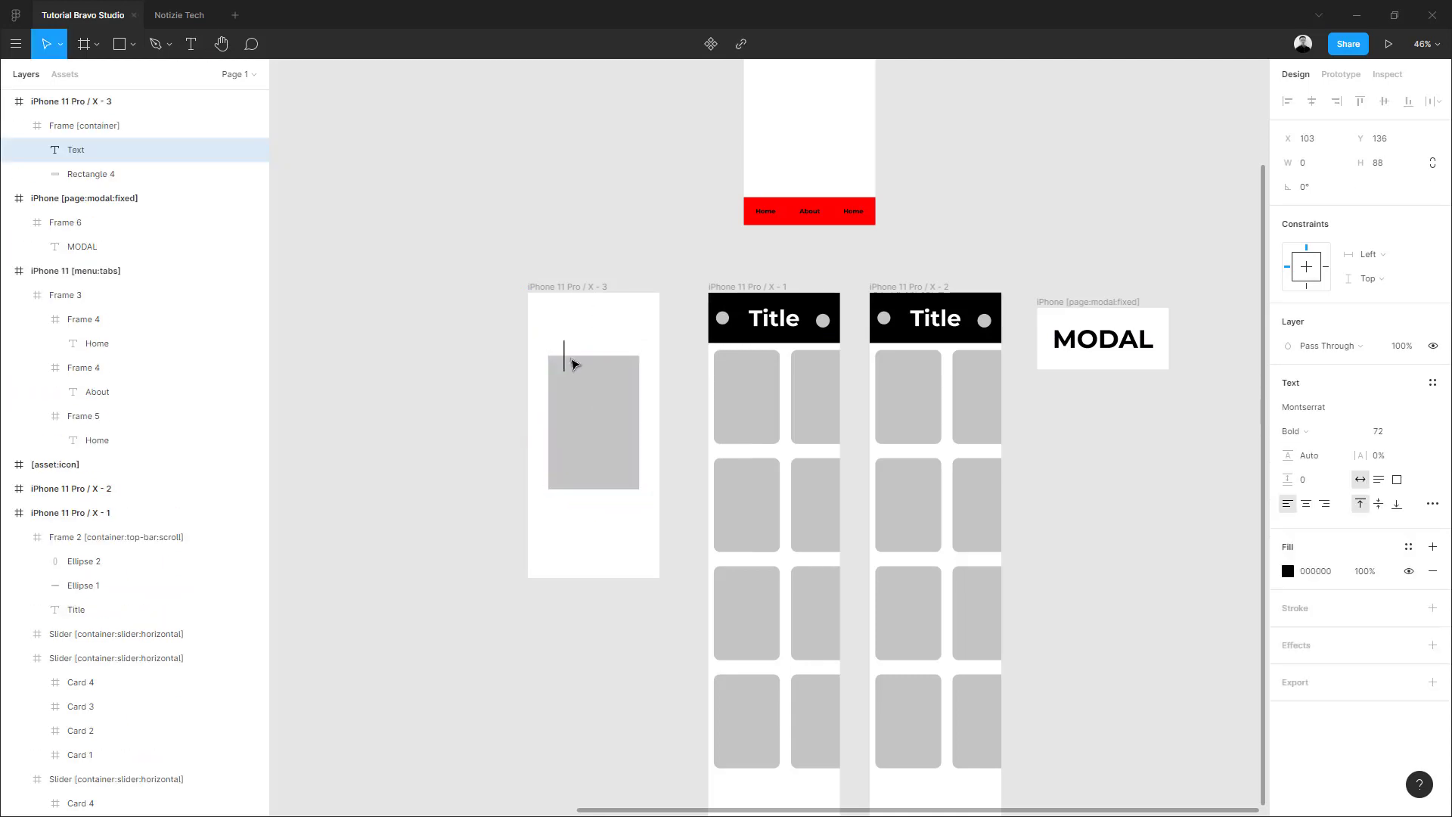
text(Intro)
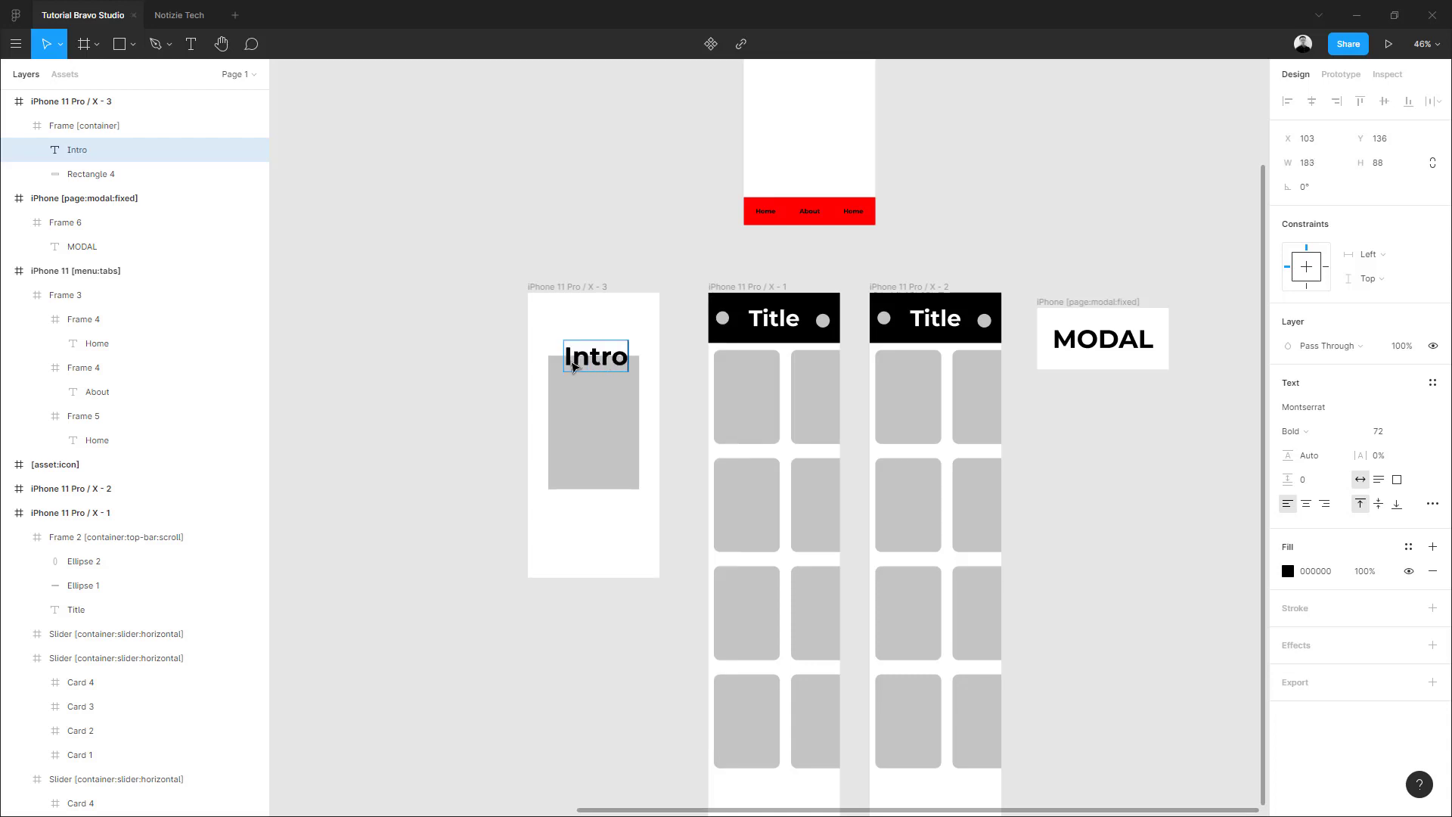
key(Escape)
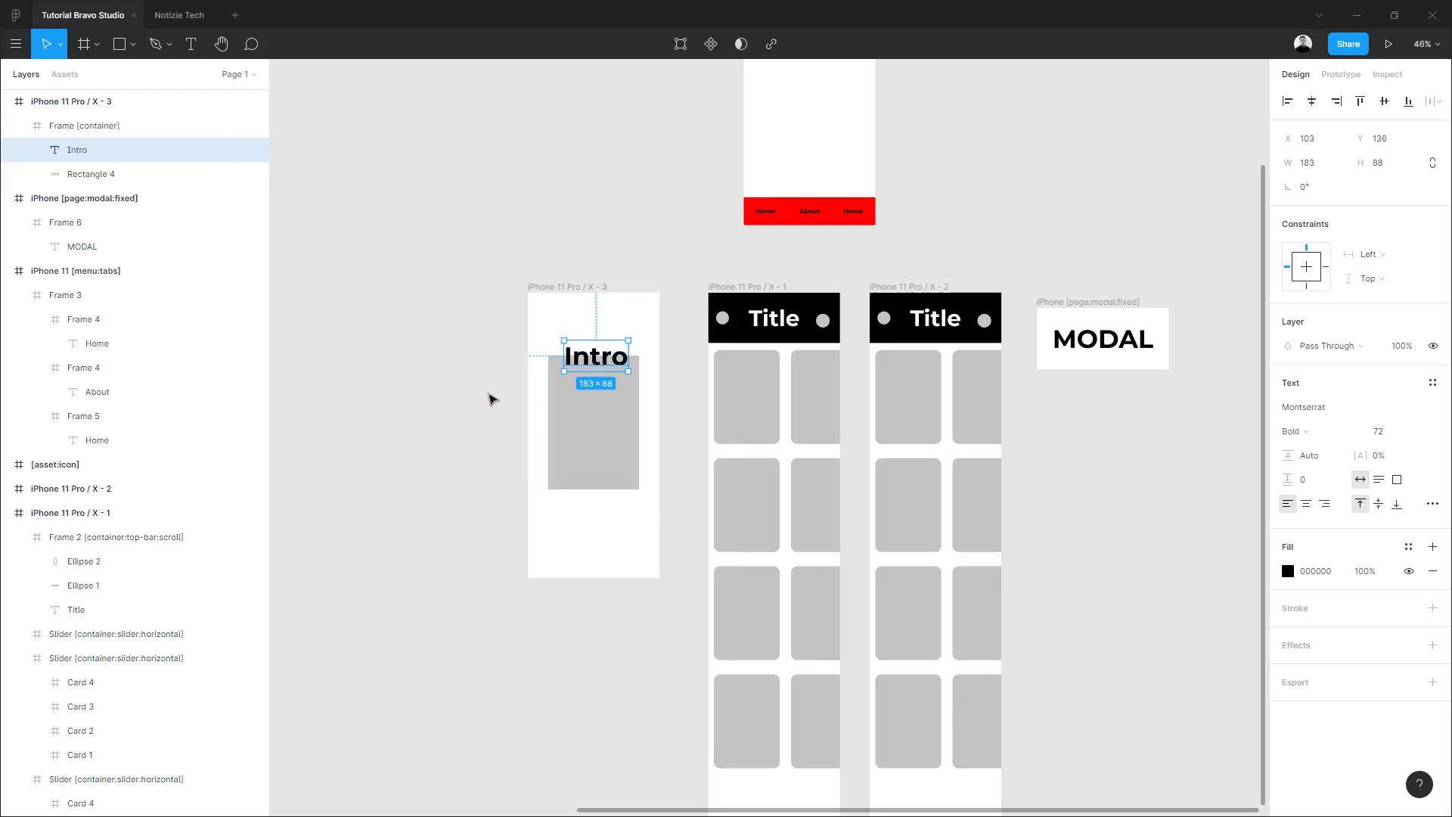
click(448, 389)
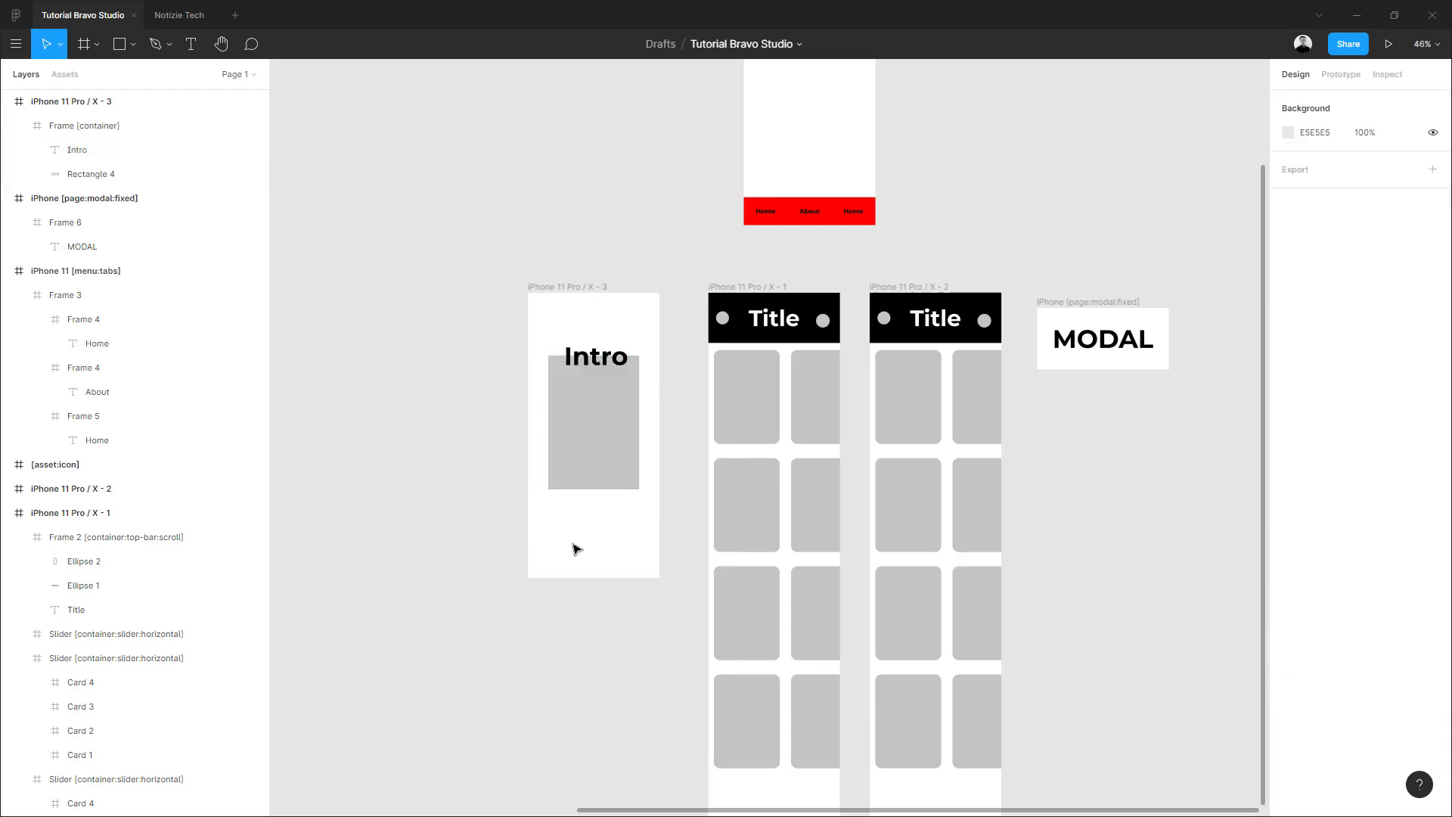
Move the Intro text above the grey rectangle, centred horizontally on the screen
double_click(596, 342)
key(Escape)
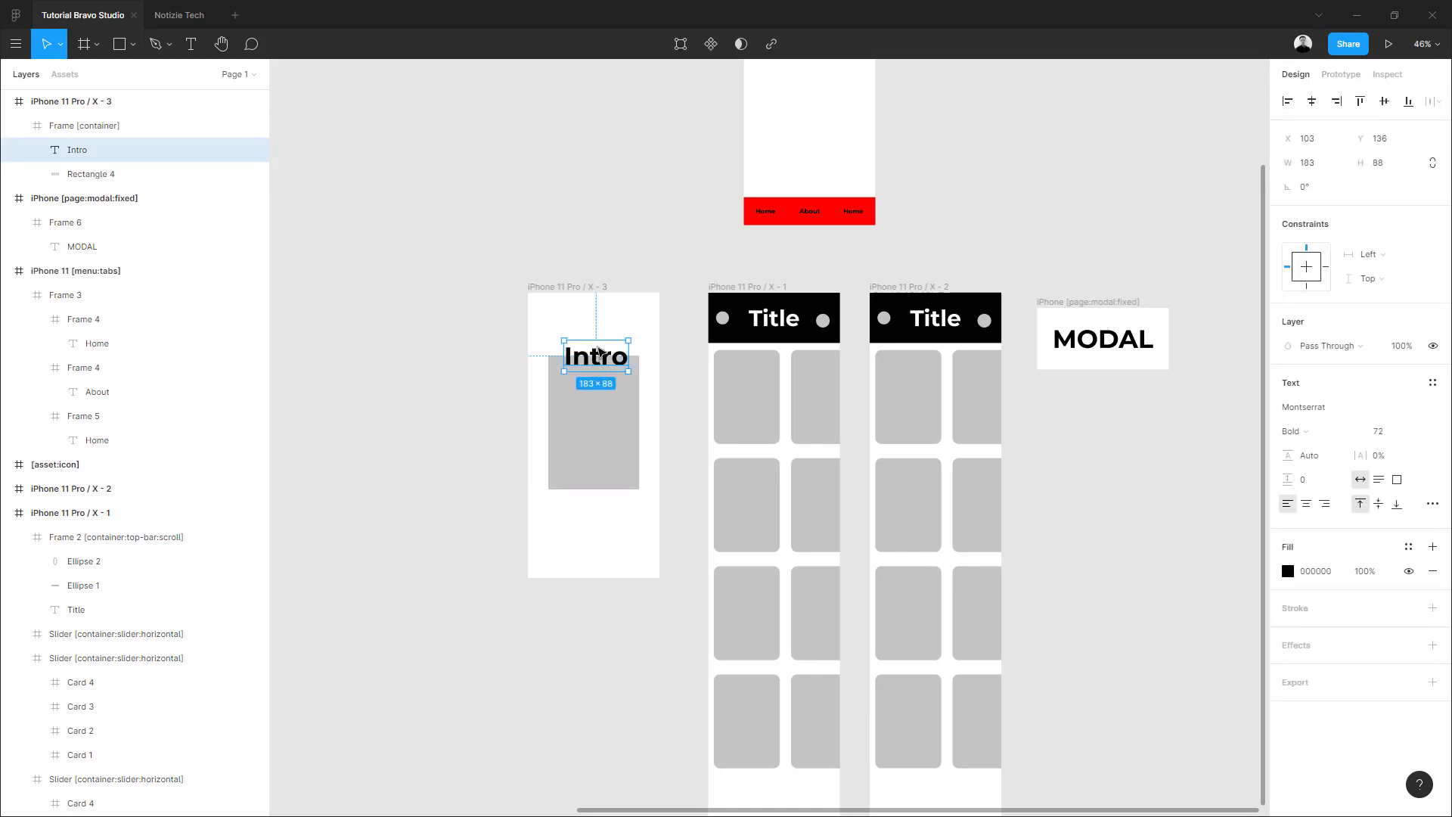
drag(599, 363, 597, 341)
click(588, 551)
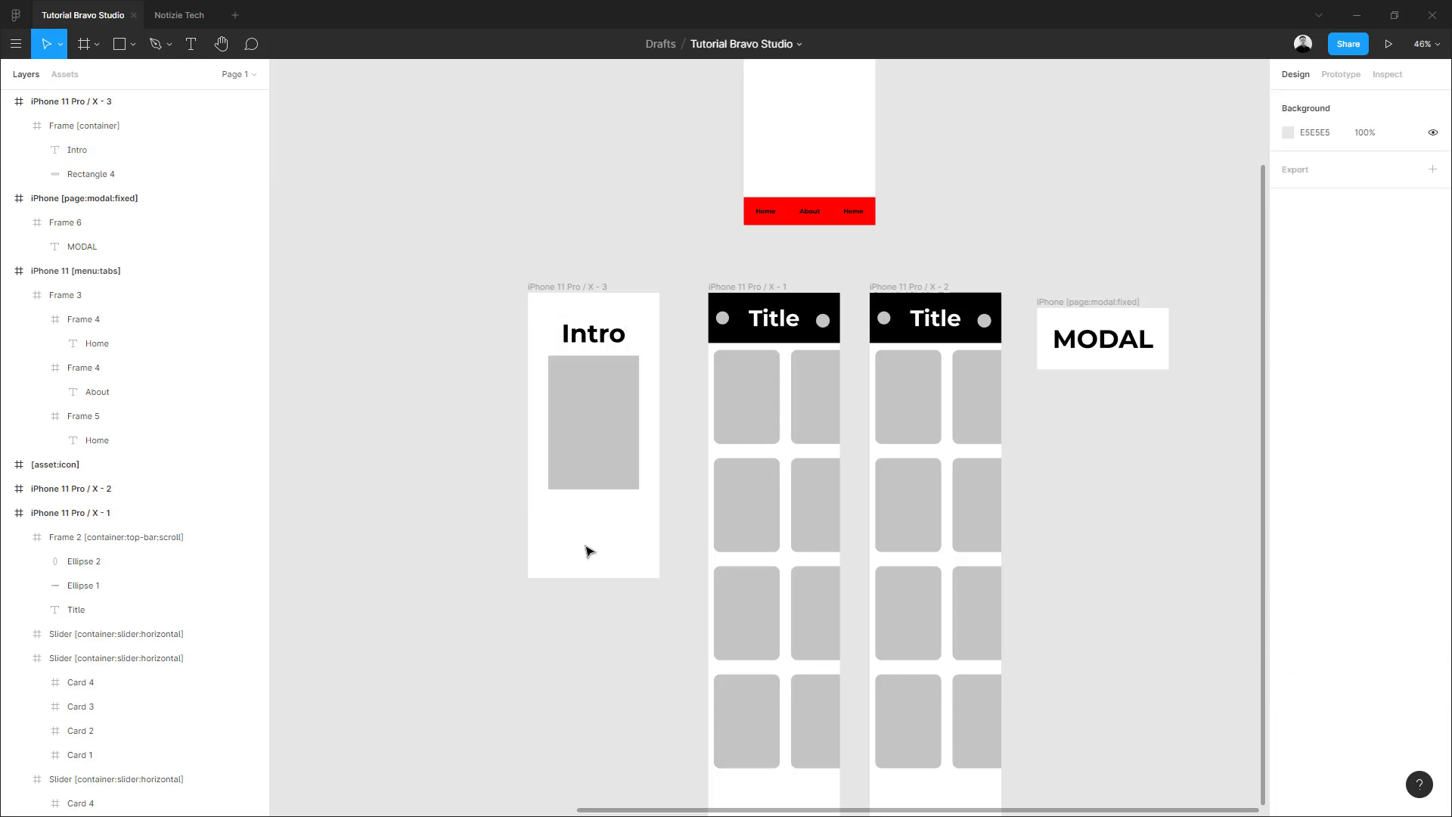
Draw a frame 375 × 89 across the full width of the Intro screen, directly below Frame [container]
key(f)
drag(554, 534, 660, 560)
mouse_move(553, 547)
mouse_down()
mouse_move(528, 547)
mouse_move(577, 533)
mouse_up()
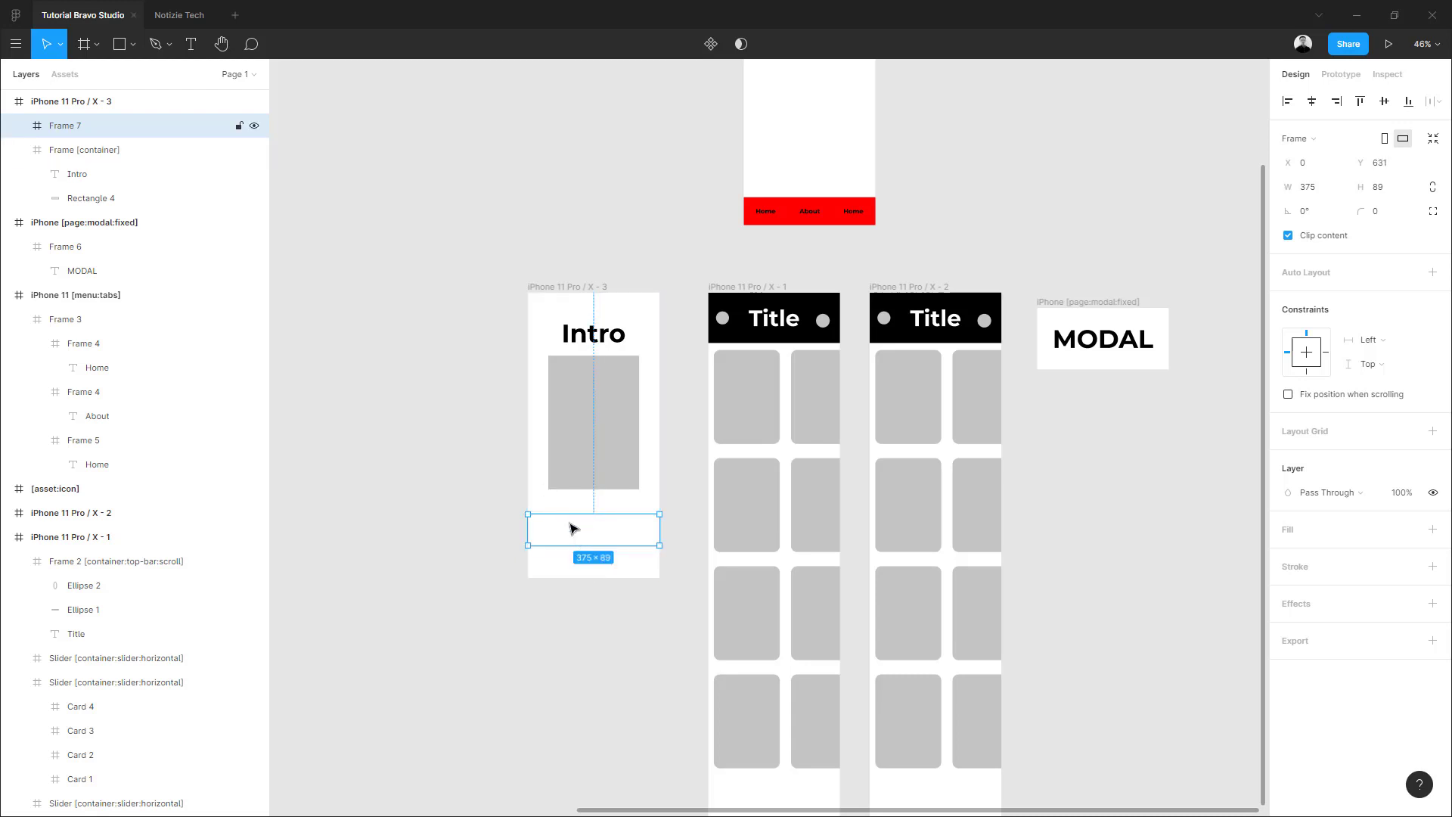
Draw a rectangle about 198 × 65 centred in the new lower frame and rename it as Rectangle [action:closeintro]
key(r)
drag(558, 523, 606, 535)
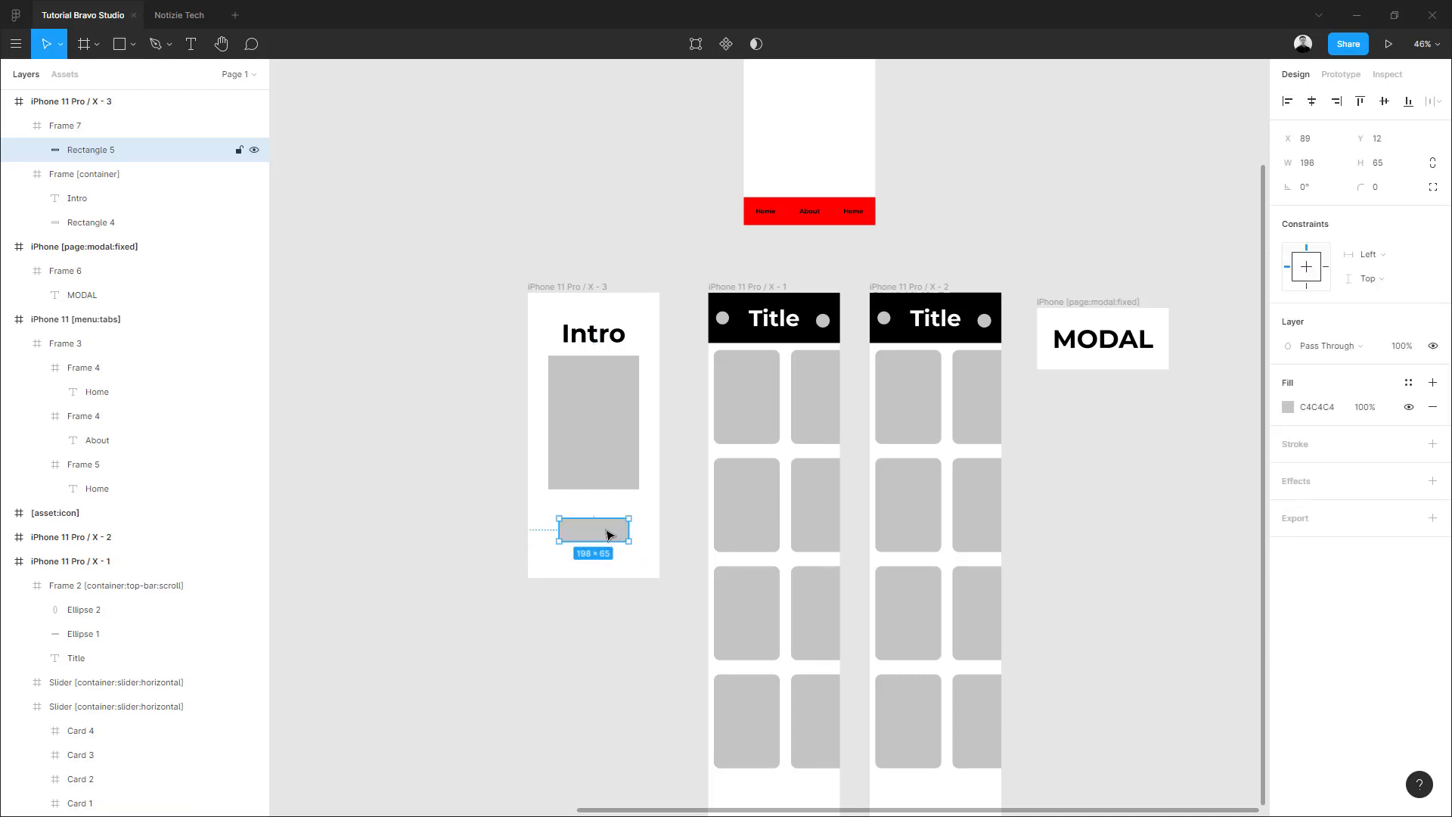
double_click(124, 150)
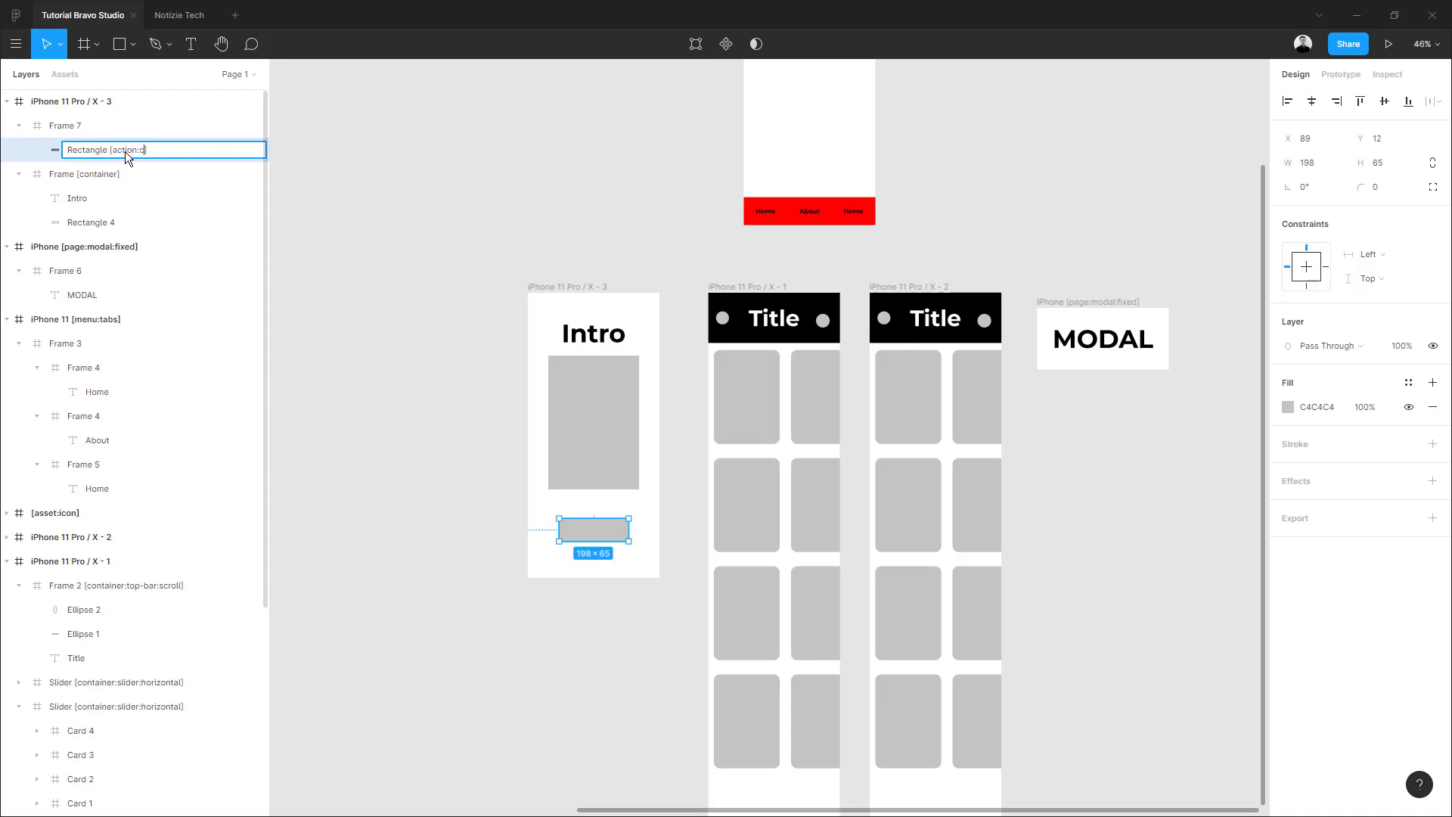
text(intro)
key(Return)
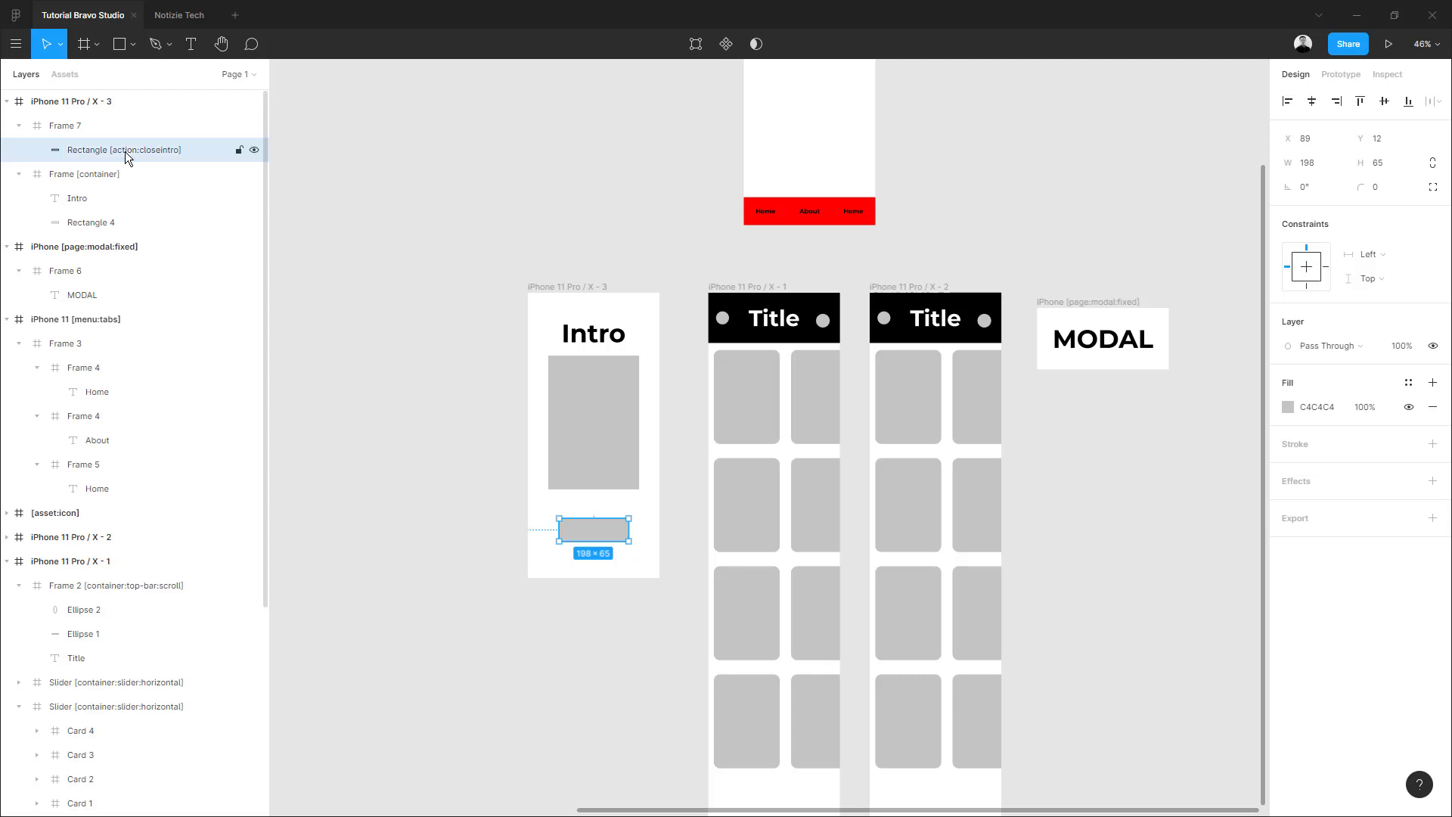
Shift the whole Intro screen slightly away from the neighbouring Title screen, keeping its vertical position
click(567, 287)
double_click(97, 101)
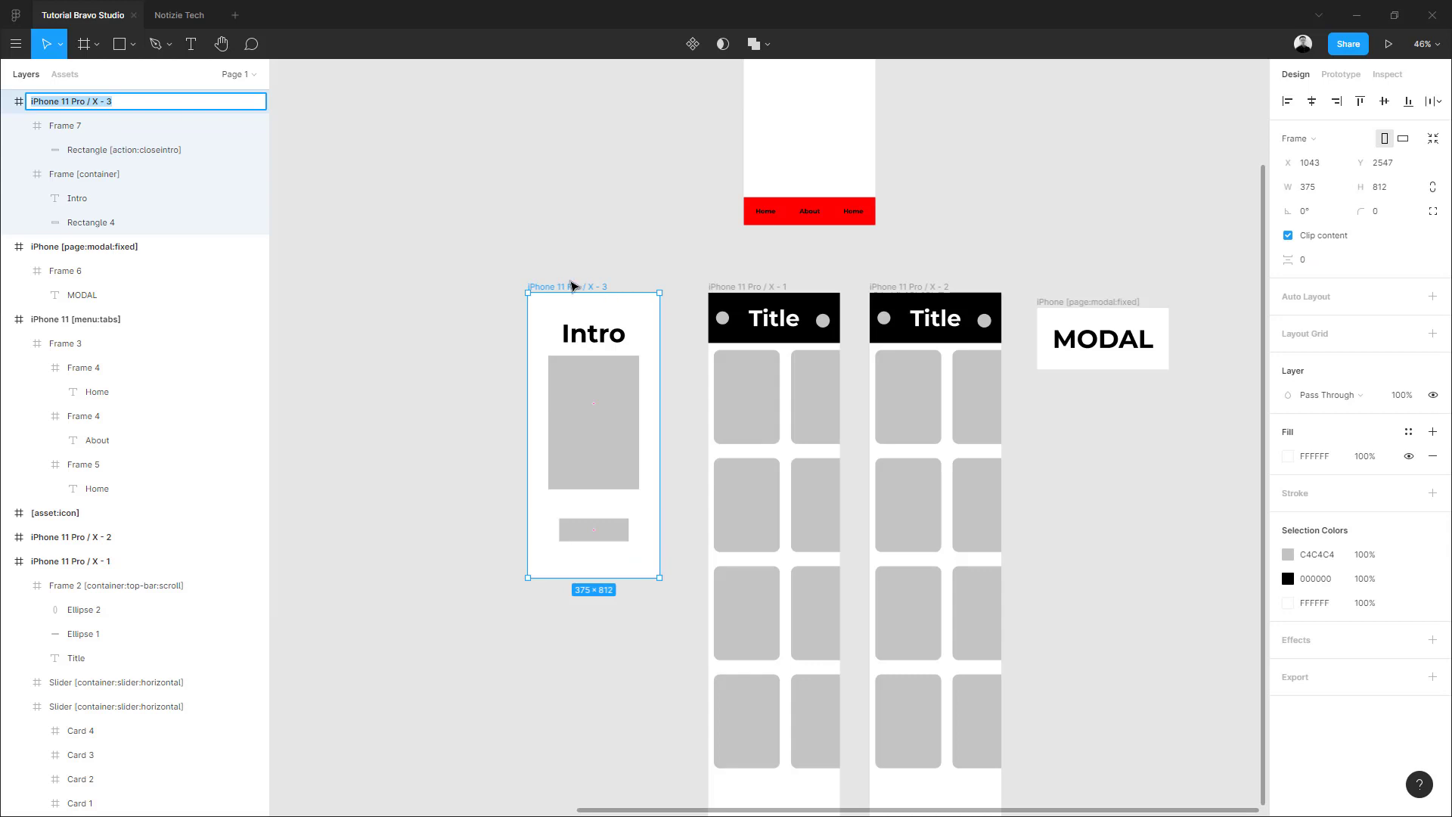
mouse_move(568, 286)
mouse_down()
mouse_move(455, 324)
mouse_move(570, 285)
mouse_move(556, 295)
mouse_up()
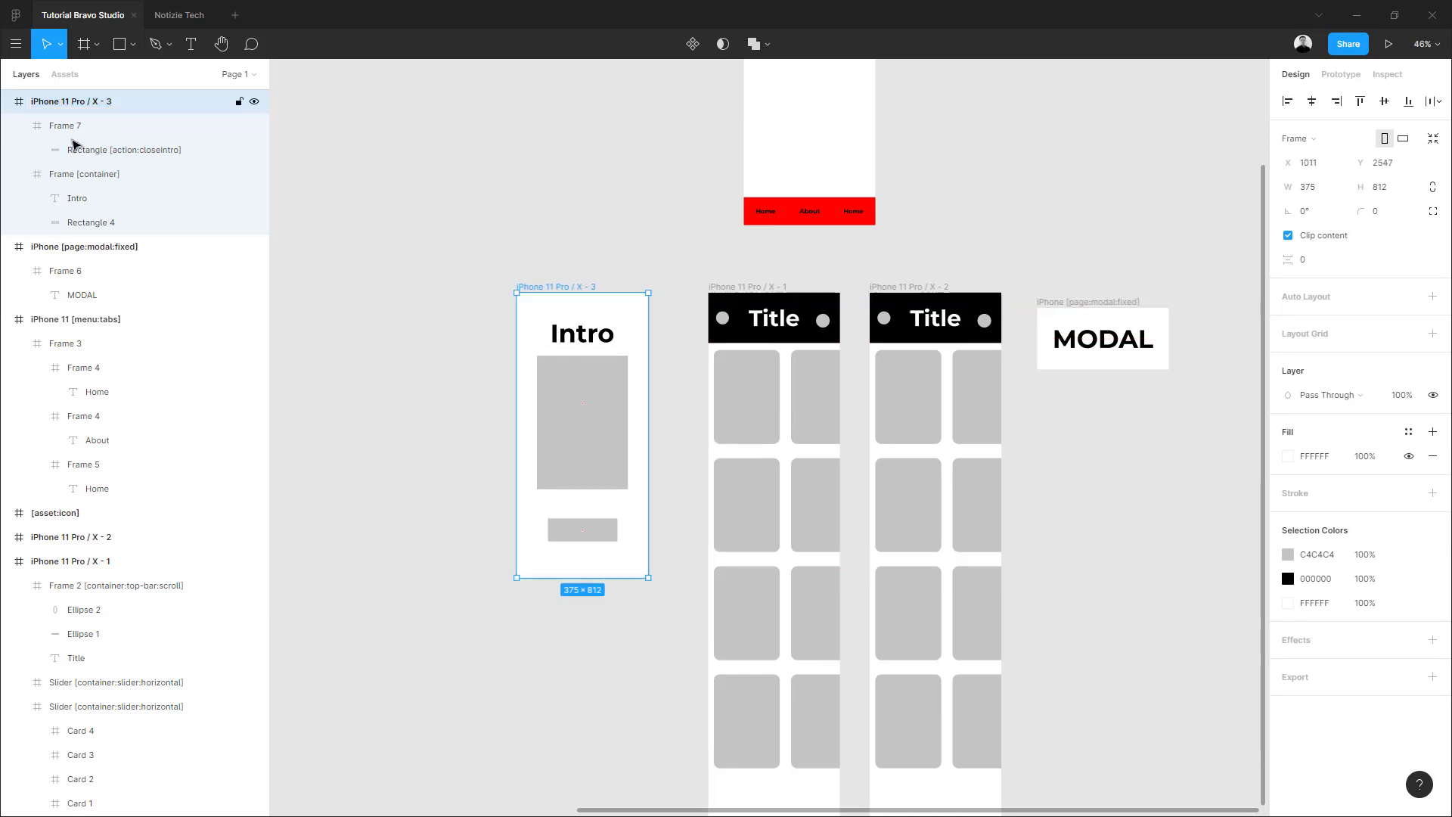
Rename the Intro screen's frame as iPhone [intro:once]
double_click(66, 101)
drag(66, 101, 180, 103)
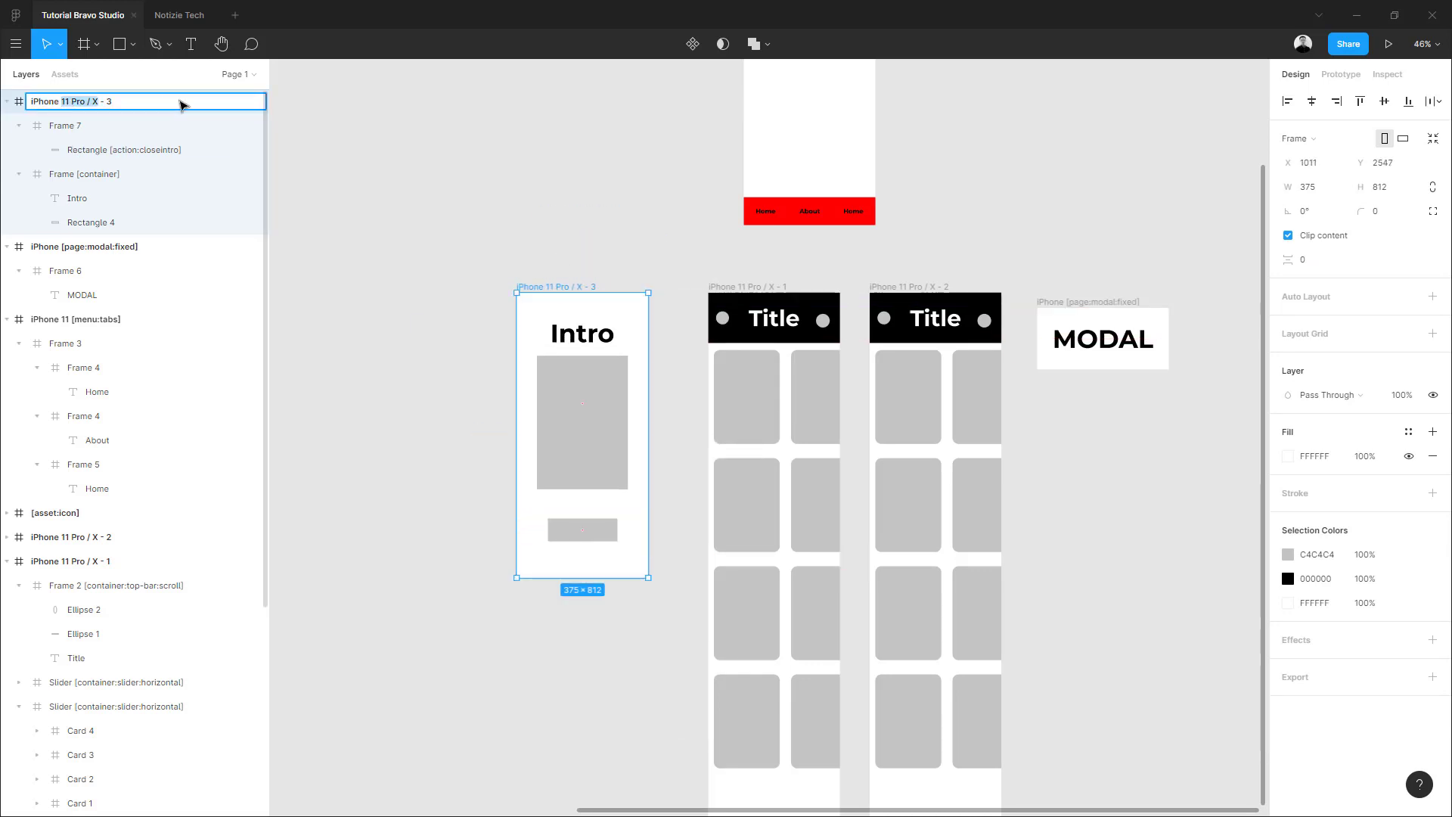
text([])
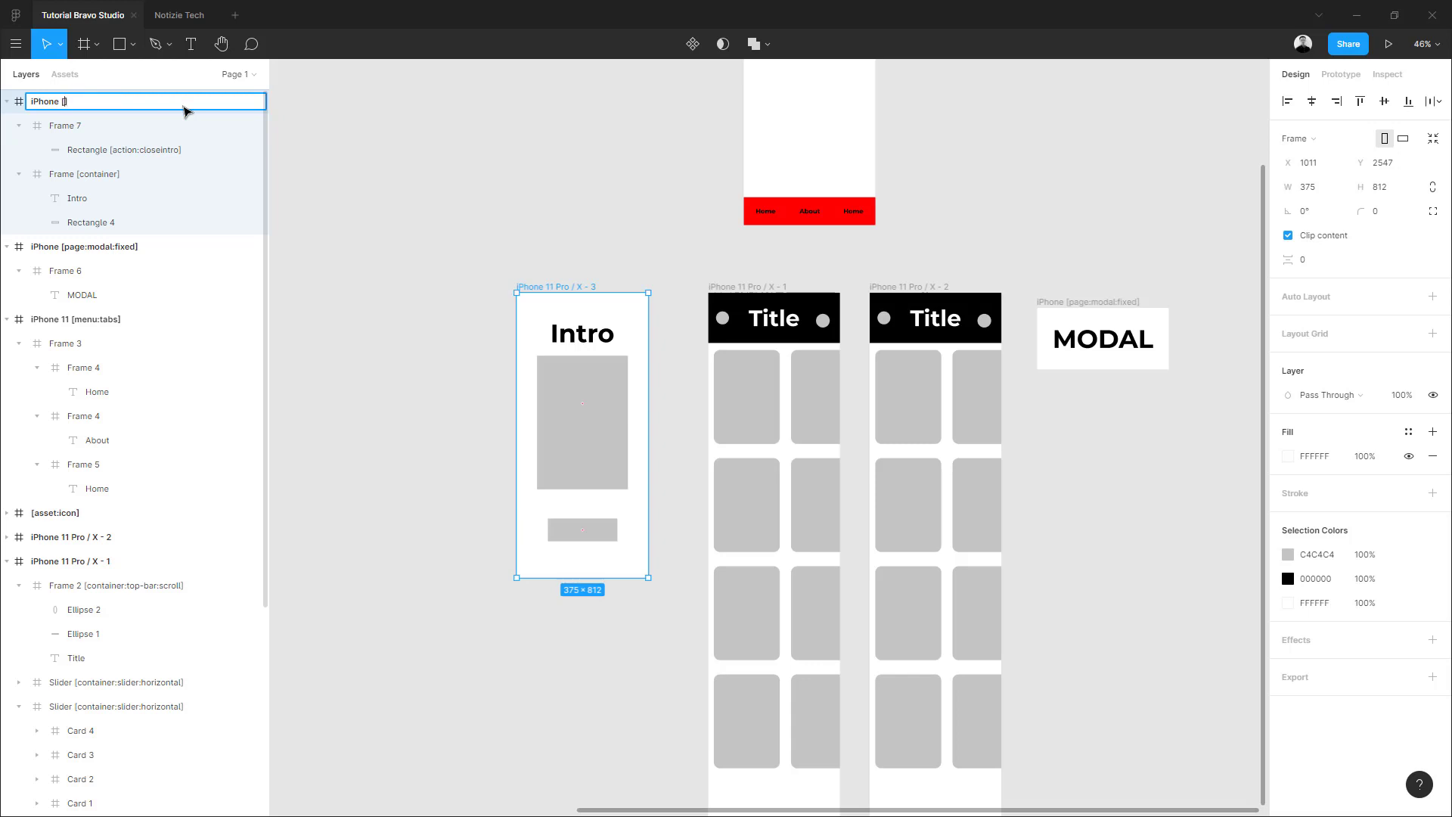
key(Left)
text(intro:)
text(always)
key(shift+Left)
key(shift+Left)
key(shift+Left)
key(shift+Left)
key(shift+Left)
key(shift+Left)
text(once)
key(Return)
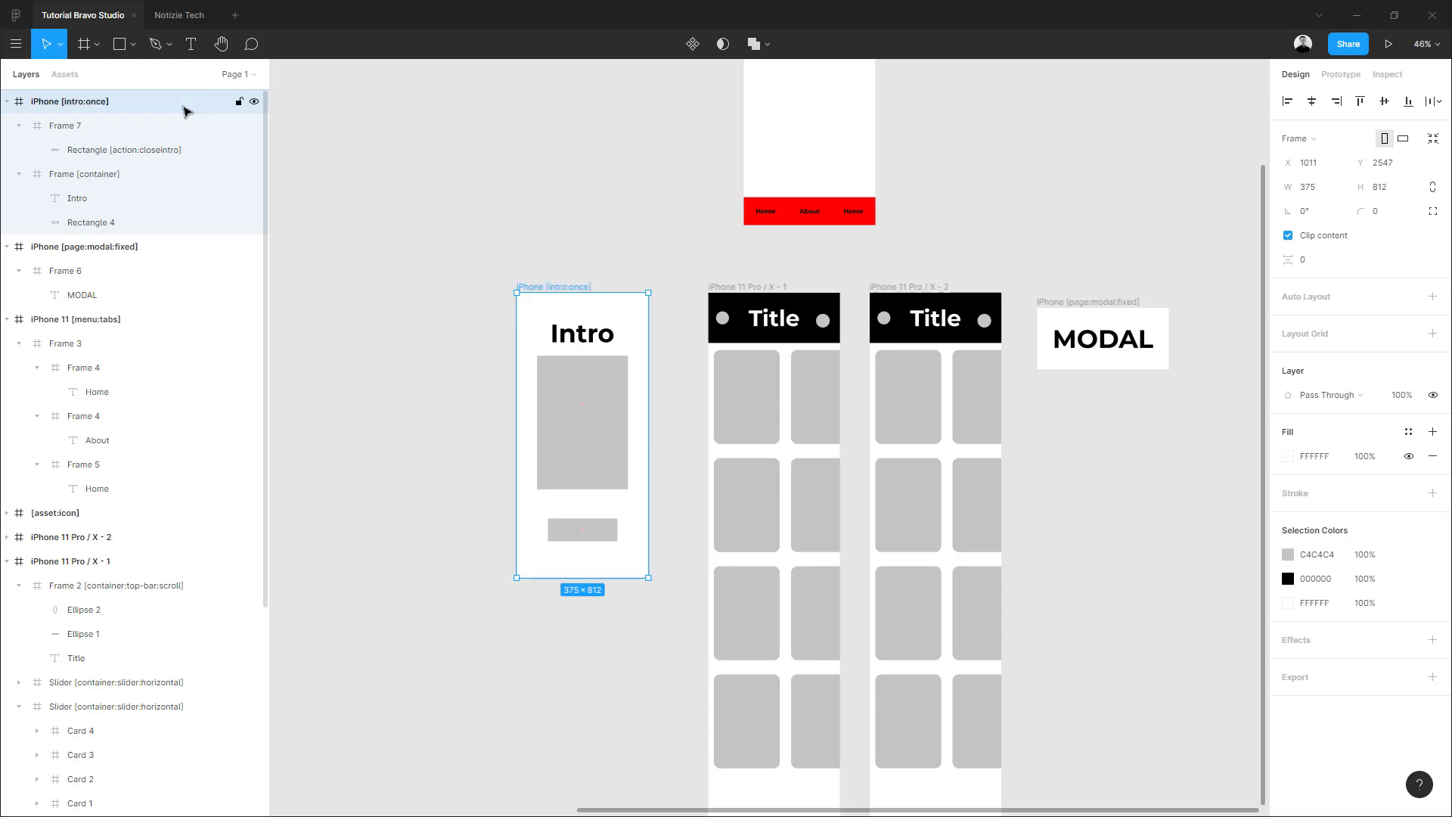
Update the app with Bravo in the phone emulator and test the intro screen and its close rectangle
click(412, 430)
scroll(412, 438, right, 3)
scroll(412, 437, up, 1)
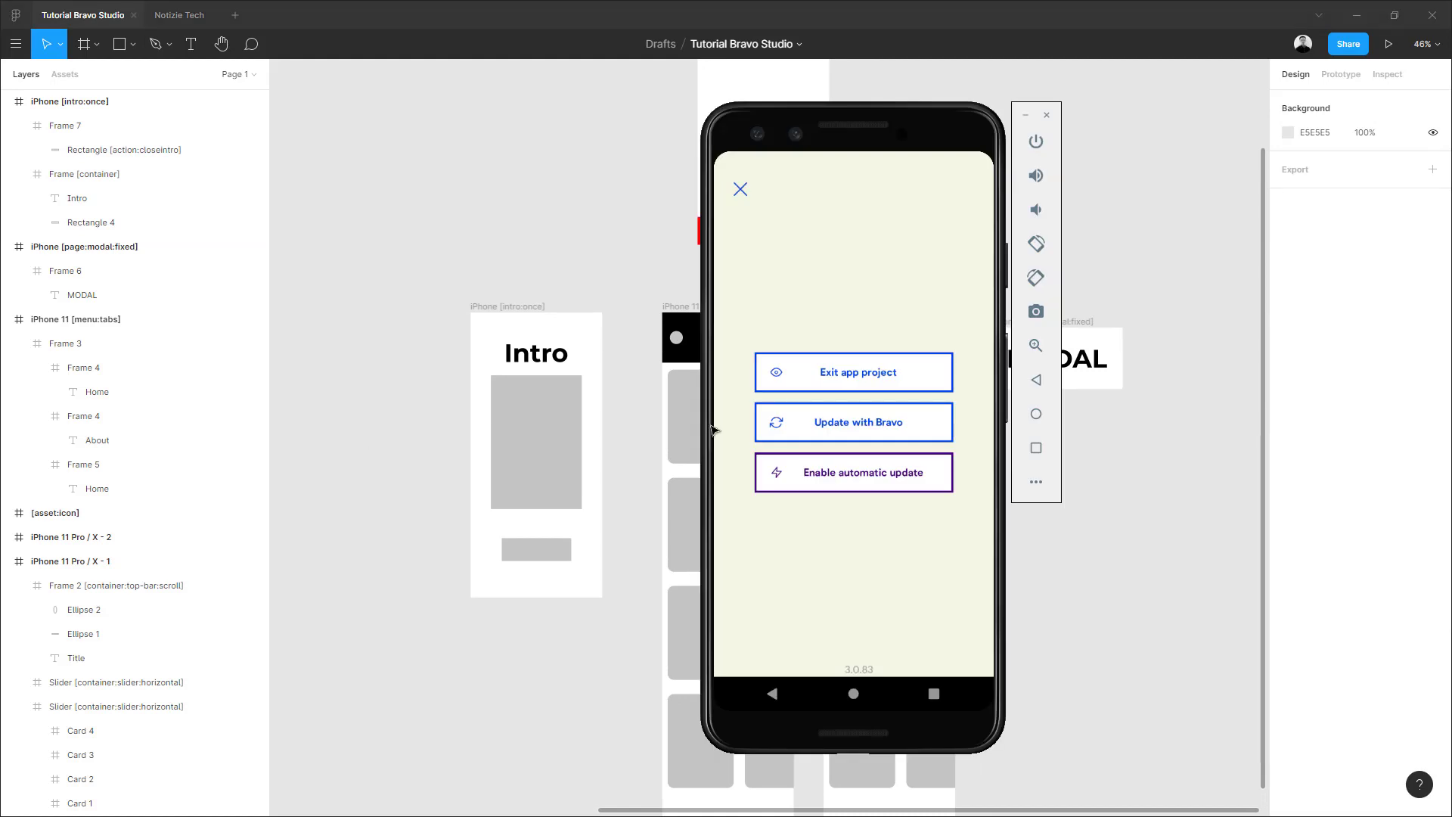
click(849, 425)
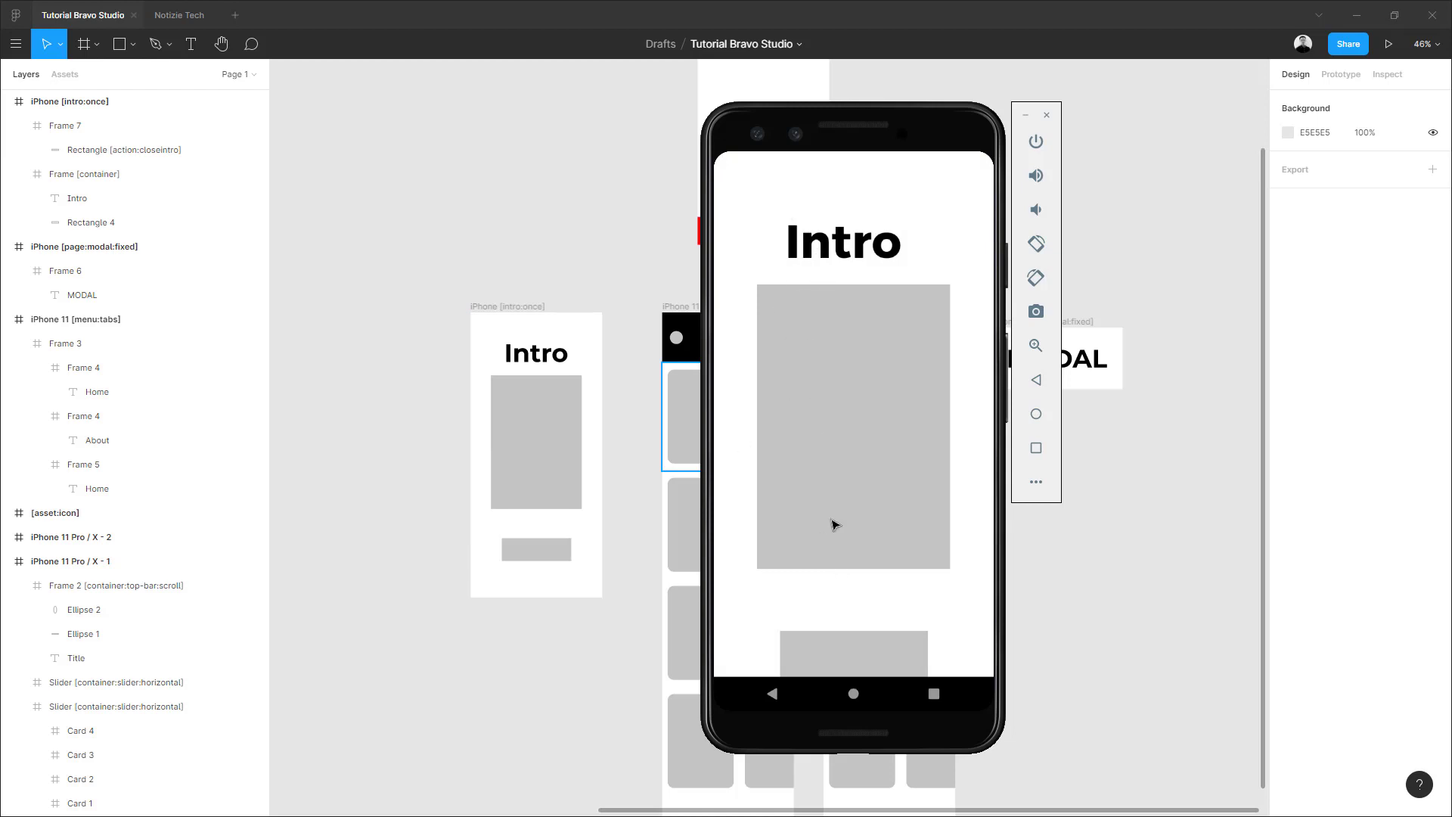
scroll(820, 252, down, 1)
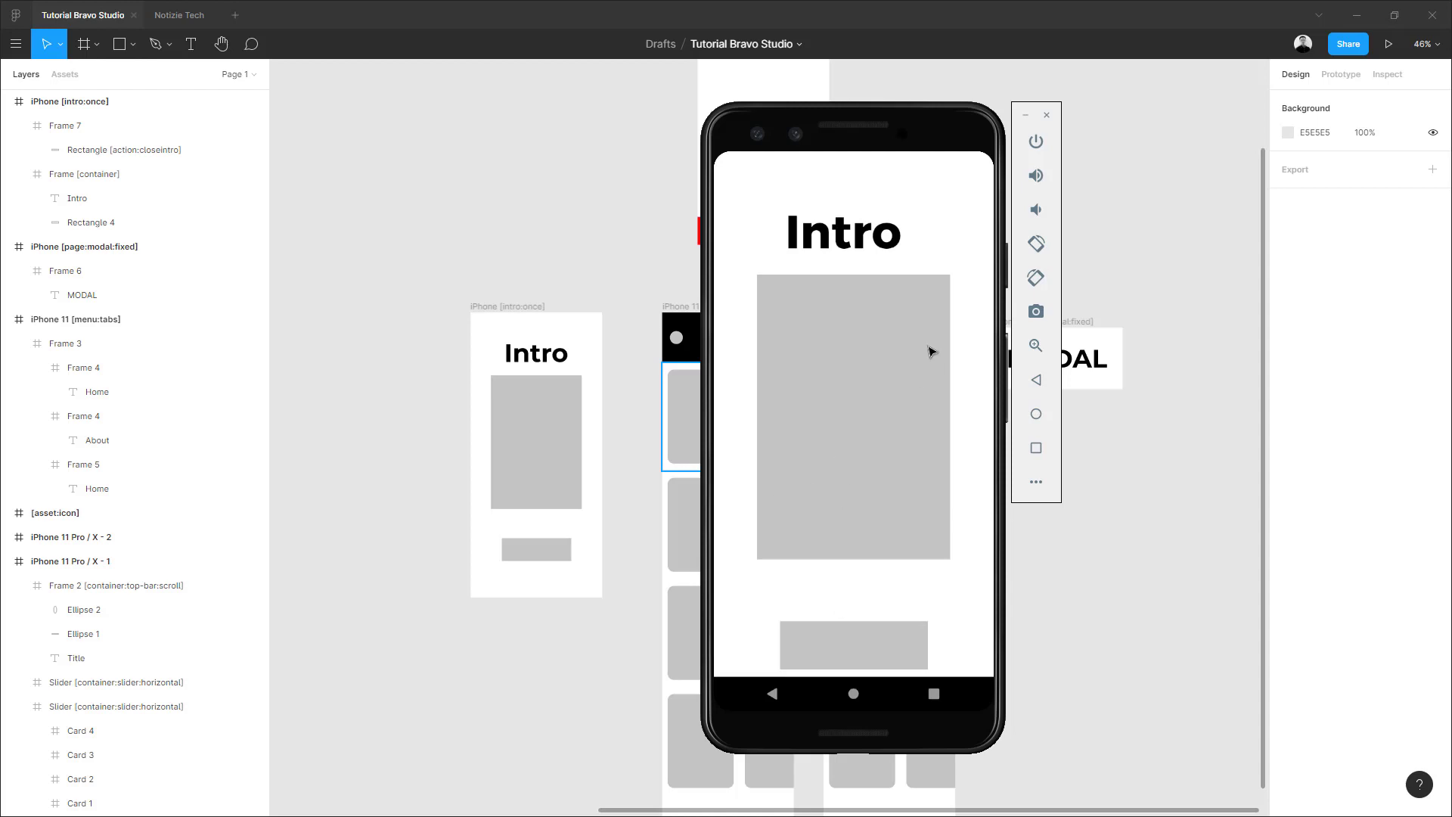
click(855, 640)
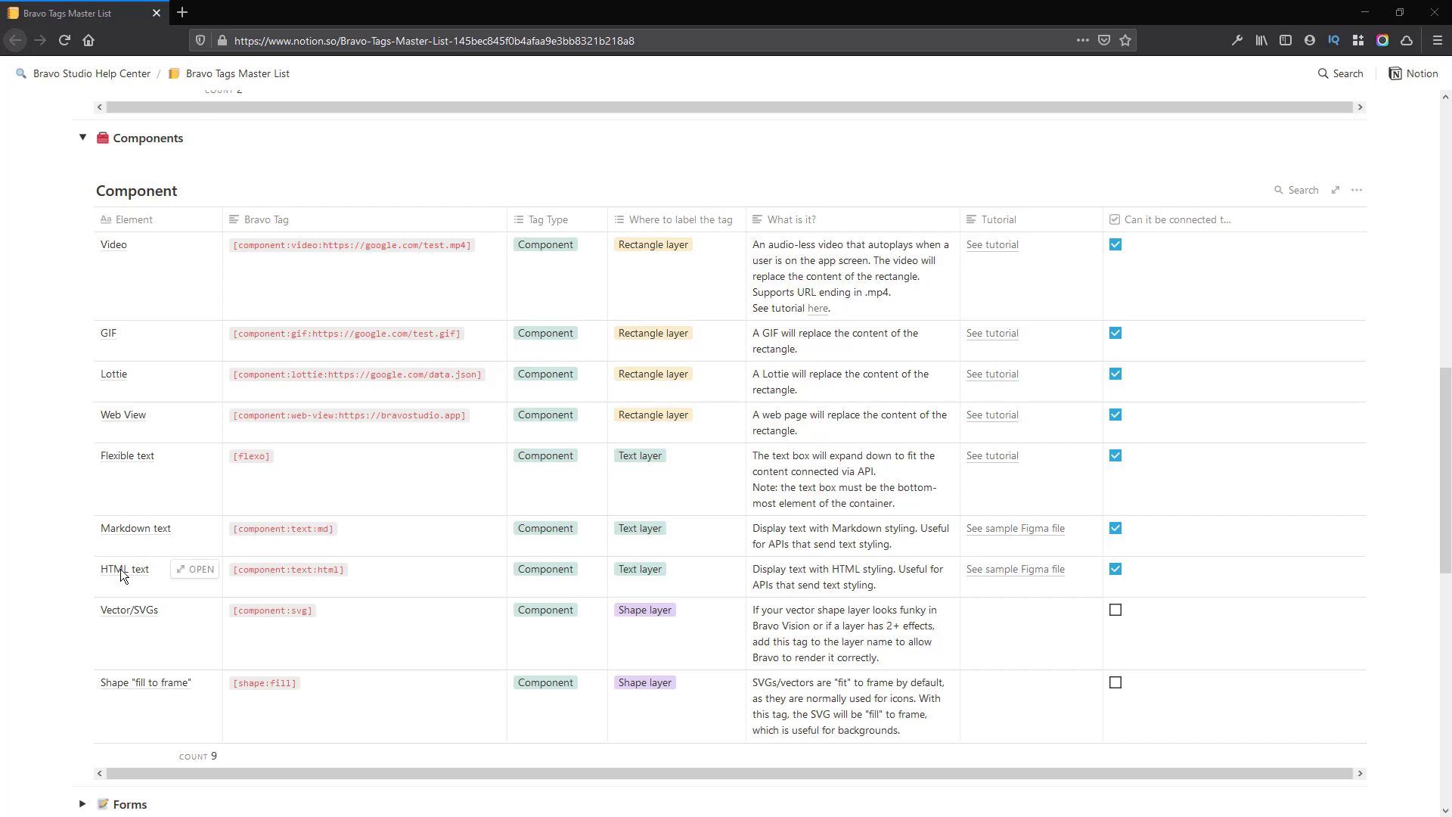
Return to the Component: Autoplay Video documentation and examine its tag, sample tag and Figma setup instructions
key(alt+Left)
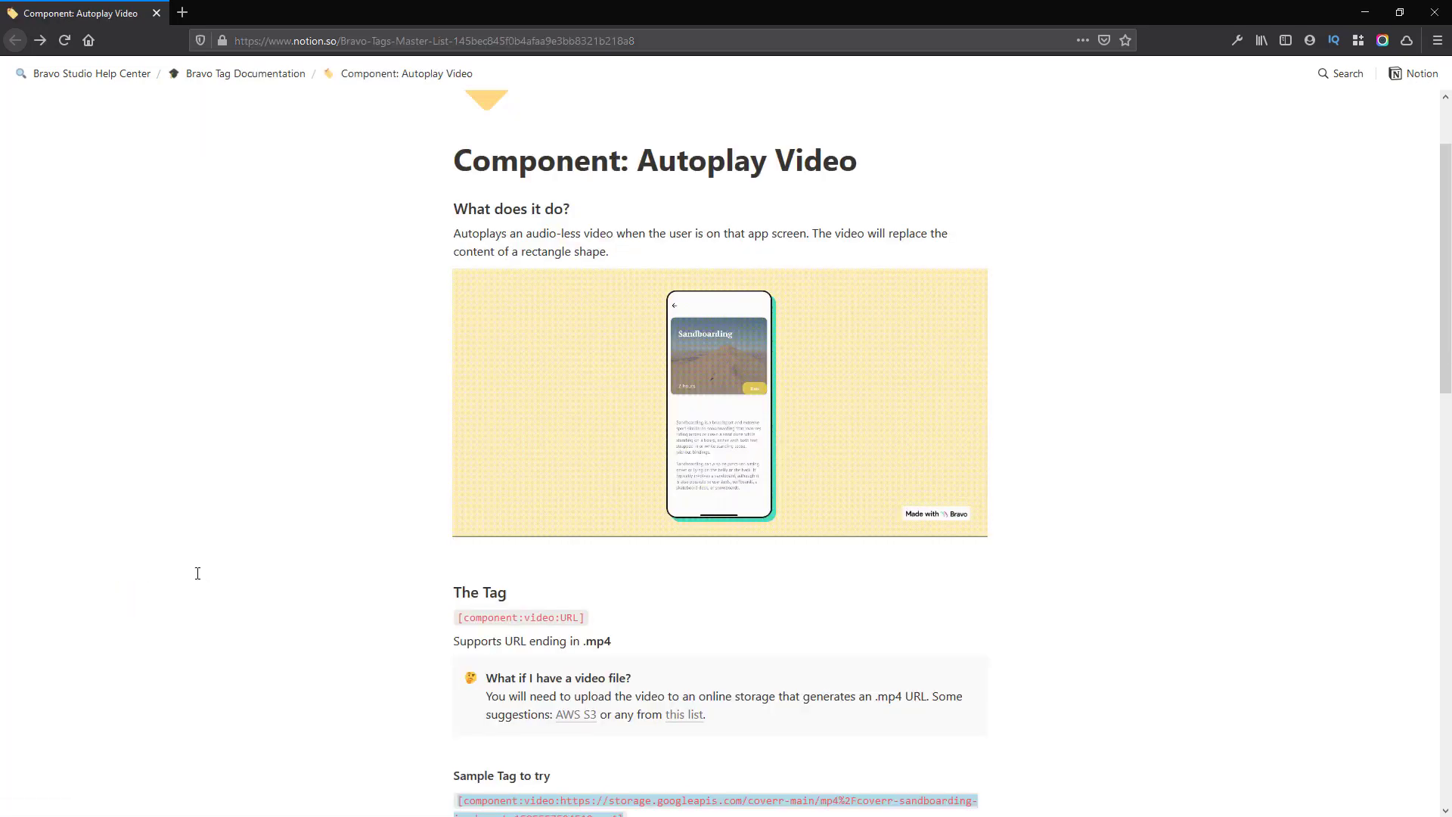
scroll(440, 657, down, 3)
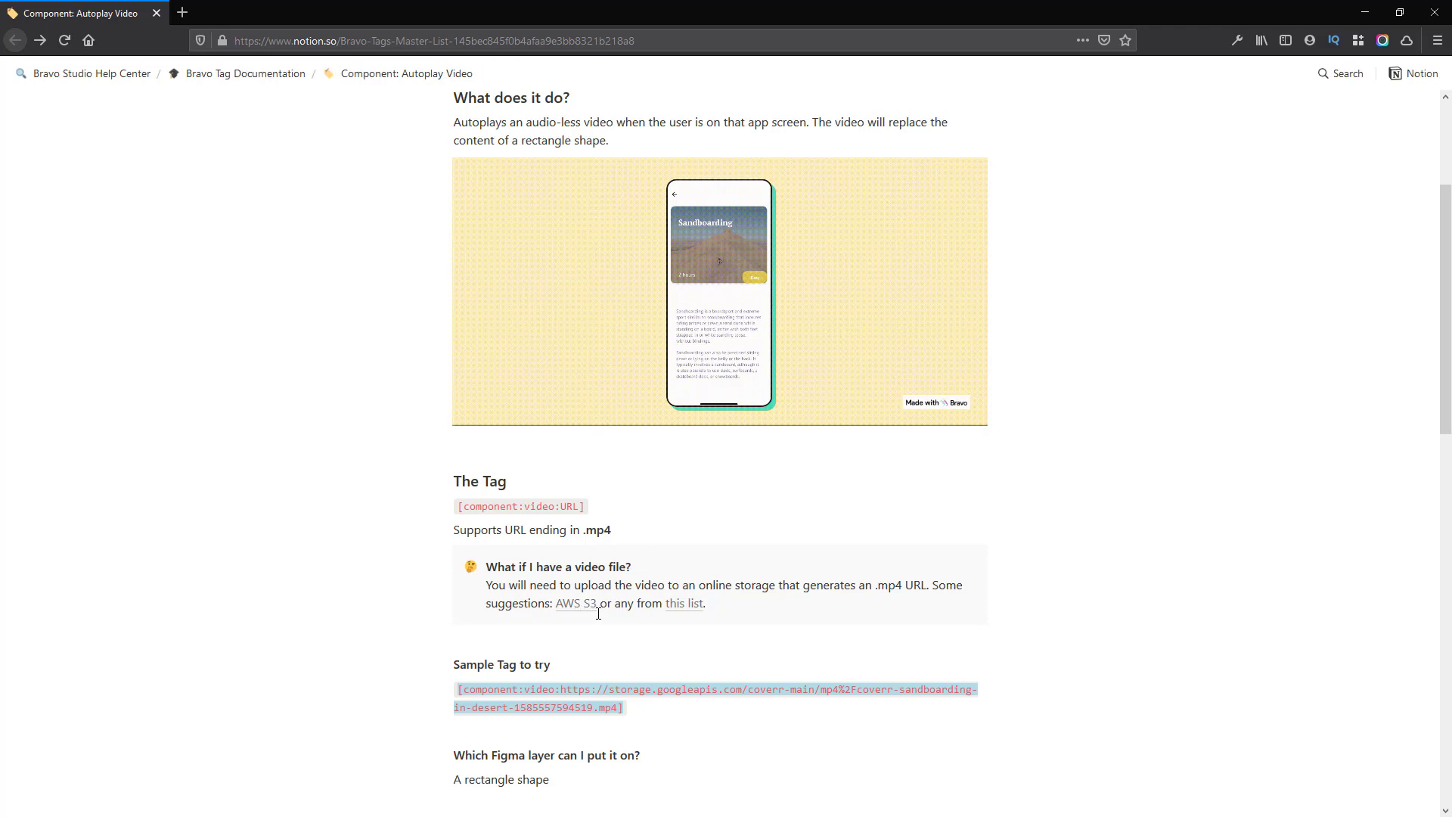
scroll(606, 575, down, 3)
scroll(603, 569, up, 3)
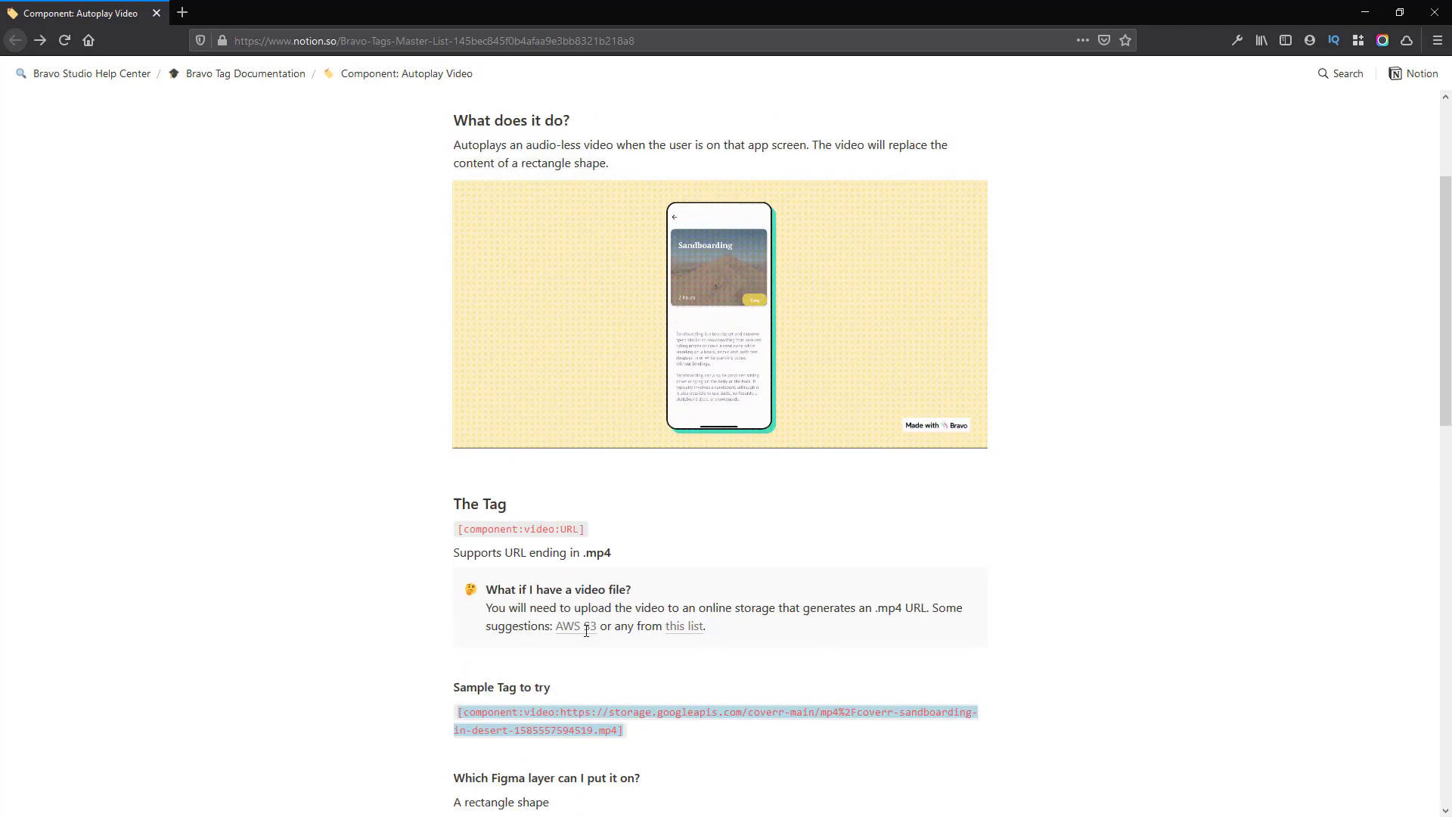
scroll(597, 569, down, 1)
scroll(582, 586, down, 2)
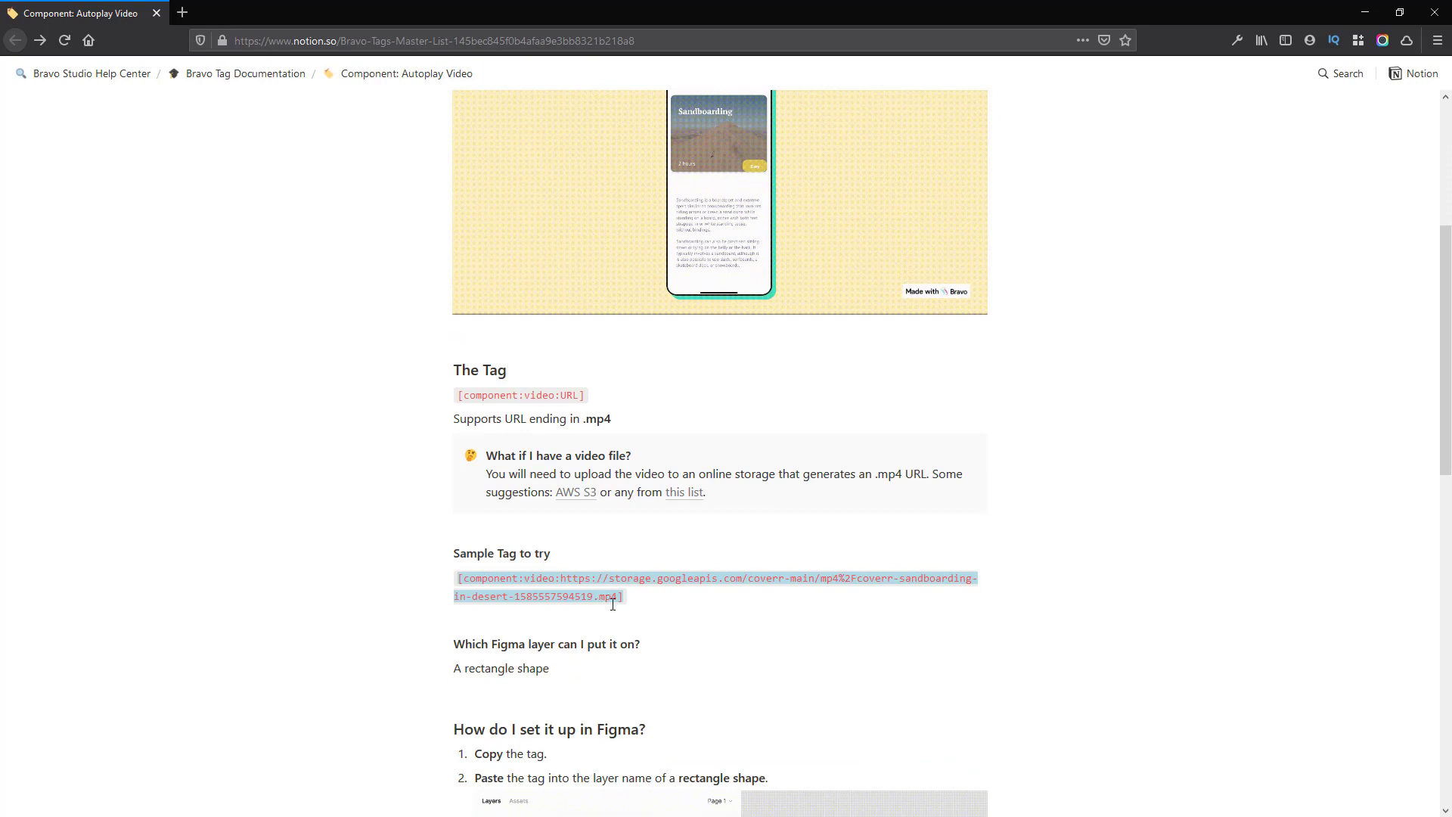
scroll(613, 604, down, 1)
scroll(613, 605, down, 3)
Switch to Figma and draw a frame 375 × 311 directly below the Components bar, spanning the screen's full width
key(alt+Tab)
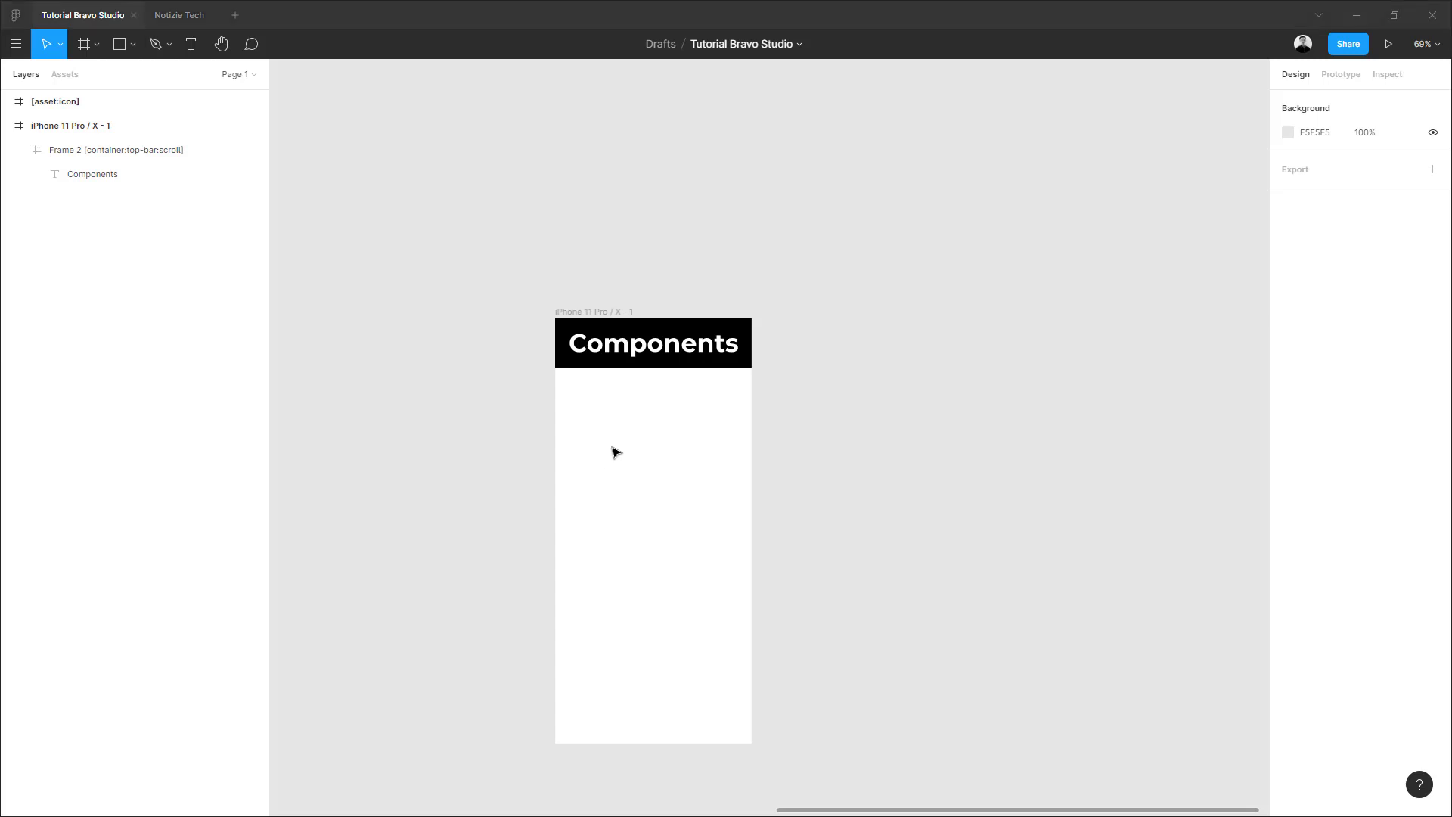
key(f)
drag(584, 447, 751, 532)
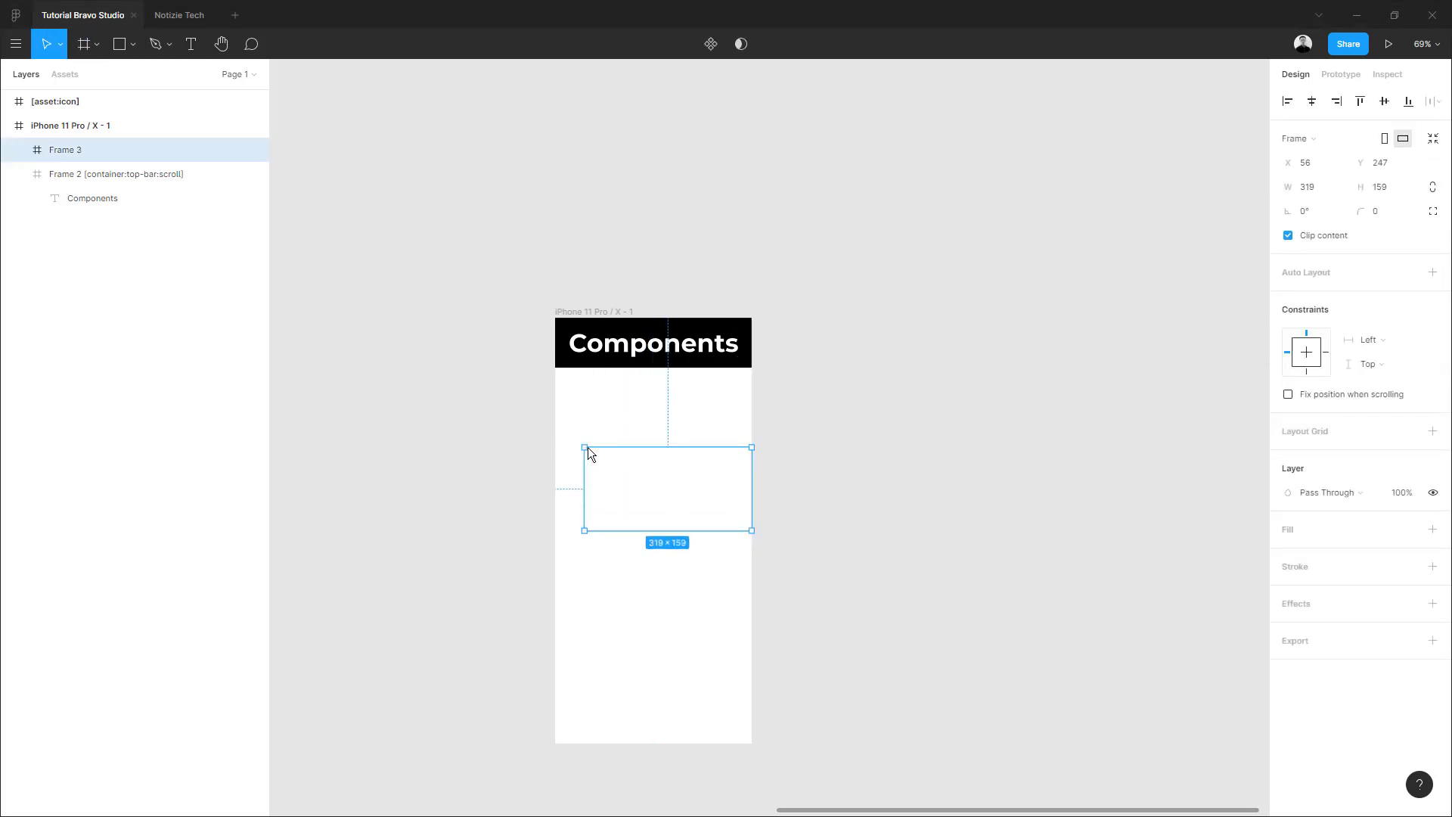
drag(585, 448, 556, 367)
Rename the new frame below the Components bar as Frame 3 [container]
double_click(93, 151)
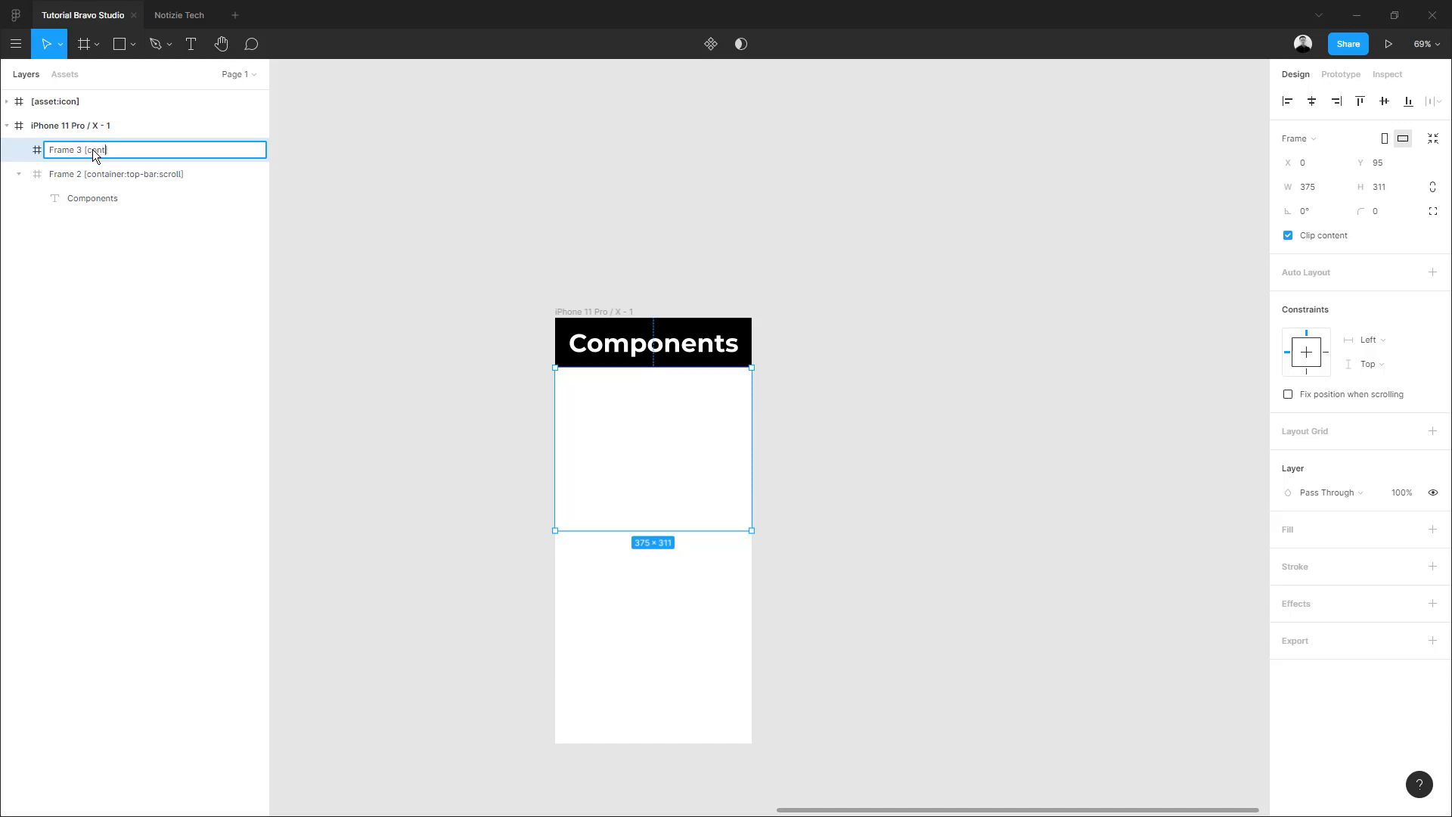
text([container])
key(Return)
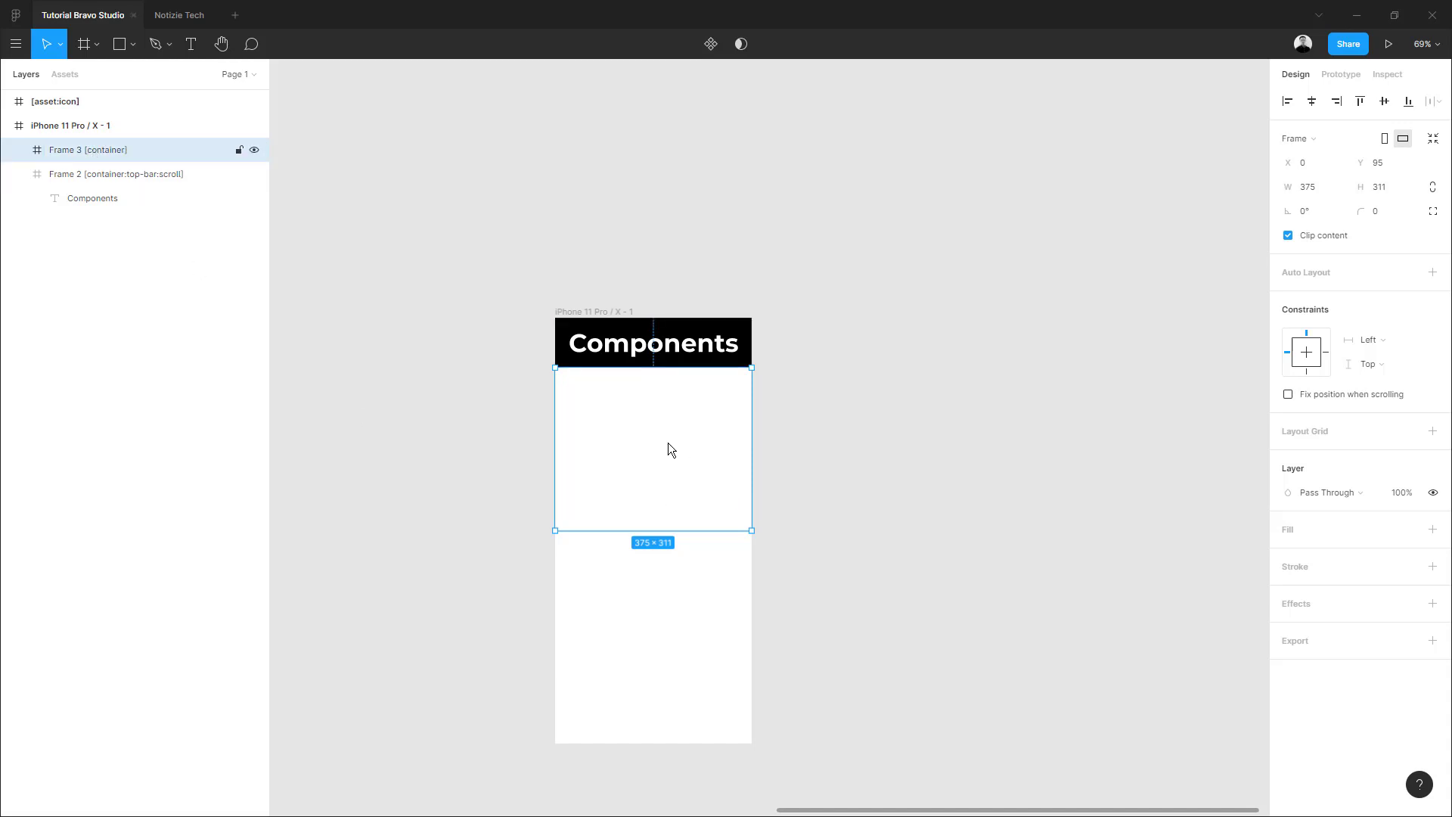
Draw a rectangle about 308 × 227 inside Frame 3 [container] and centre it in the frame
key(r)
drag(578, 396, 733, 515)
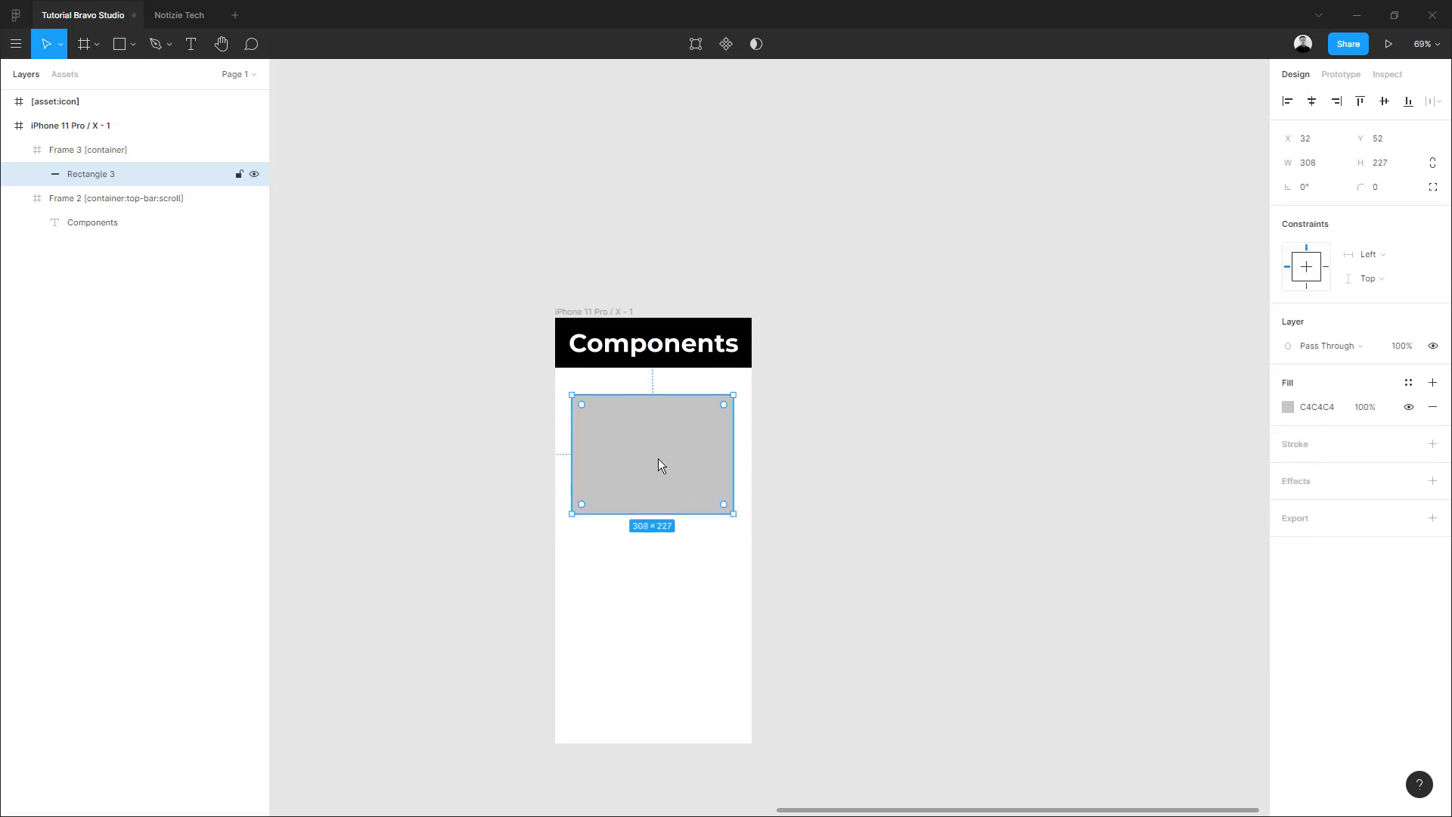
drag(658, 458, 661, 455)
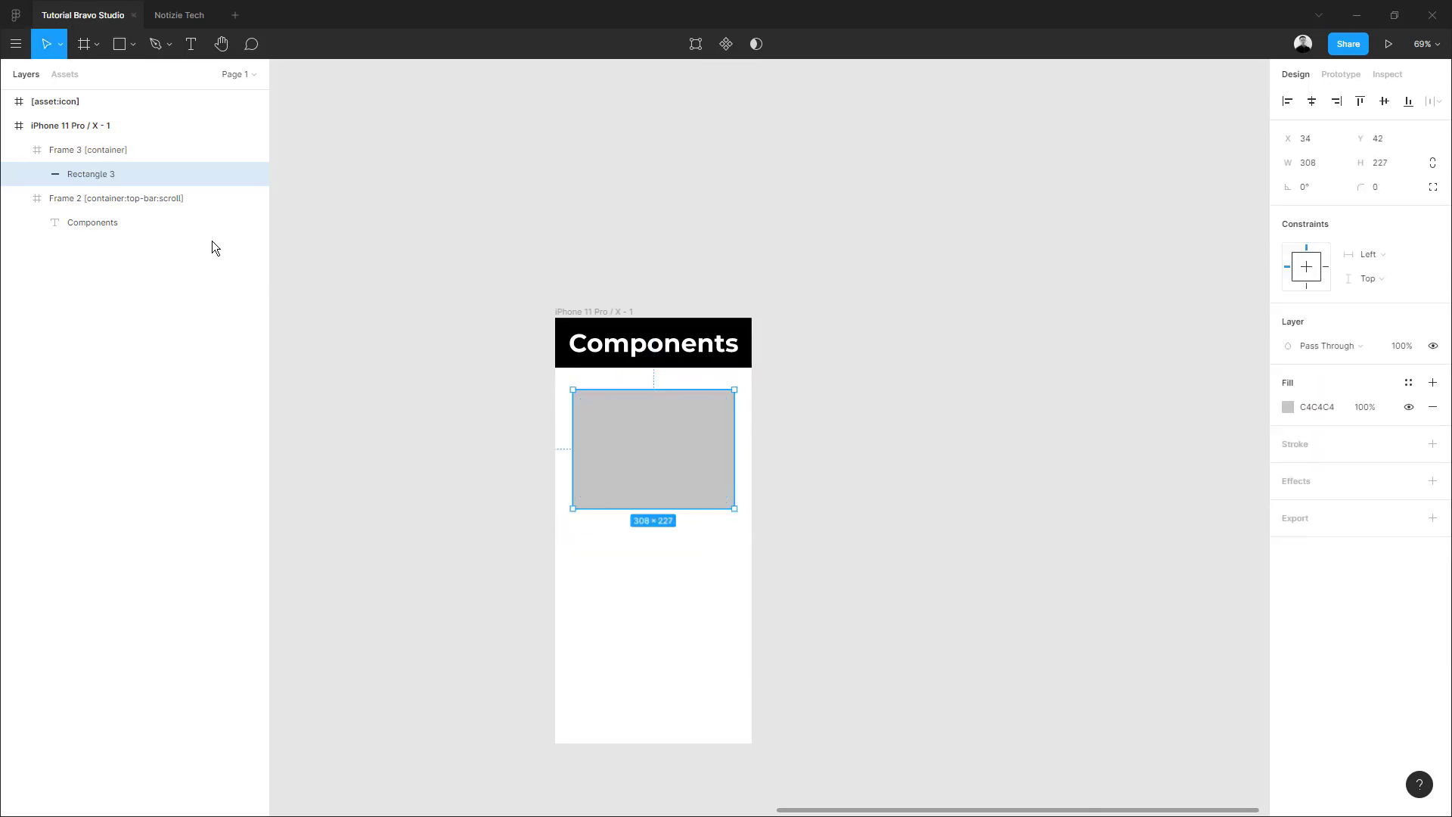
Replace the number in the rectangle's layer name with the copied sample video tag, [component:video:…] with the coverr-sandboarding-in-desert-1585557594519.mp4 URL
double_click(121, 178)
drag(124, 179, 112, 182)
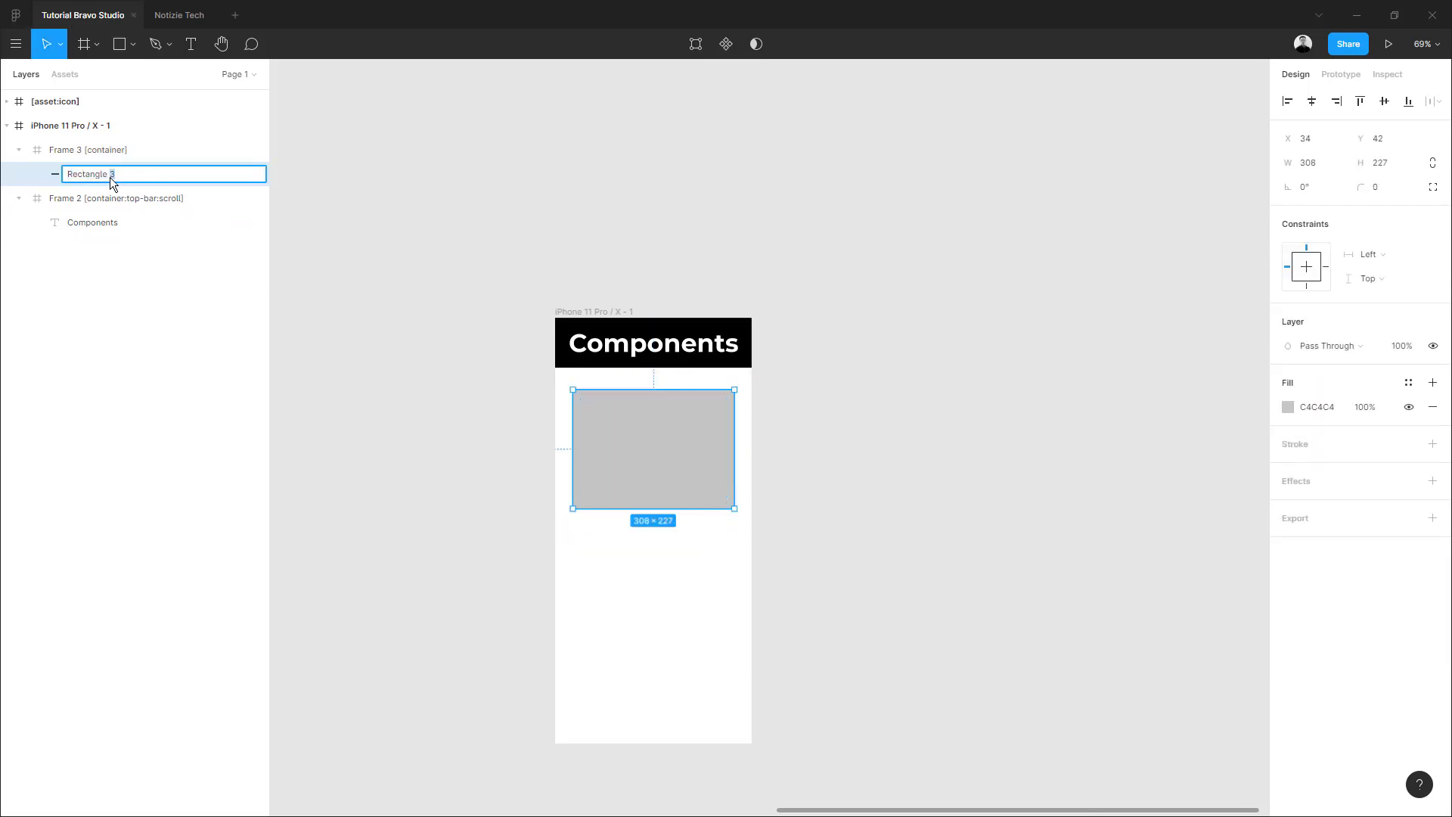
key(ctrl+v)
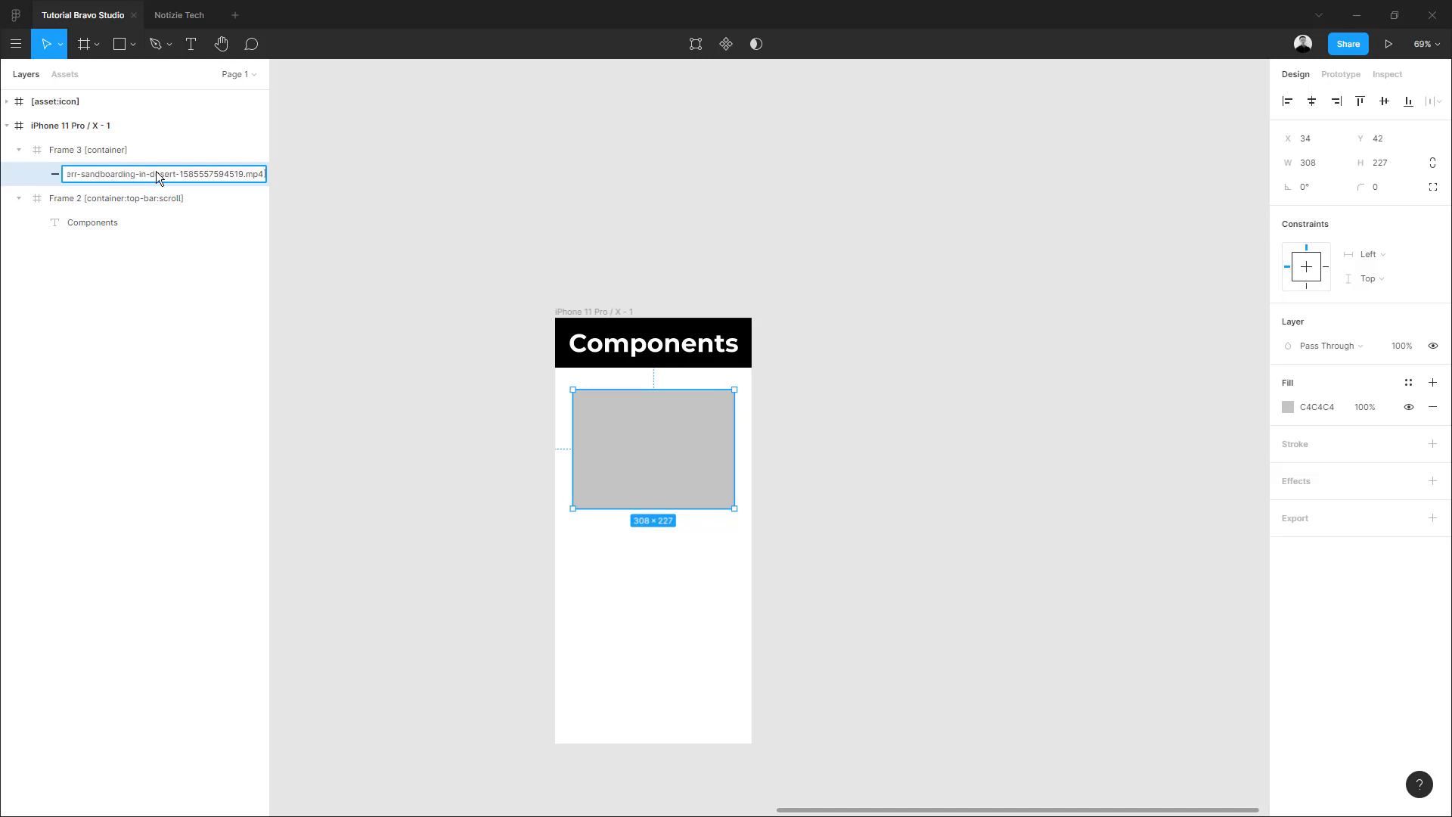
key(ctrl+a)
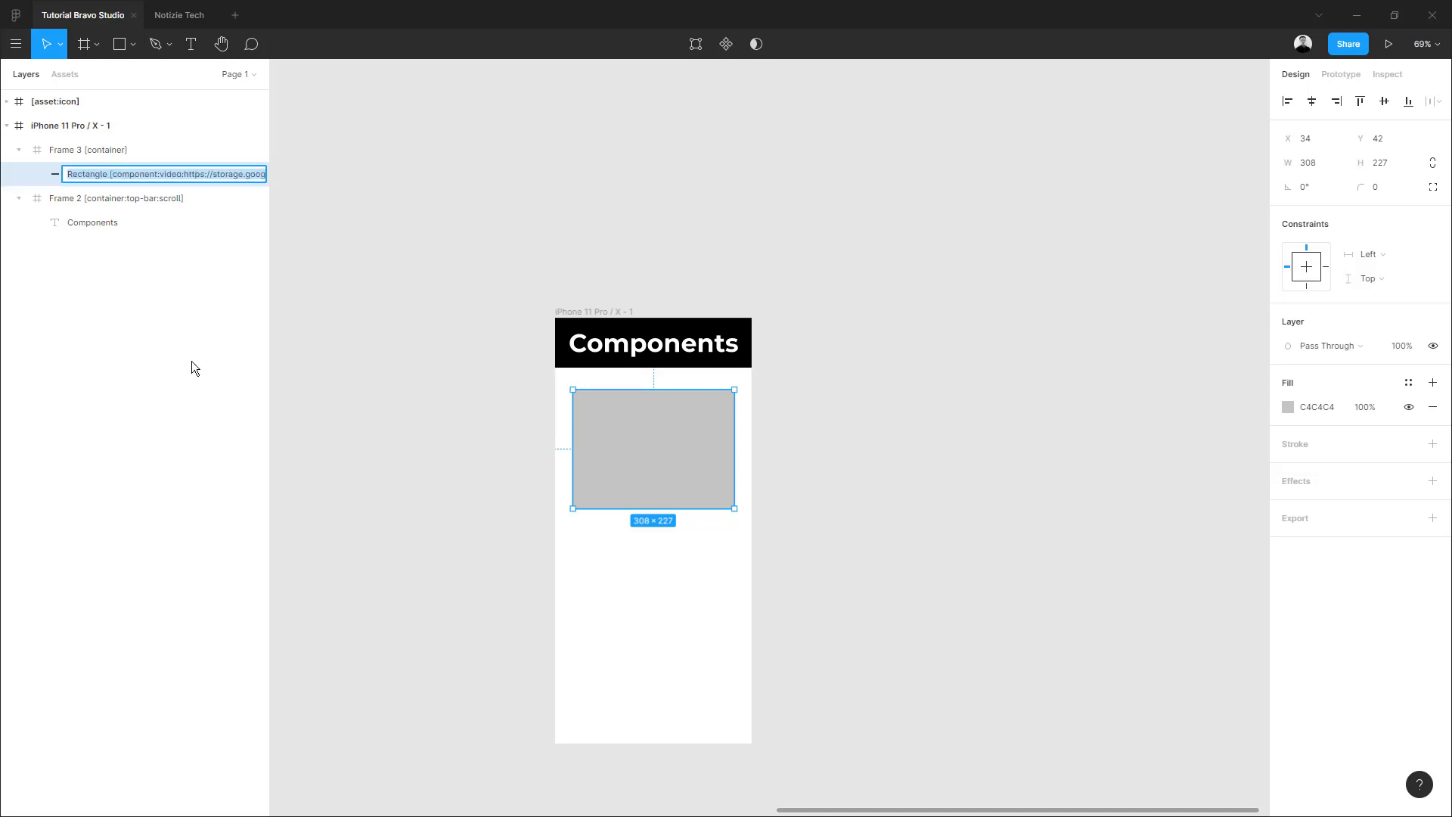
click(213, 388)
Switch to the browser, open the Lottie component tutorial, examine its tag and Figma setup steps, and return to the Bravo Tags Master List
key(alt+Tab)
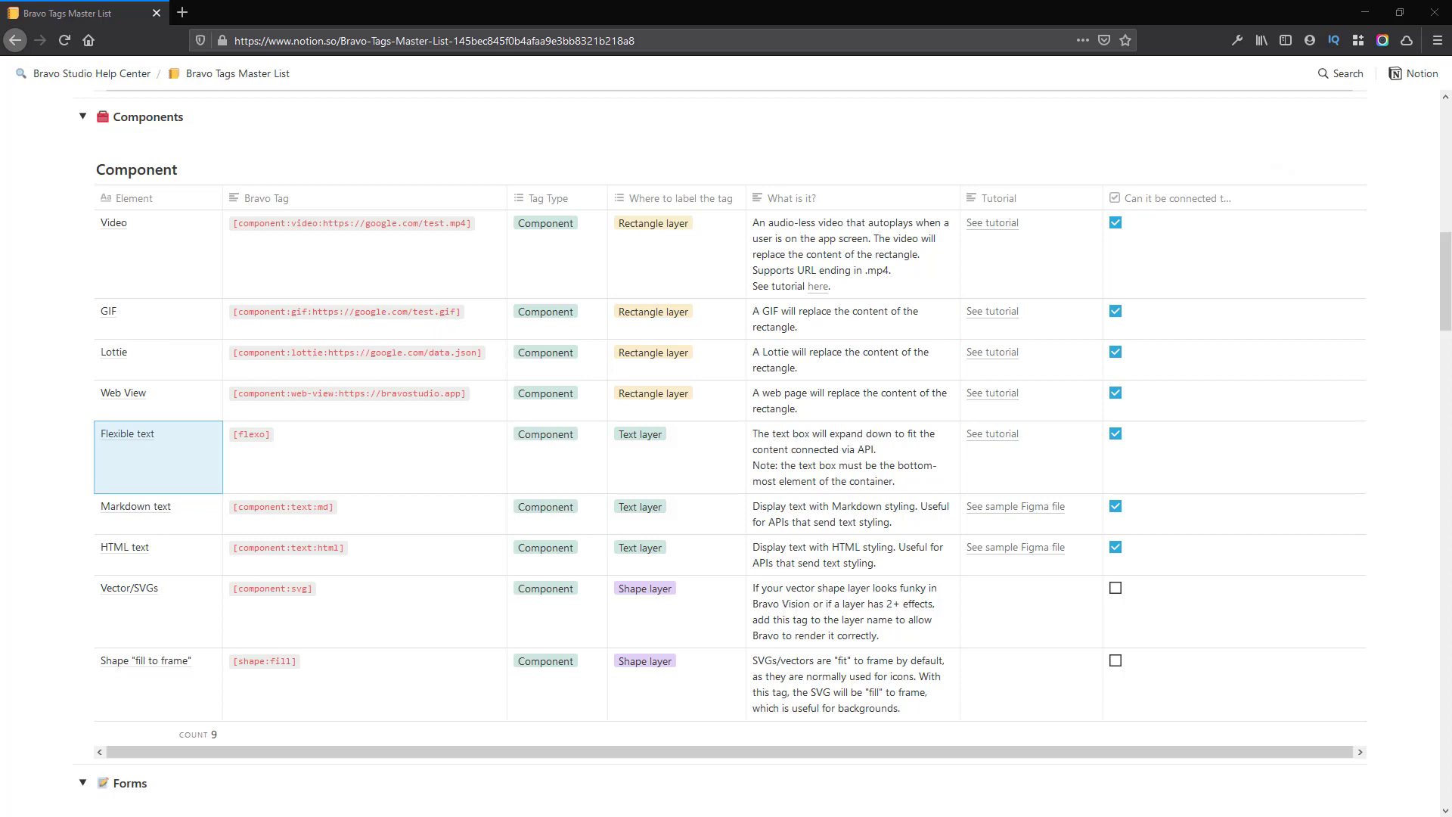
click(992, 351)
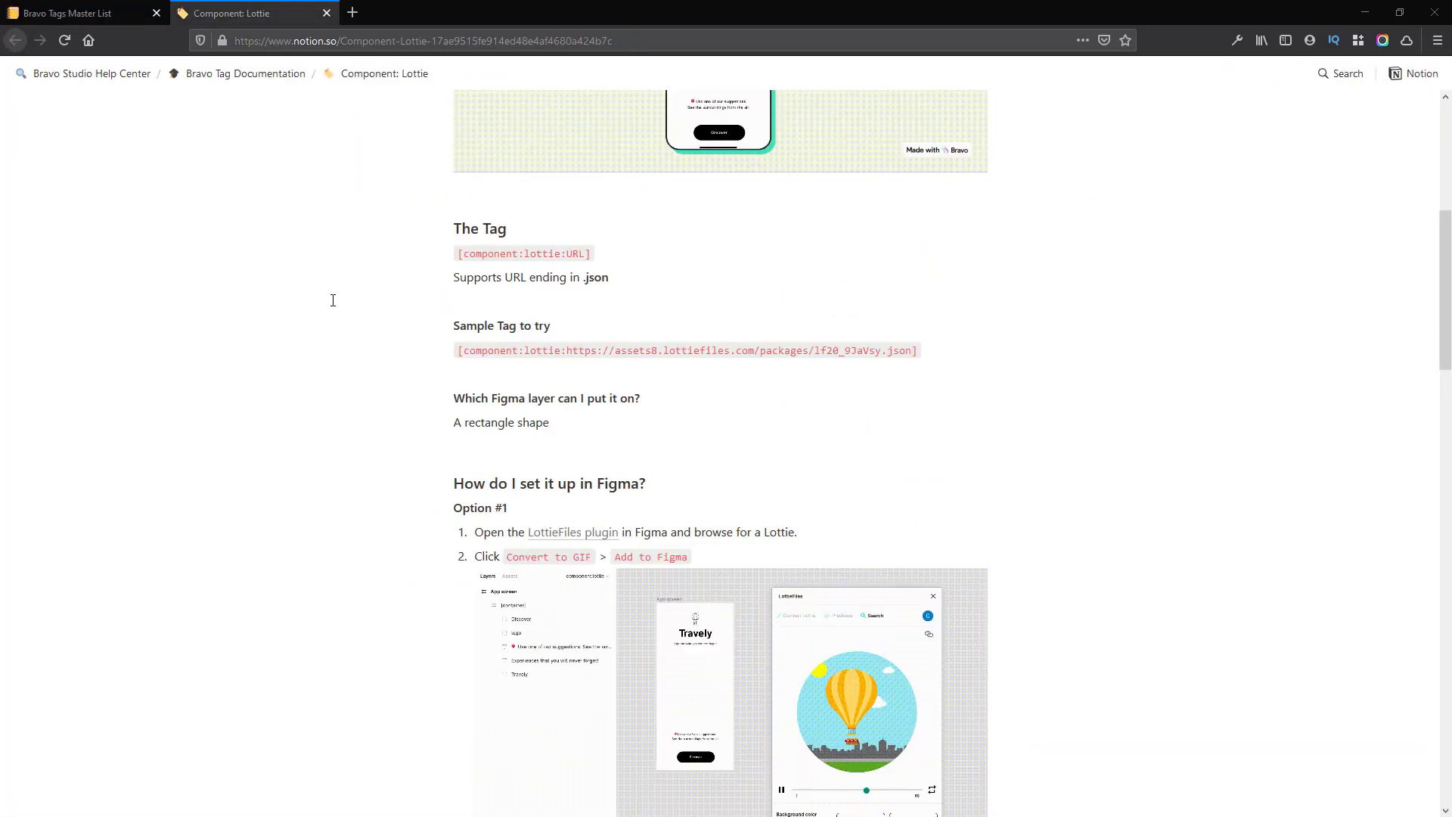
scroll(401, 348, down, 3)
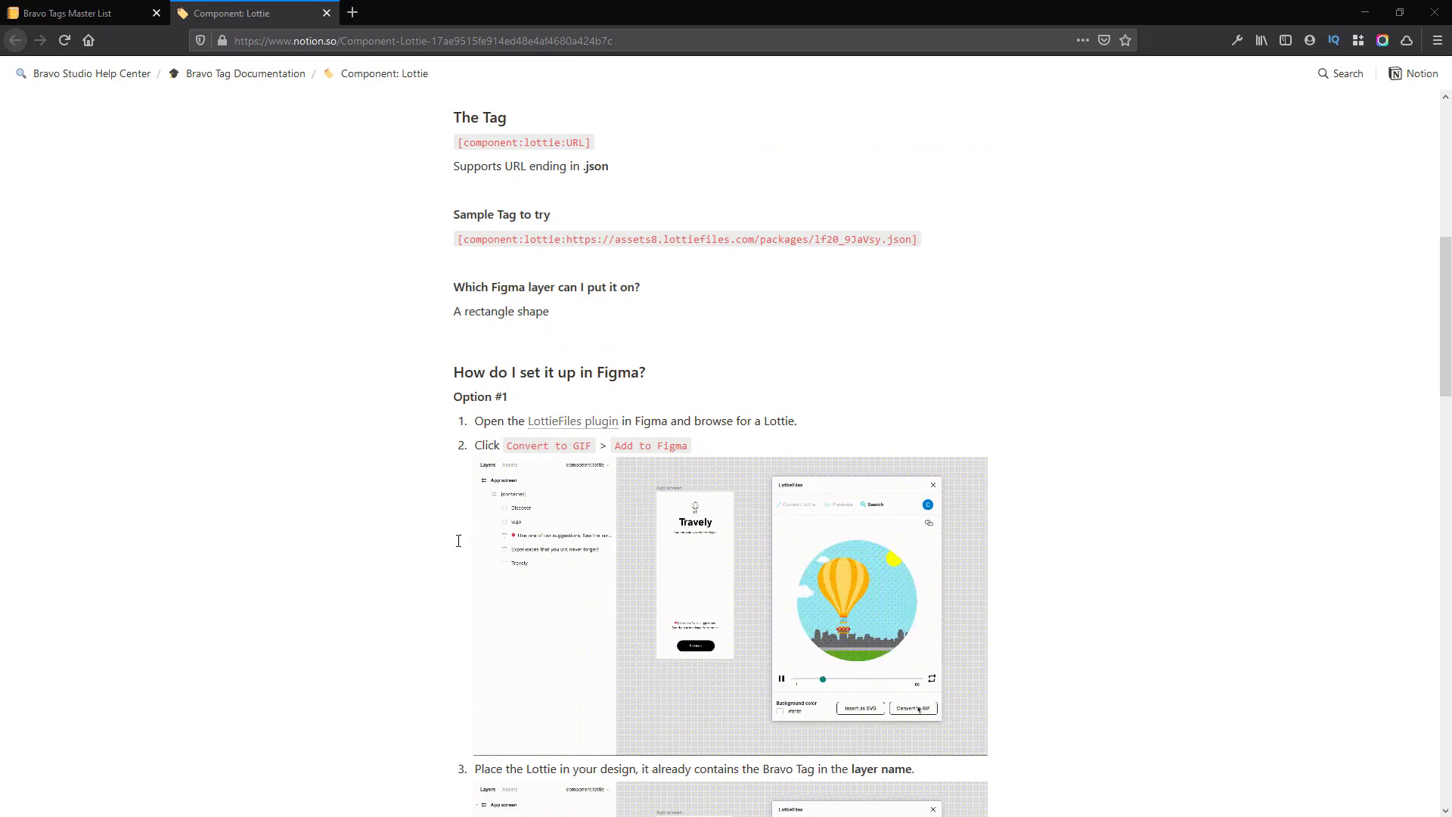
scroll(458, 540, down, 6)
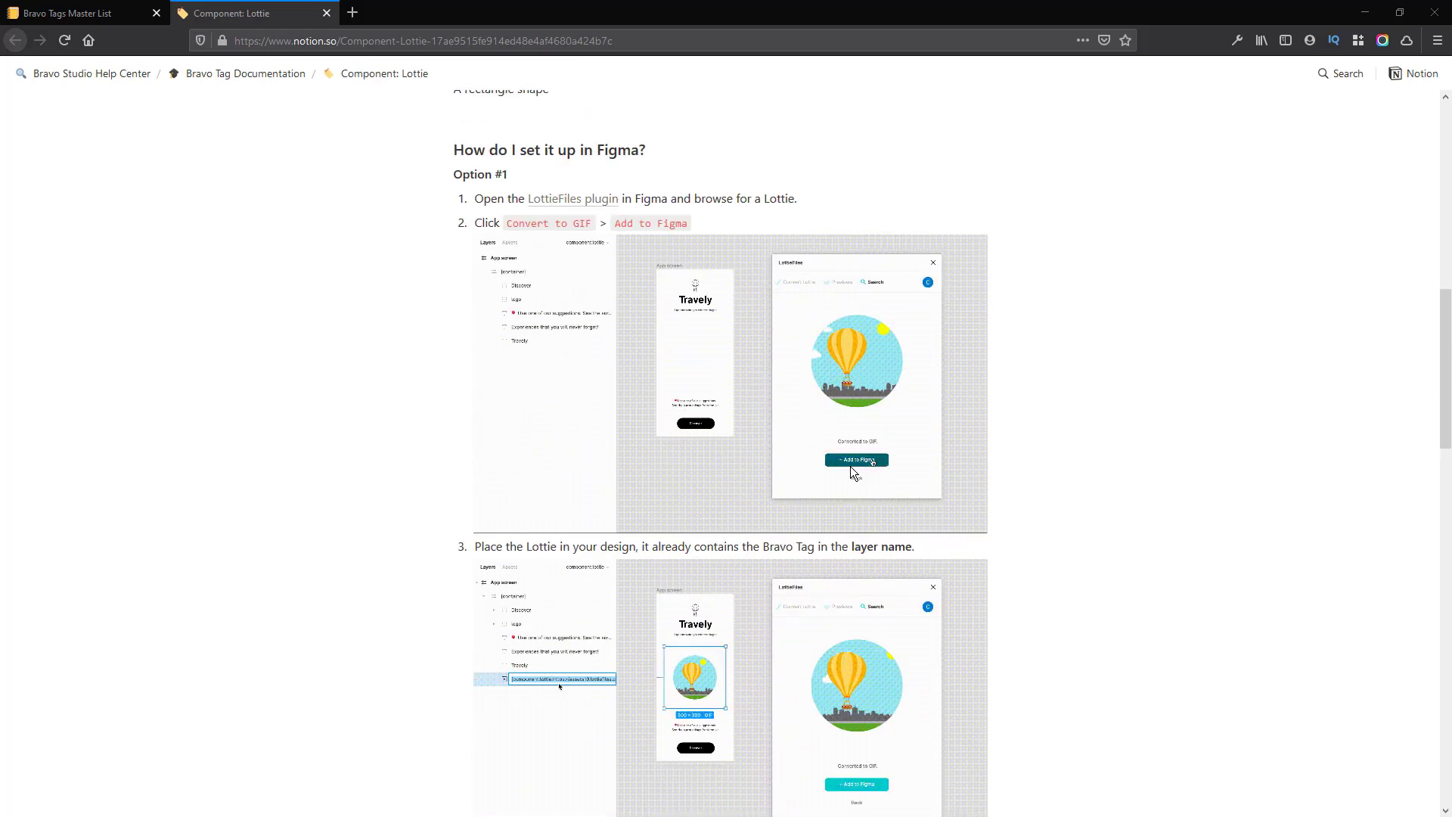
scroll(852, 470, down, 3)
scroll(837, 402, up, 3)
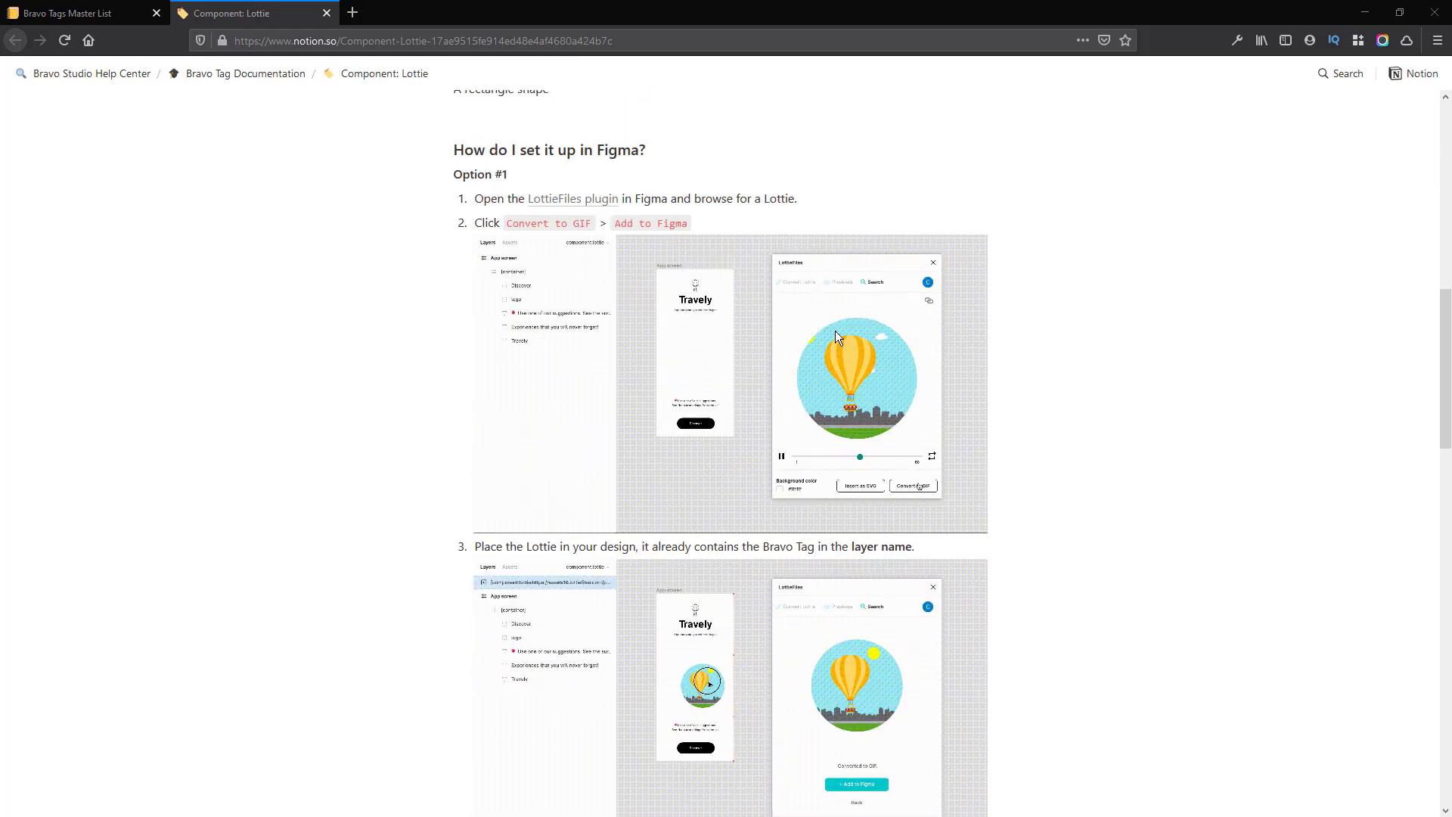
scroll(821, 398, down, 3)
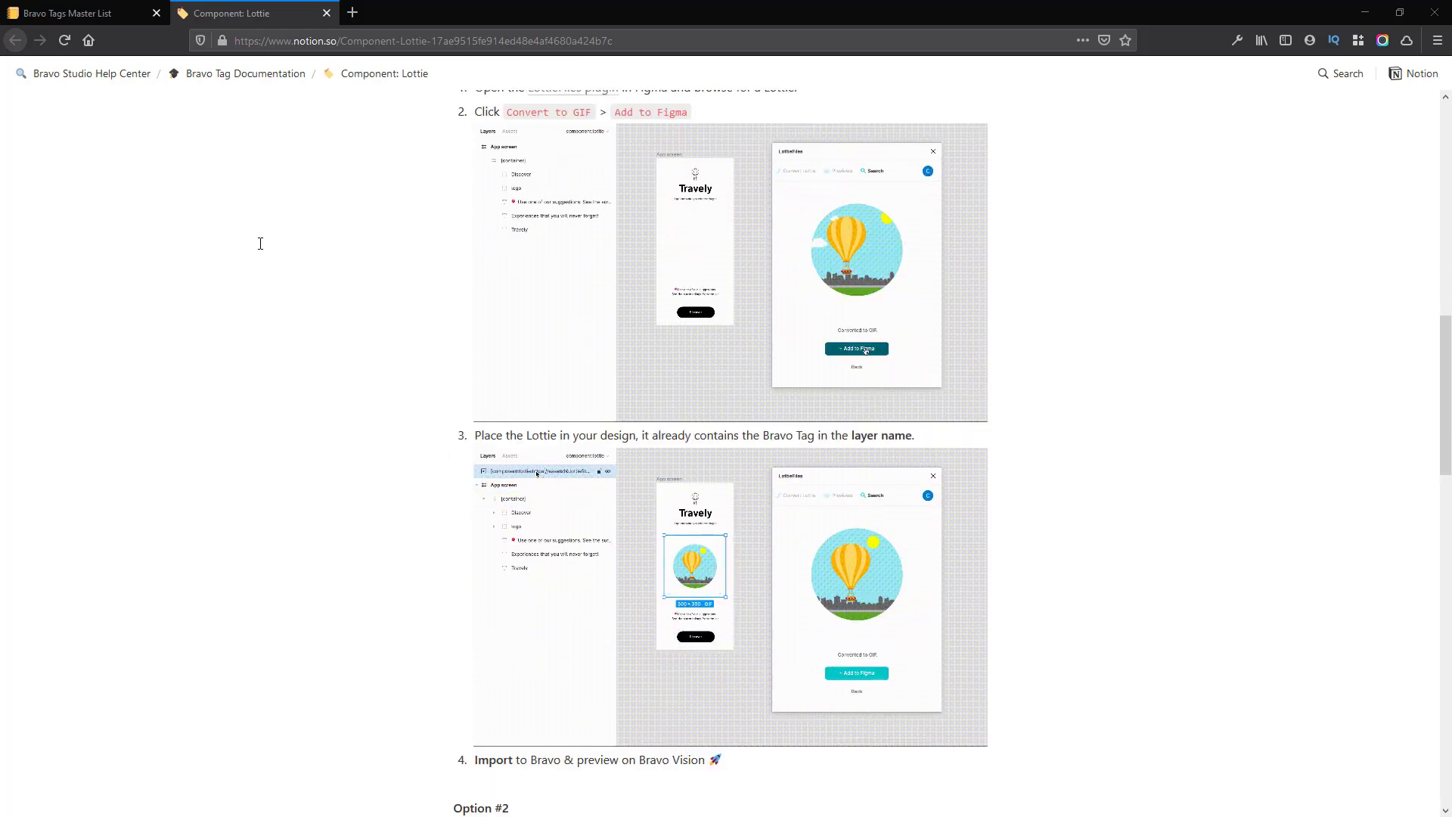
click(121, 15)
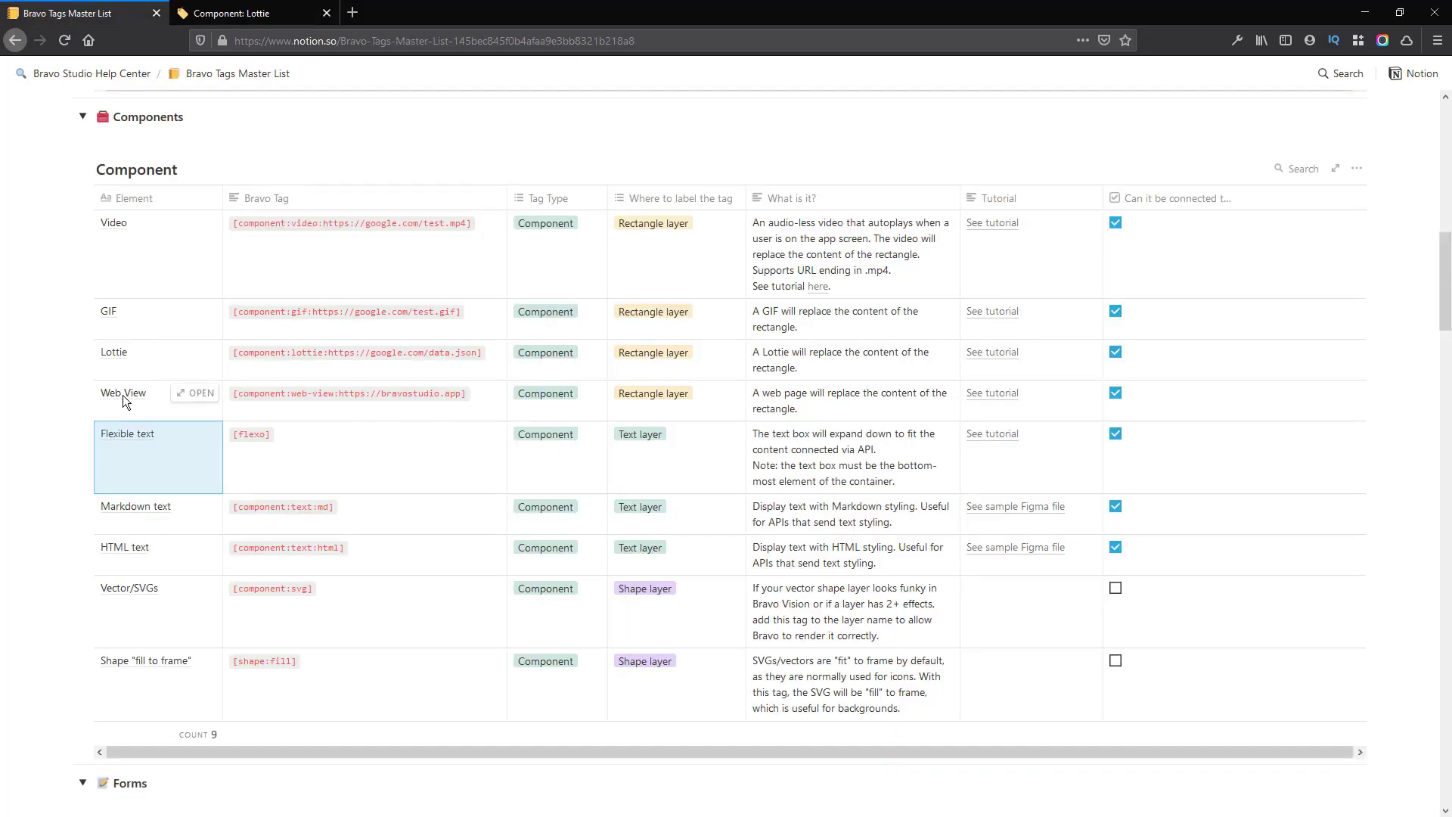
key(alt+Tab)
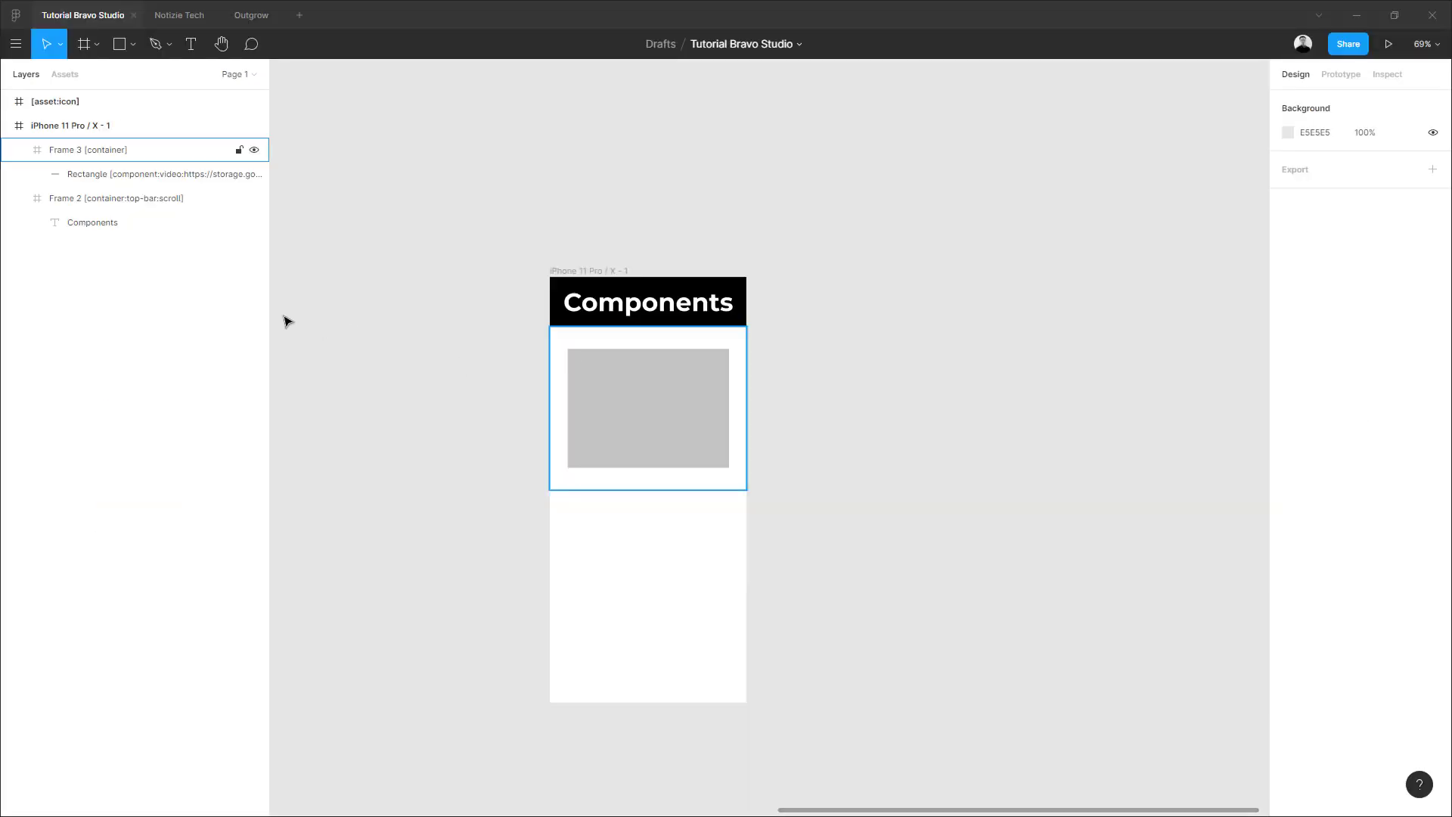
double_click(137, 175)
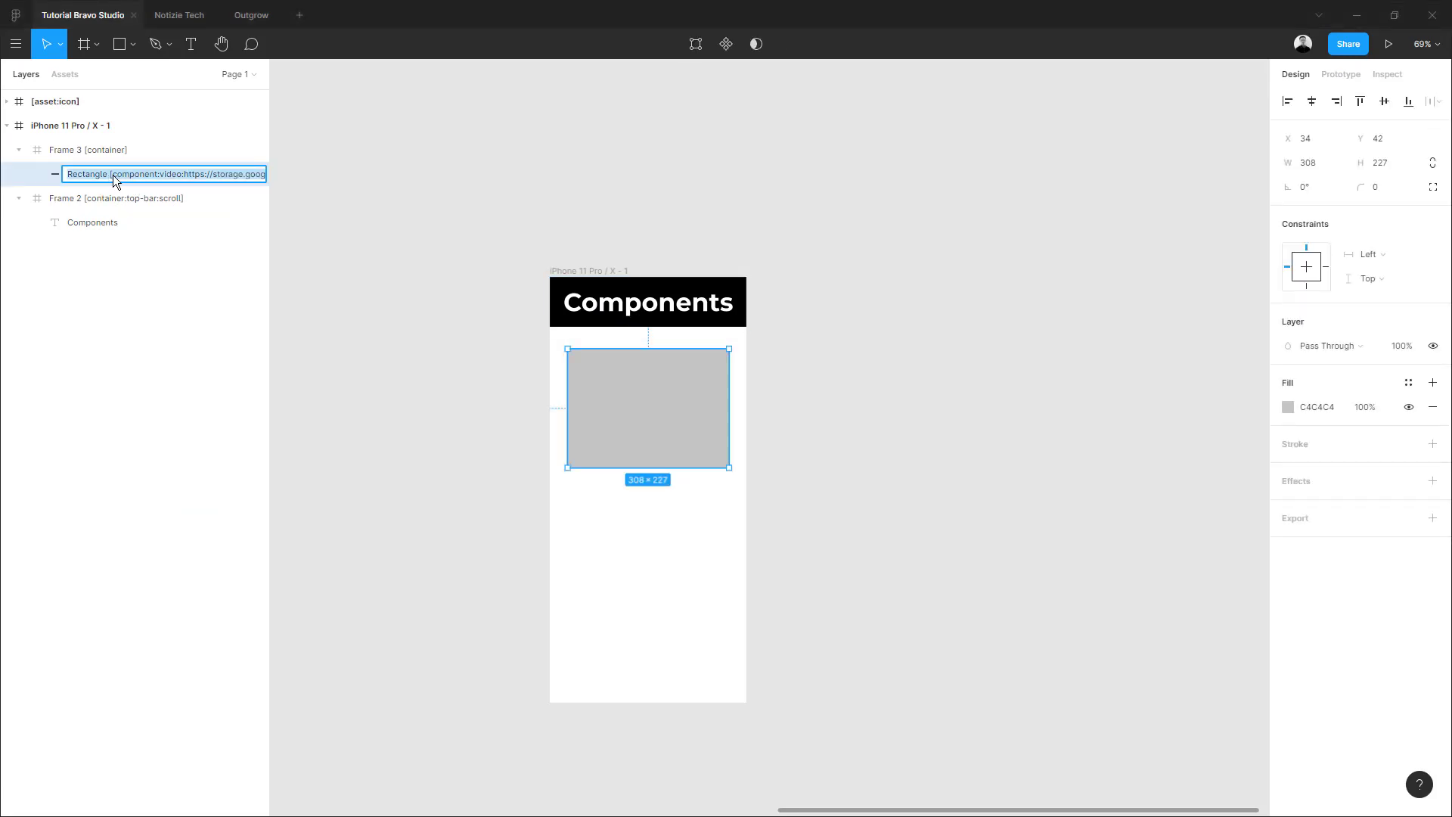
drag(112, 174, 372, 184)
key(ctrl+z)
text([])
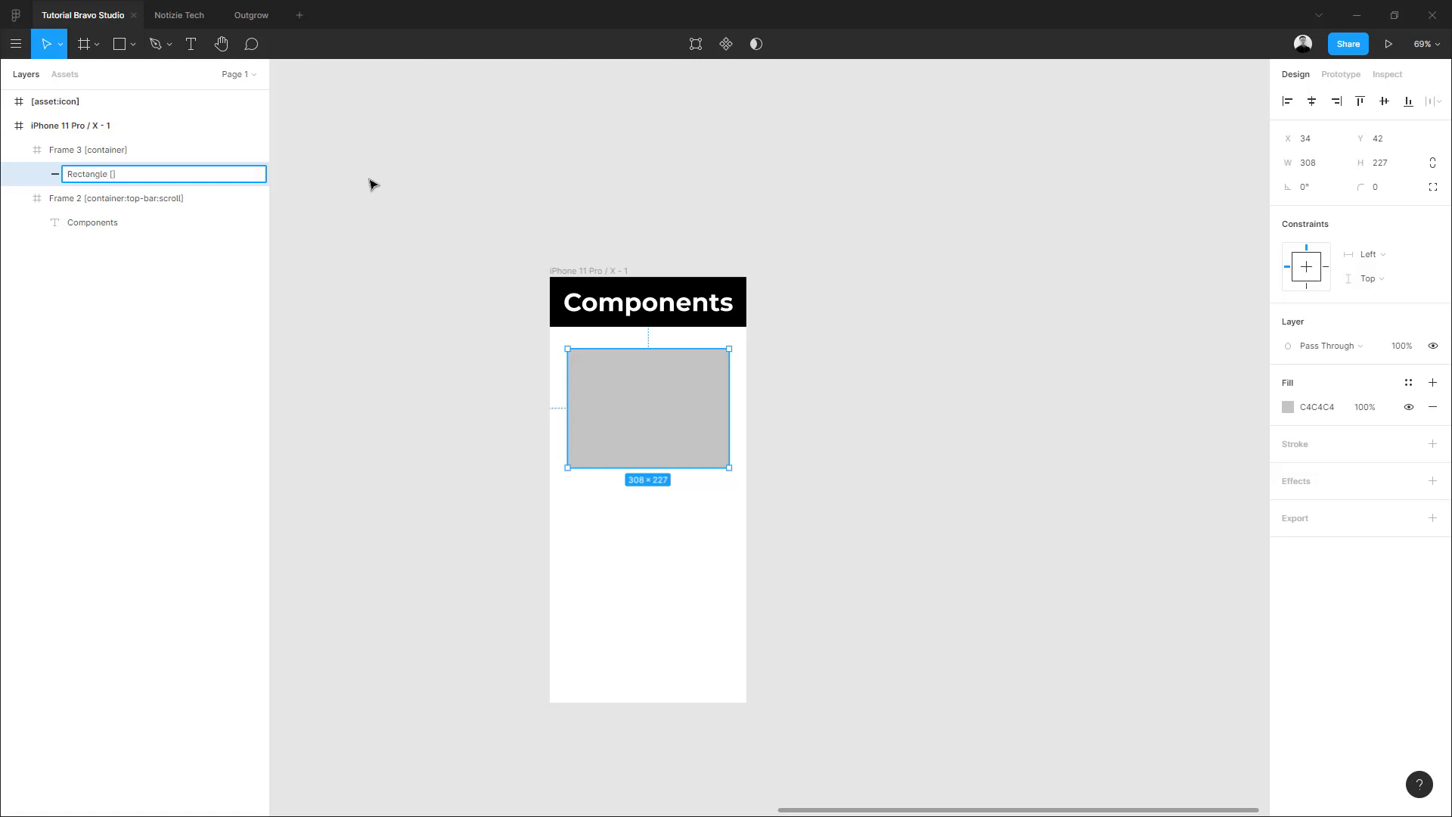
text(component:web-view:https://google.com)
key(Return)
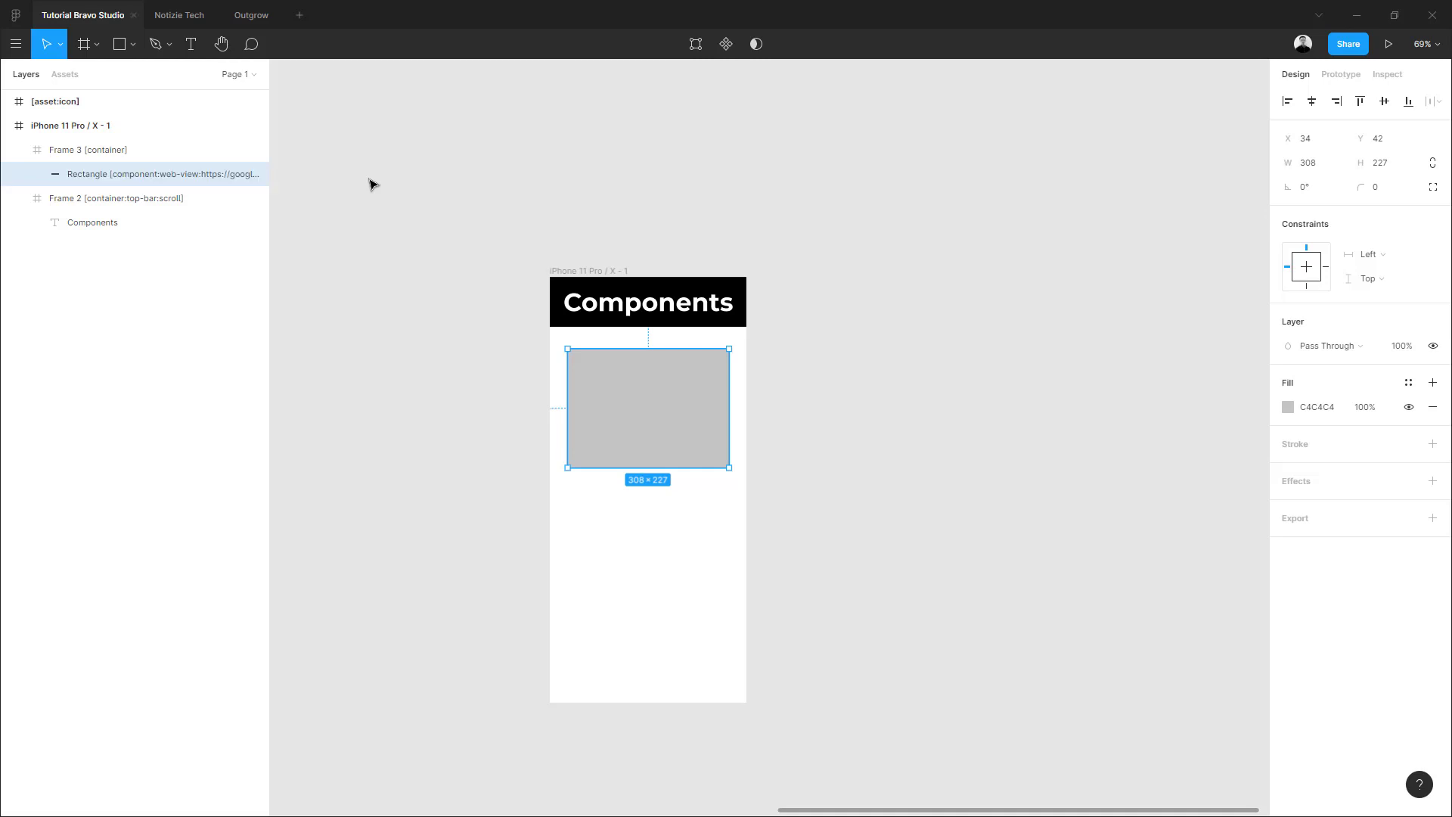
click(445, 385)
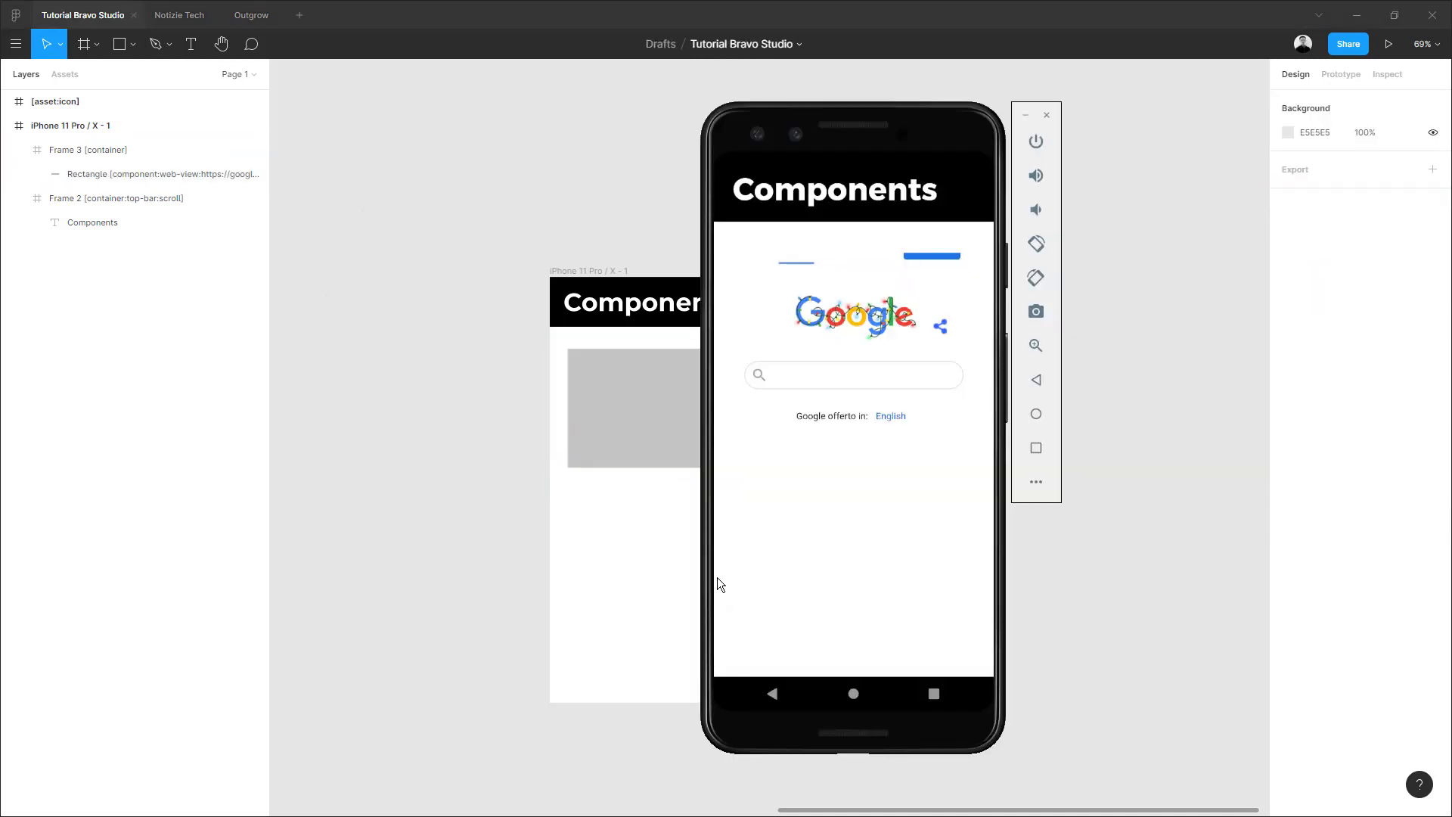
Test the Google web view in the emulator by scrolling the page, opening its search field and going back
scroll(804, 369, down, 3)
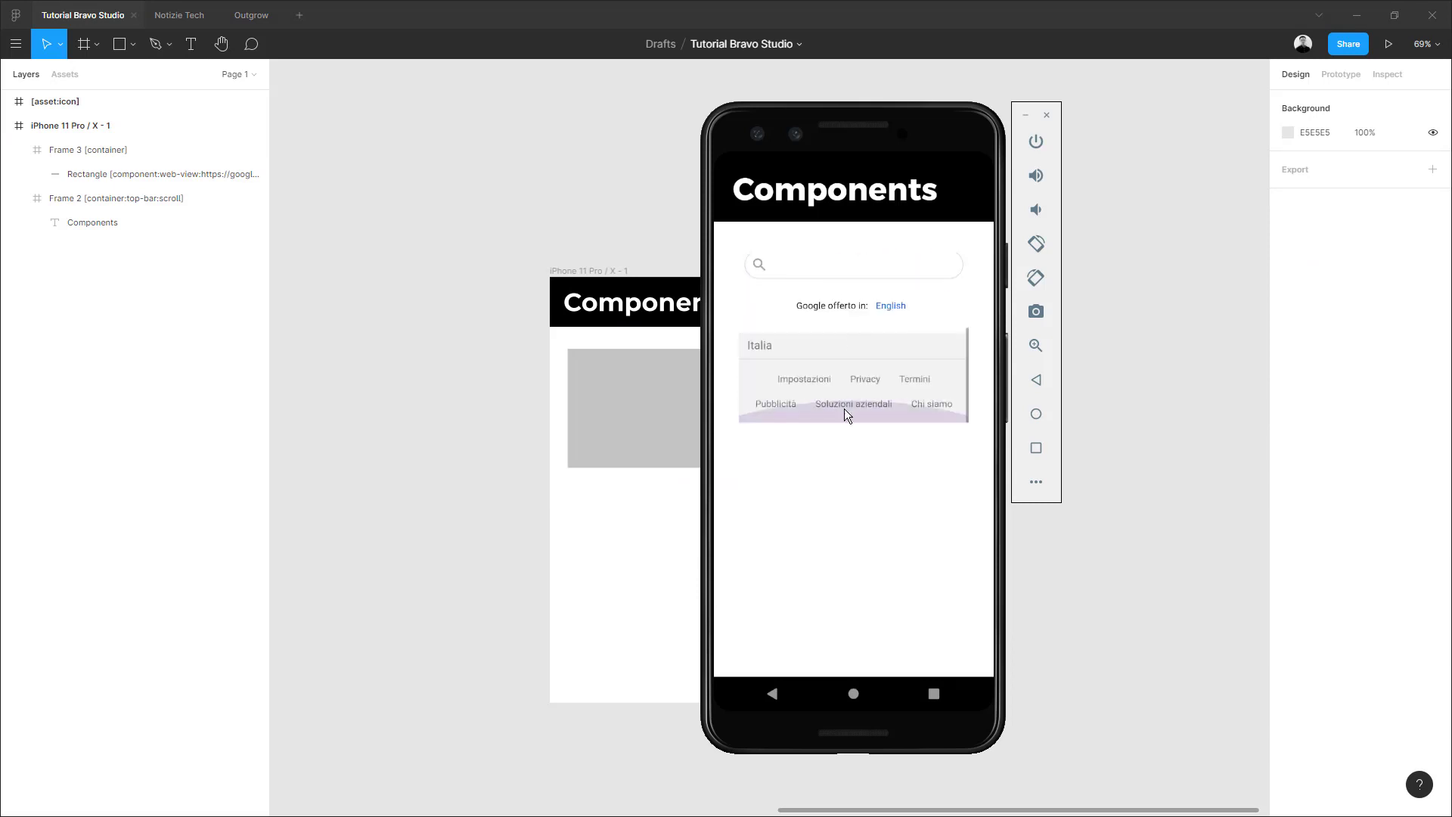
scroll(832, 348, up, 2)
scroll(824, 356, down, 2)
scroll(772, 322, up, 4)
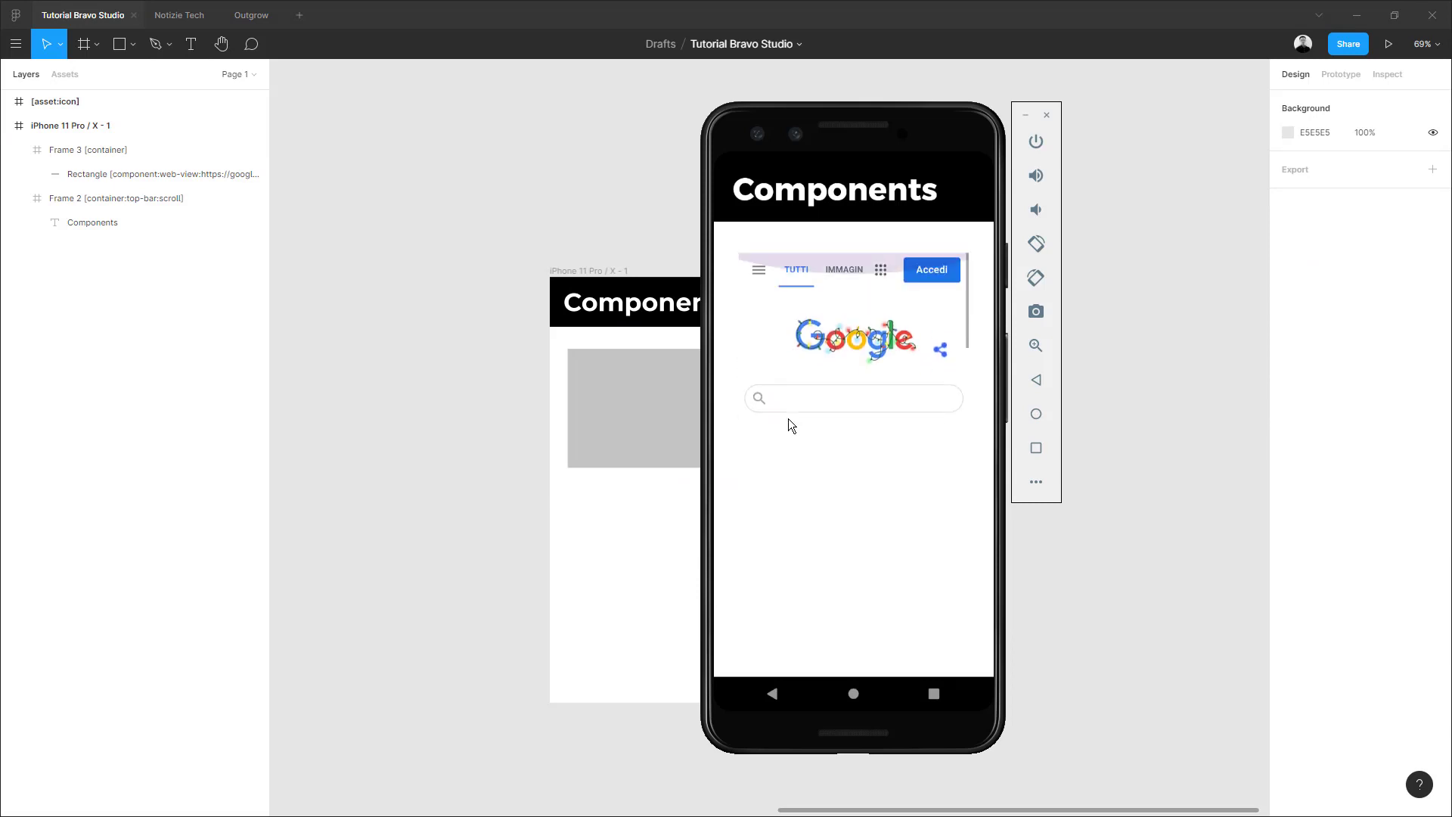
click(823, 400)
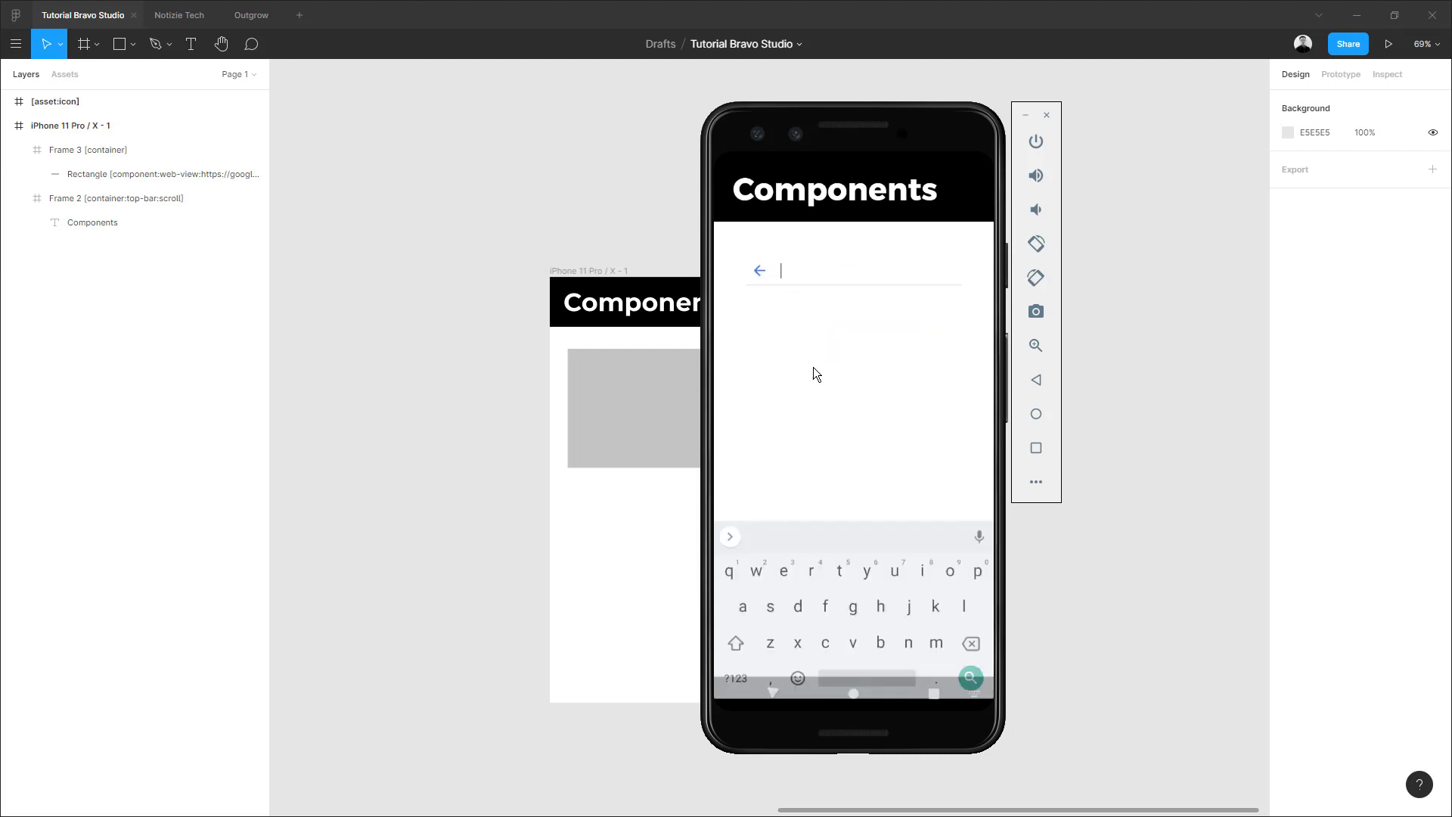
click(795, 342)
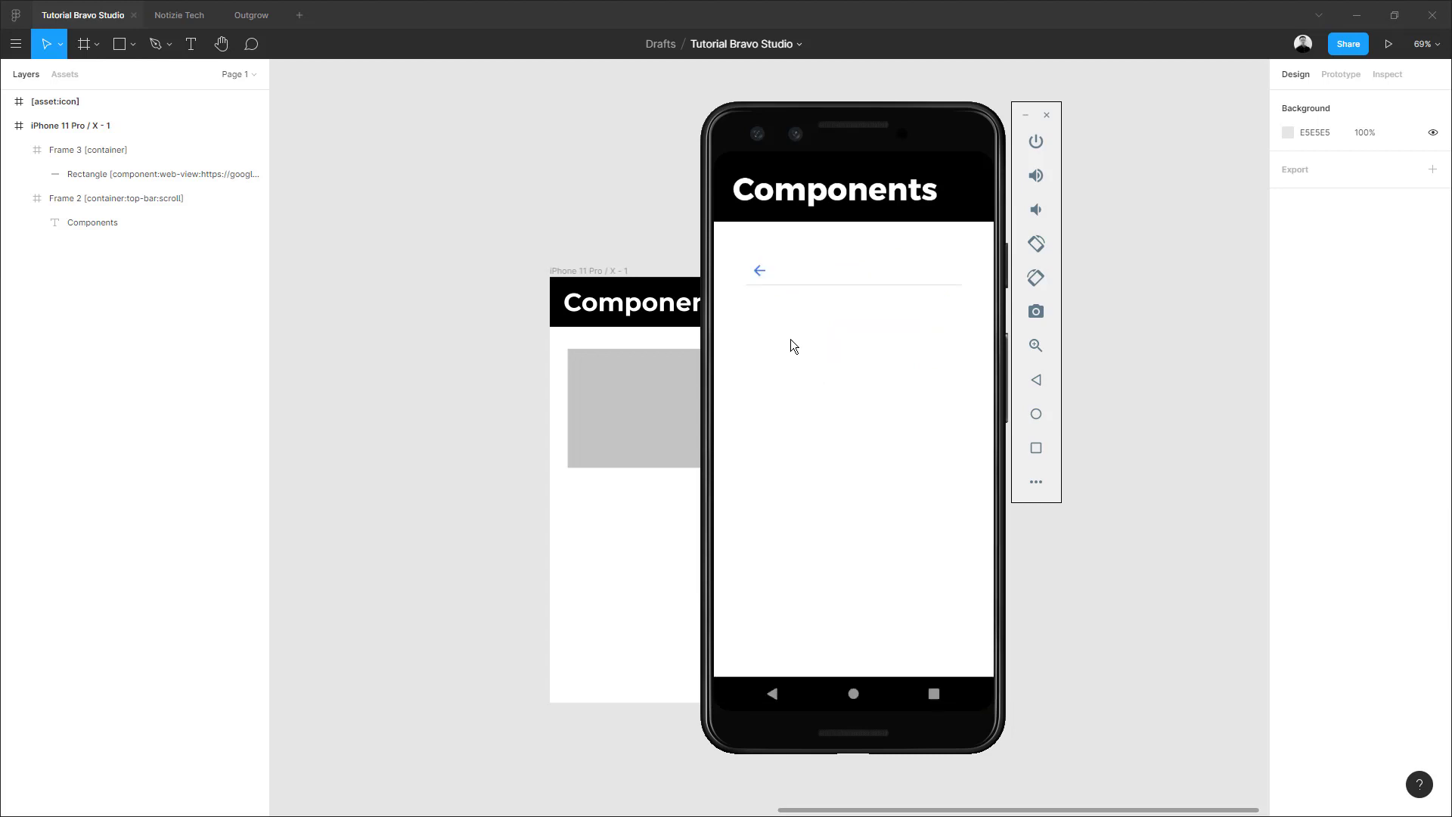
click(760, 270)
Switch to the browser, examine the component and action tags in the Bravo Tags Master List, and minimize the browser window
key(alt+Tab)
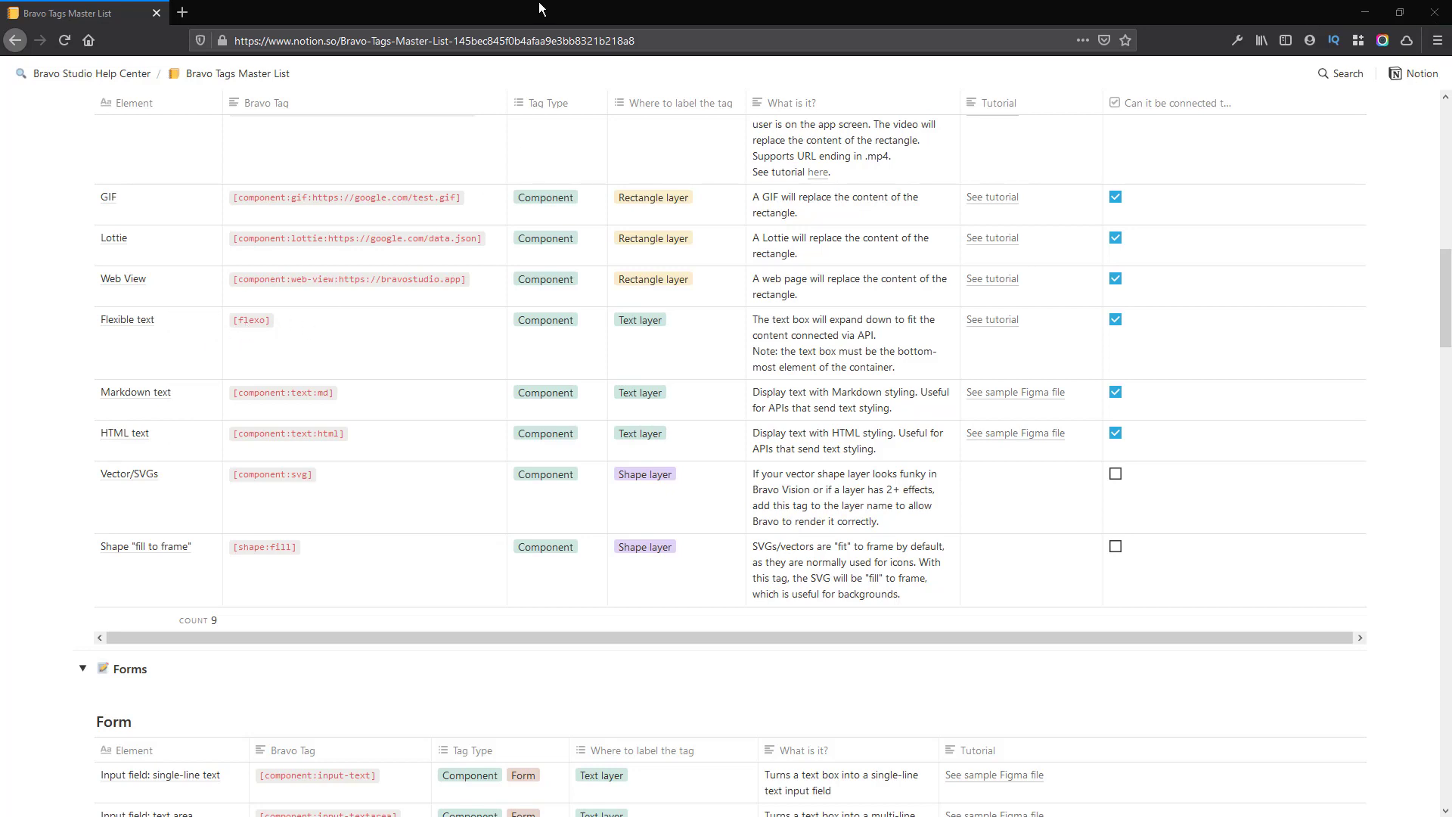
drag(582, 10, 0, 302)
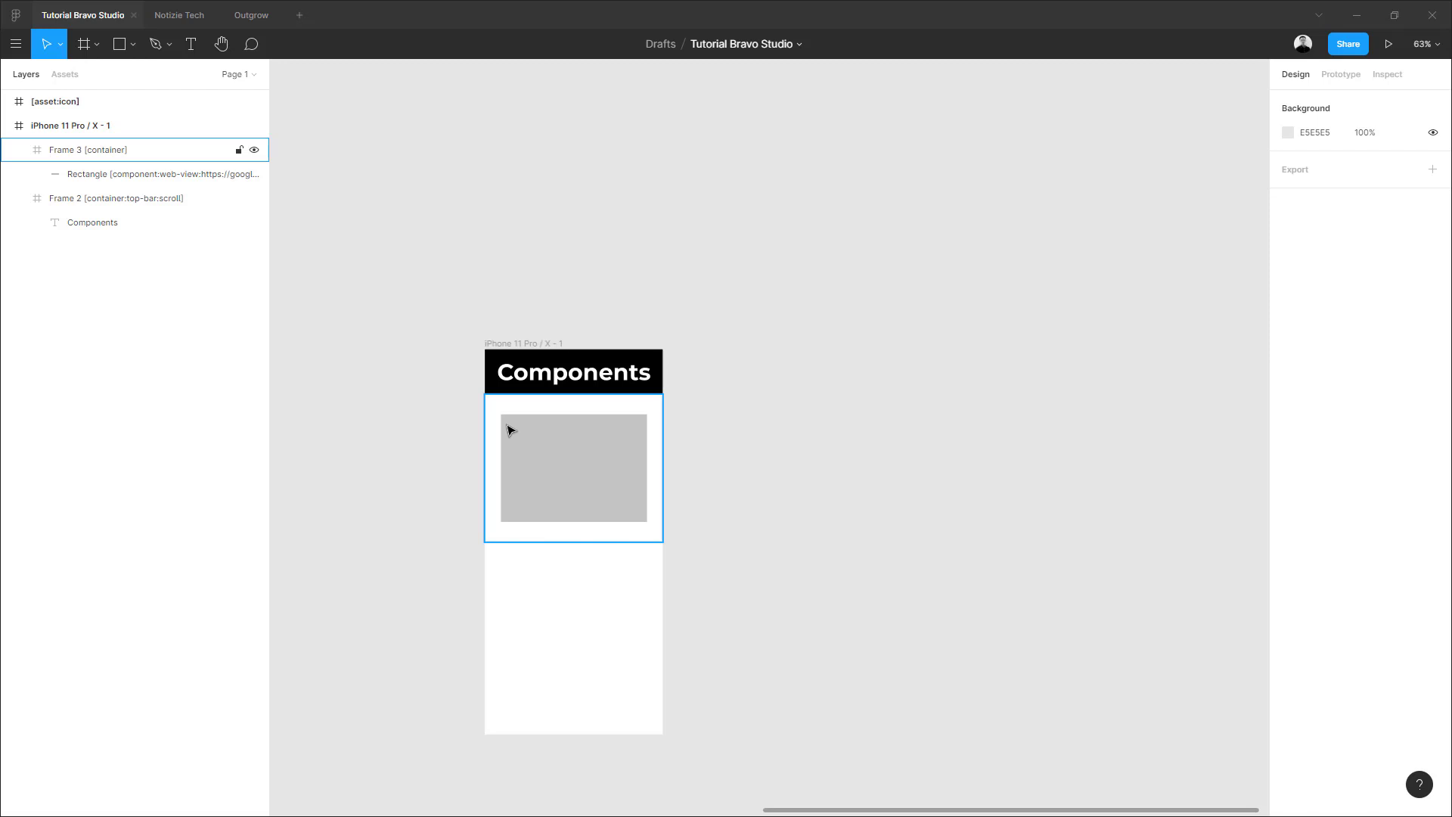
key(alt+Tab)
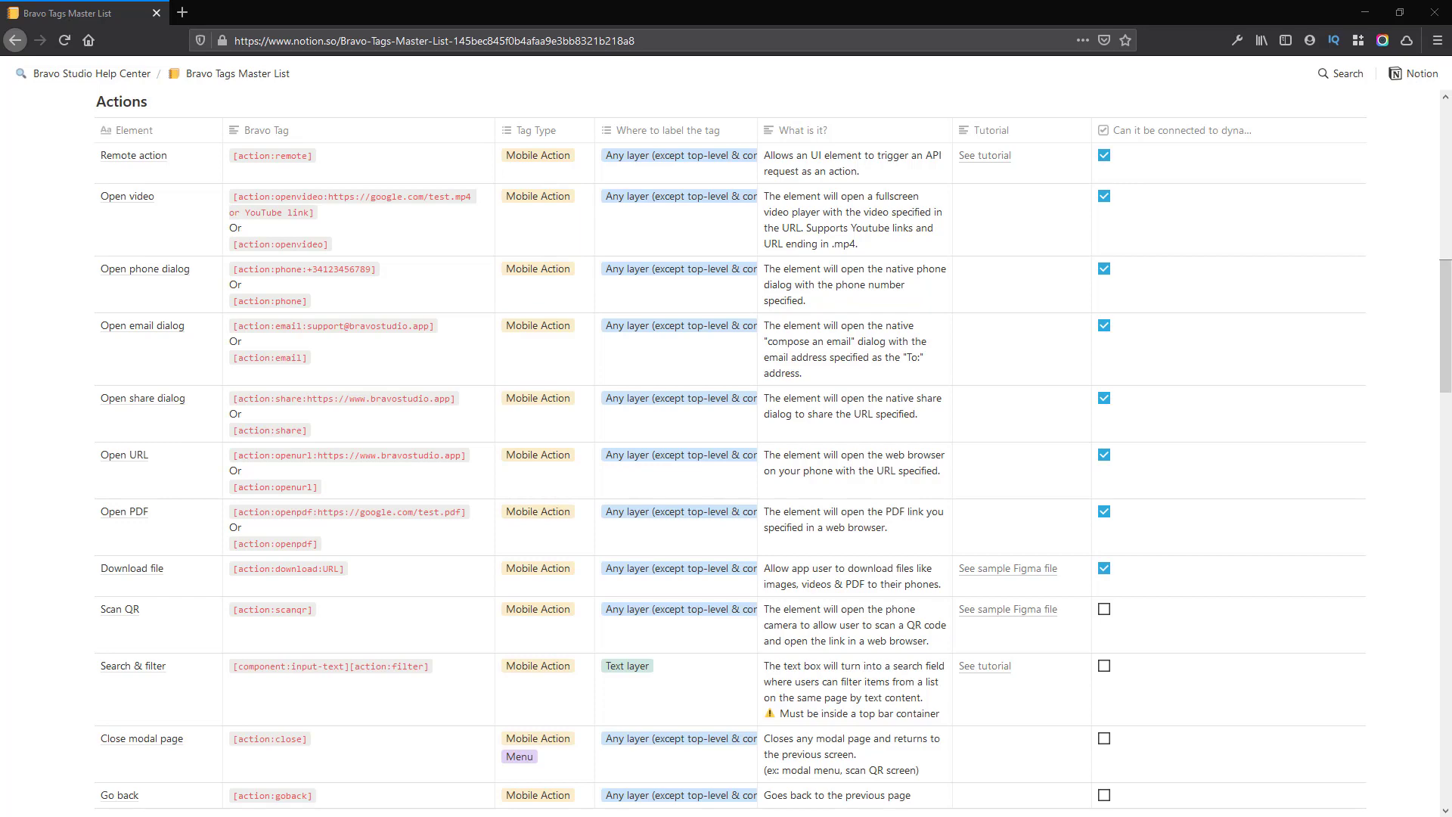
key(super+Down)
key(super+Down)
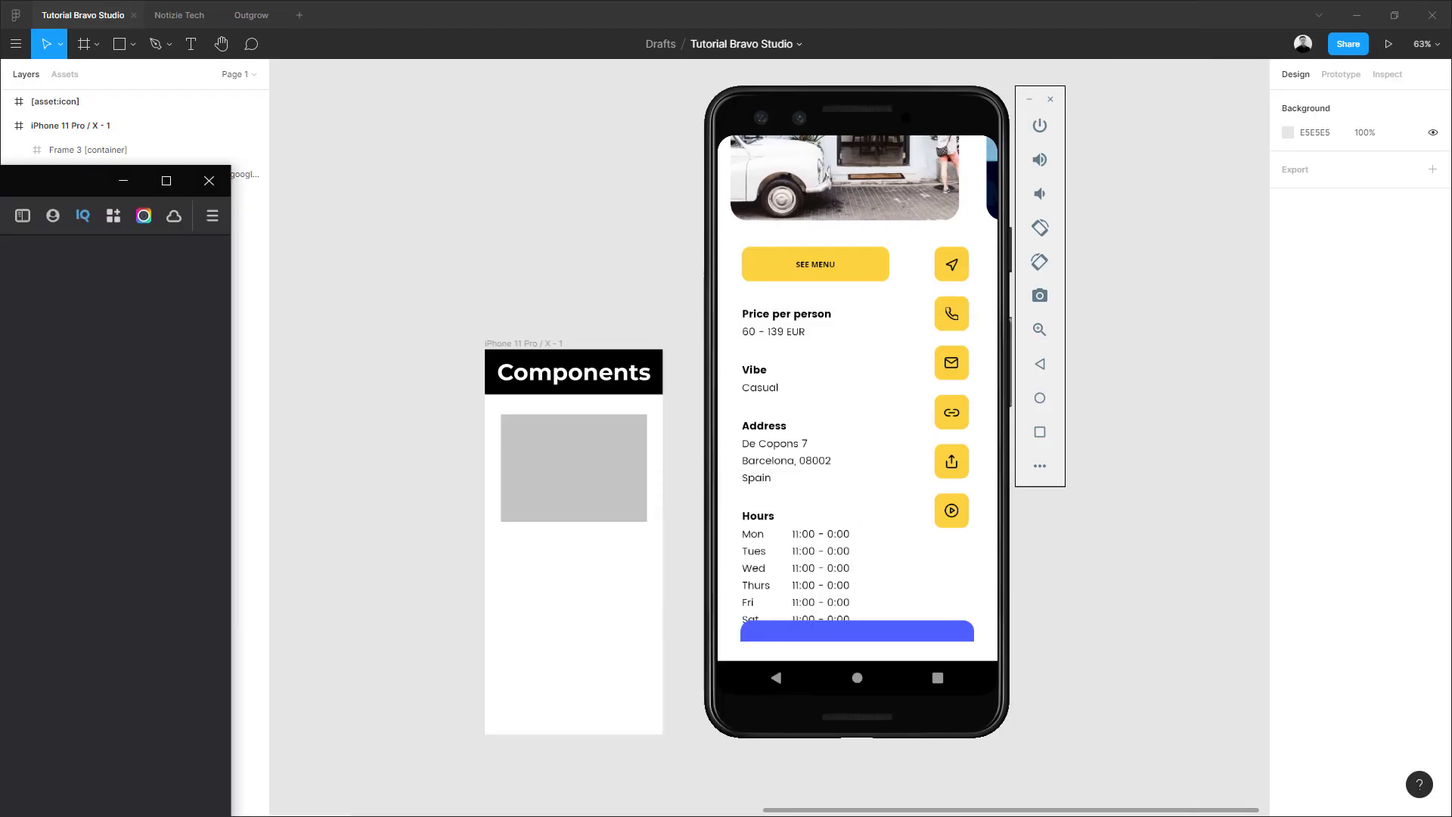
Move the emulator over the canvas, look through the La Taqueria page, and test its open-video action before closing the player
drag(804, 117, 672, 143)
scroll(734, 380, up, 3)
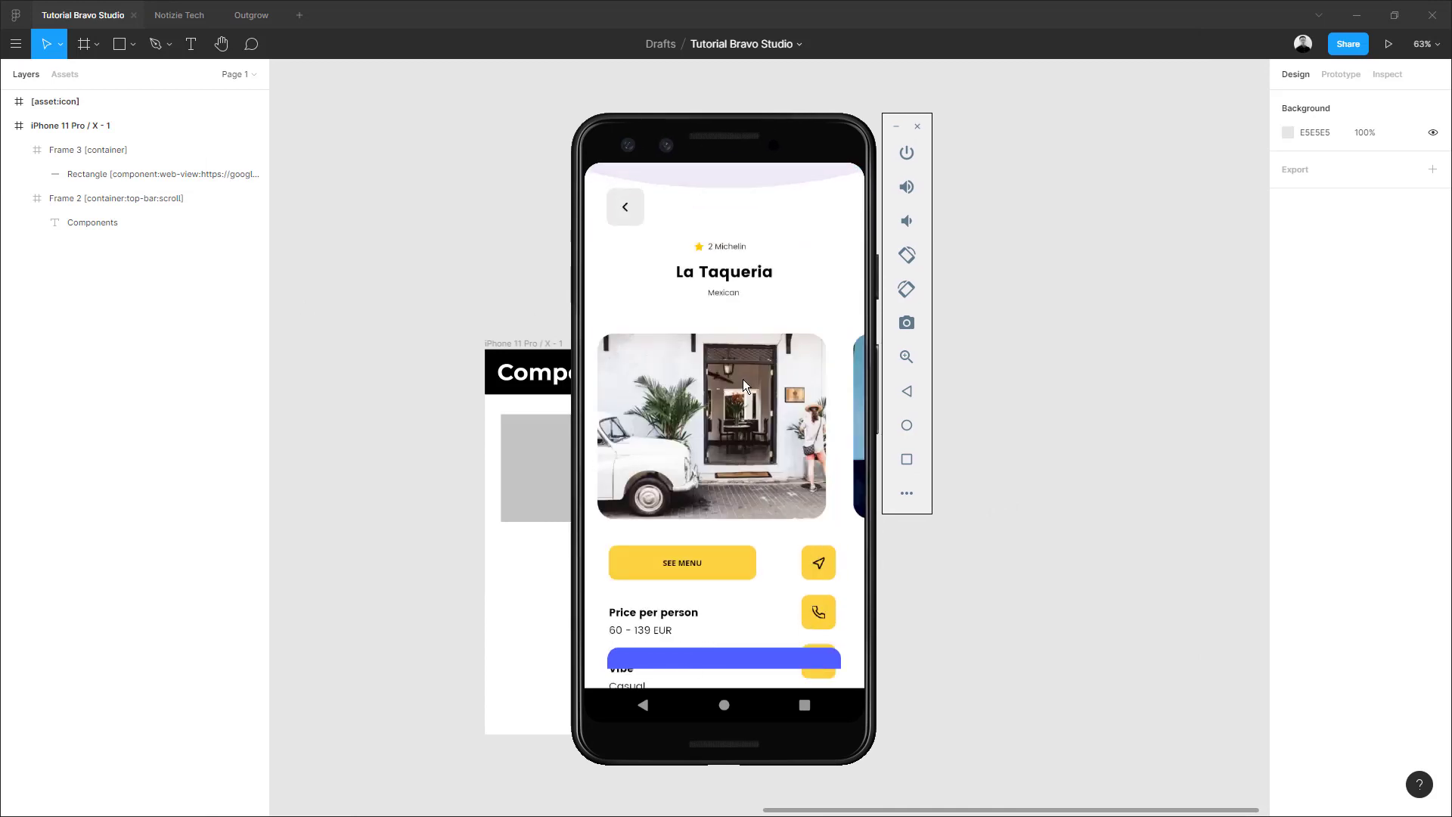
scroll(765, 394, down, 6)
drag(773, 320, 764, 584)
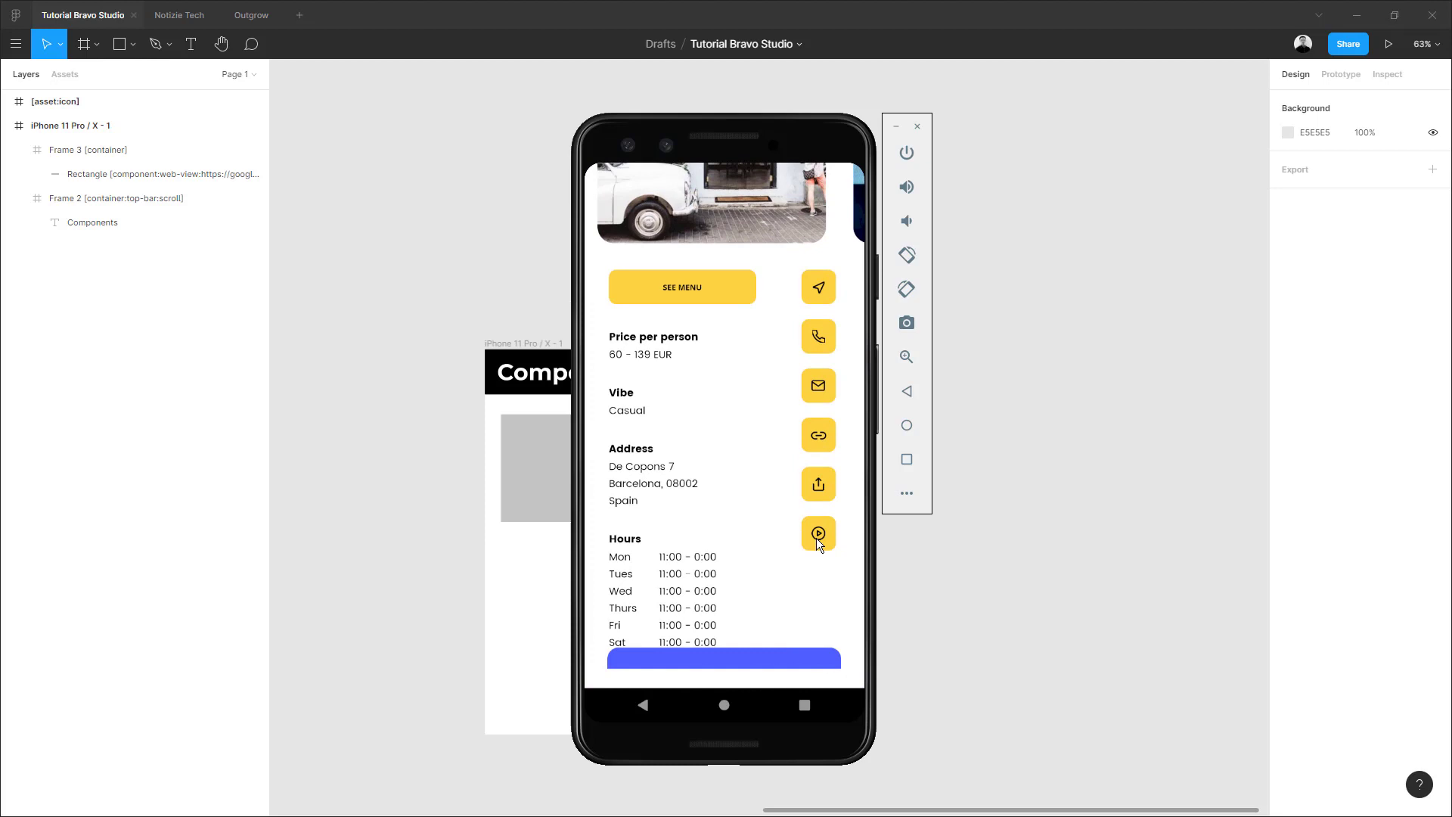
click(817, 538)
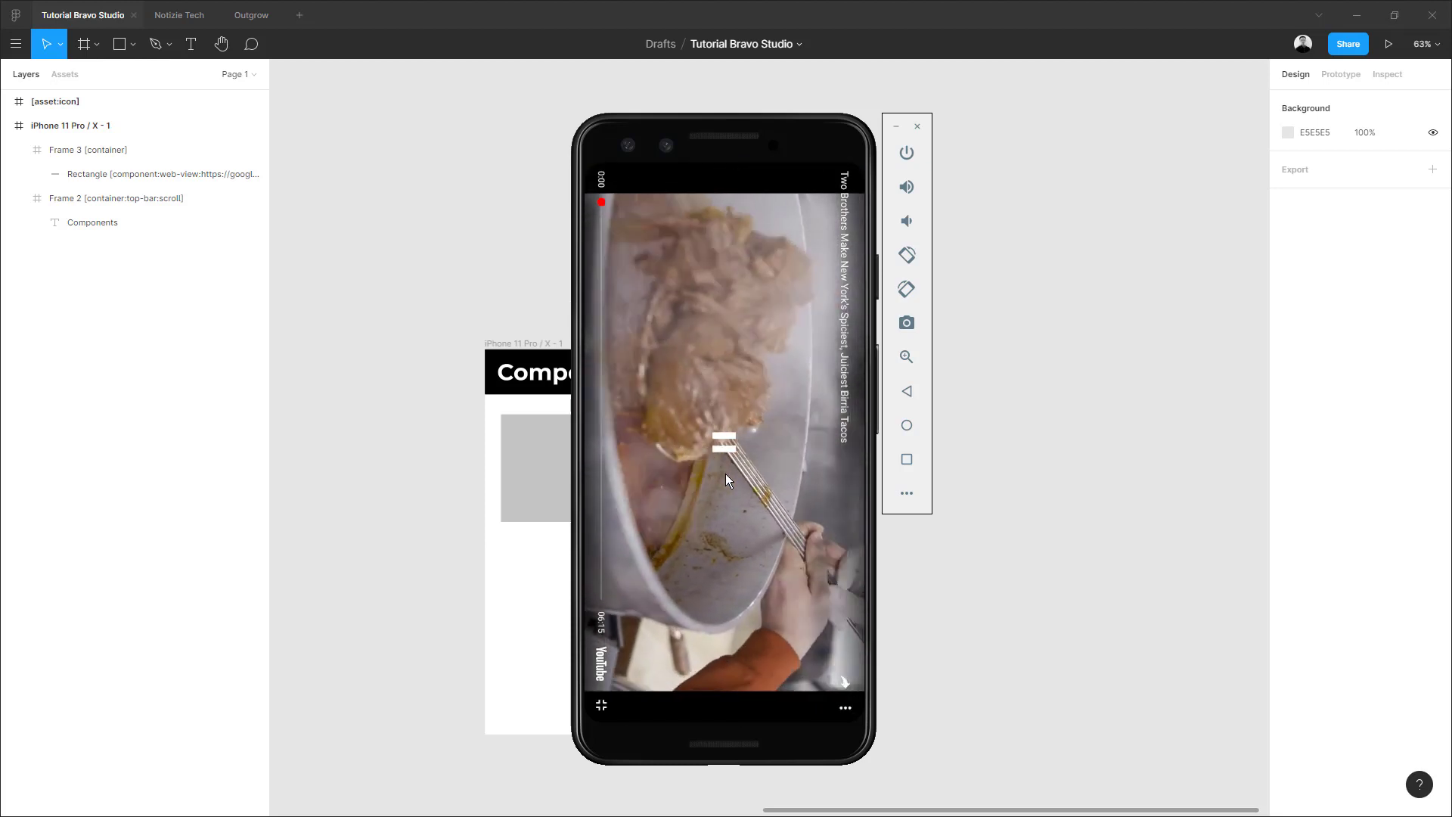
key(Escape)
drag(714, 465, 714, 516)
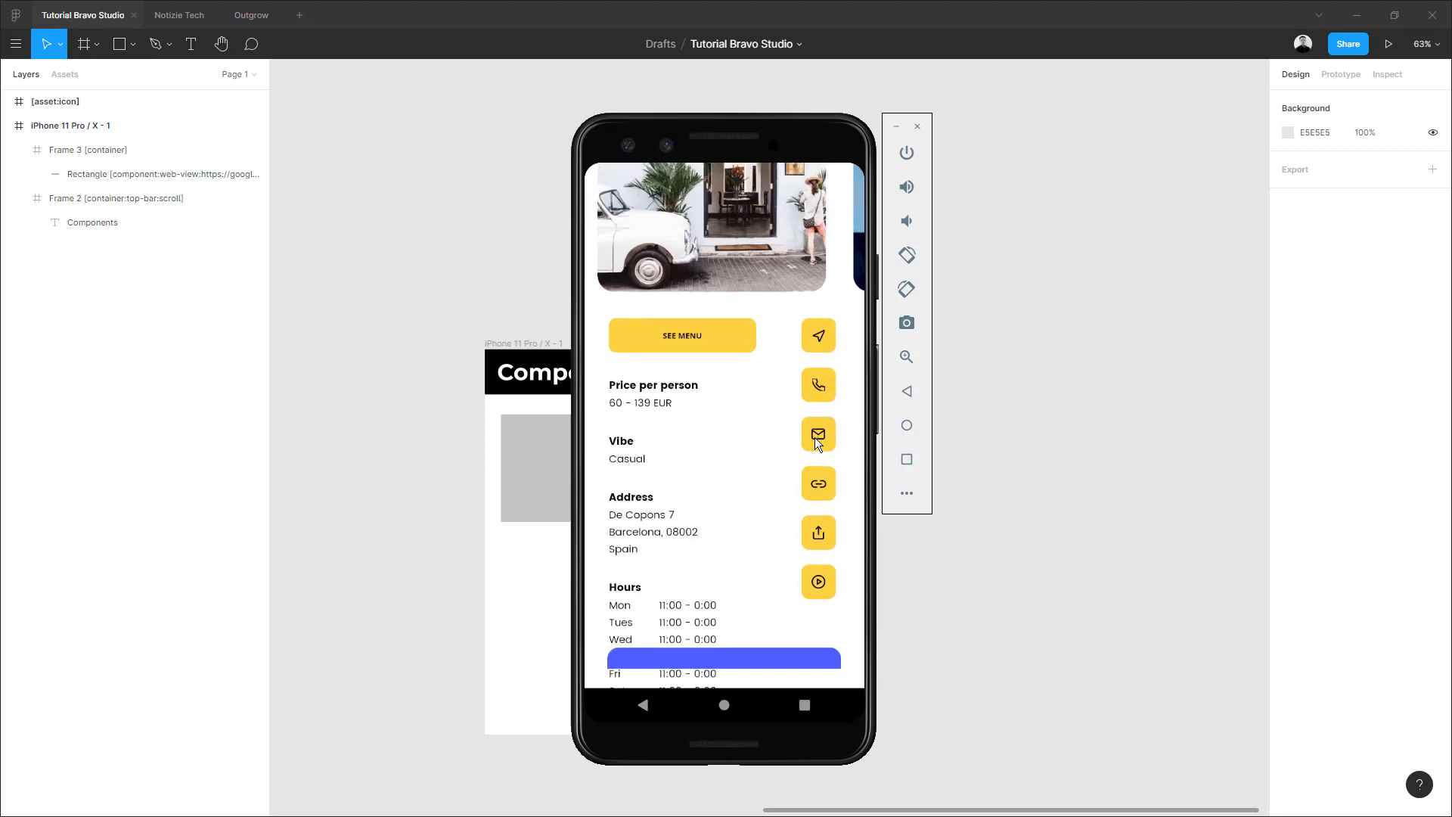
Test the restaurant page's share action in the emulator and dismiss the share dialog
scroll(773, 447, down, 1)
scroll(816, 455, down, 2)
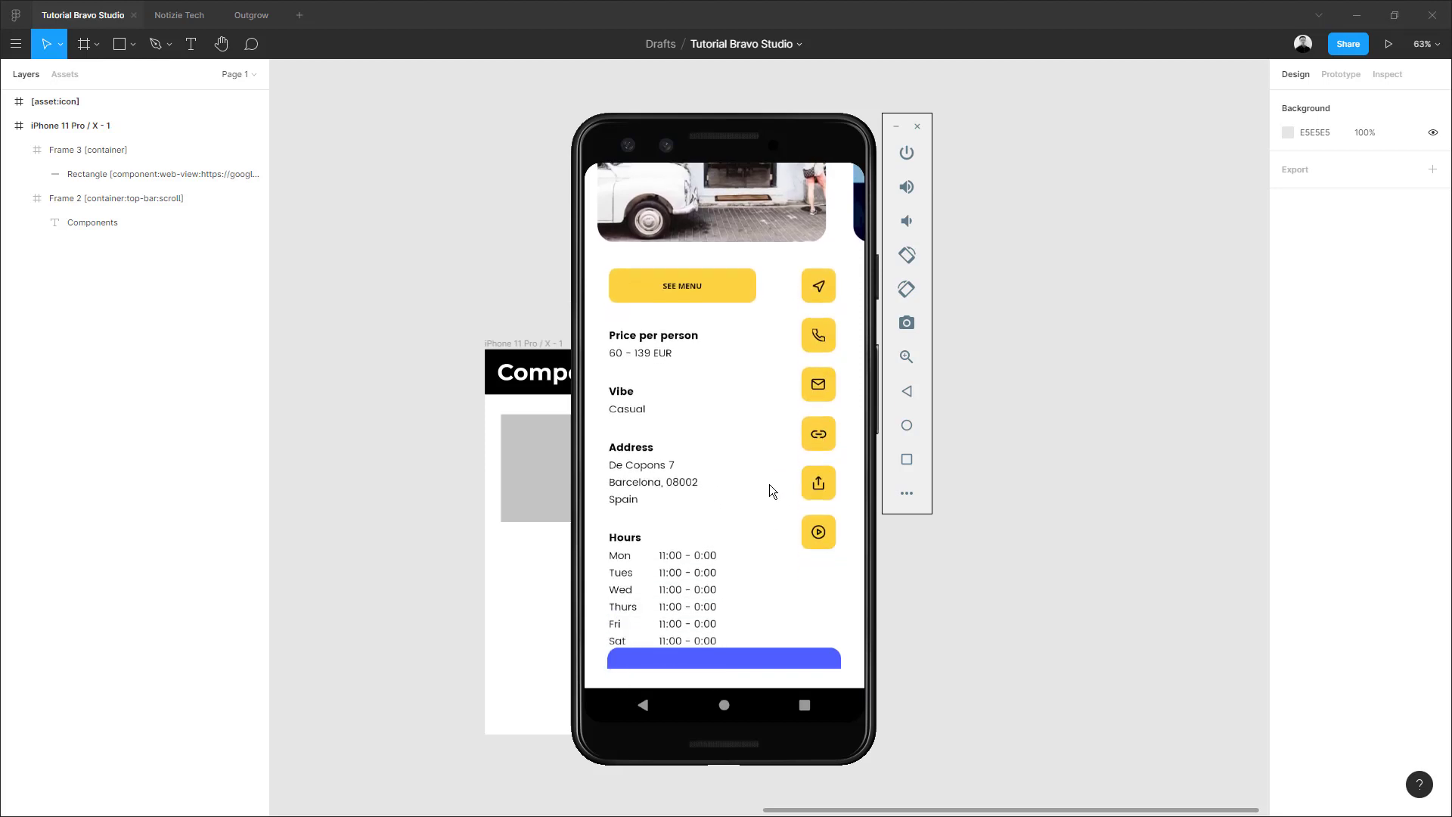
click(819, 475)
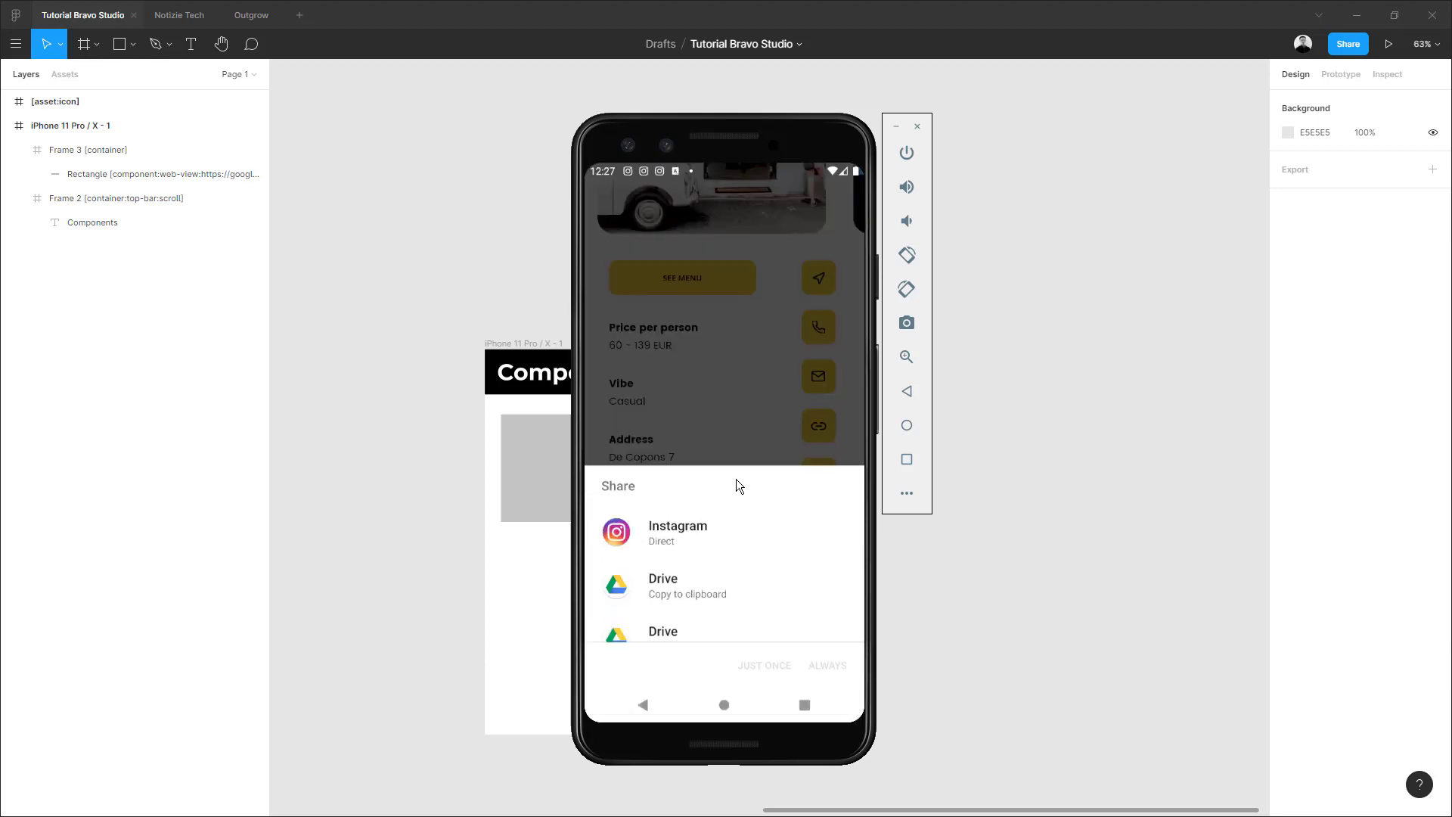
click(733, 453)
drag(735, 419, 733, 535)
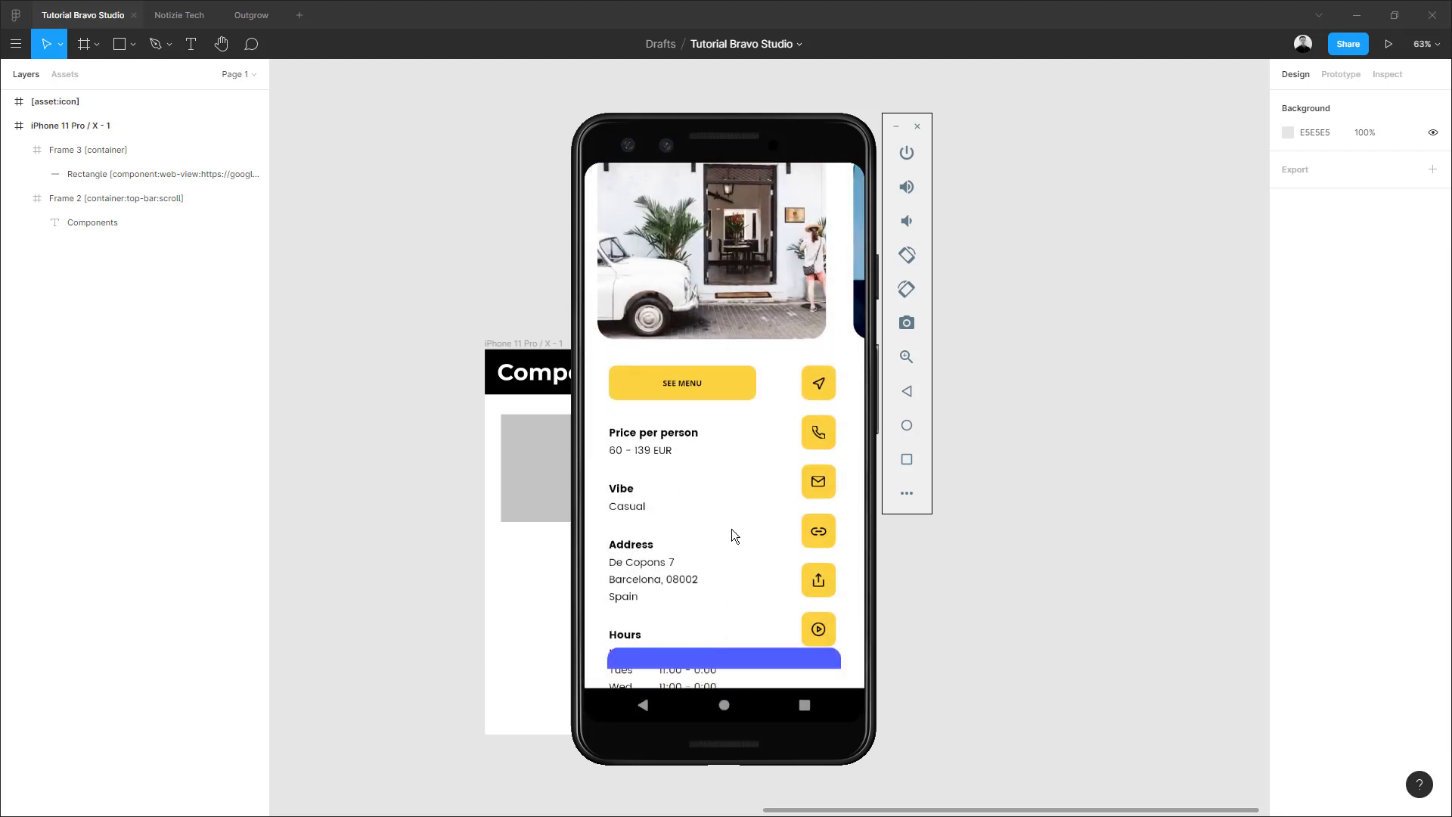
Test the restaurant page's phone action and go back from the dialer to the page
click(818, 438)
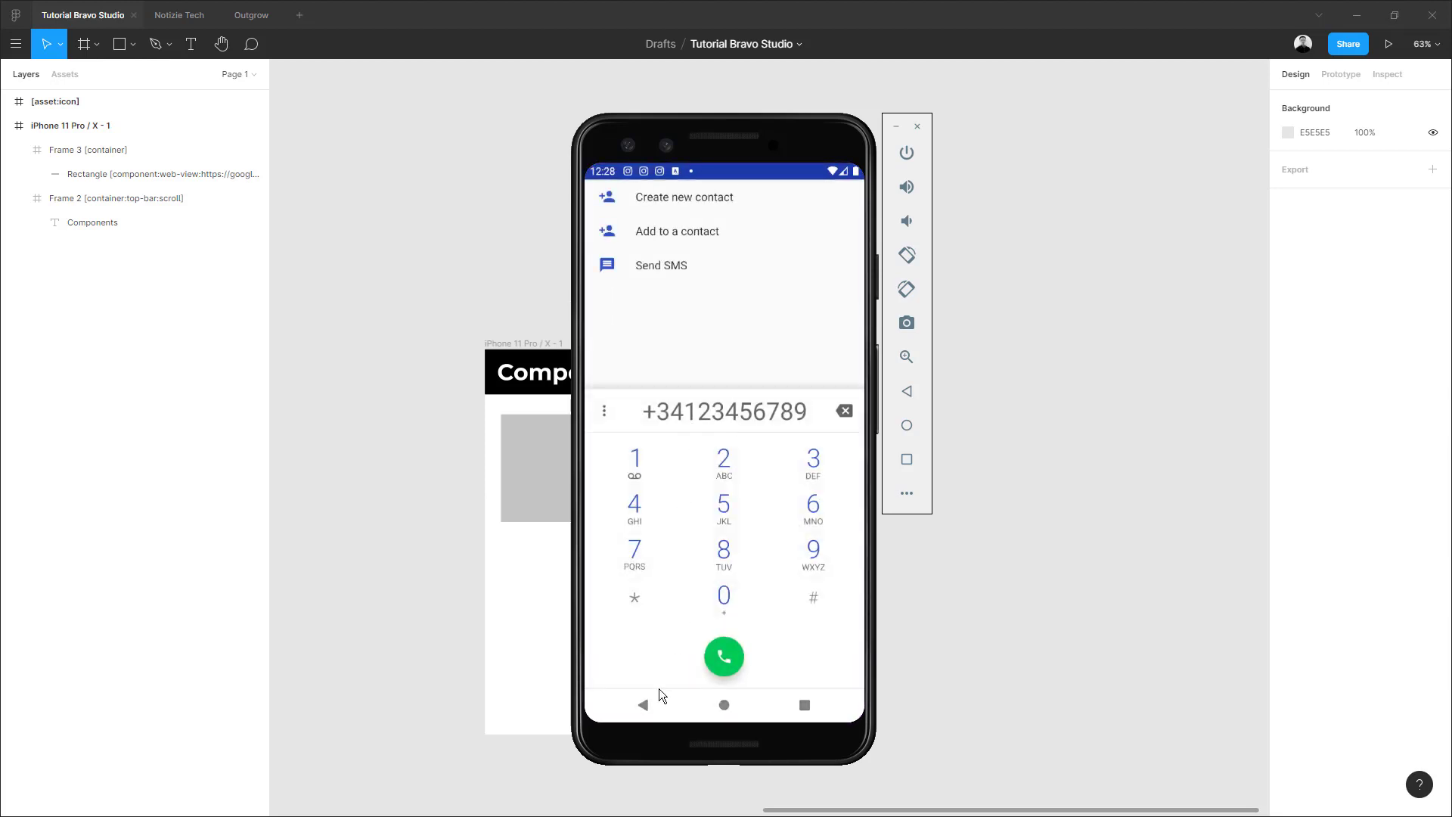
click(644, 706)
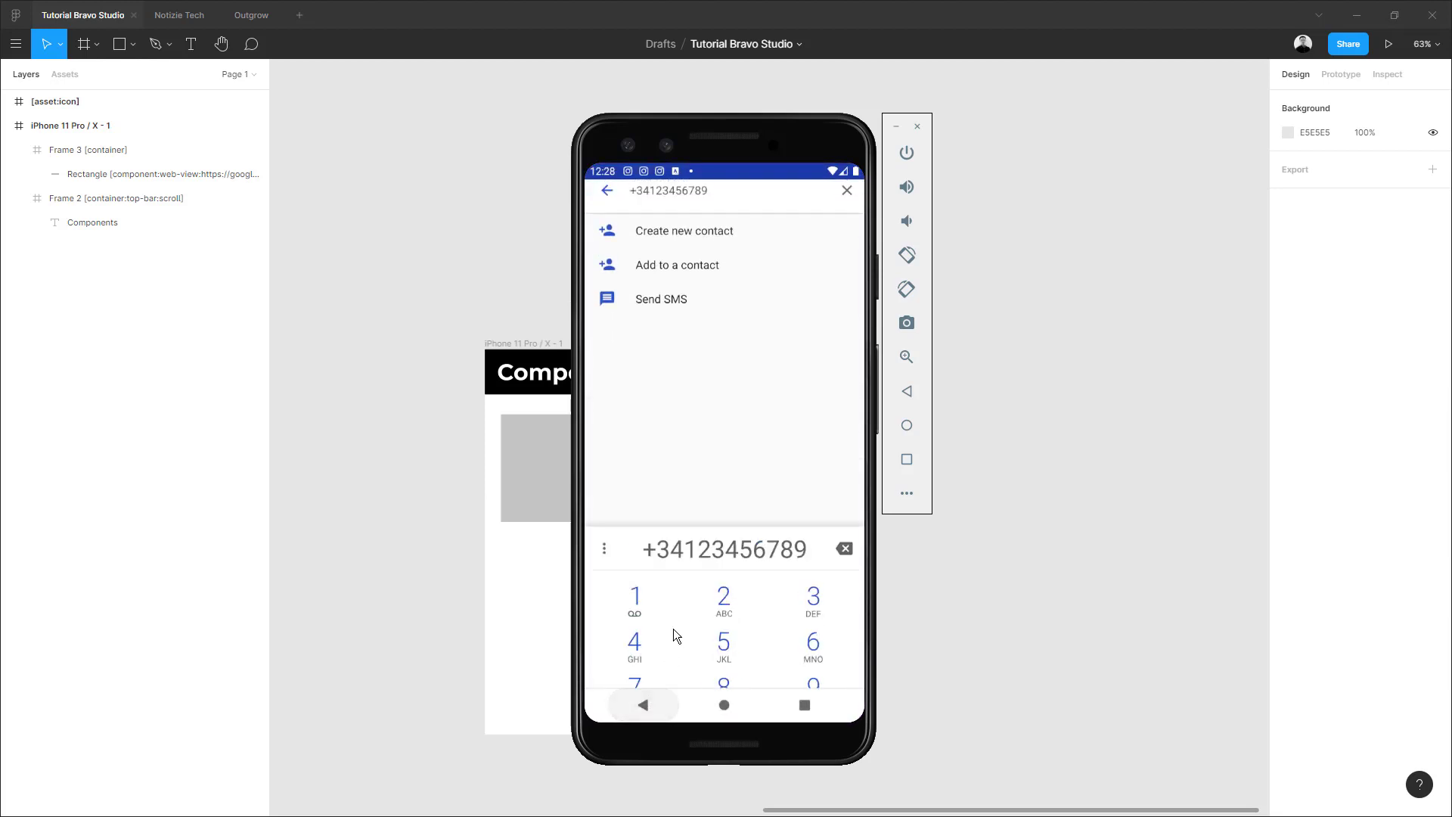
click(641, 703)
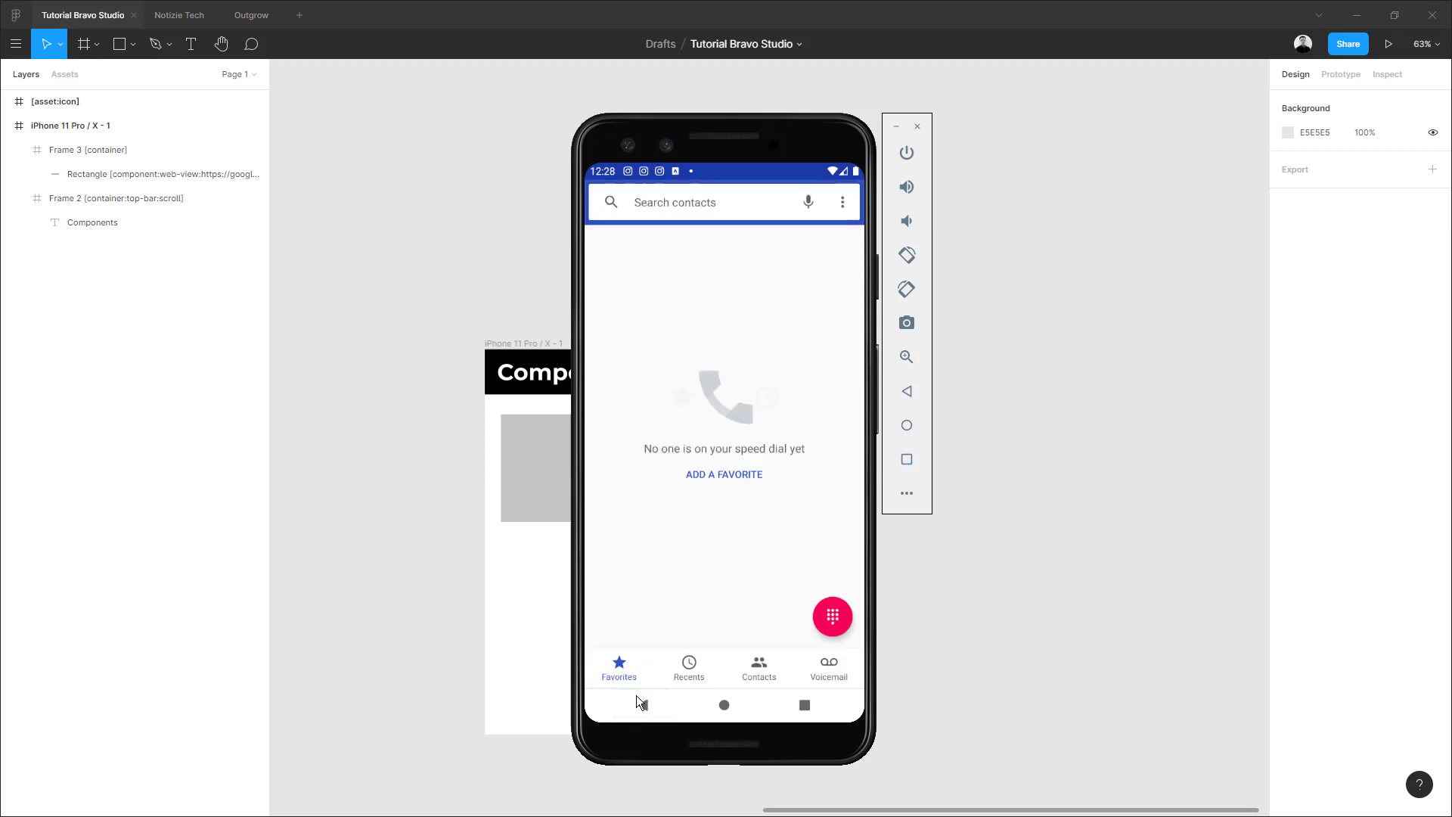
click(651, 708)
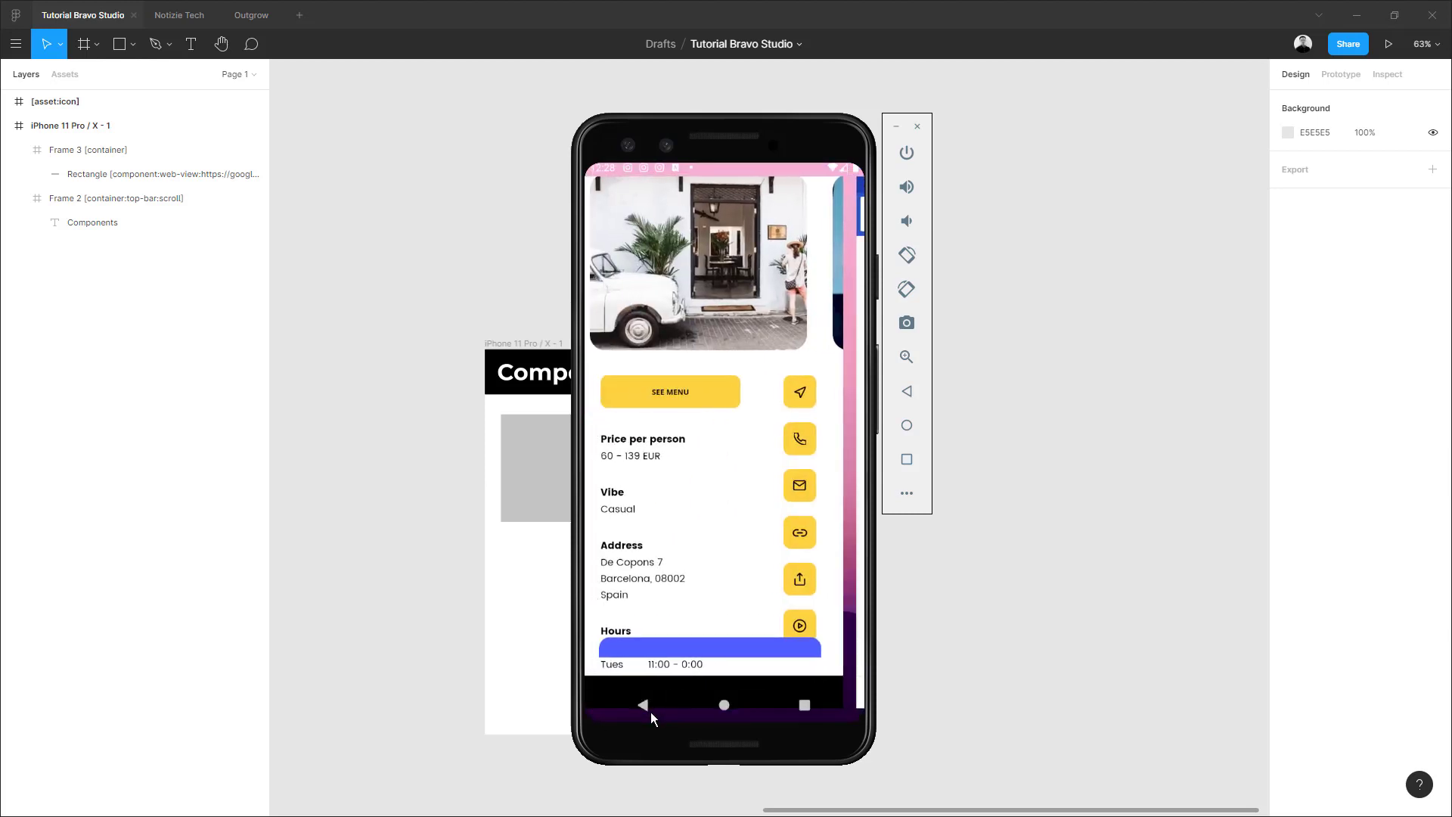
Test the restaurant page's location action and return from the map to the page
click(817, 387)
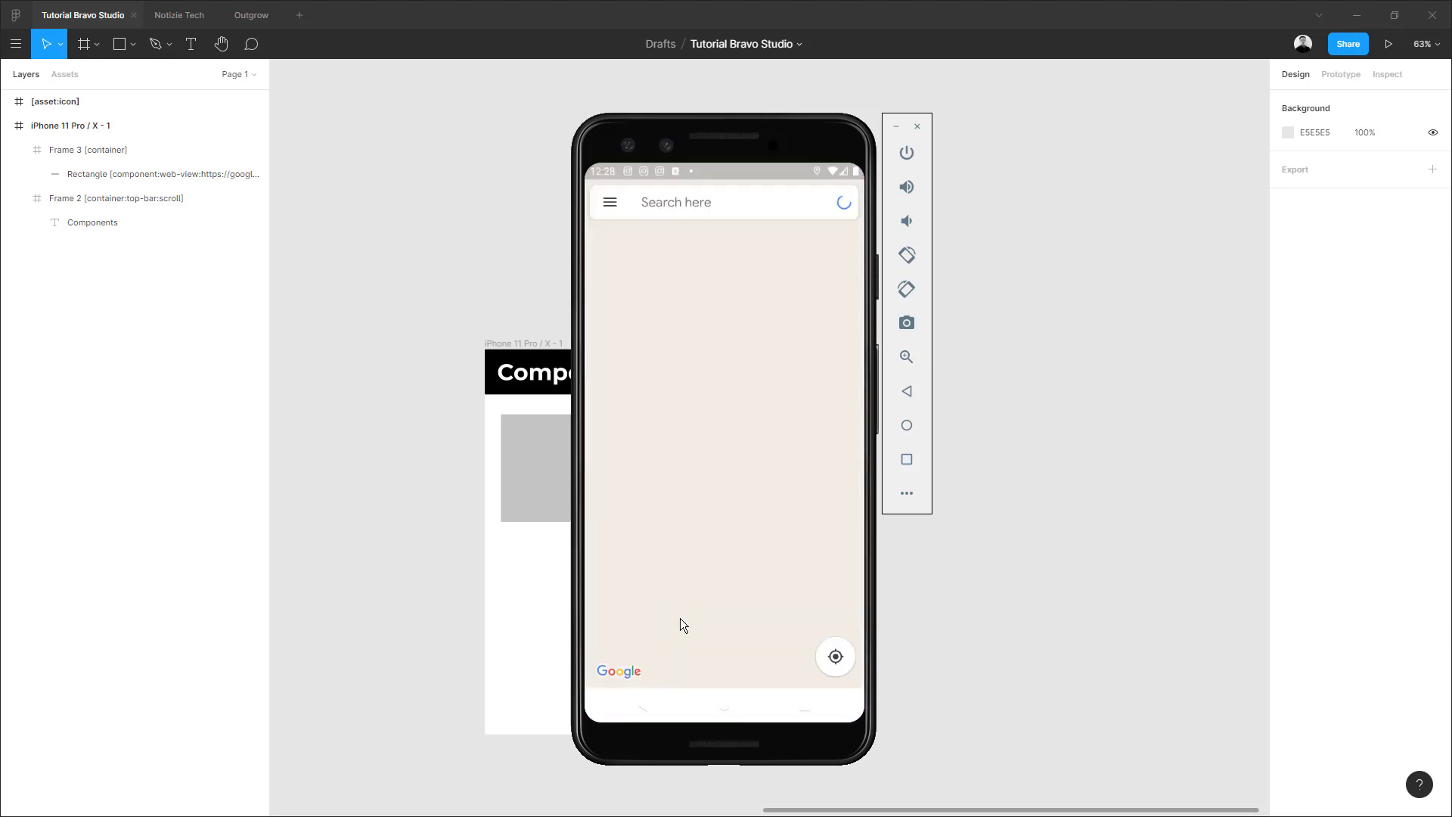
click(641, 714)
click(642, 714)
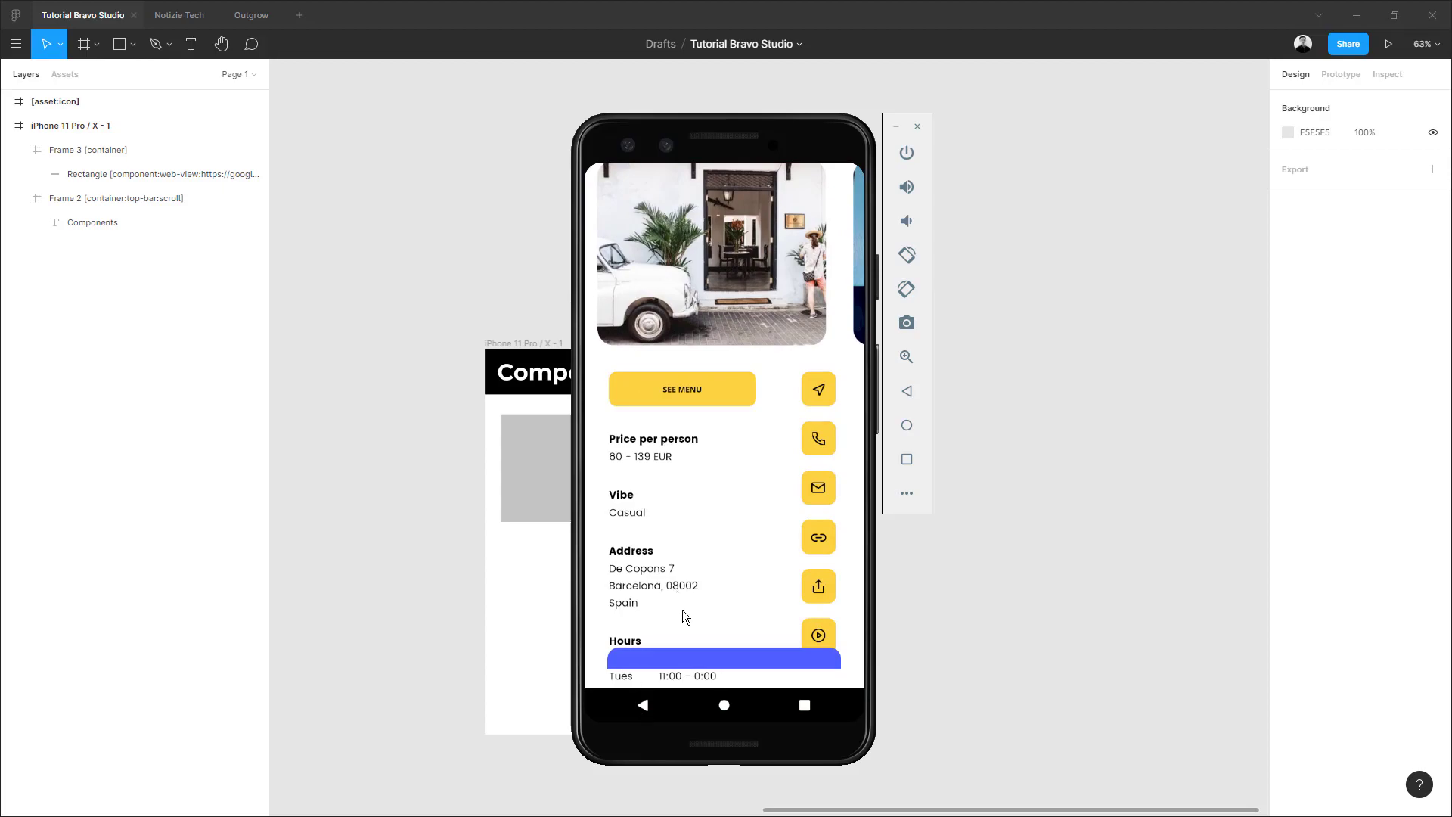
Examine the Actions tags in the browser, and switch to the emulator to filter the Cars list by giulia
key(alt+Tab)
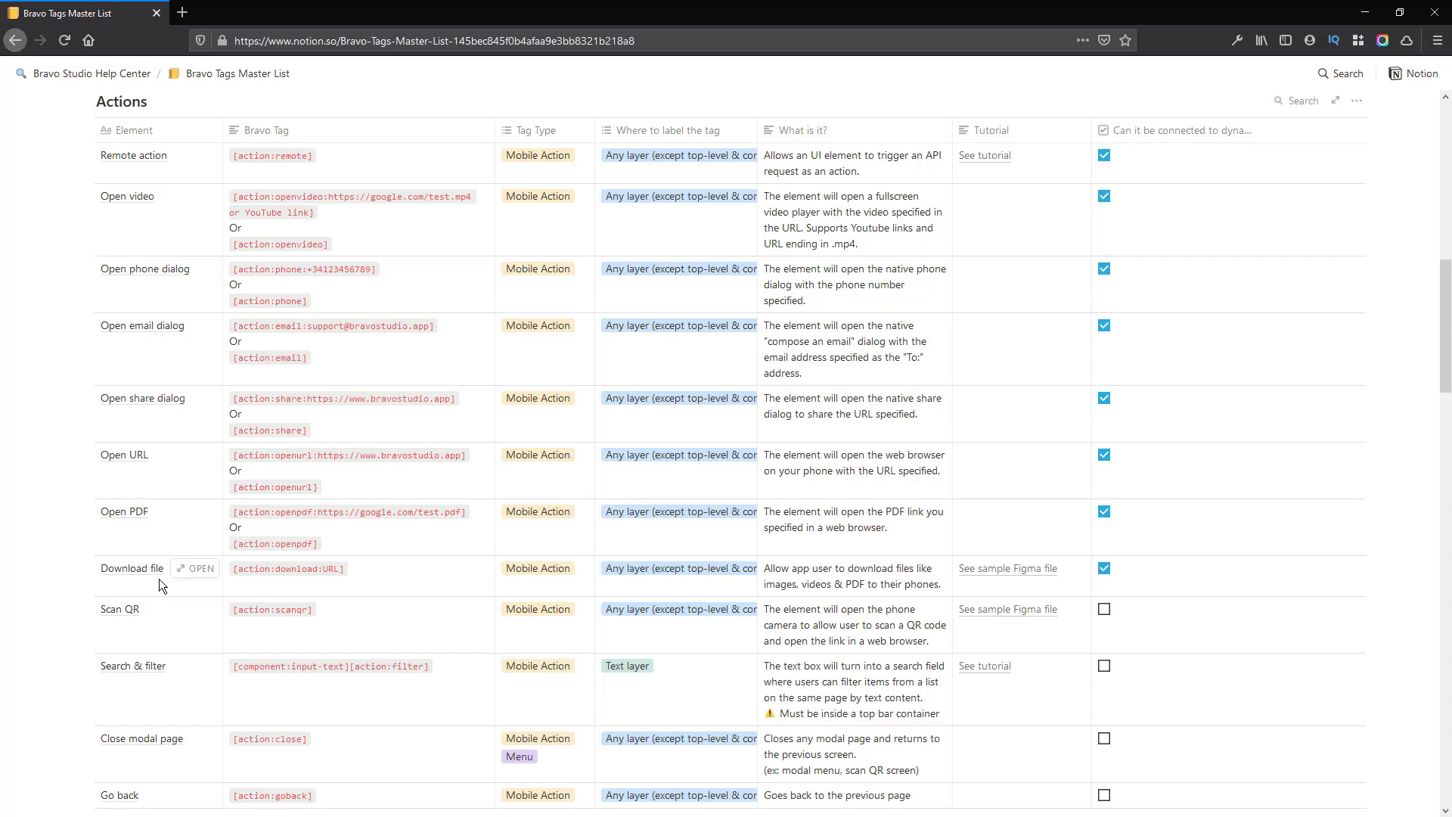
key(Escape)
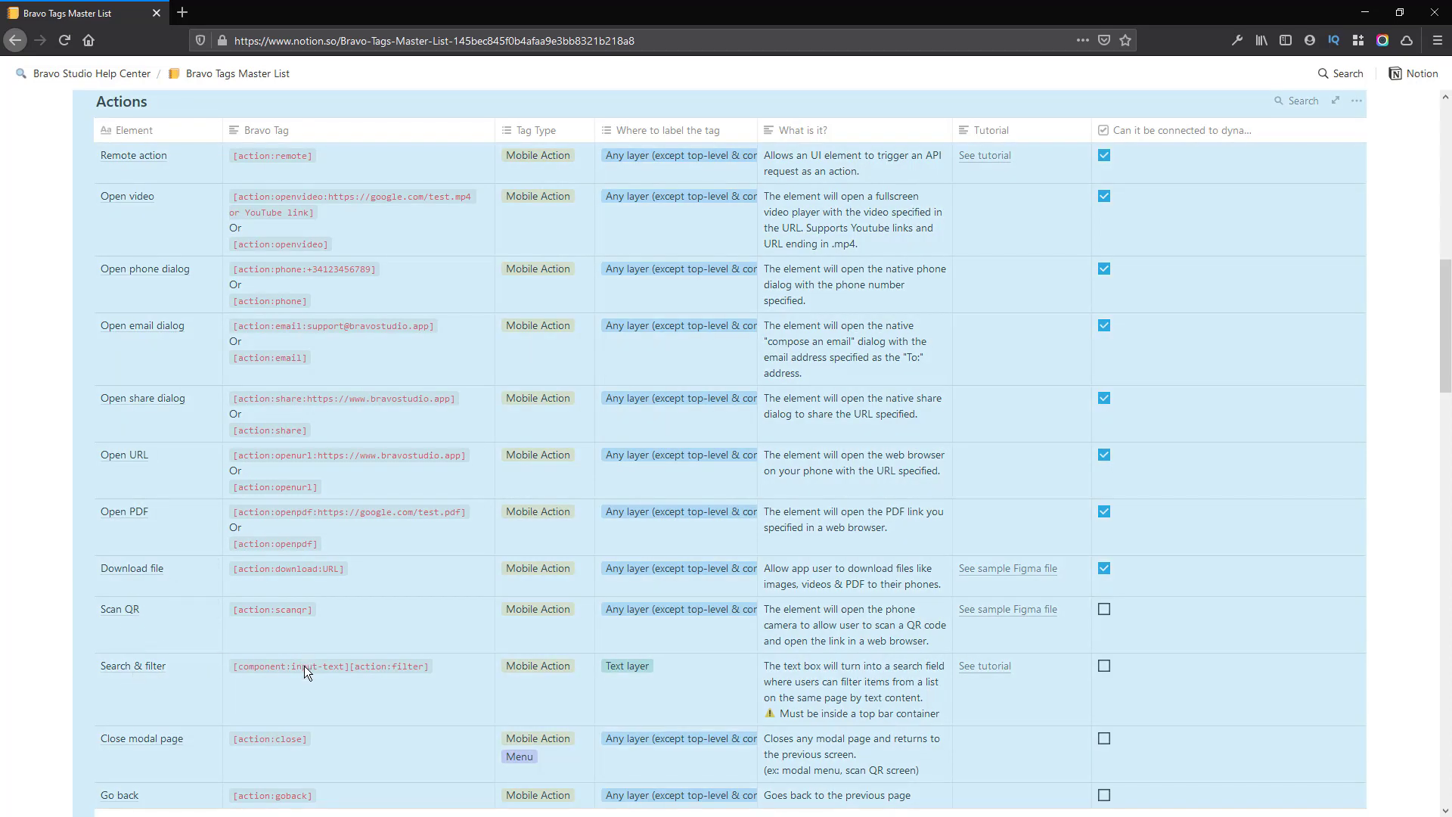
key(alt+Tab)
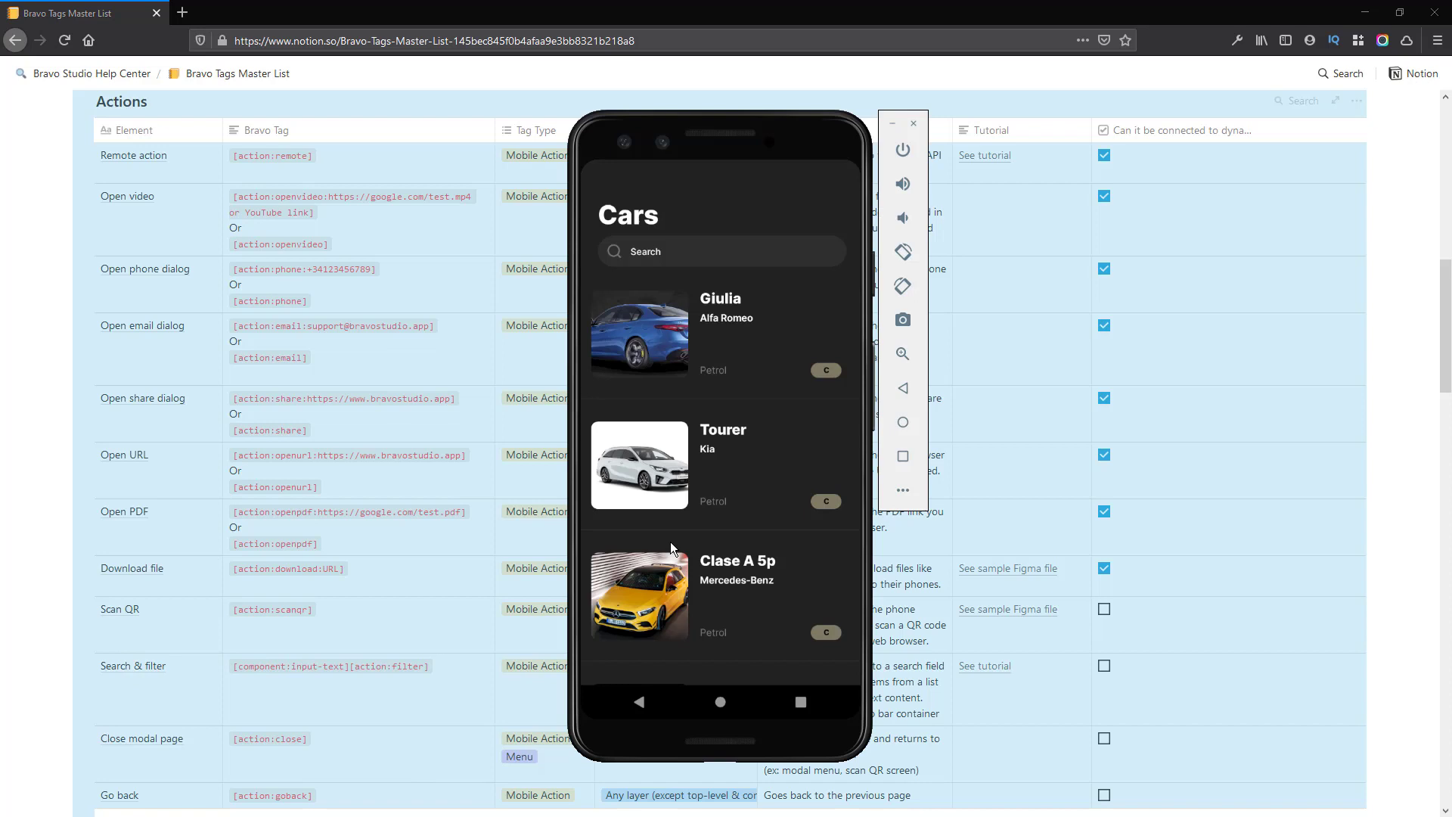
click(687, 251)
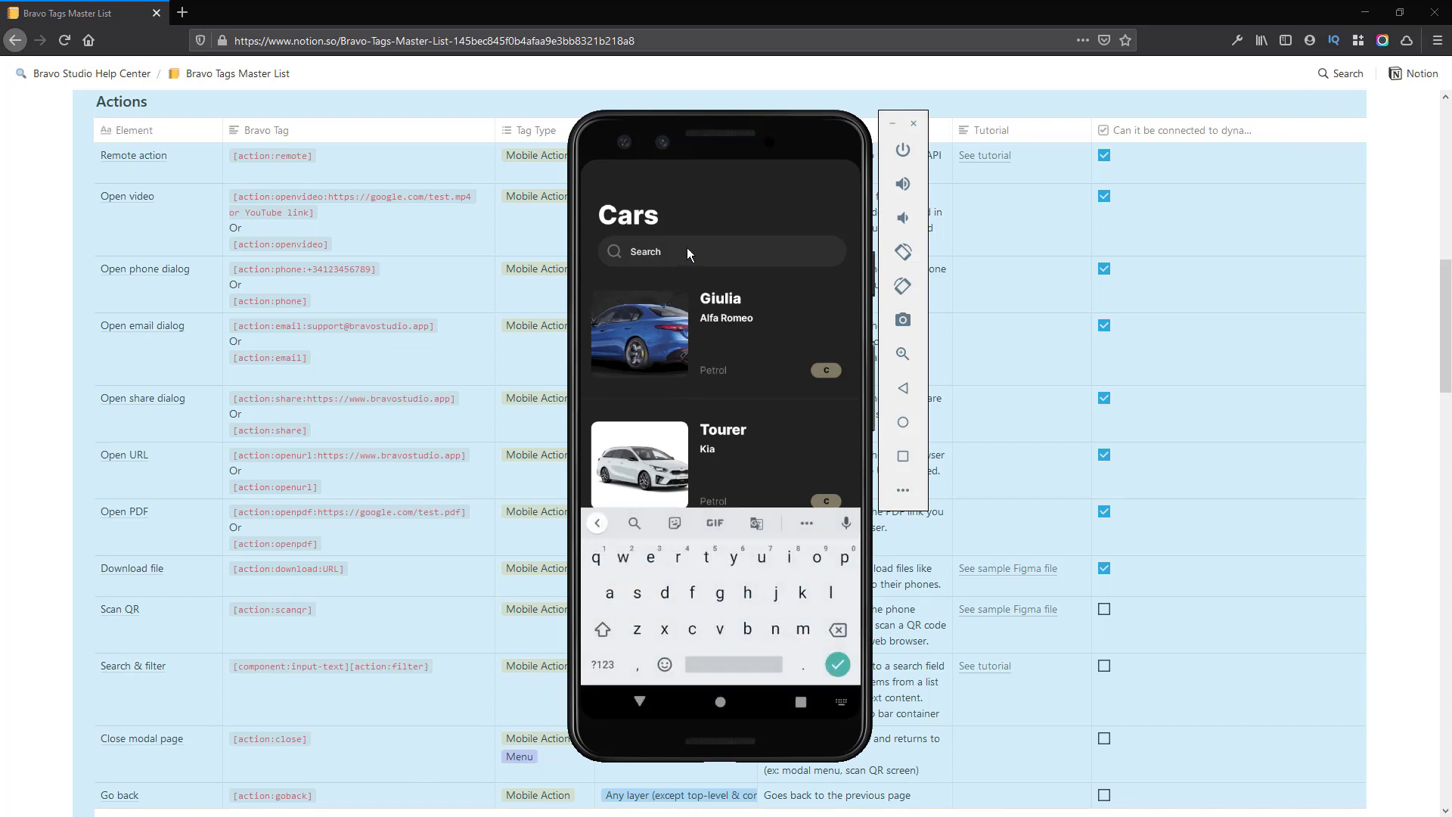
text(giulia)
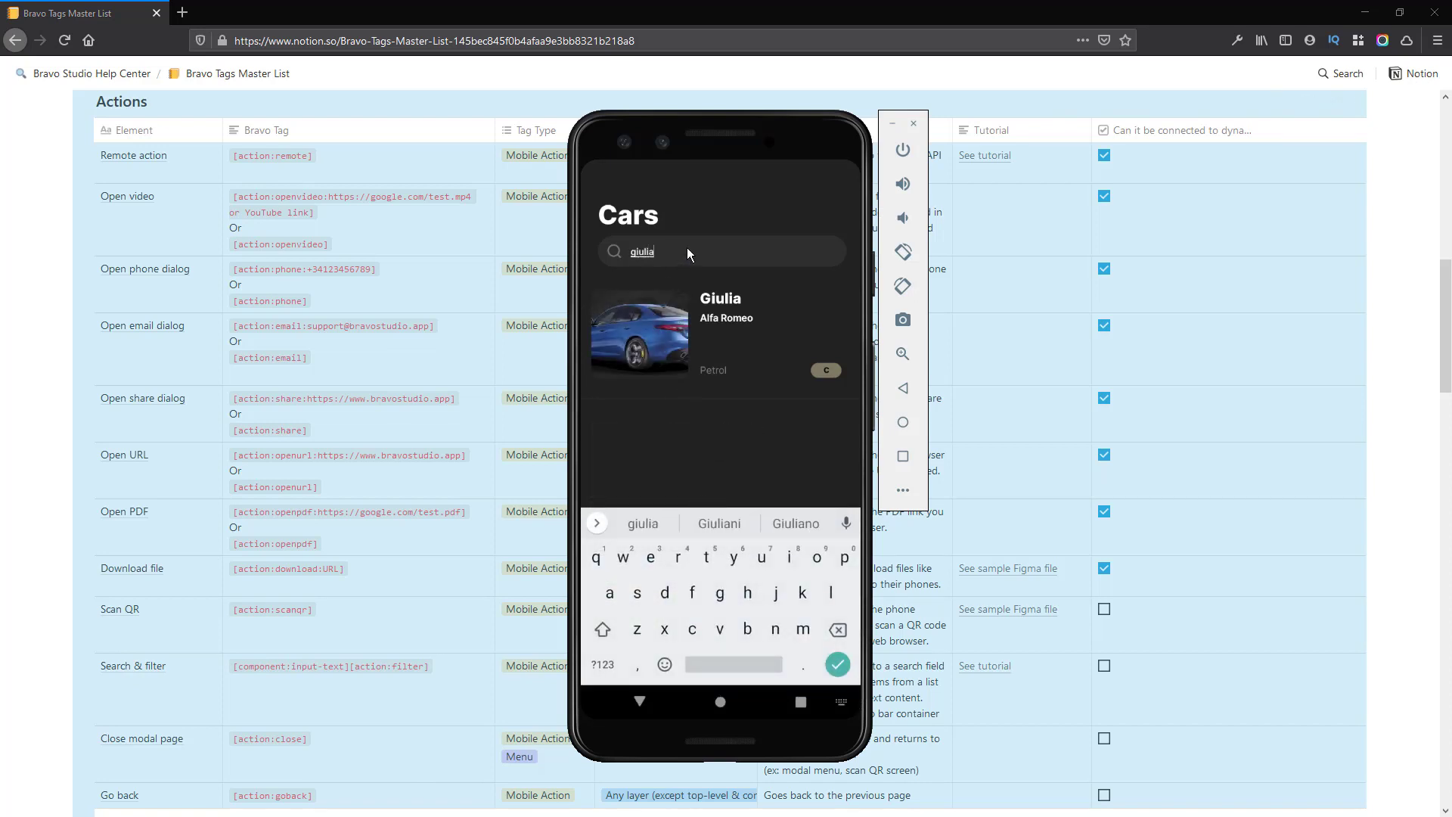
click(639, 702)
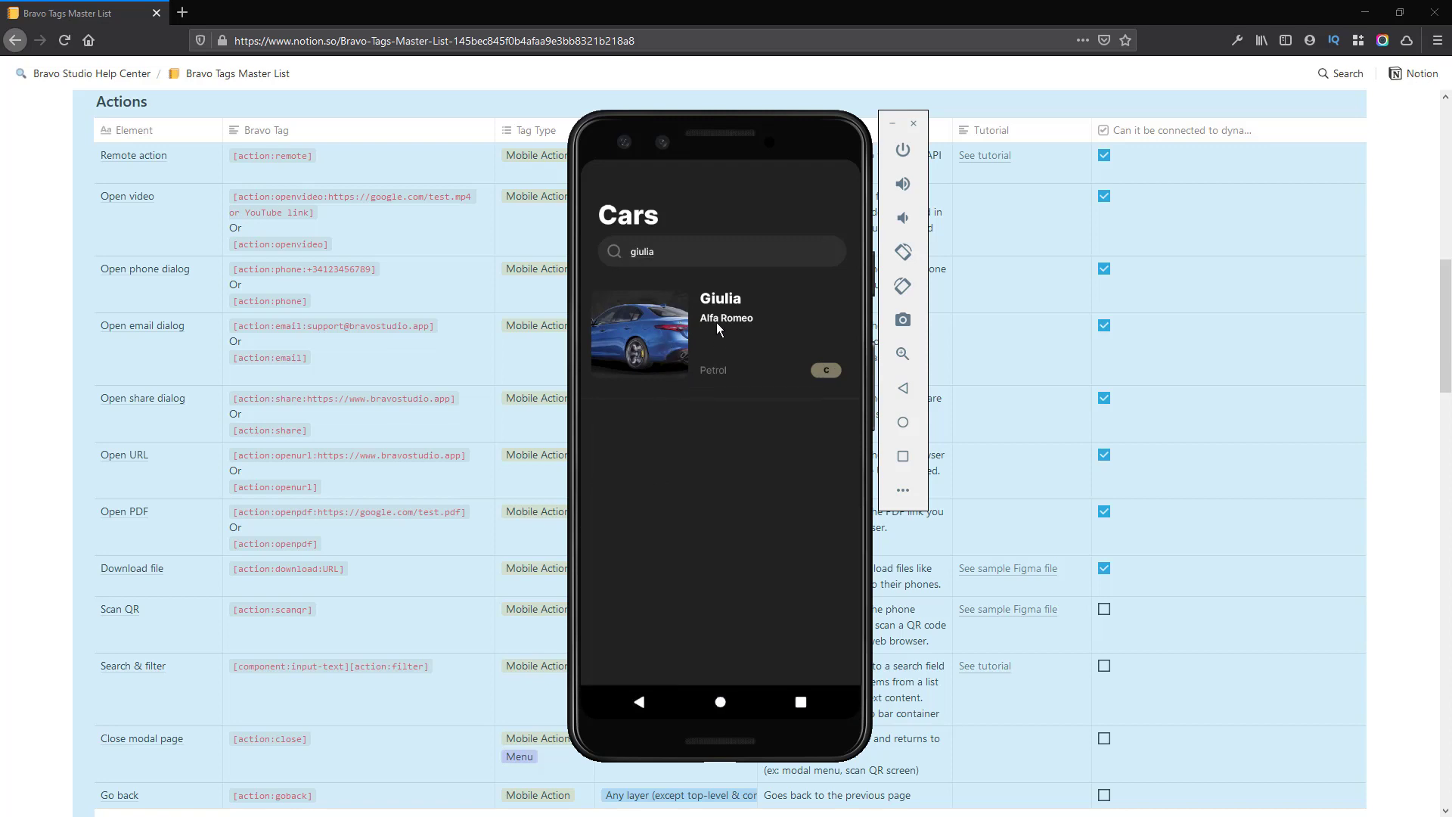
Clear the search text in the Cars app and return to the Actions table in the browser
click(674, 253)
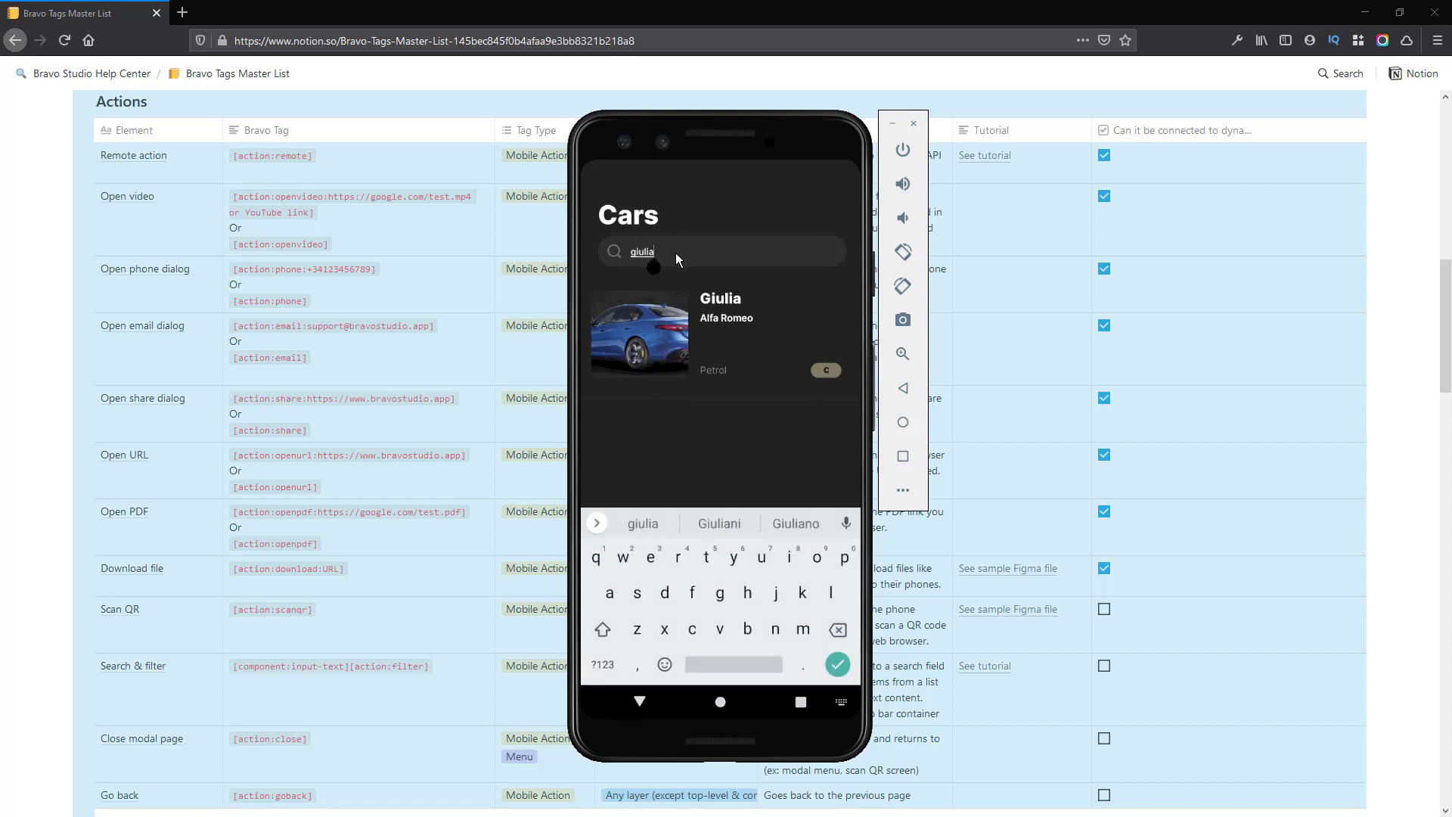
key(BackSpace)
key(BackSpace)
key(BackSpace)
key(BackSpace)
key(BackSpace)
key(BackSpace)
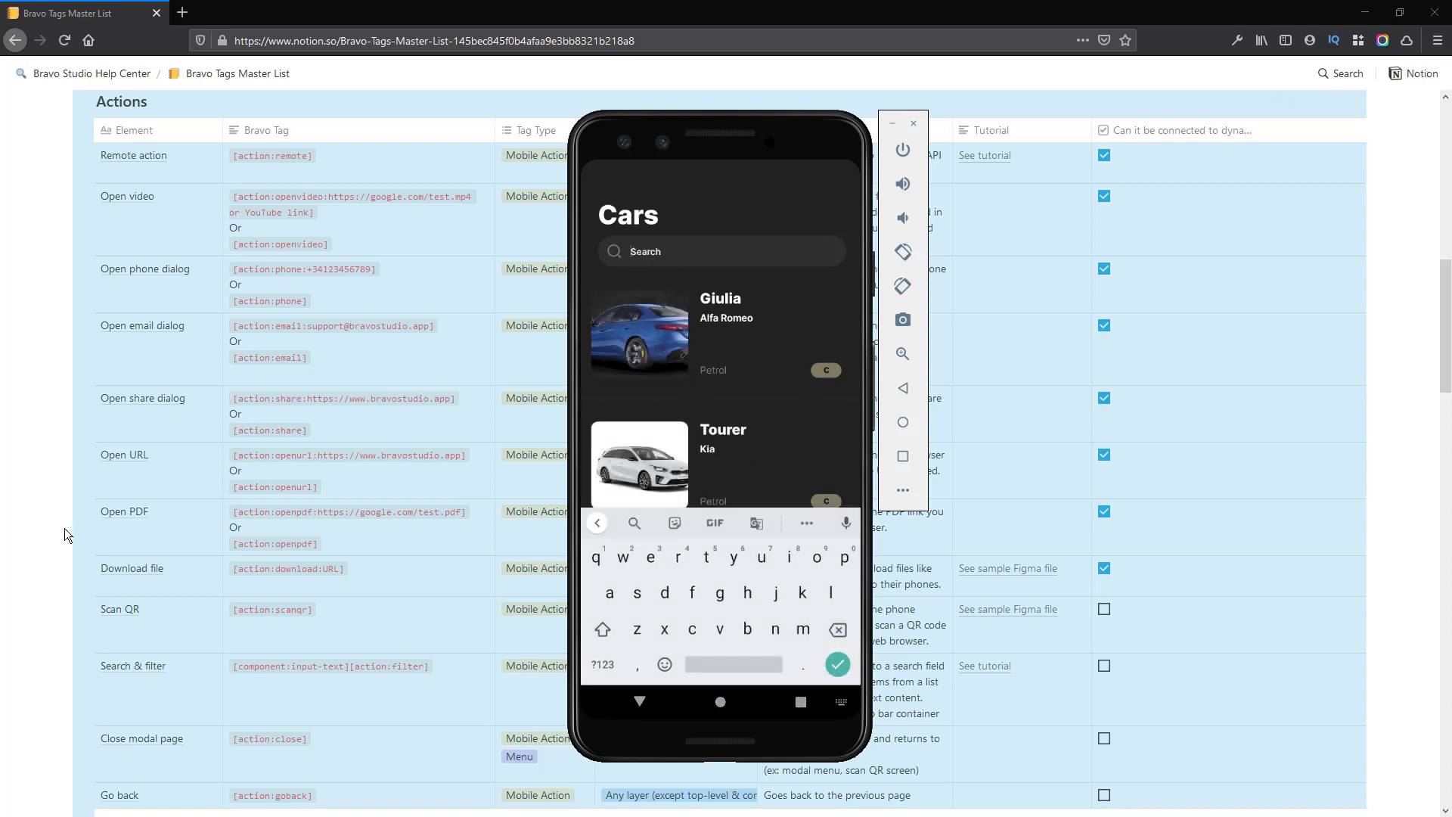
click(45, 502)
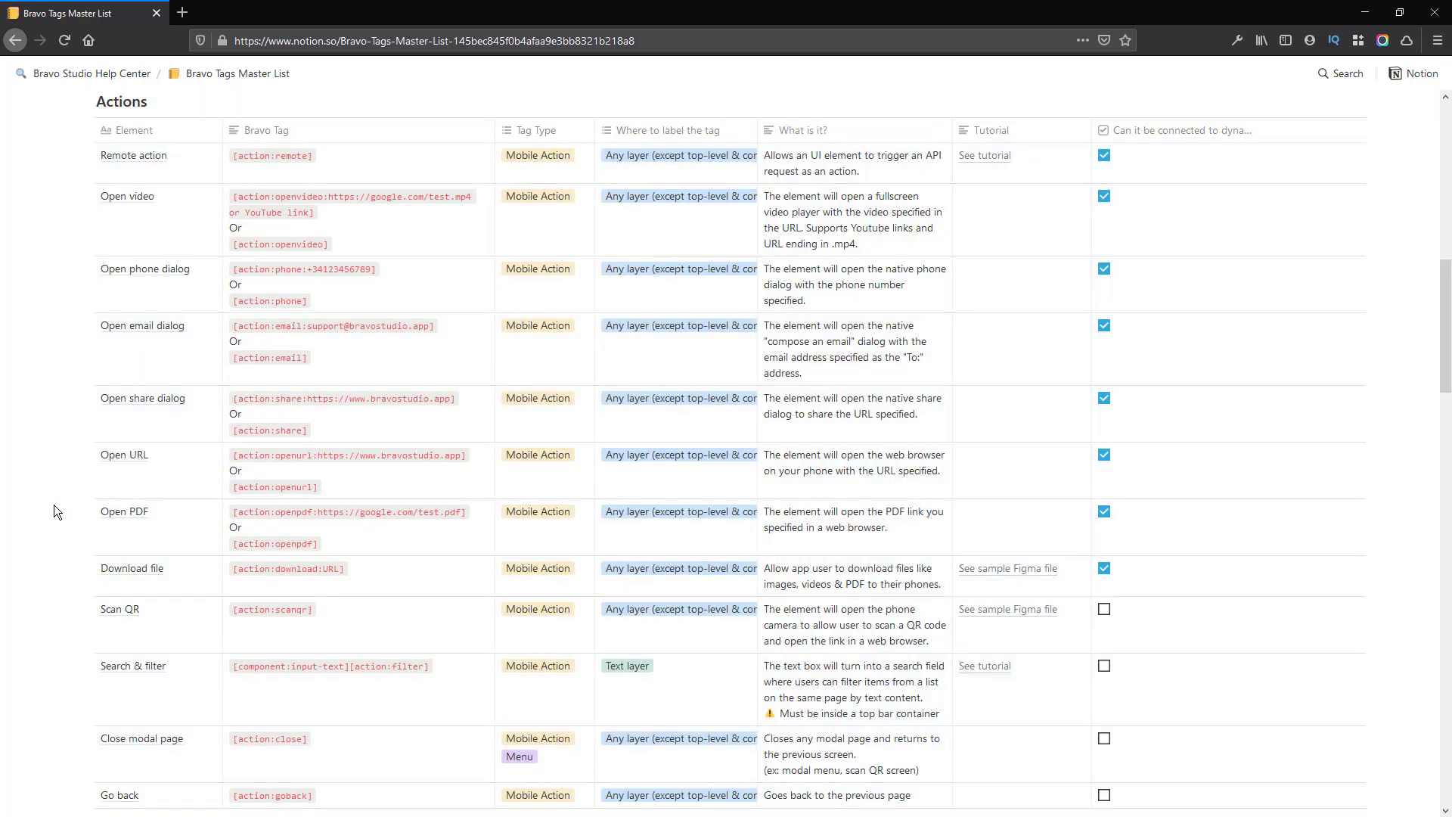
Switch to the emulator and exit the Cars app project to return to the Projects list
key(alt+Tab)
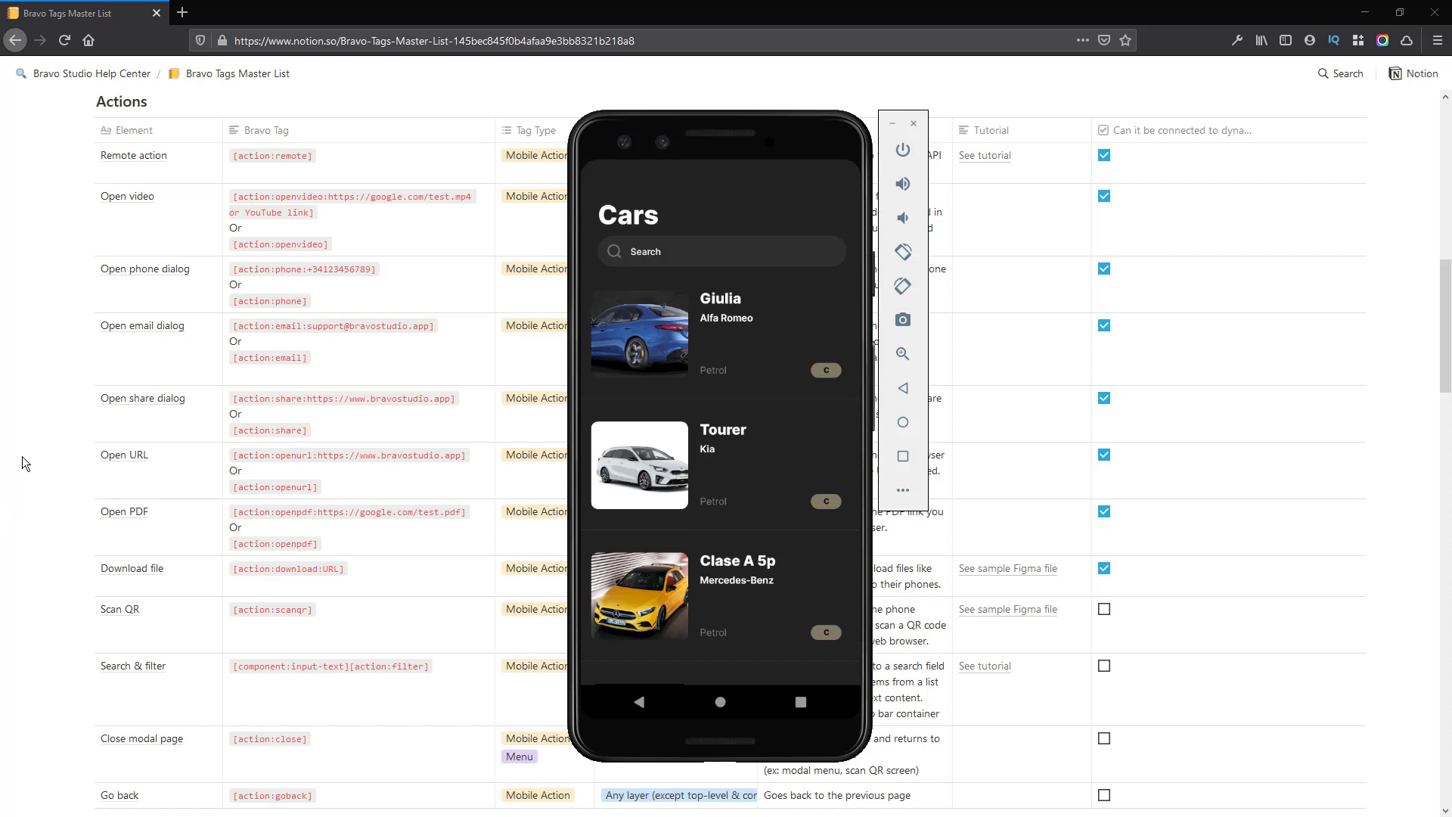
click(719, 399)
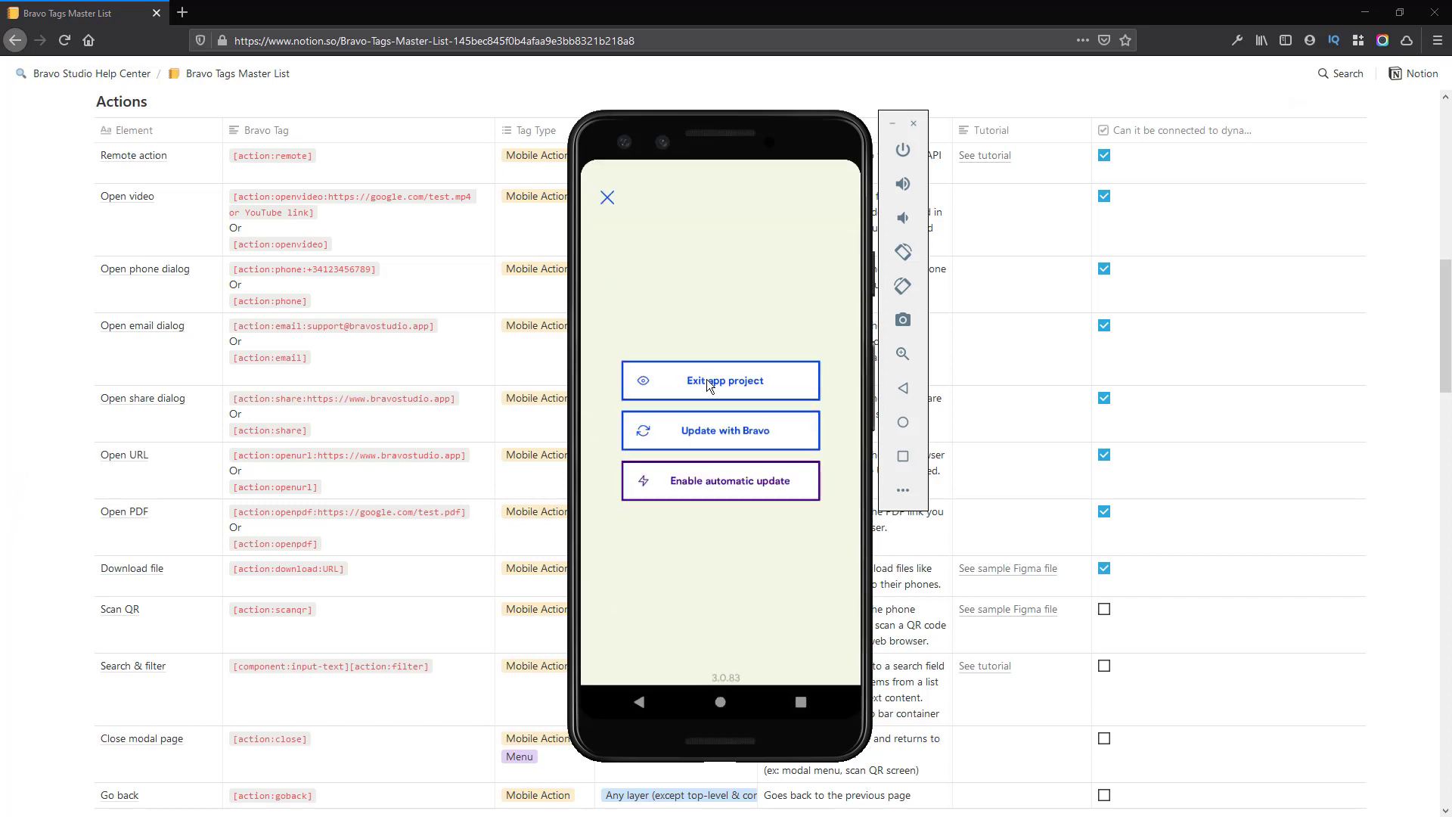
click(716, 386)
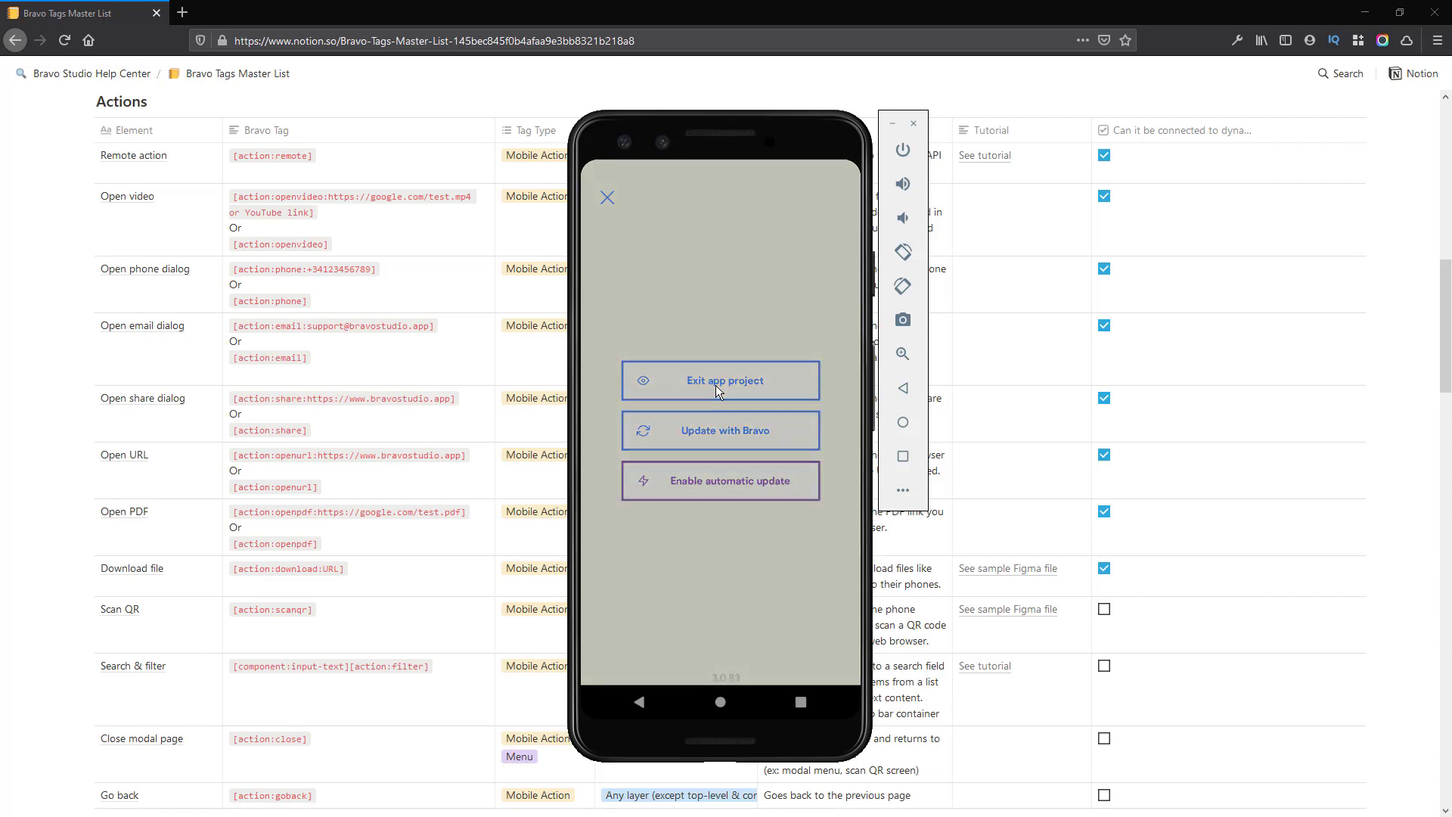
scroll(717, 457, down, 1)
scroll(717, 456, up, 1)
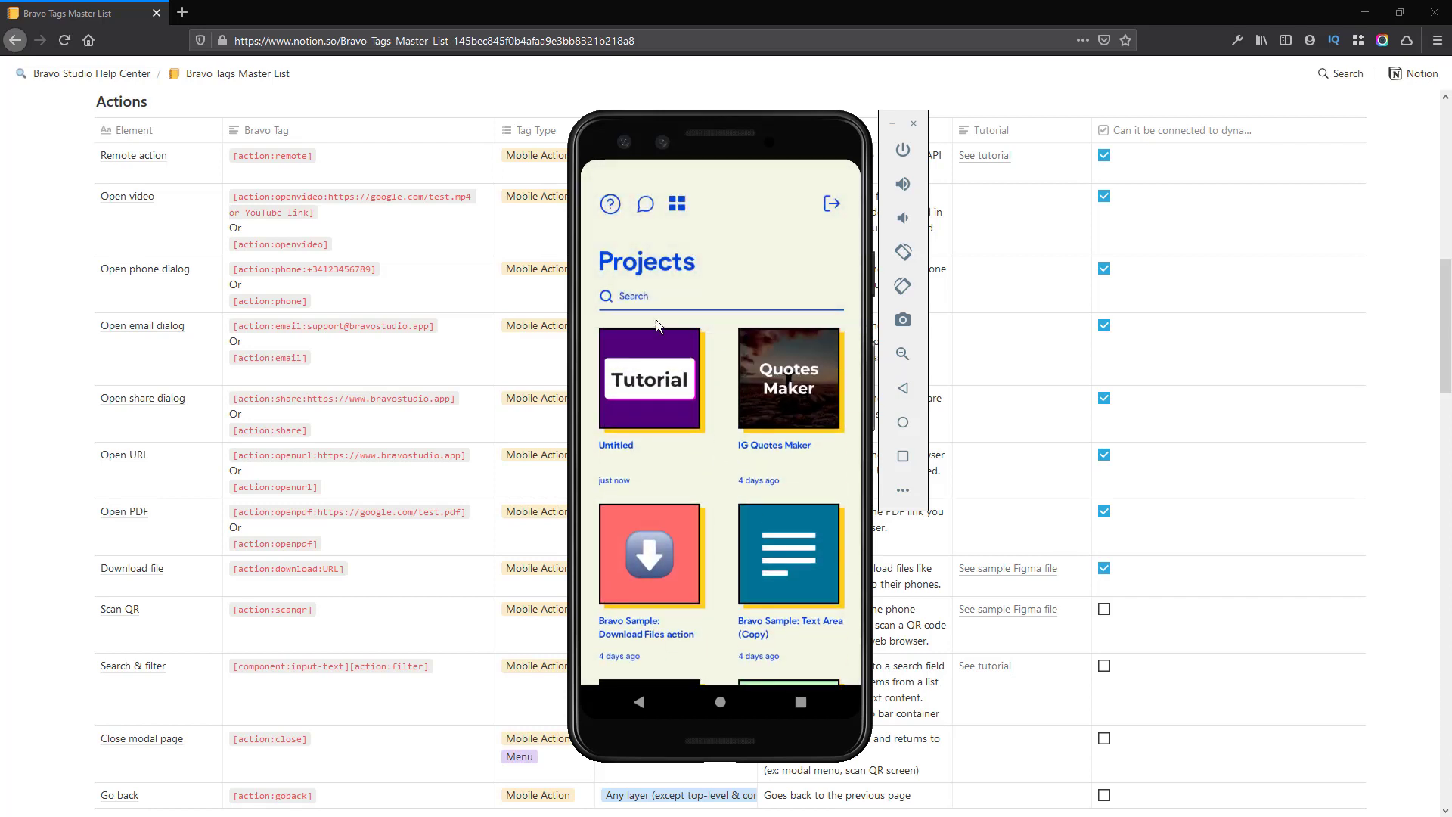
Open the Sample apps collection from the Projects page and browse the available samples
click(677, 205)
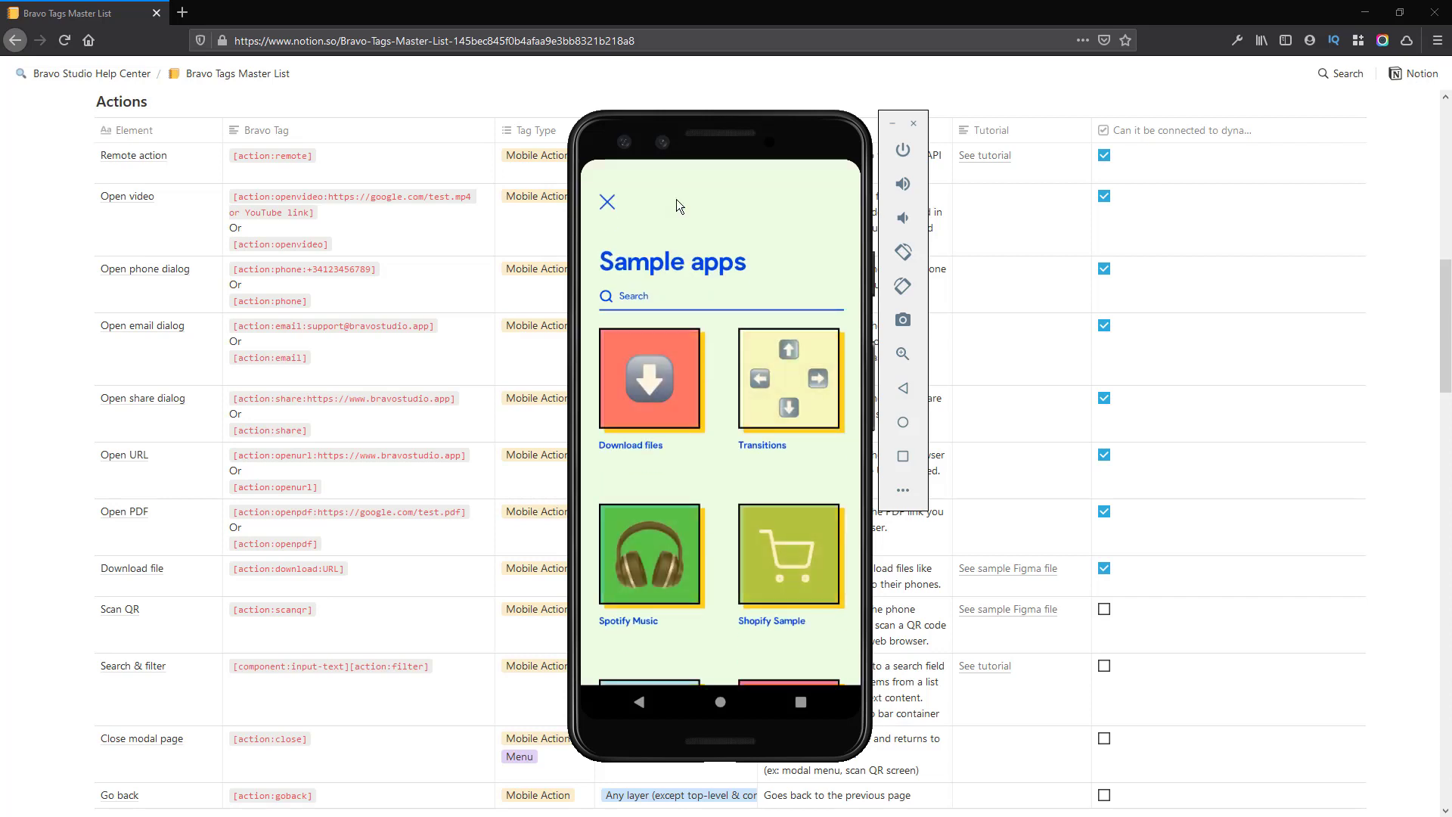
scroll(727, 520, down, 20)
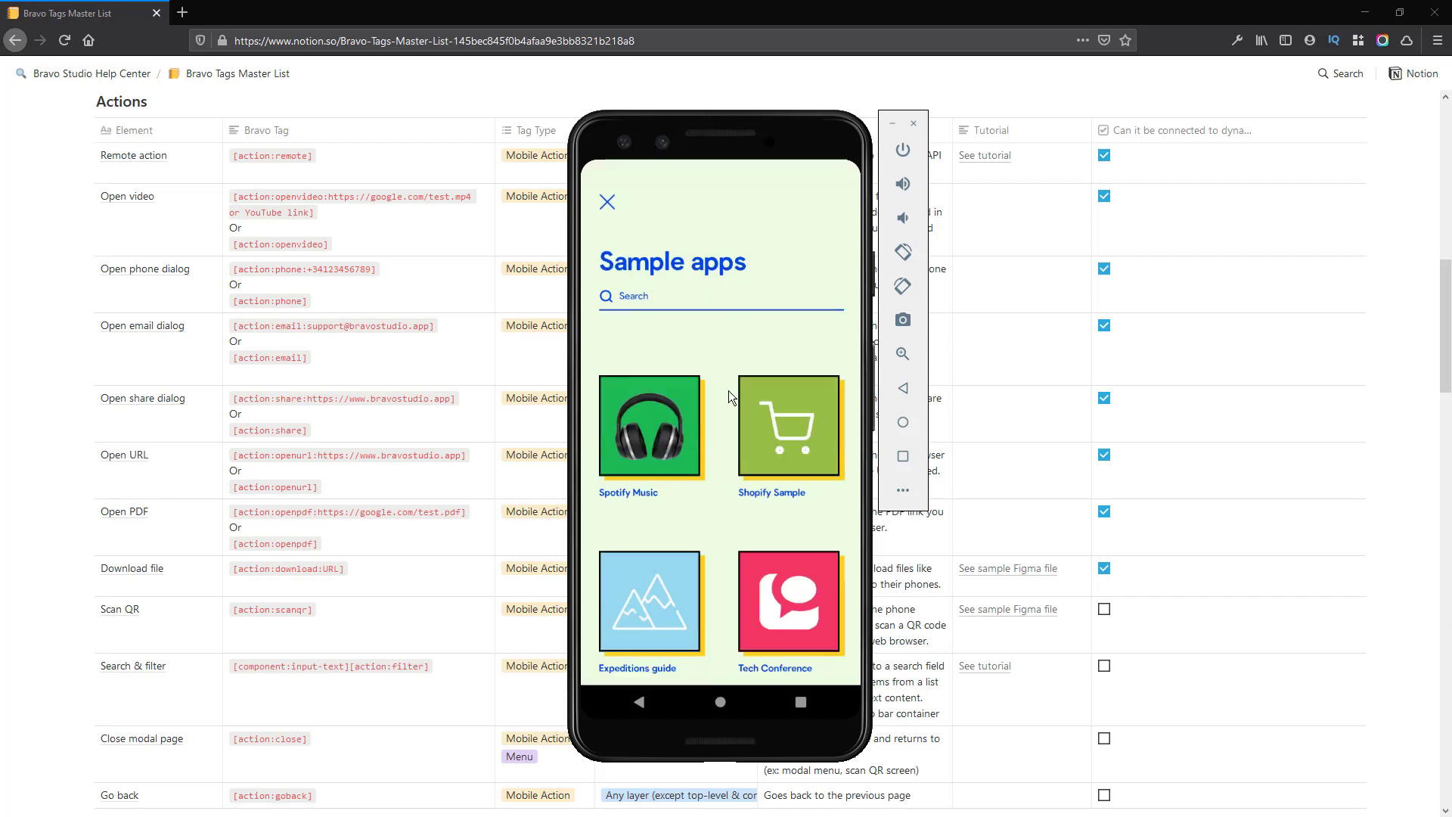
scroll(720, 384, down, 15)
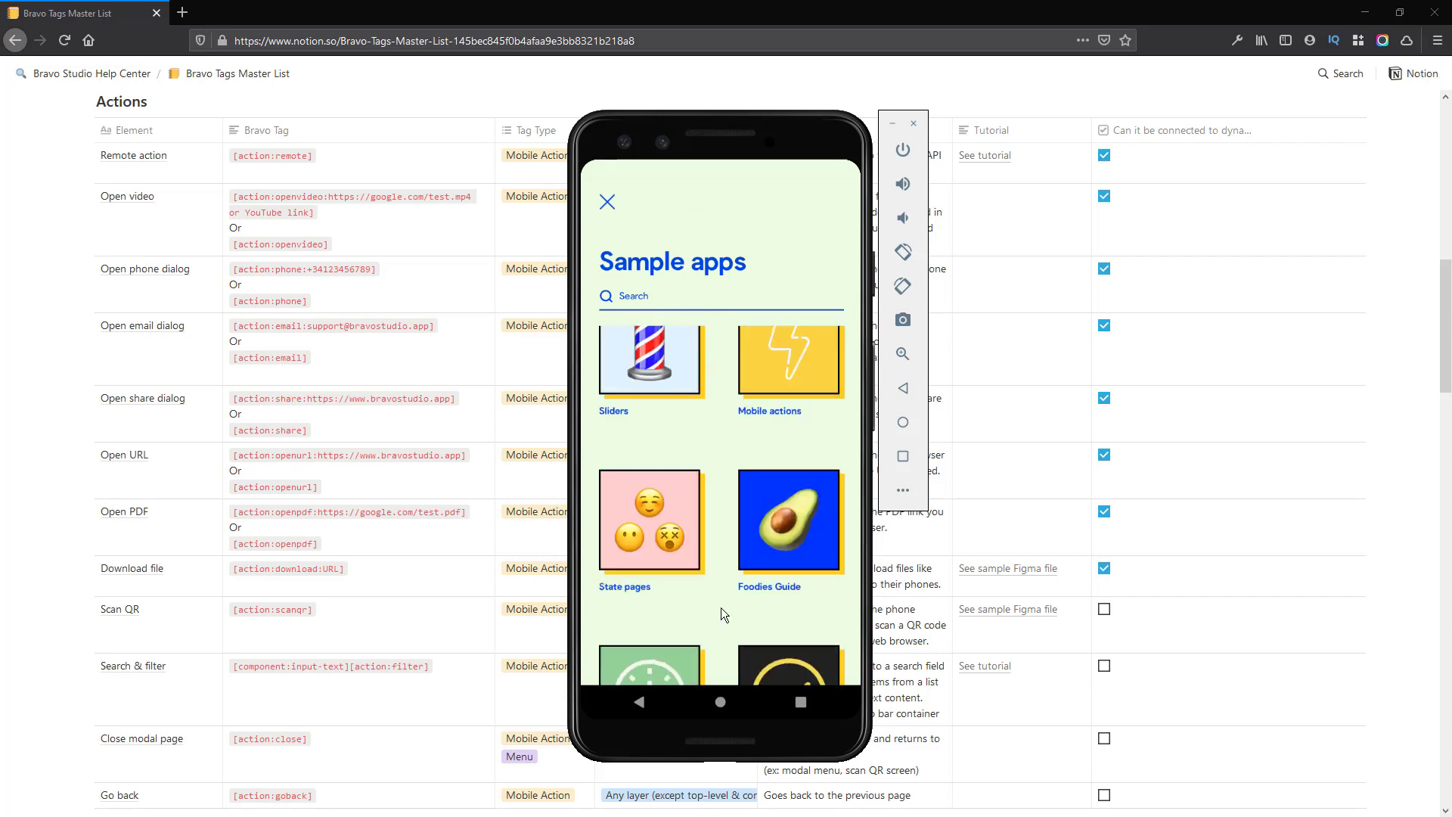
scroll(718, 420, up, 15)
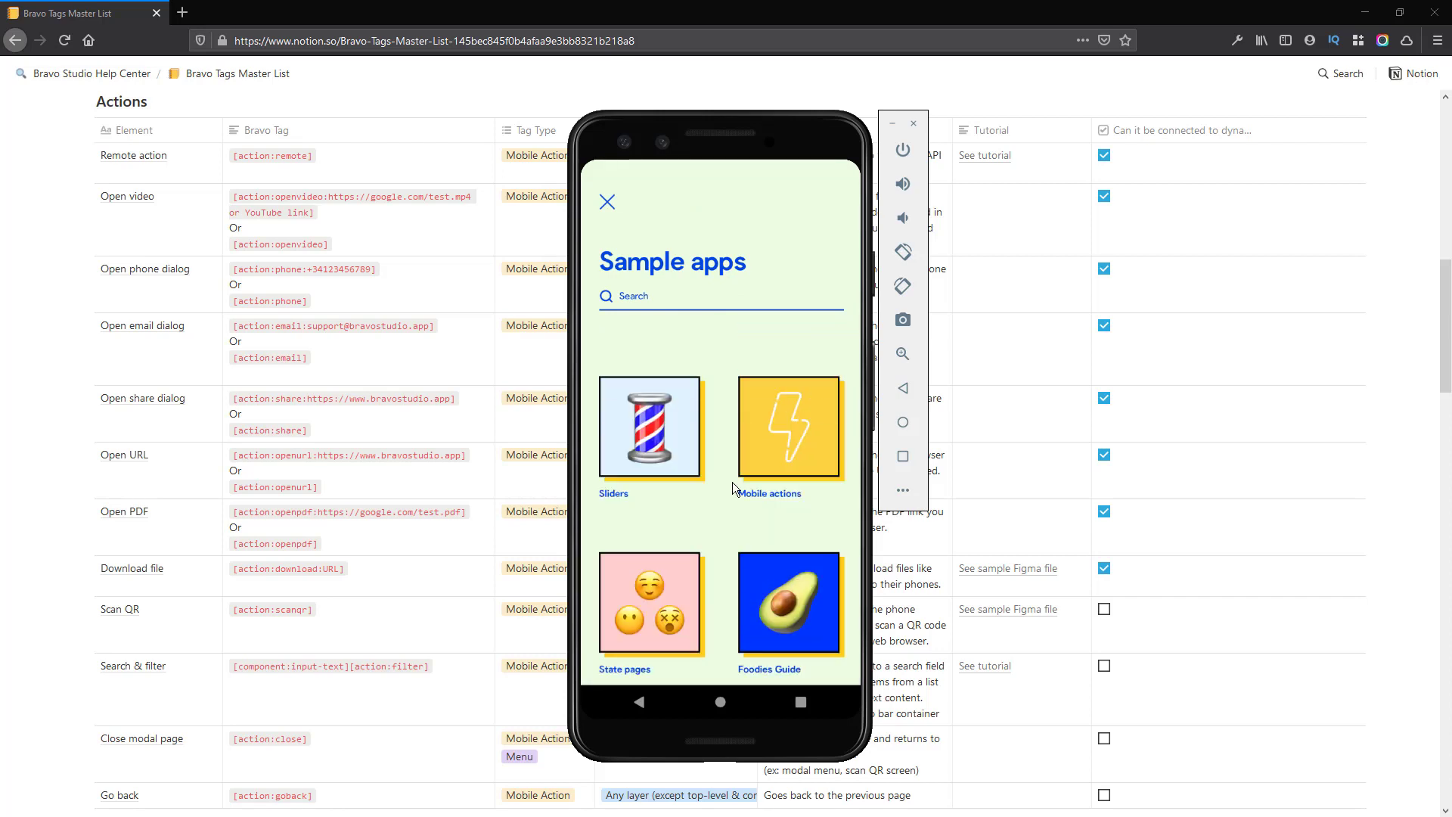